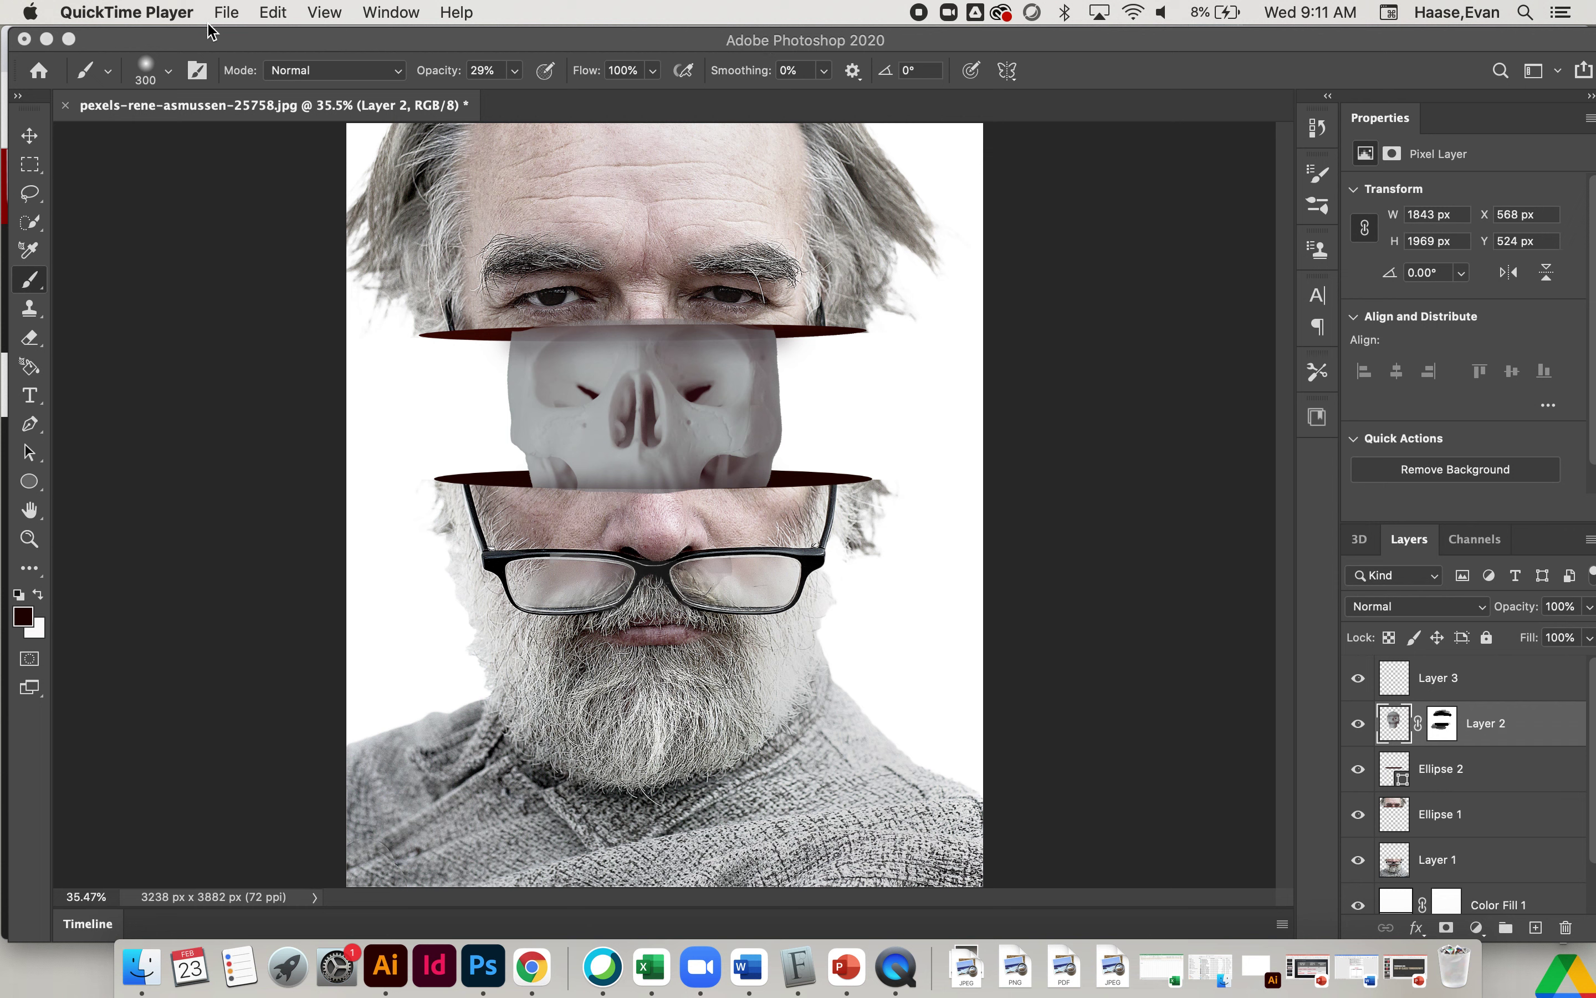
Save the finished skull composite to the Desktop in Photoshop format with layers, named with the author's surname followed by 1
{"action": "left_click", "coordinate": [226, 13]}
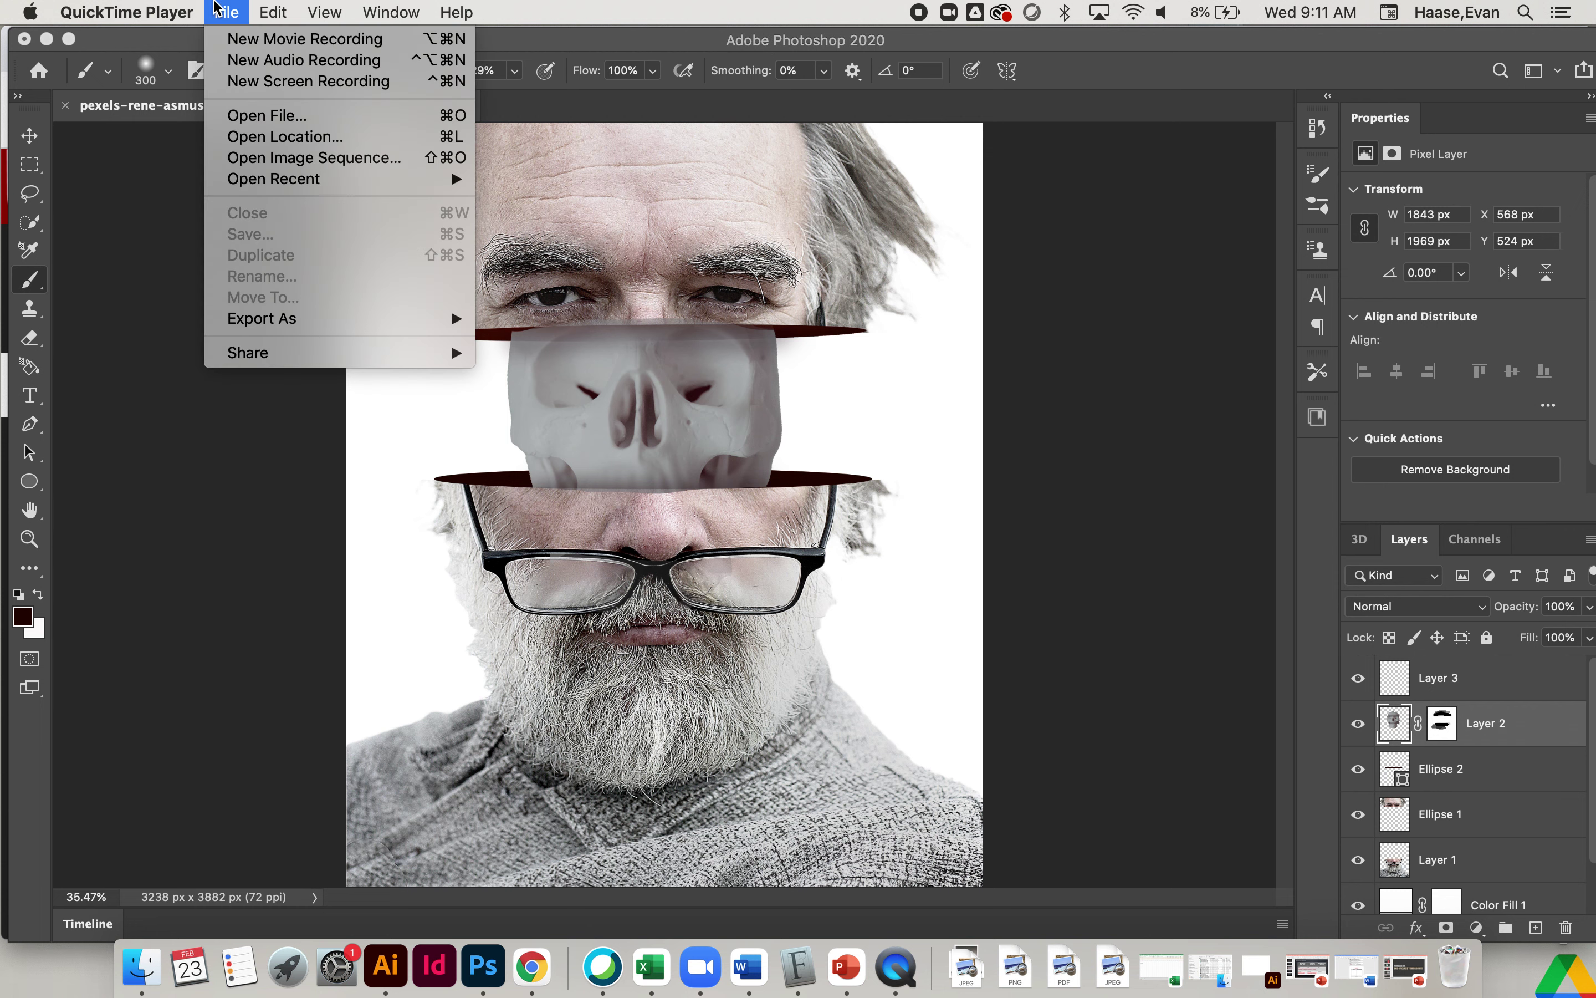
{"action": "mouse_move", "coordinate": [125, 13]}
{"action": "left_click", "coordinate": [41, 153]}
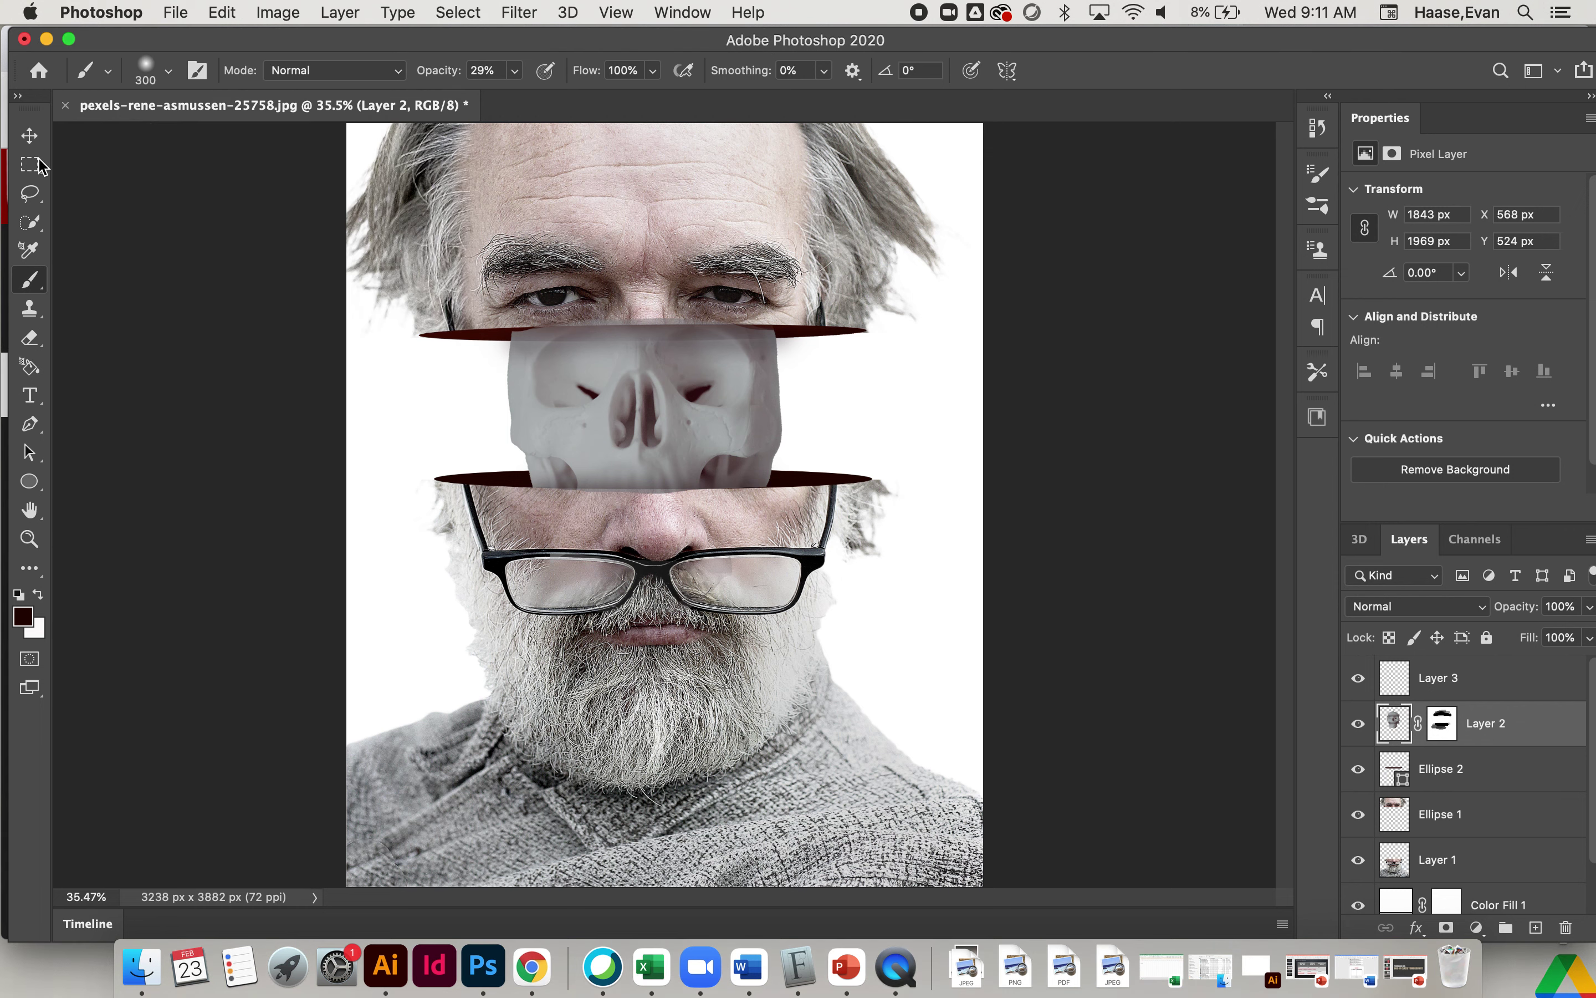
{"action": "left_click", "coordinate": [28, 139]}
{"action": "left_click", "coordinate": [177, 10]}
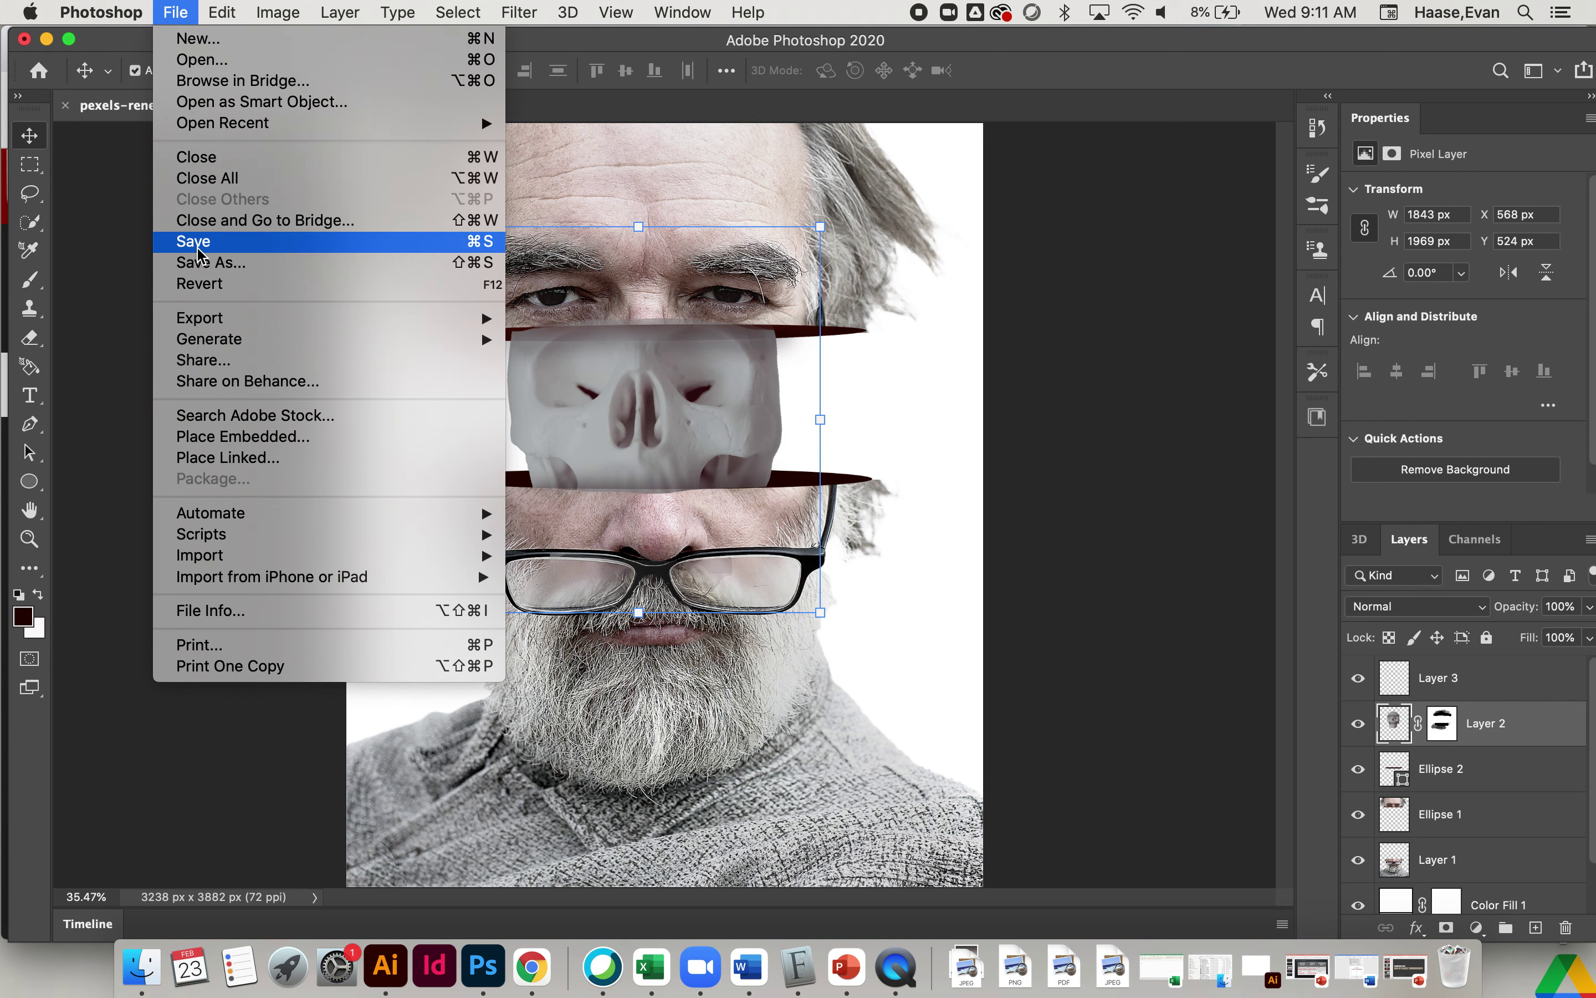
{"action": "left_click", "coordinate": [198, 243]}
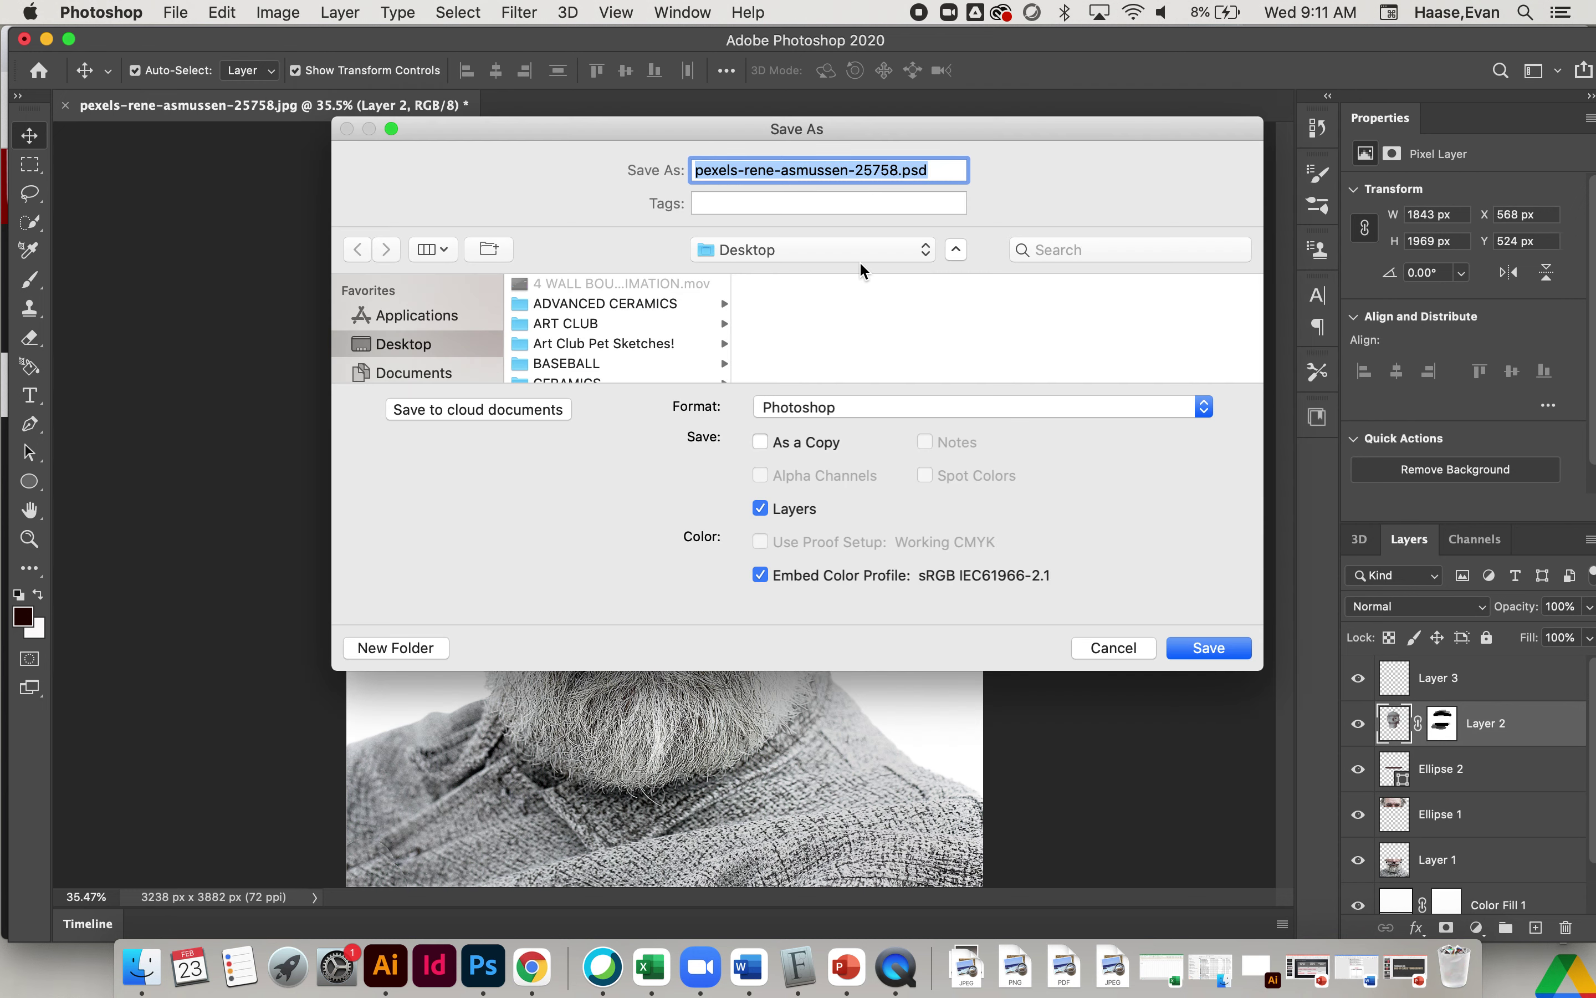
{"action": "type", "text": "HAASE1"}
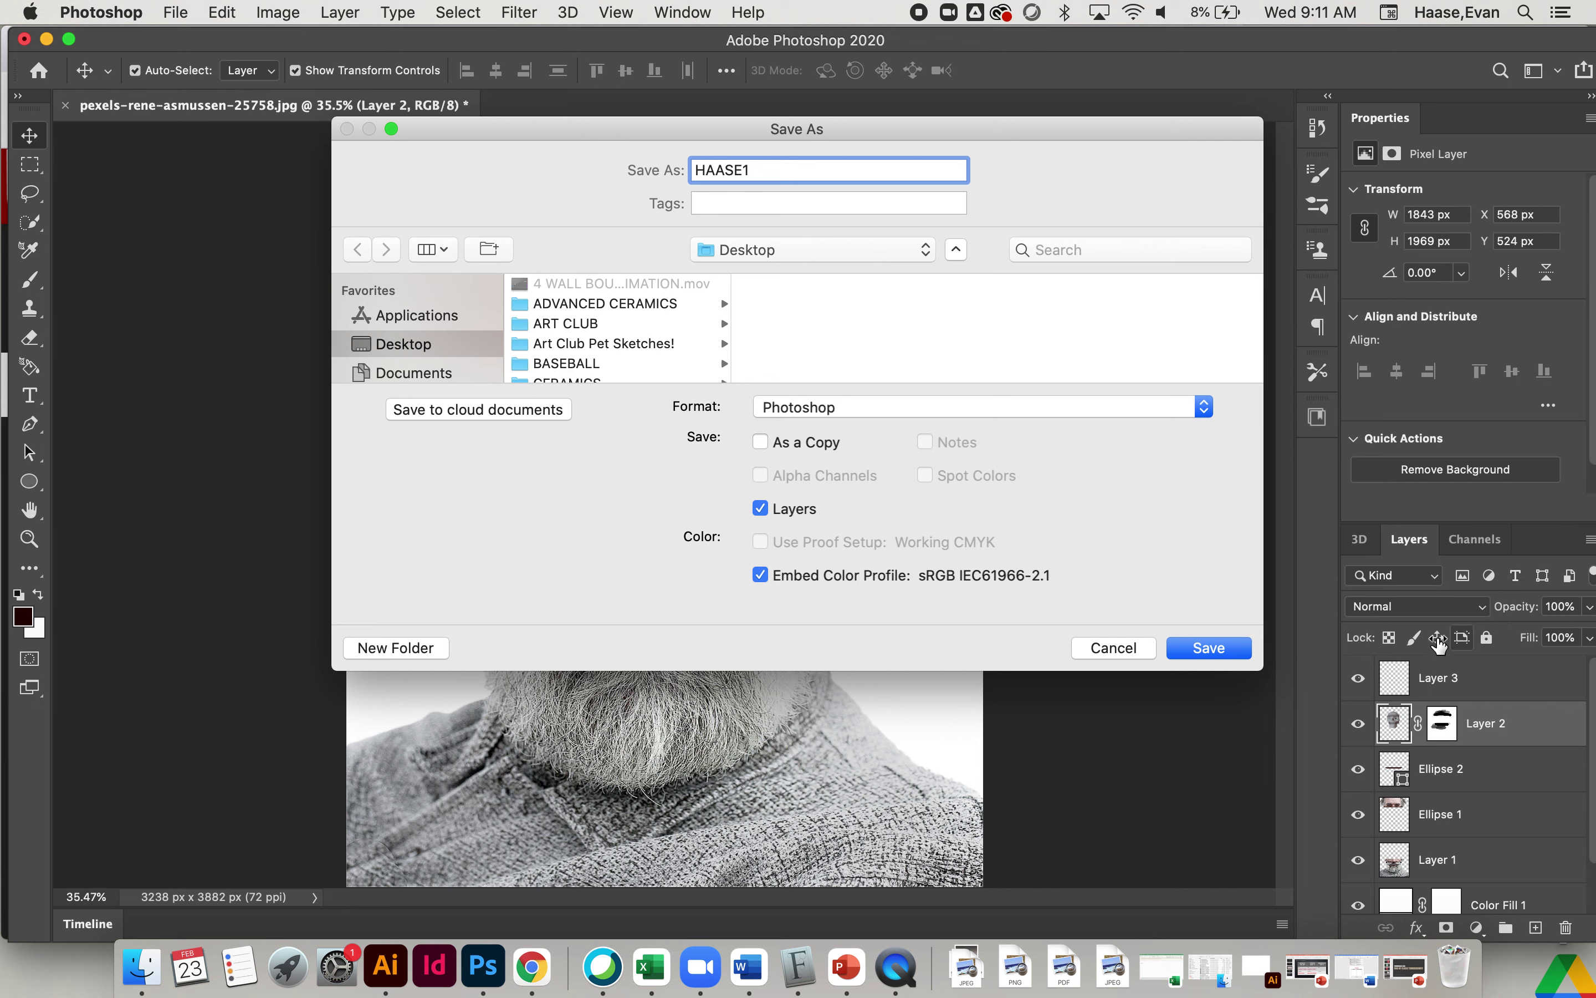
{"action": "left_click", "coordinate": [1211, 648]}
{"action": "left_click", "coordinate": [1069, 395]}
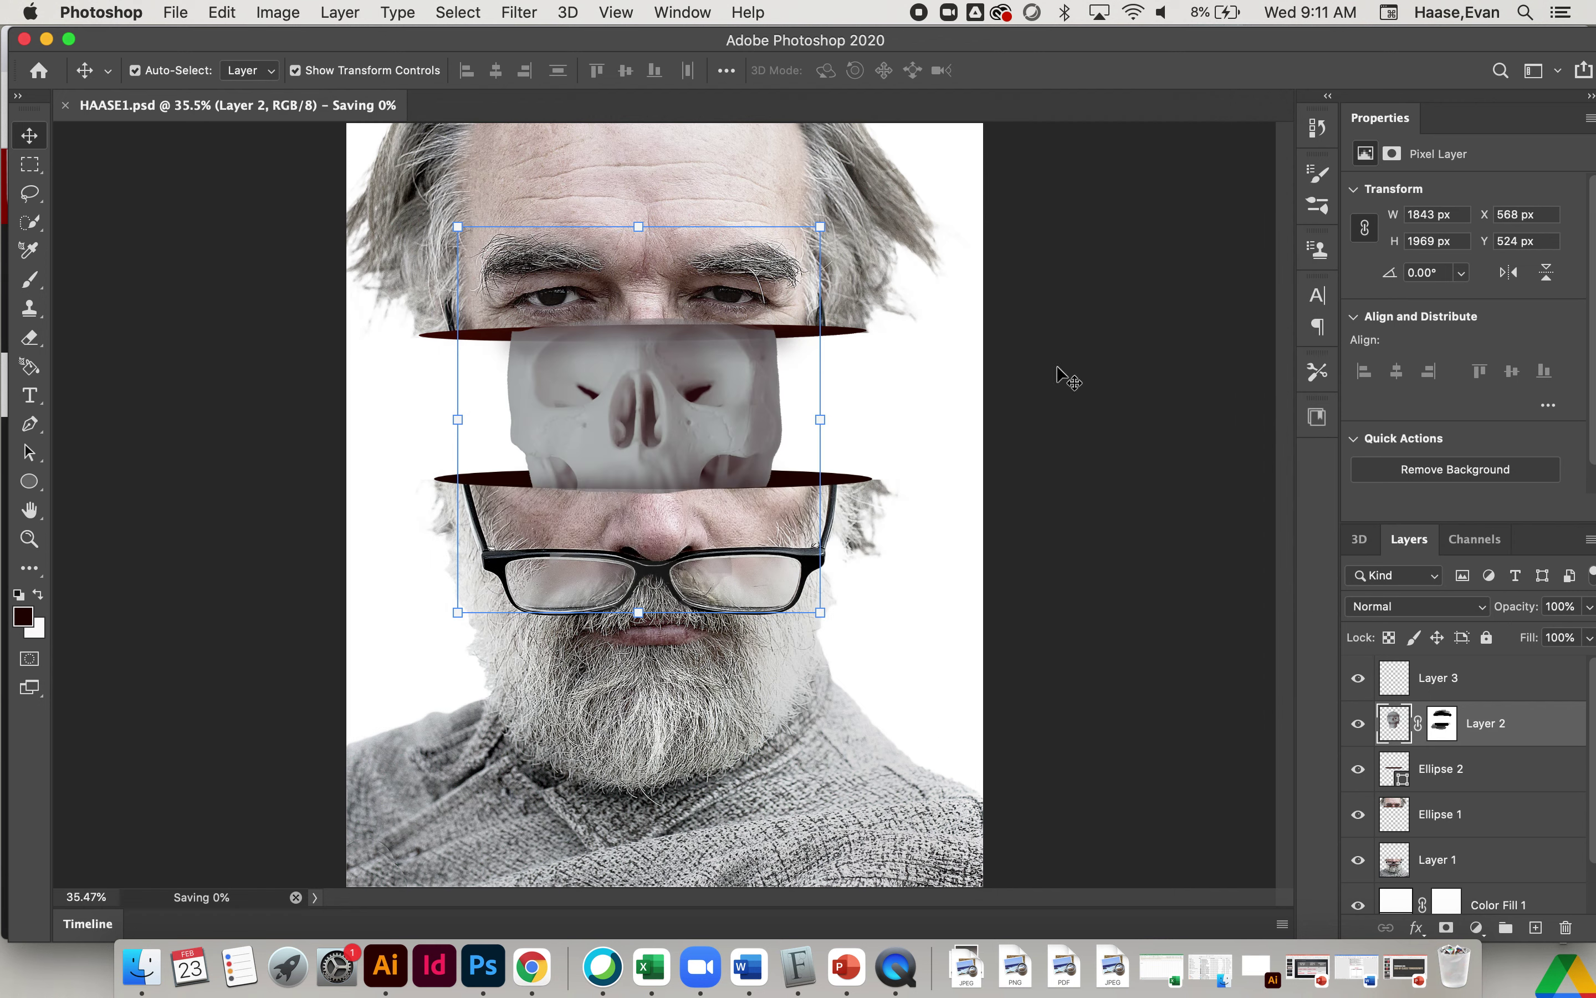
Open the original portrait JPG from the desktop in Photoshop as a second document
{"action": "left_click_drag", "start_coordinate": [1115, 35], "coordinate": [1027, 27]}
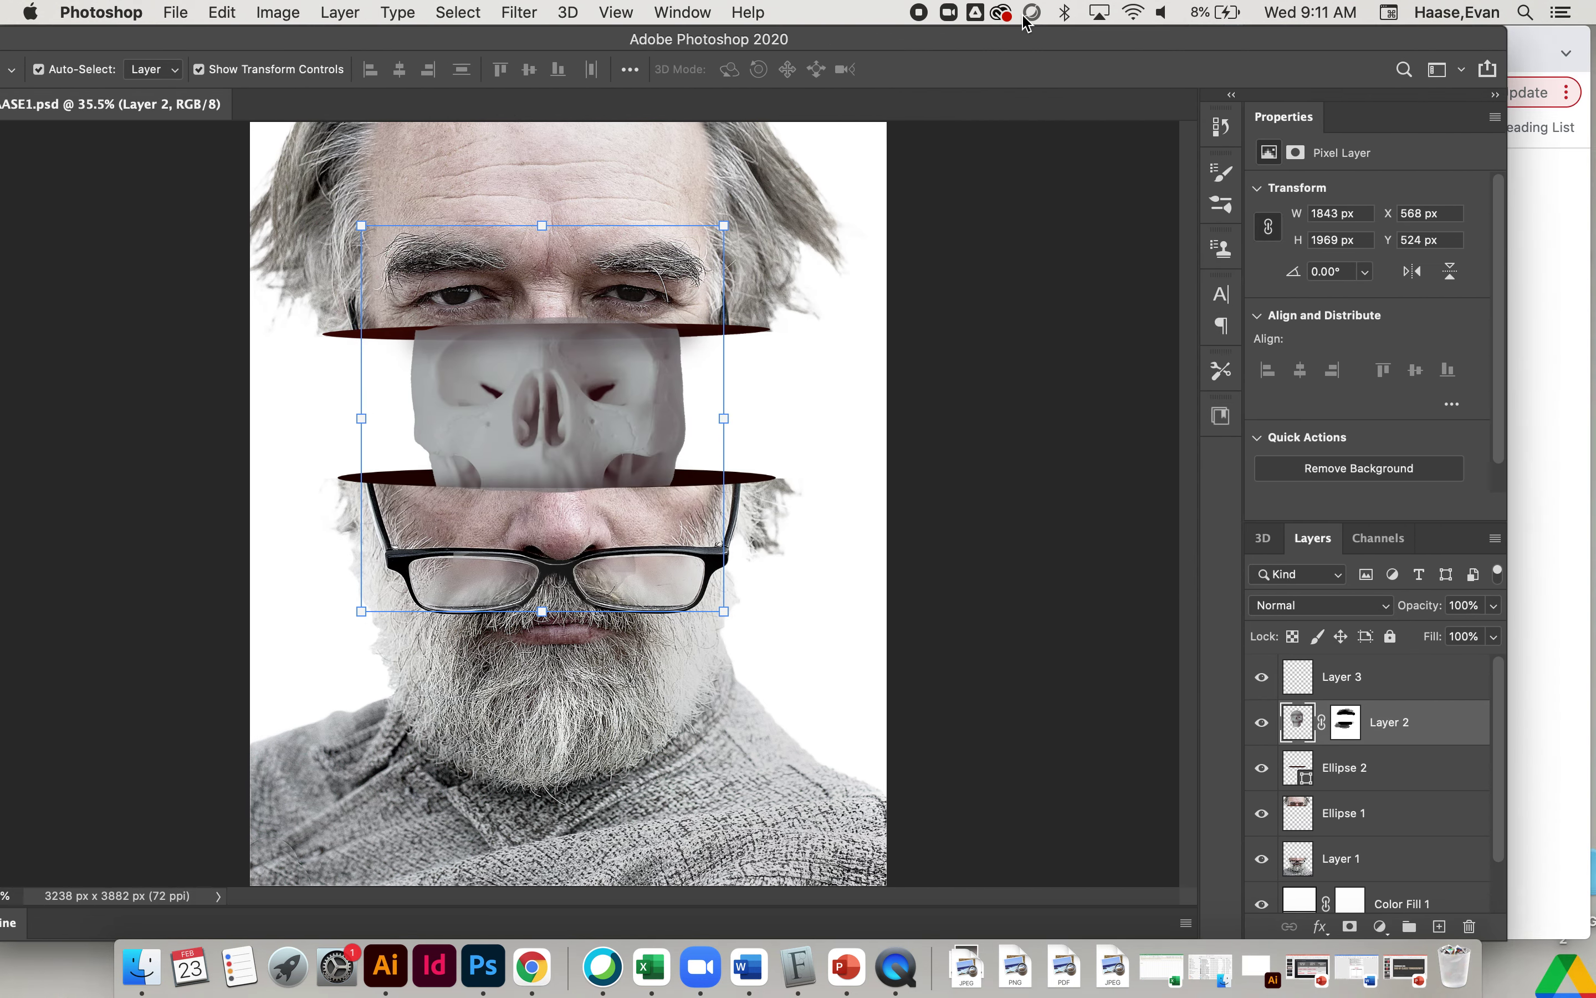
{"action": "left_click", "coordinate": [1589, 77]}
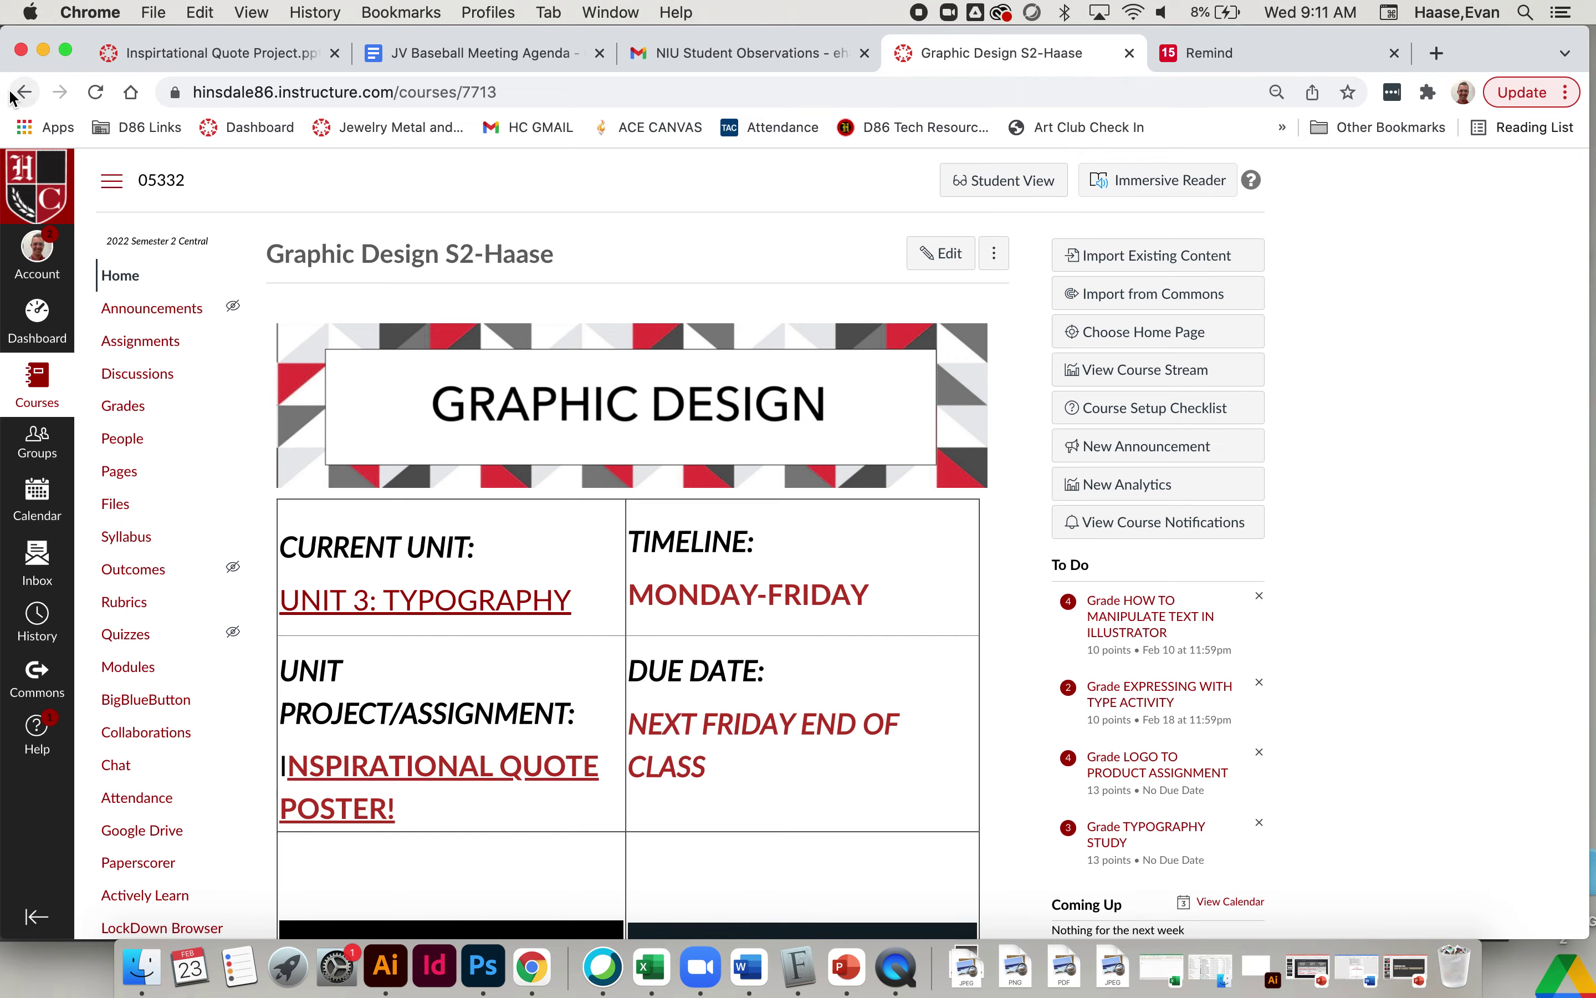
{"action": "left_click", "coordinate": [44, 50]}
{"action": "left_click_drag", "start_coordinate": [1227, 47], "coordinate": [727, 48]}
{"action": "left_click_drag", "start_coordinate": [1045, 218], "coordinate": [475, 985]}
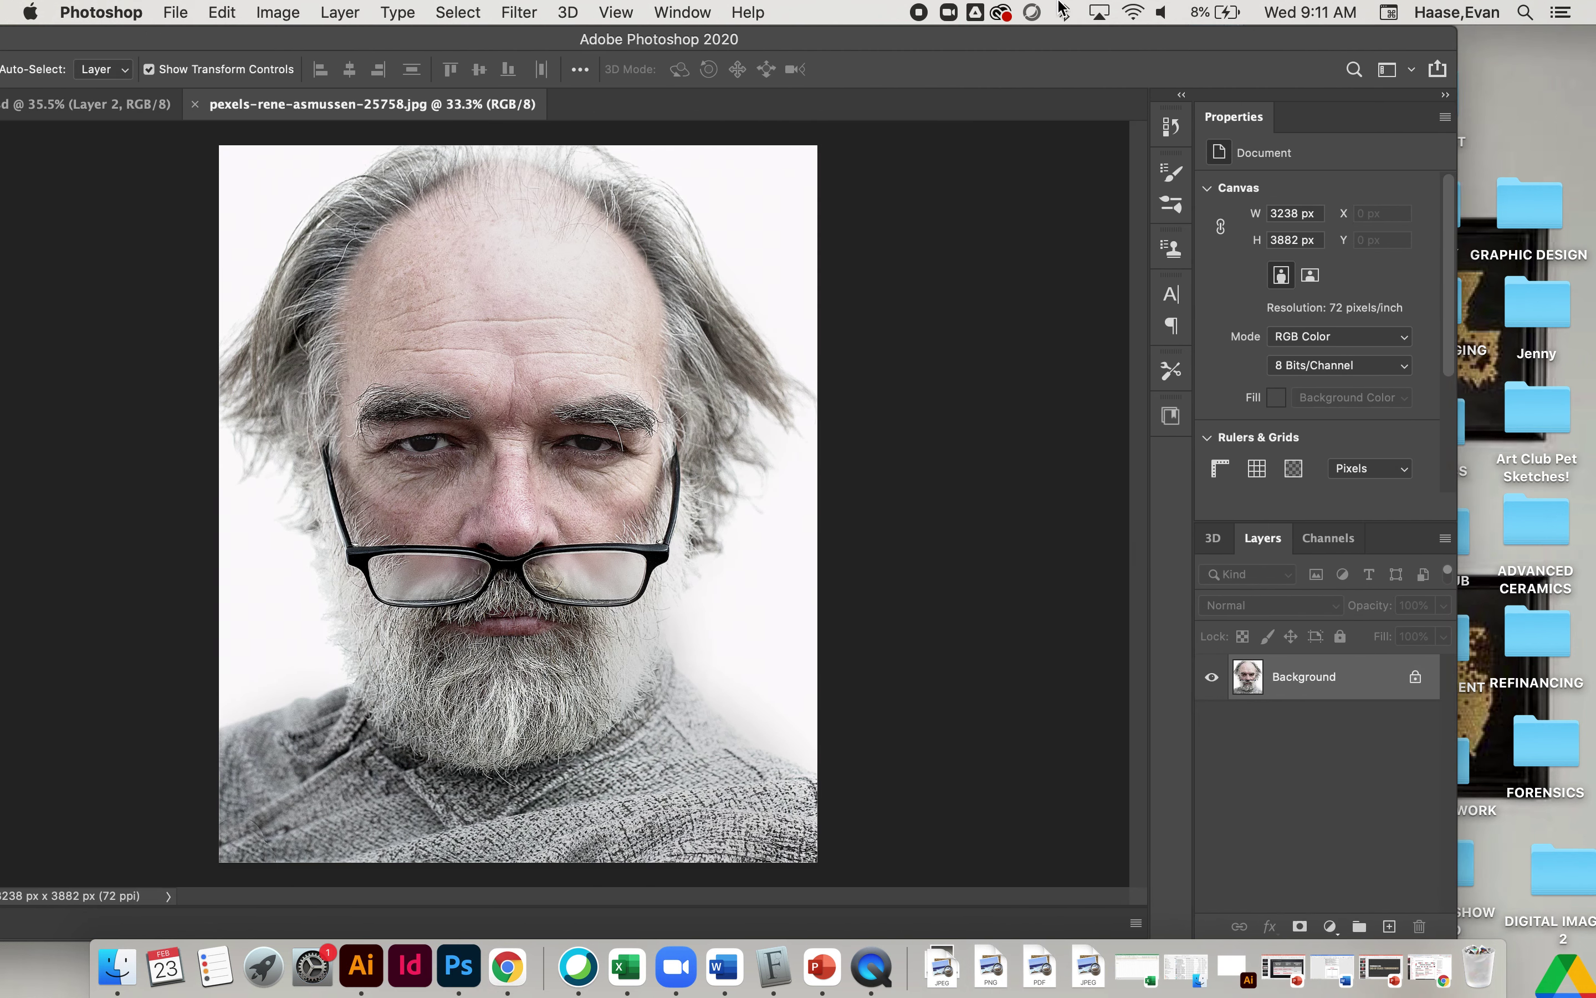
{"action": "left_click", "coordinate": [1065, 12]}
{"action": "key", "text": "Escape"}
{"action": "left_click_drag", "start_coordinate": [912, 40], "coordinate": [1063, 40]}
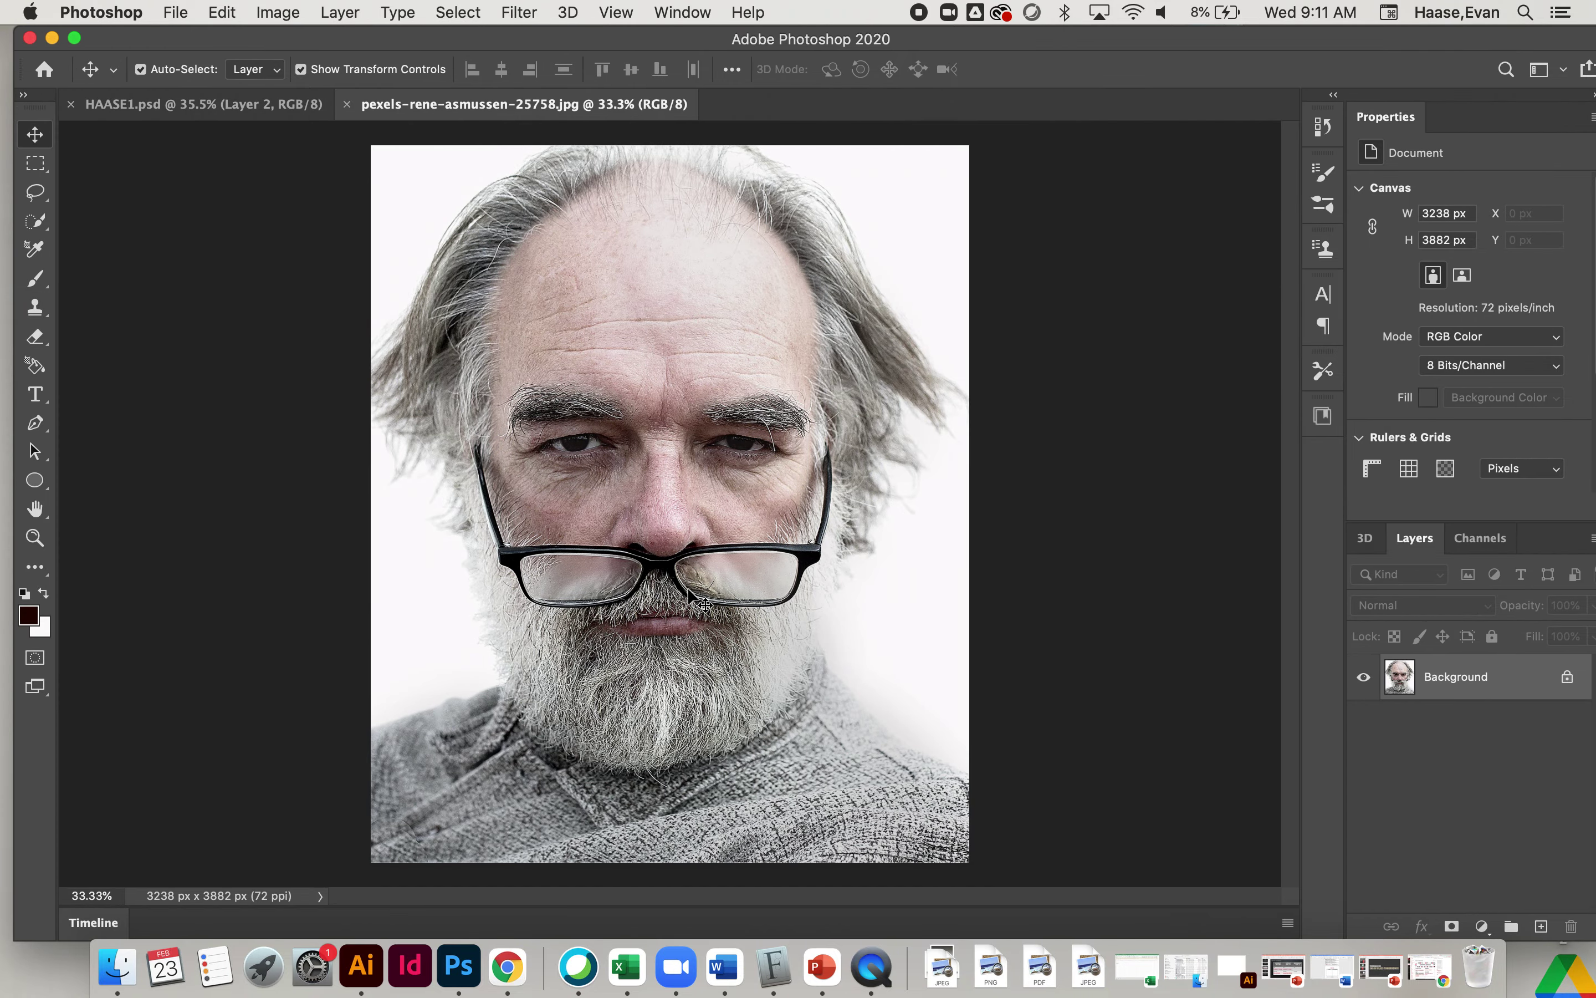
Select the man in the portrait automatically with the Quick Selection tool's Select Subject command
{"action": "left_click", "coordinate": [38, 225]}
{"action": "left_click", "coordinate": [37, 224]}
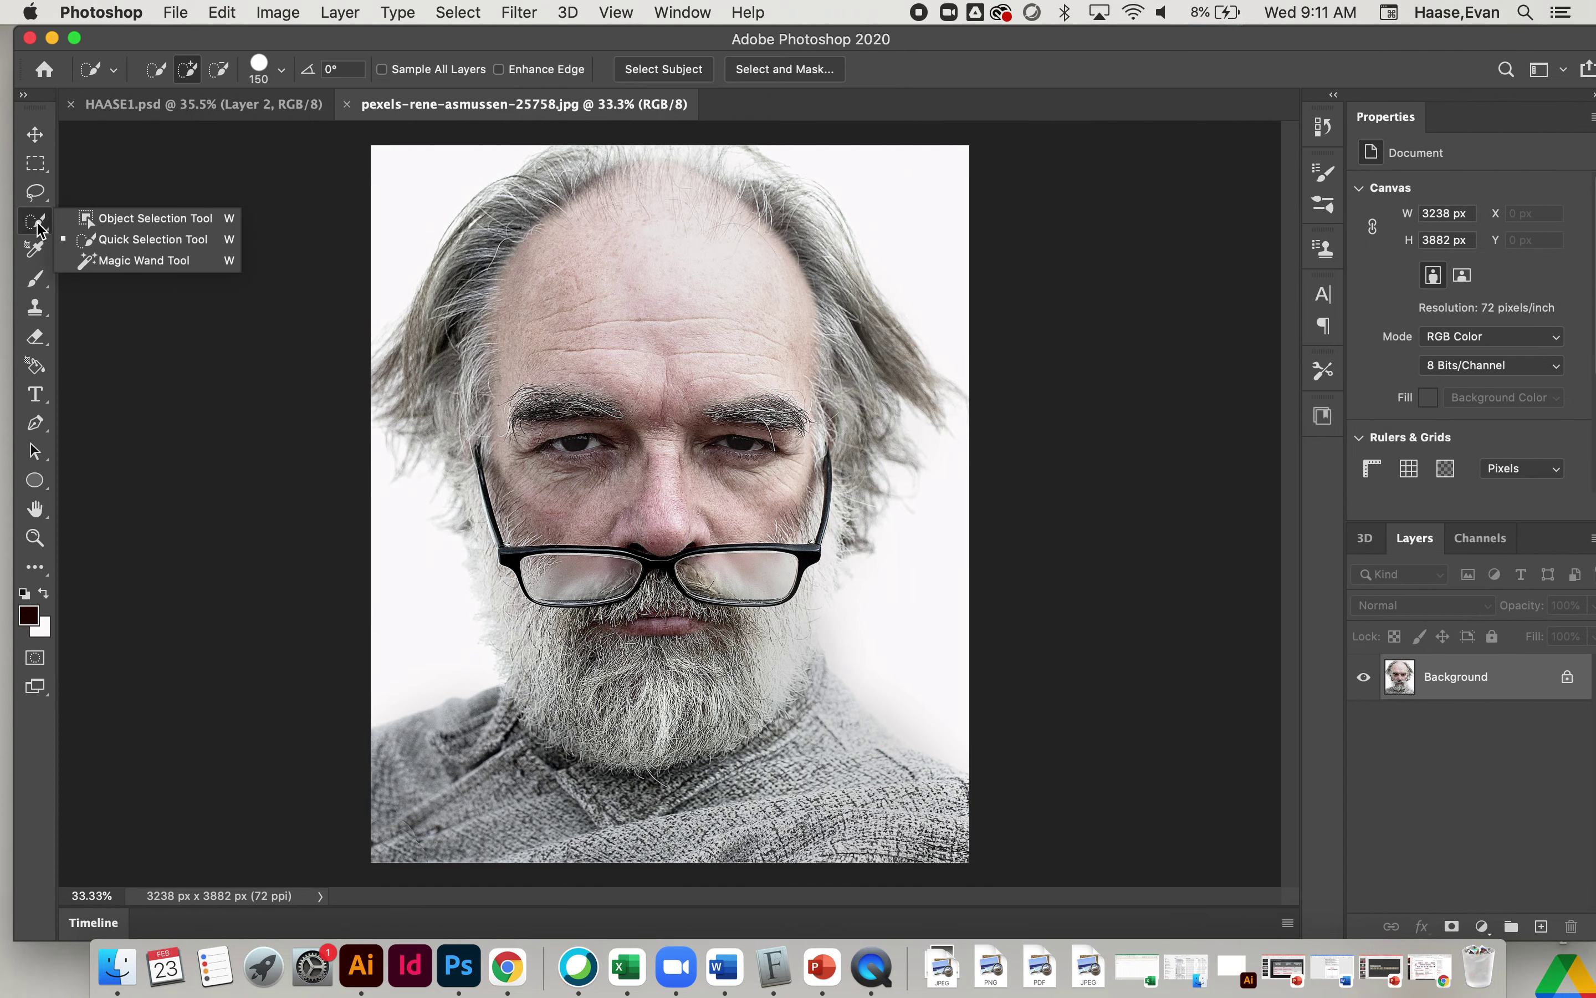
{"action": "left_click", "coordinate": [594, 34]}
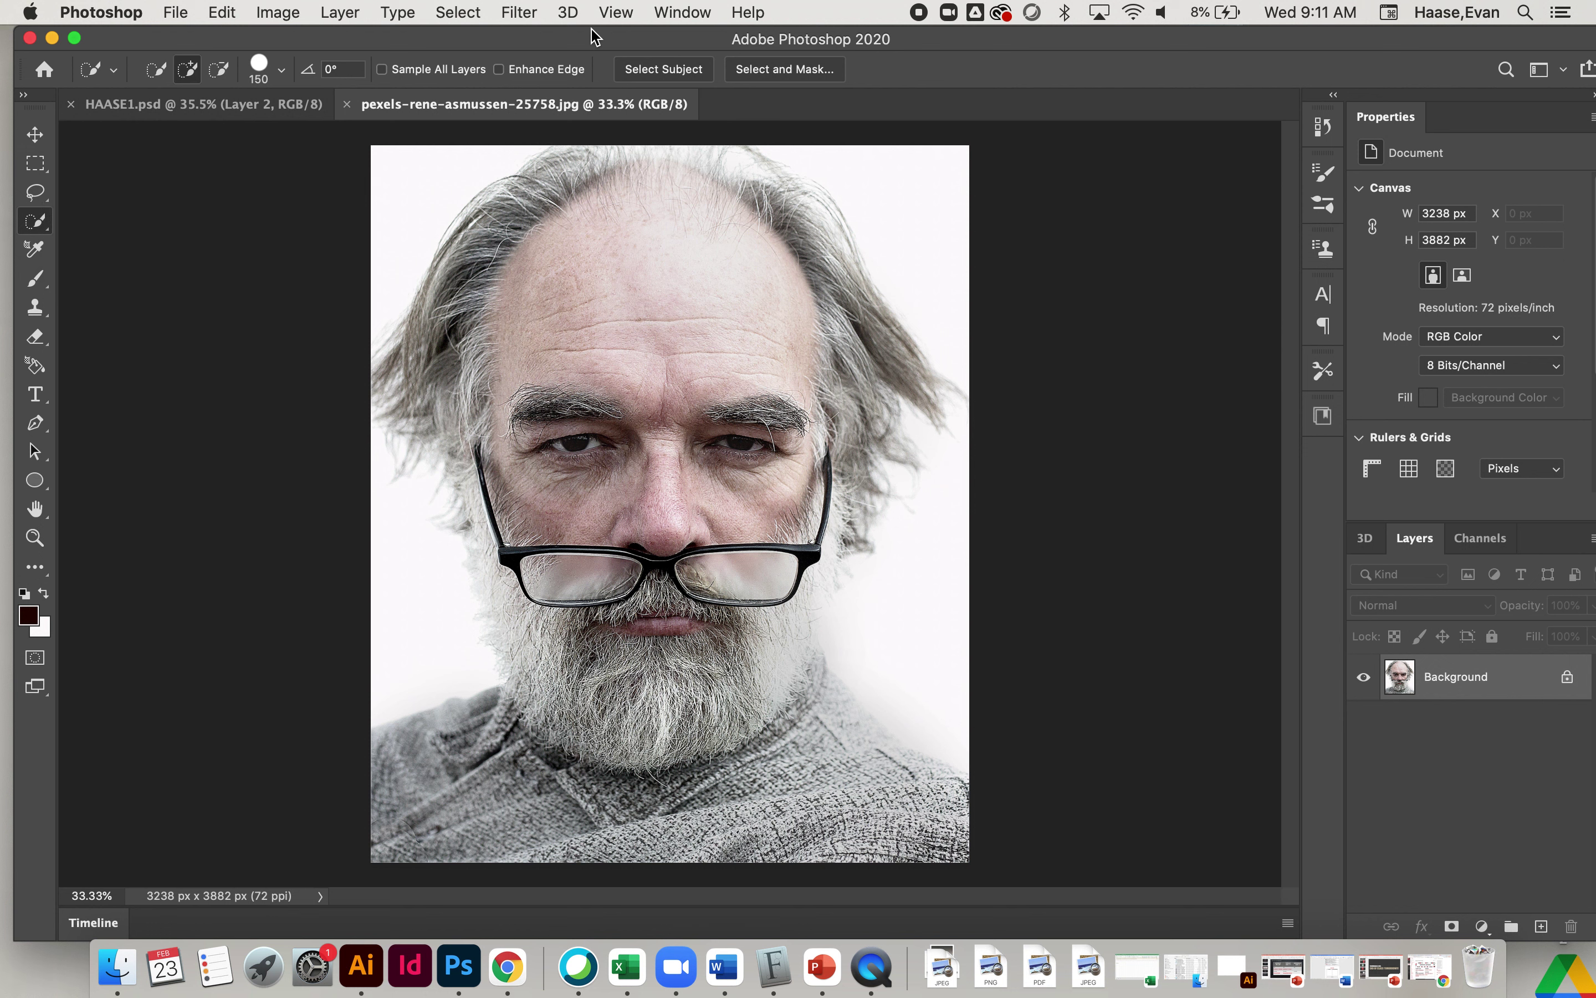
{"action": "left_click", "coordinate": [652, 74]}
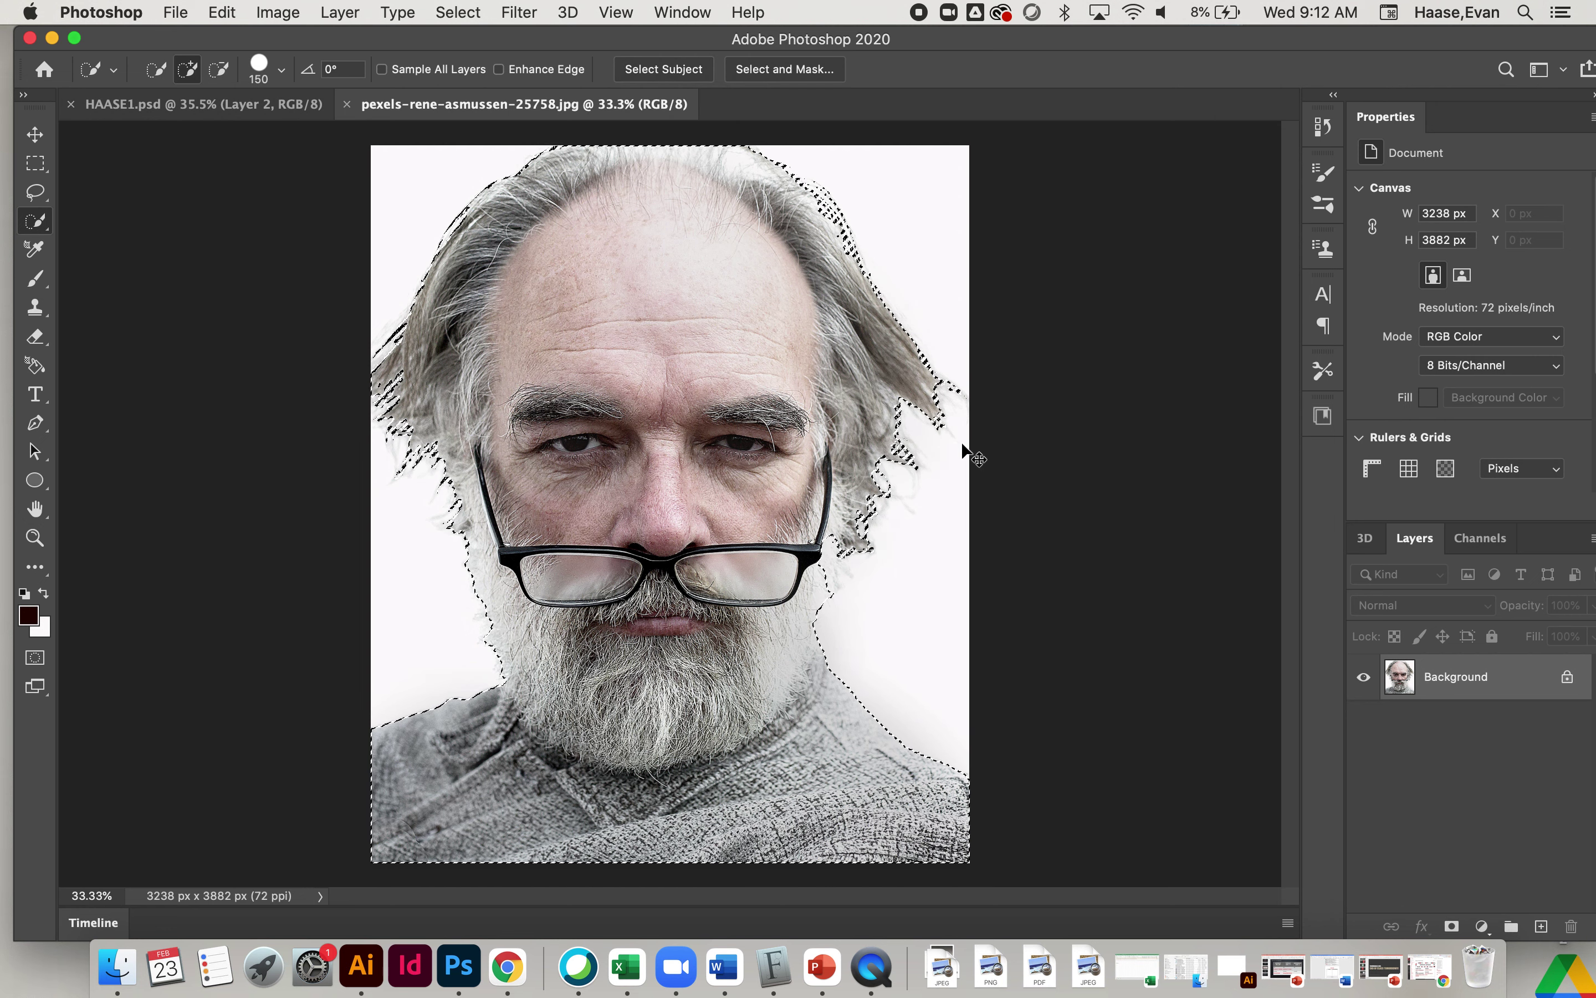
Copy the selected man onto a new layer and delete the original Background layer
{"action": "key", "text": "super+j"}
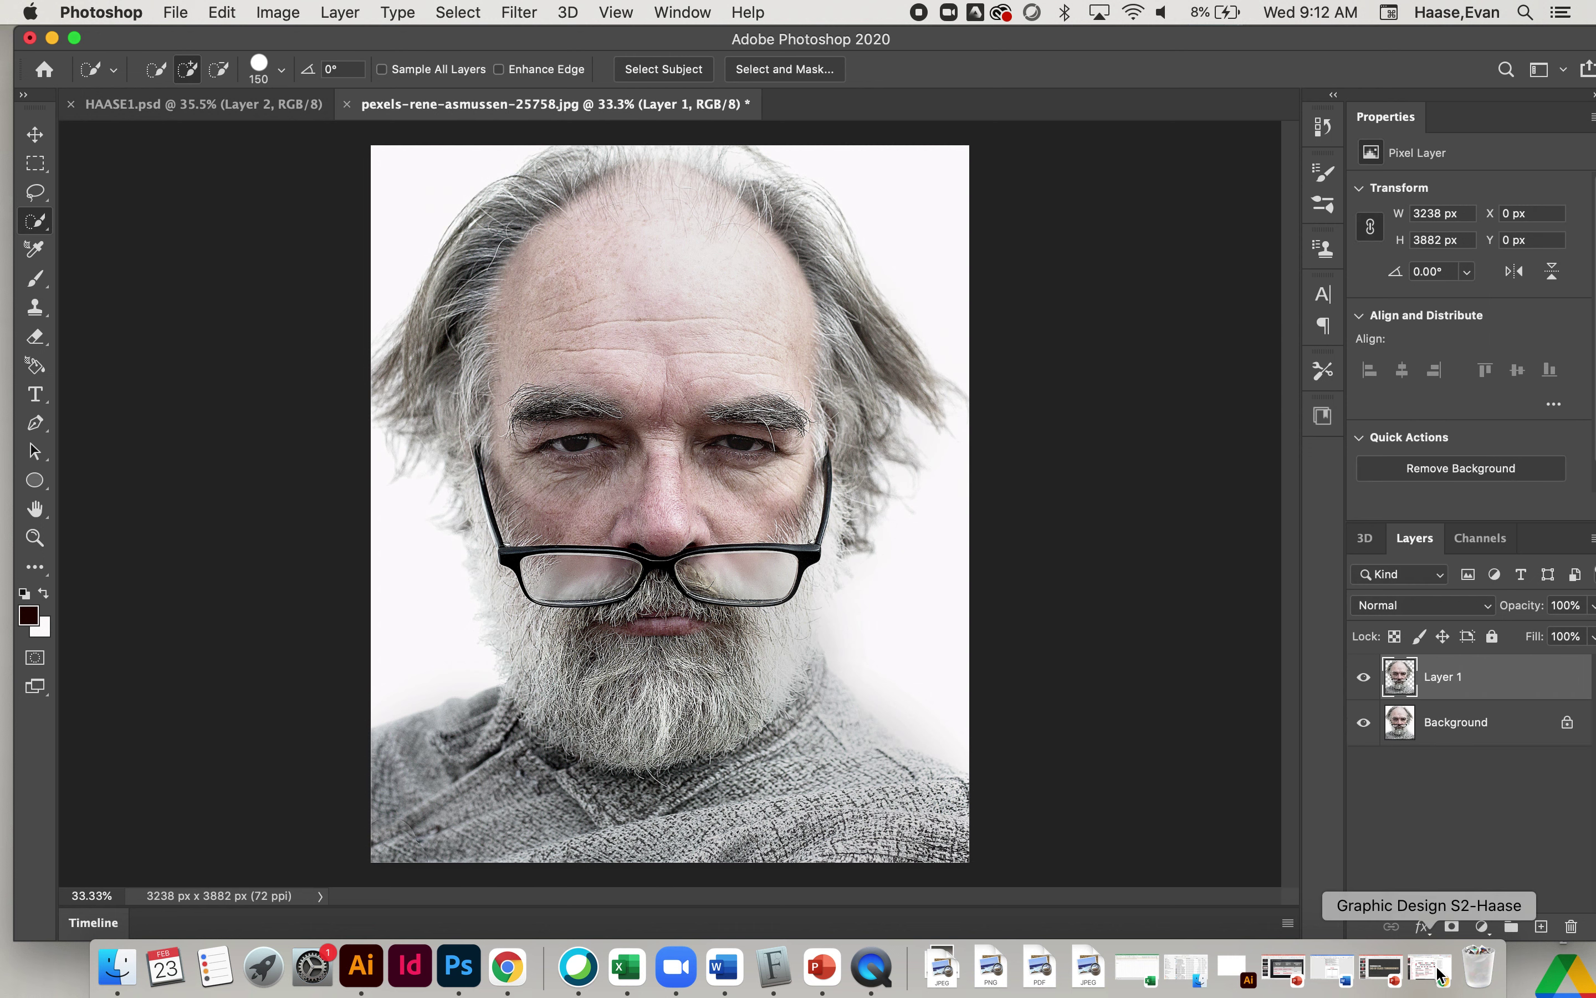
{"action": "left_click", "coordinate": [1428, 721]}
{"action": "key", "text": "BackSpace"}
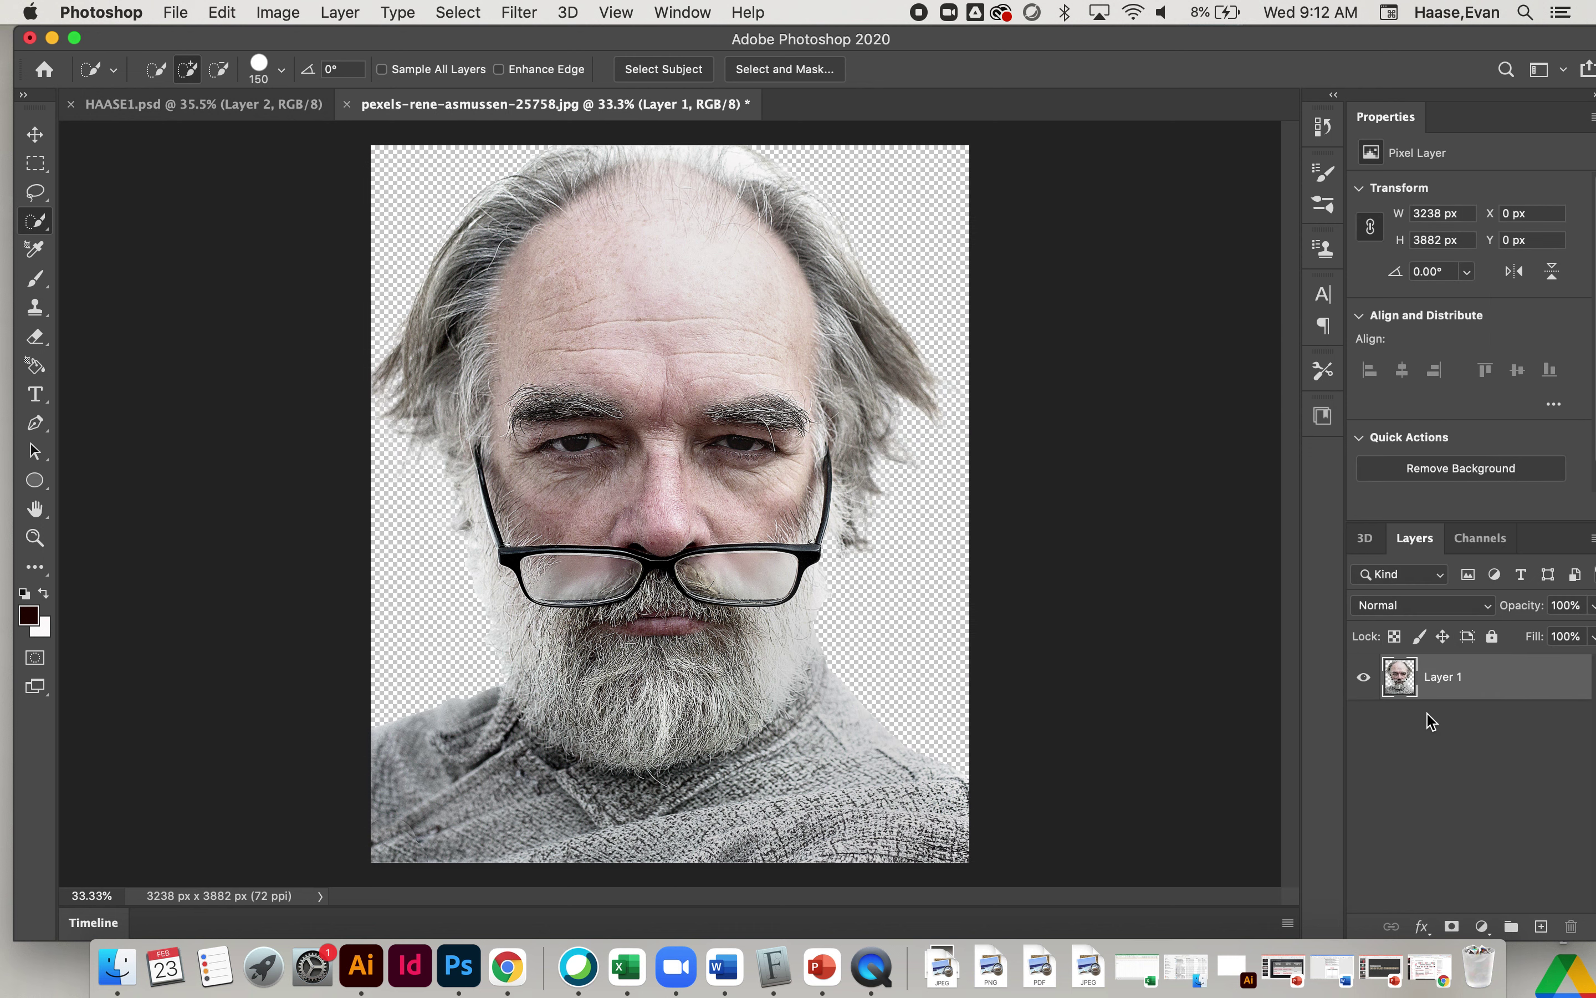
Add a white Solid Color fill layer and place it beneath the cut-out man
{"action": "left_click", "coordinate": [1482, 928]}
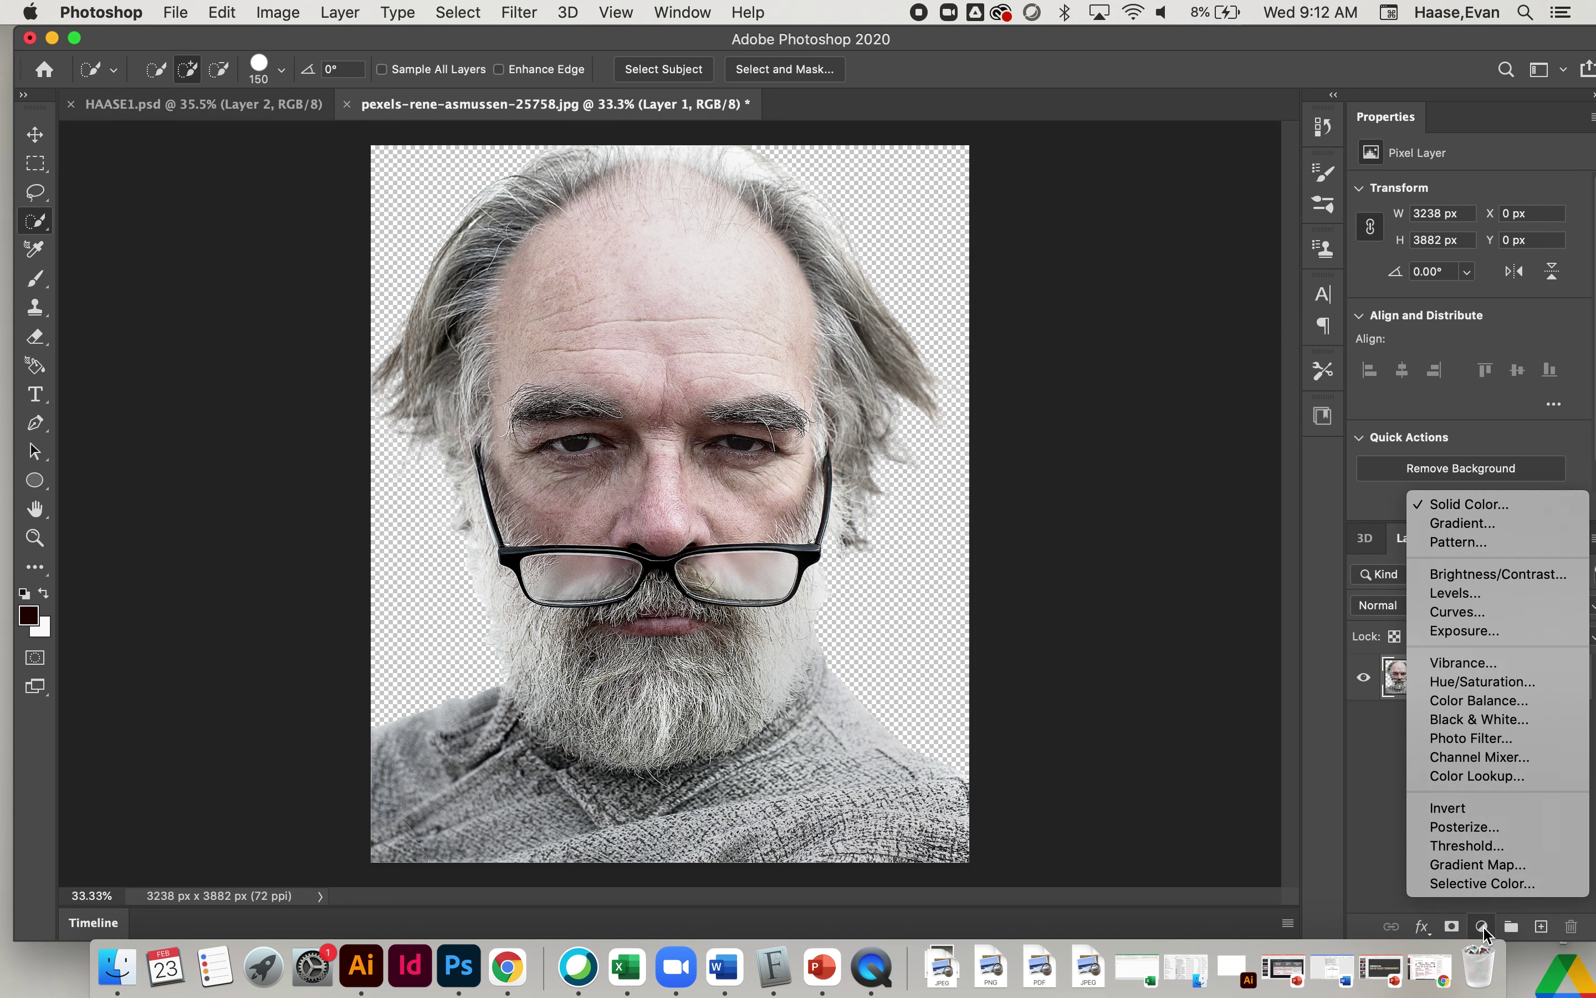
{"action": "left_click", "coordinate": [1475, 505]}
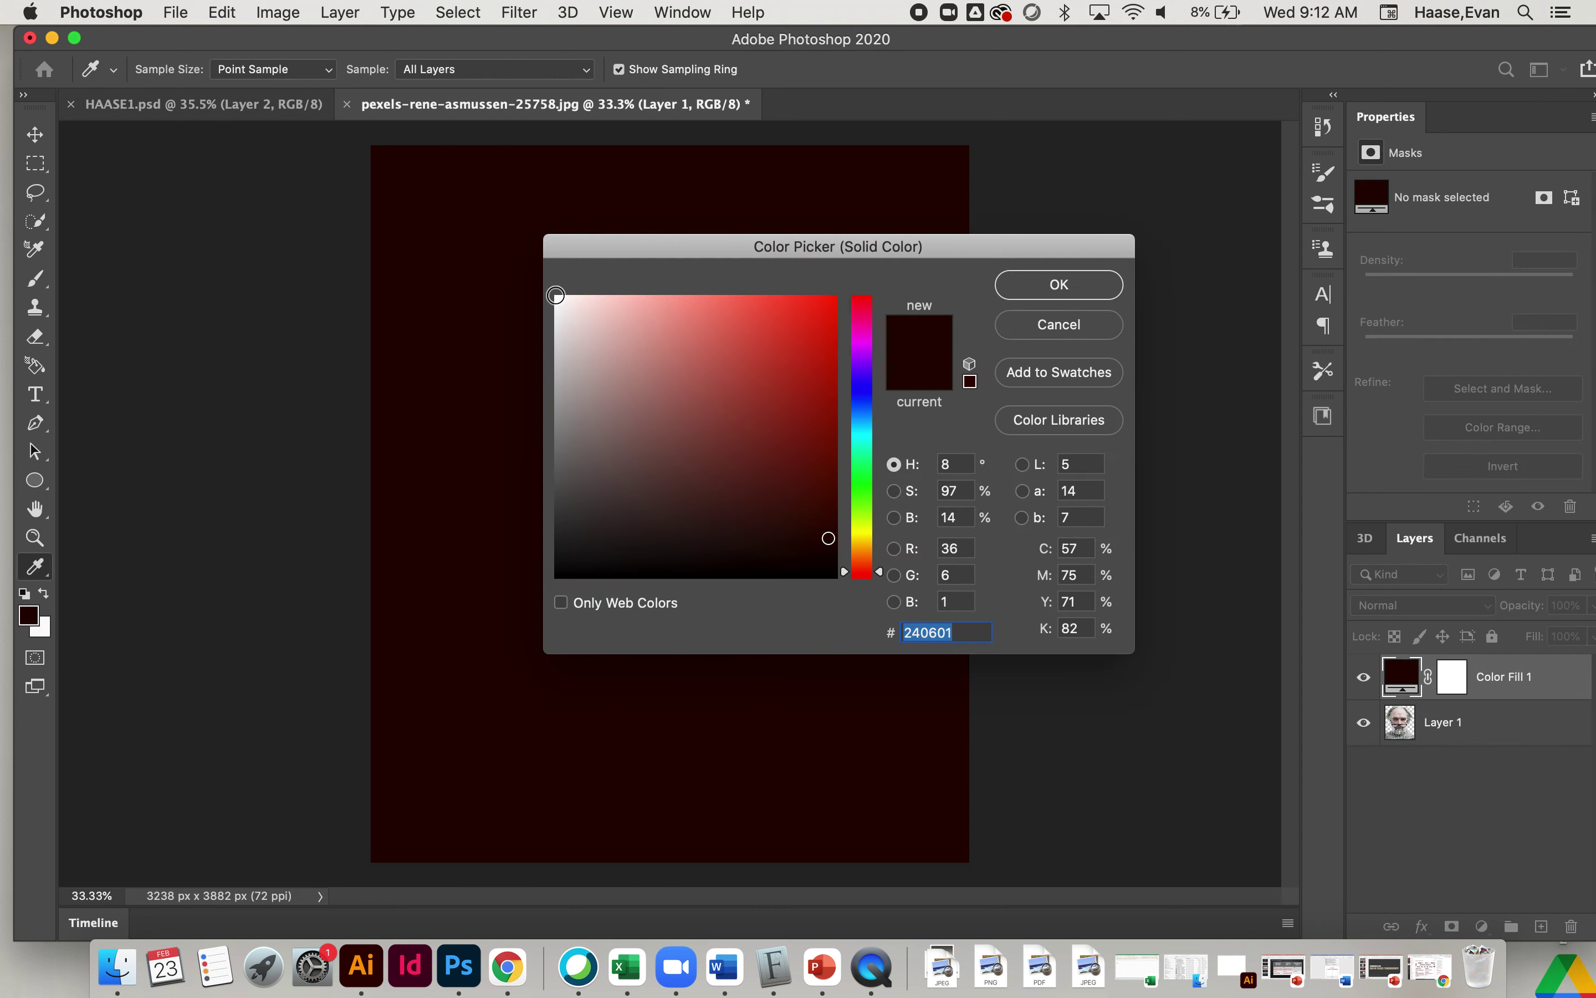
{"action": "left_click", "coordinate": [557, 297]}
{"action": "left_click", "coordinate": [1058, 285]}
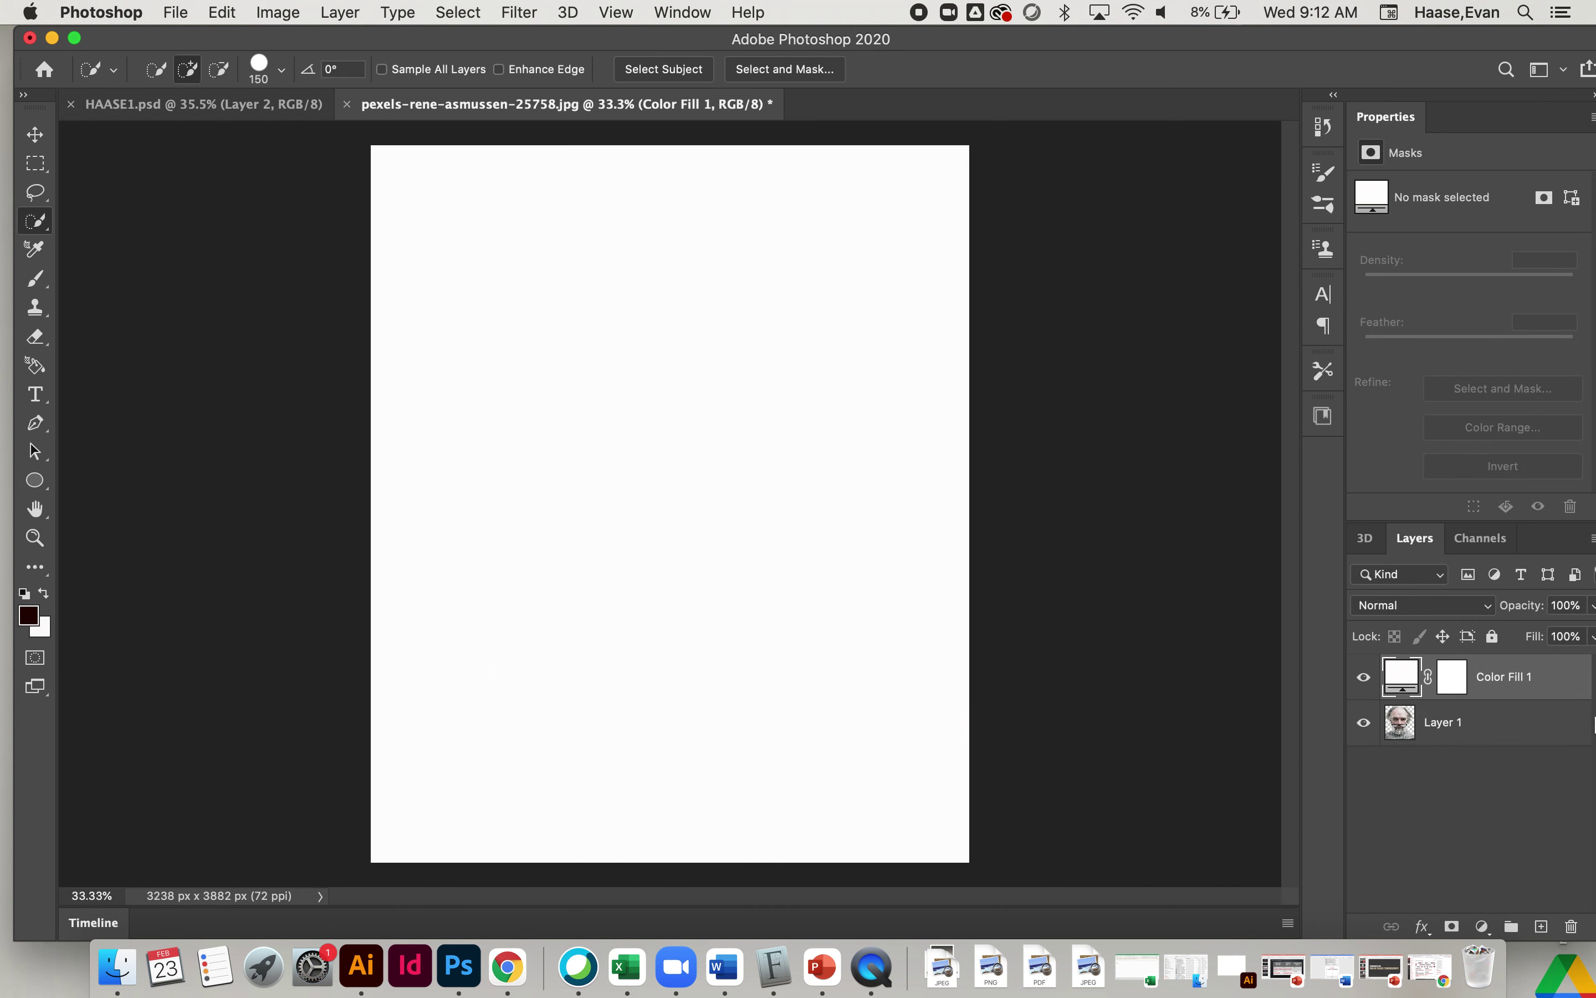
{"action": "left_click_drag", "start_coordinate": [1557, 684], "coordinate": [1537, 755]}
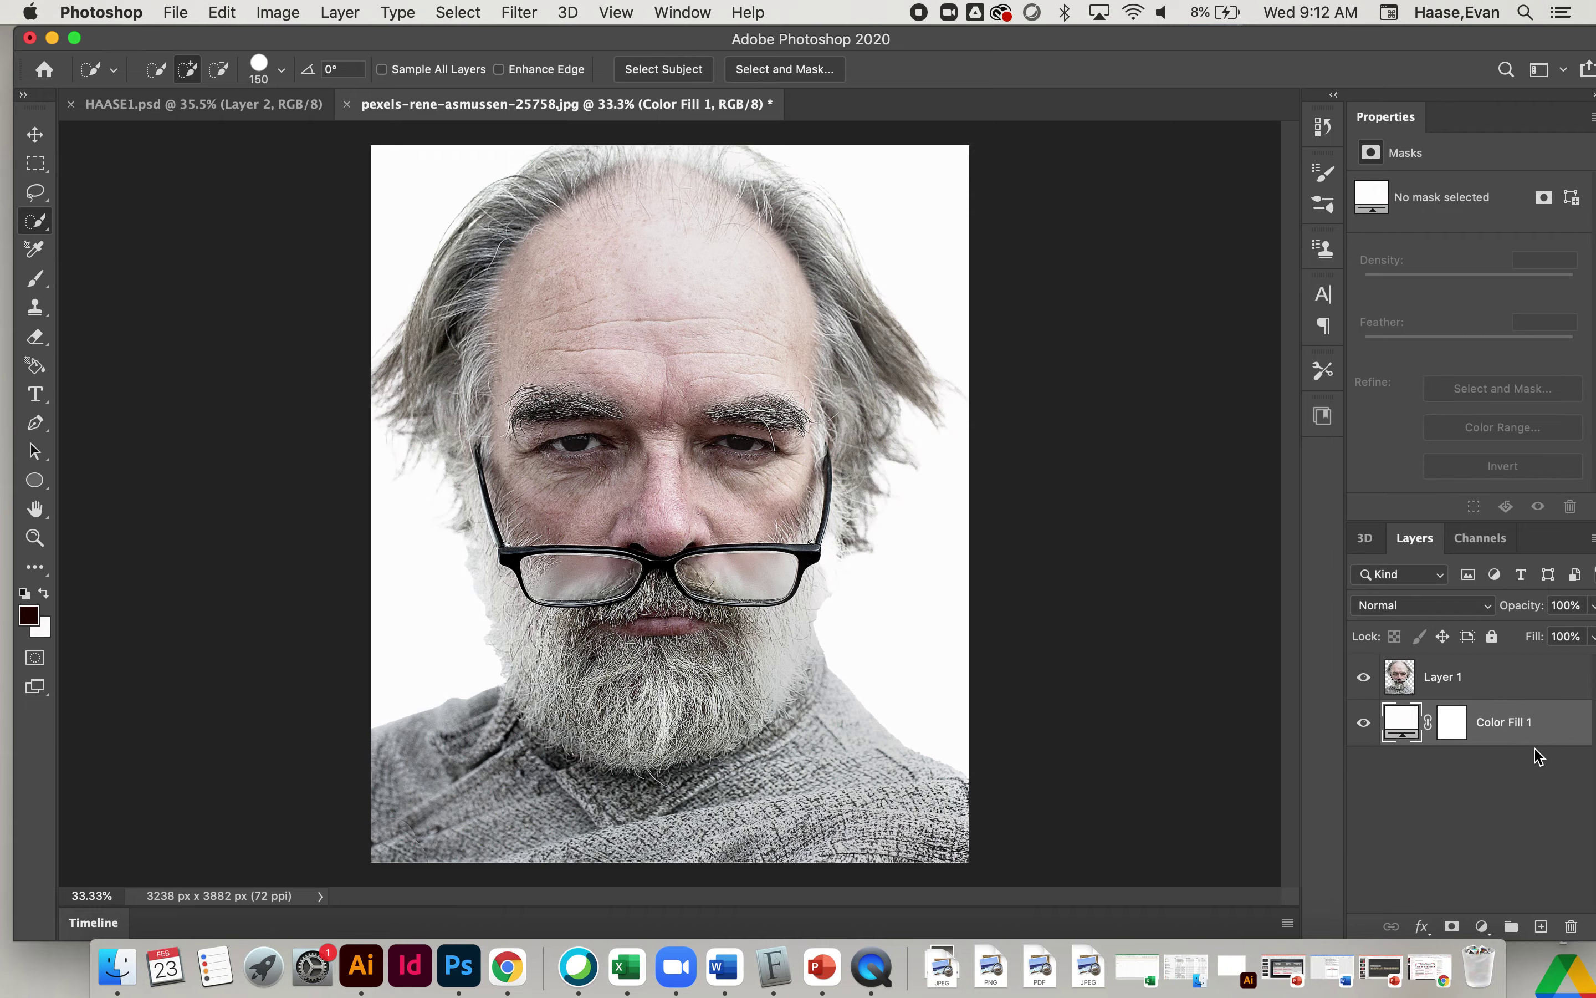
Scale the man's layer proportionally to about 92%, leaving white space above his head and keeping him at the bottom of the canvas
{"action": "left_click", "coordinate": [35, 134]}
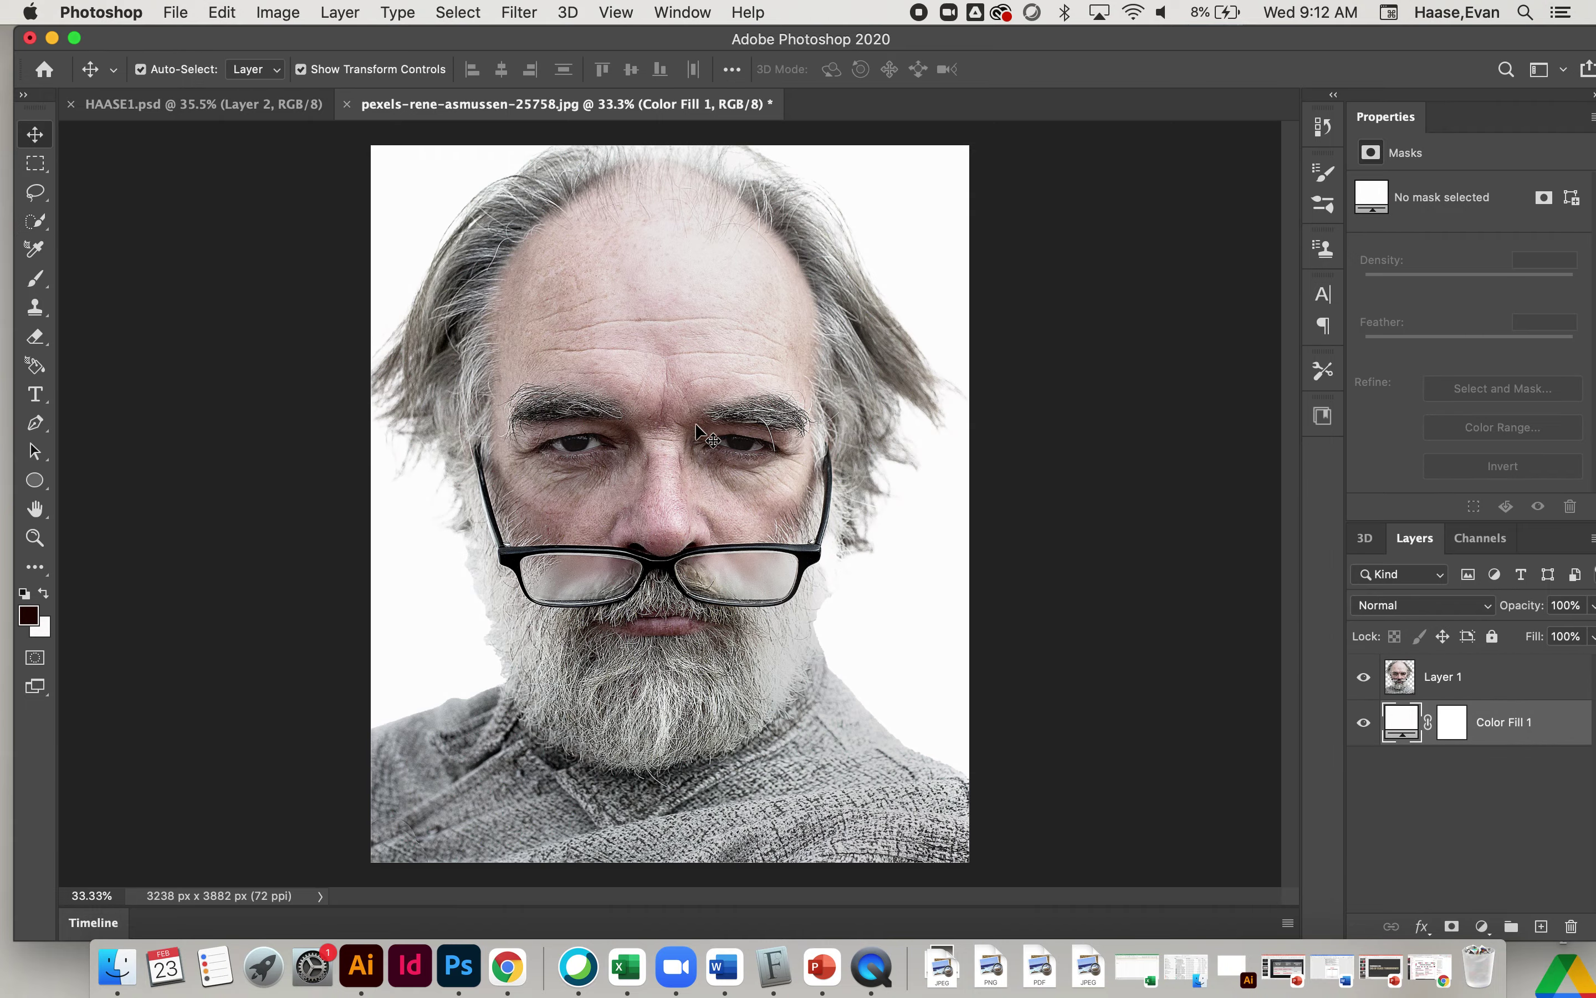
{"action": "left_click_drag", "start_coordinate": [680, 466], "coordinate": [701, 428]}
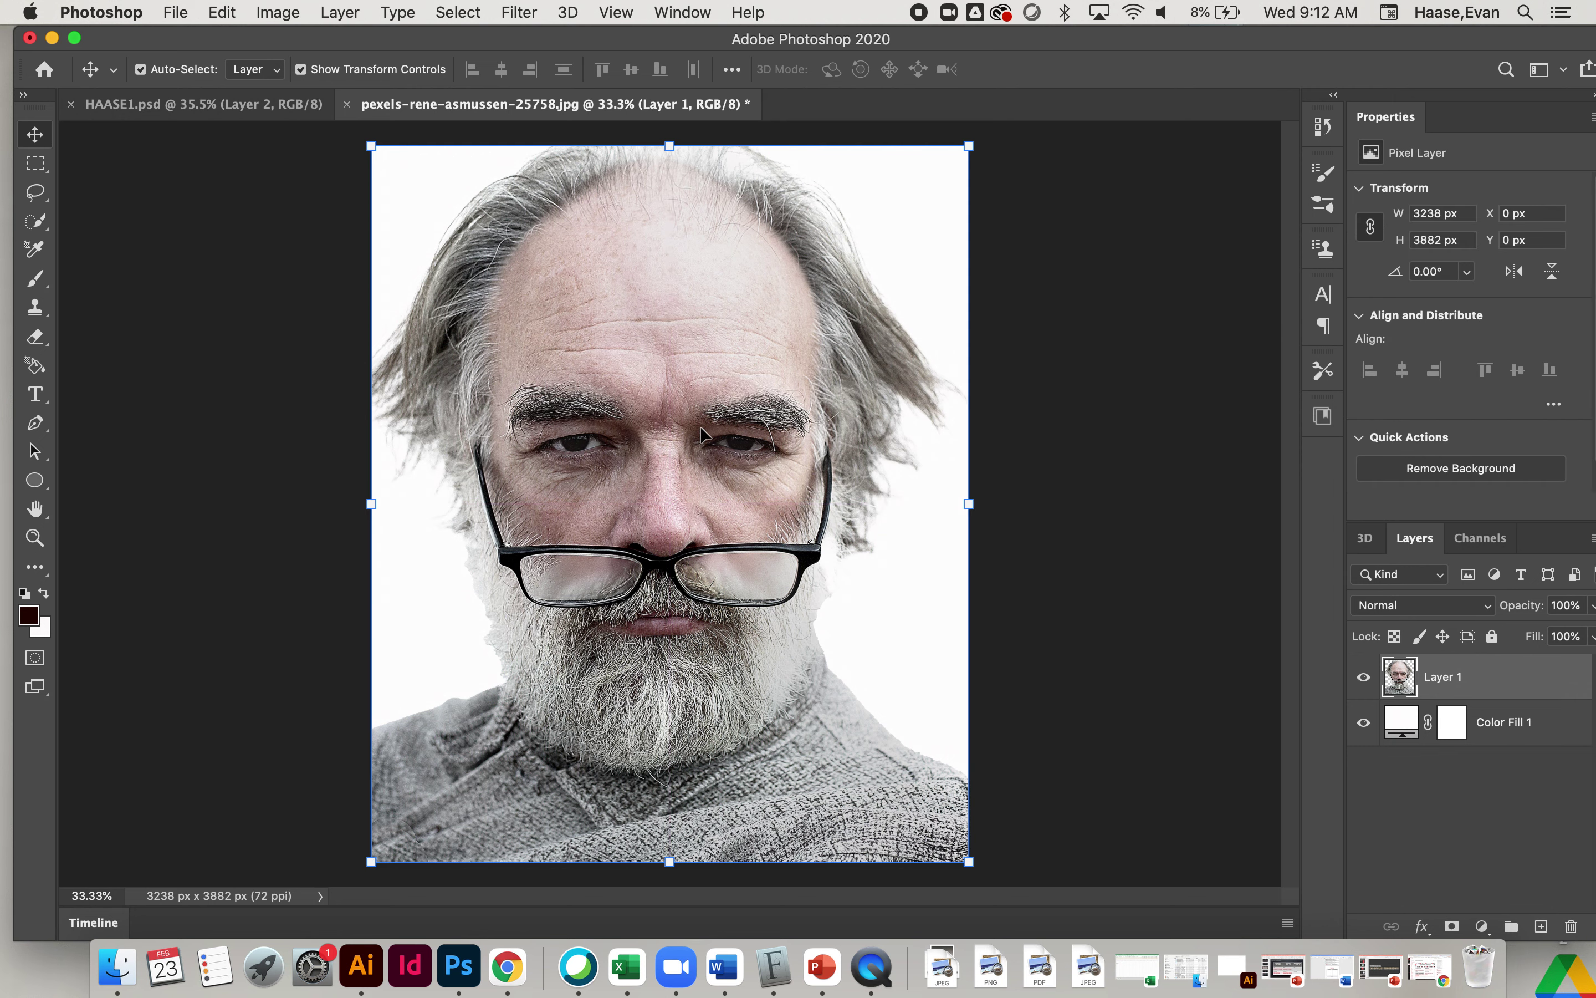
{"action": "left_click_drag", "start_coordinate": [969, 145], "coordinate": [920, 204]}
{"action": "left_click_drag", "start_coordinate": [703, 321], "coordinate": [730, 321]}
{"action": "left_click_drag", "start_coordinate": [1086, 520], "coordinate": [1087, 521]}
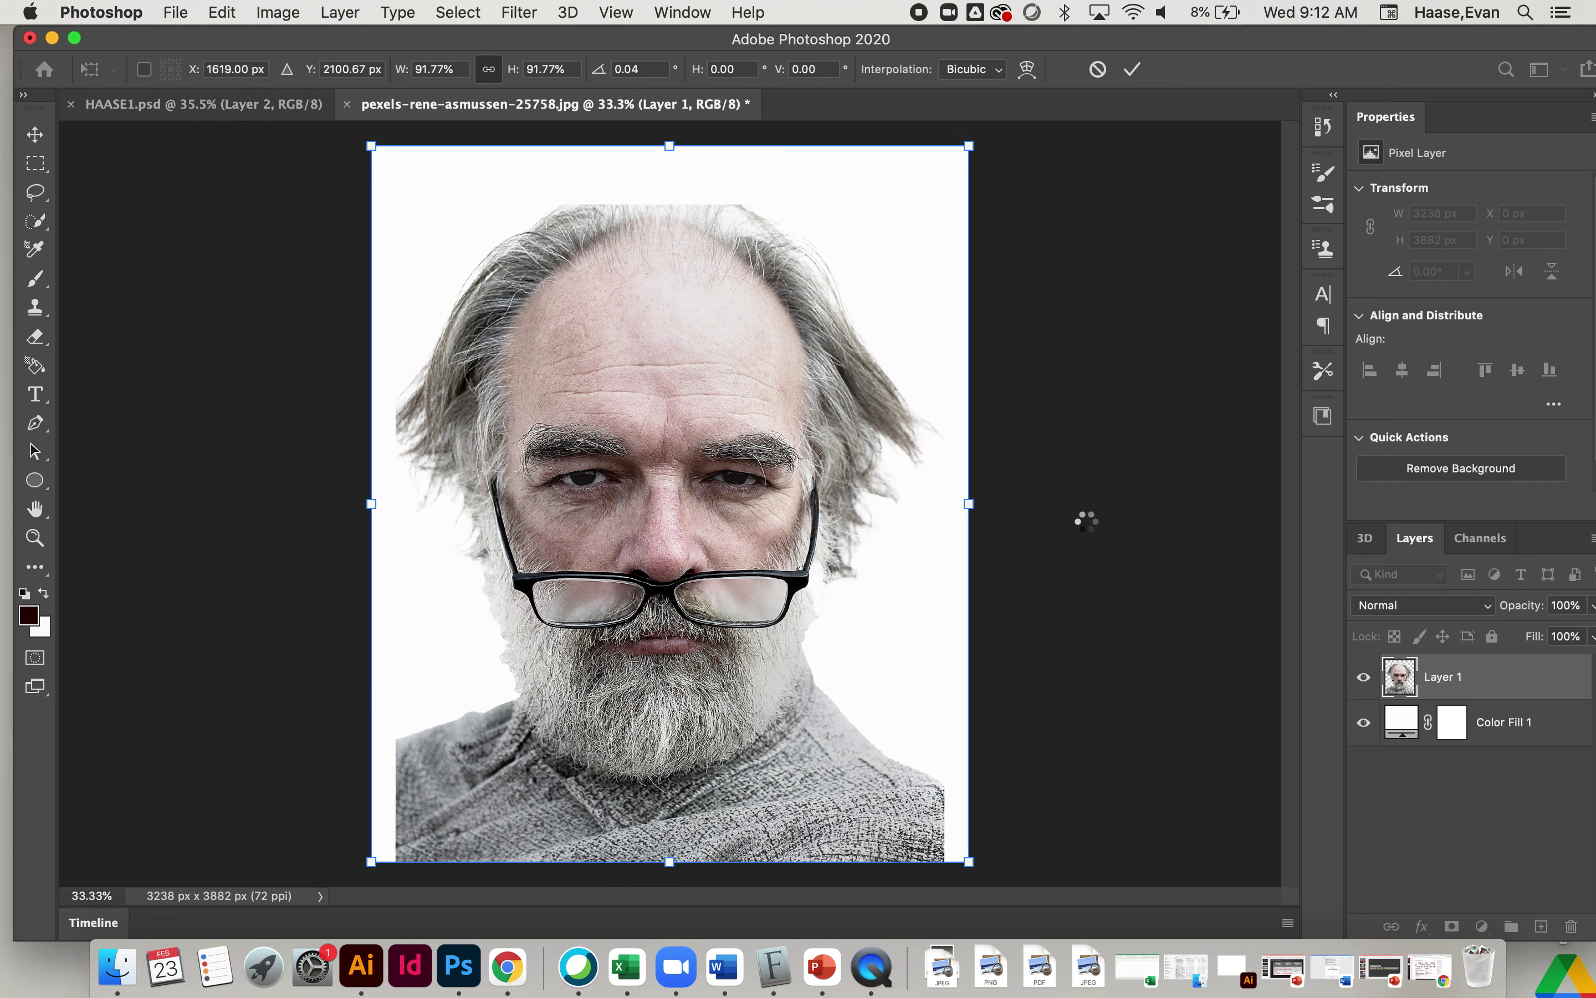
{"action": "key", "text": "Return"}
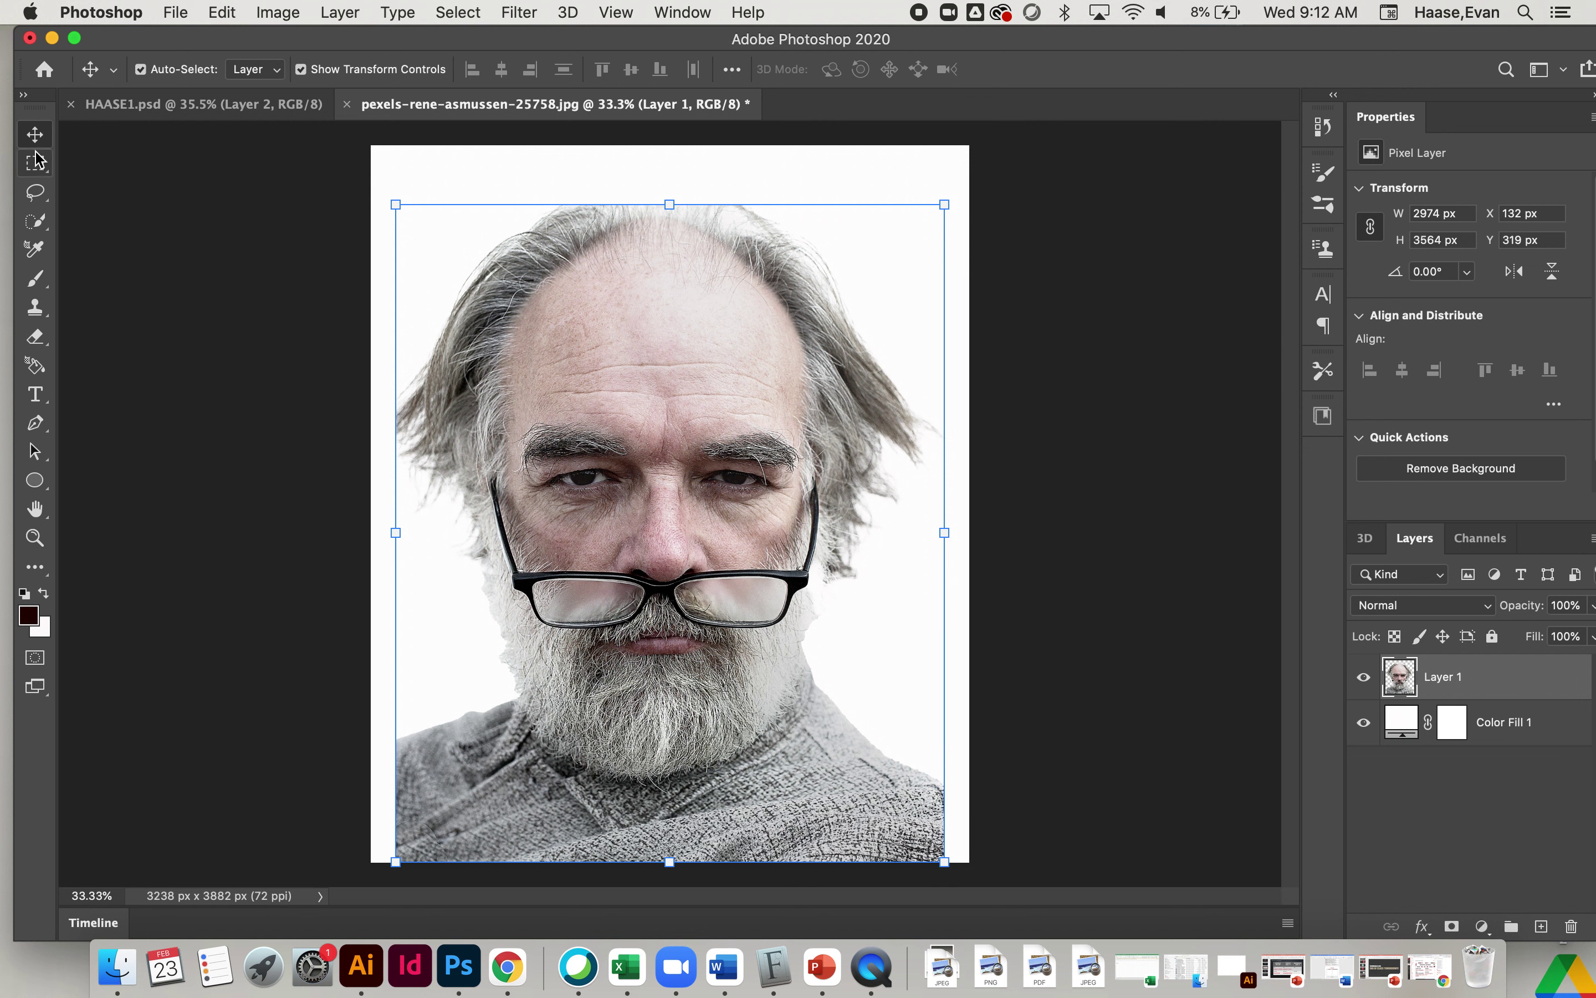
{"action": "left_click", "coordinate": [224, 210]}
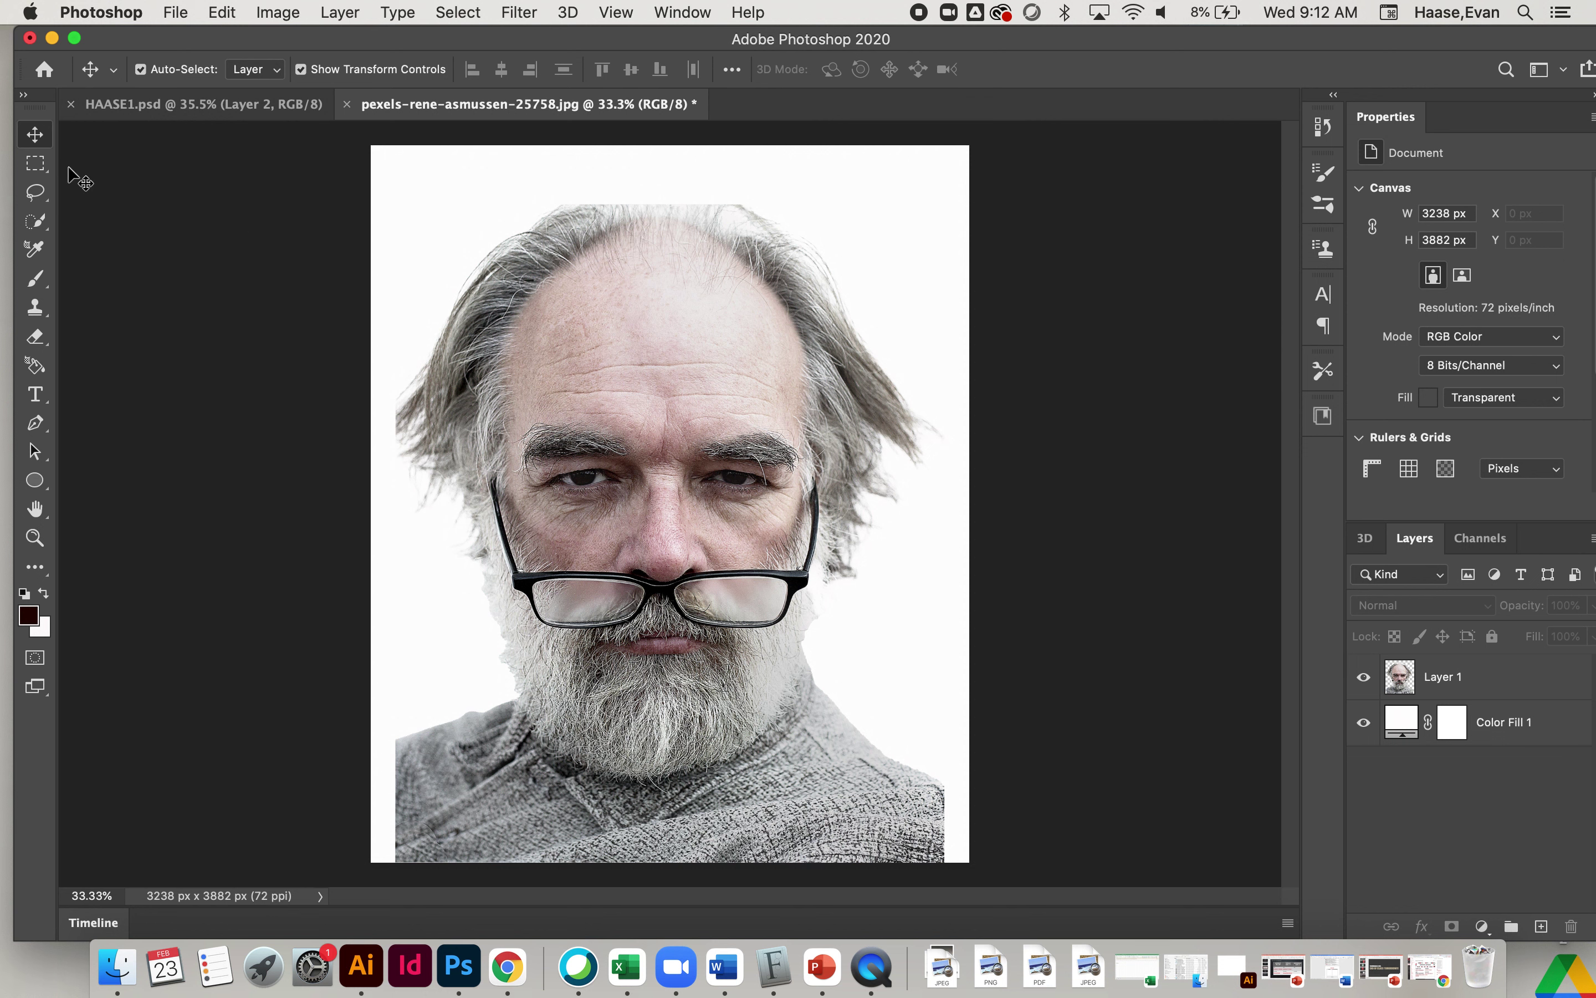
Cut the head from above the hair to just below the eyes onto a new layer and move it up to Y about -156 px
{"action": "left_click", "coordinate": [31, 163]}
{"action": "left_click_drag", "start_coordinate": [385, 186], "coordinate": [951, 521]}
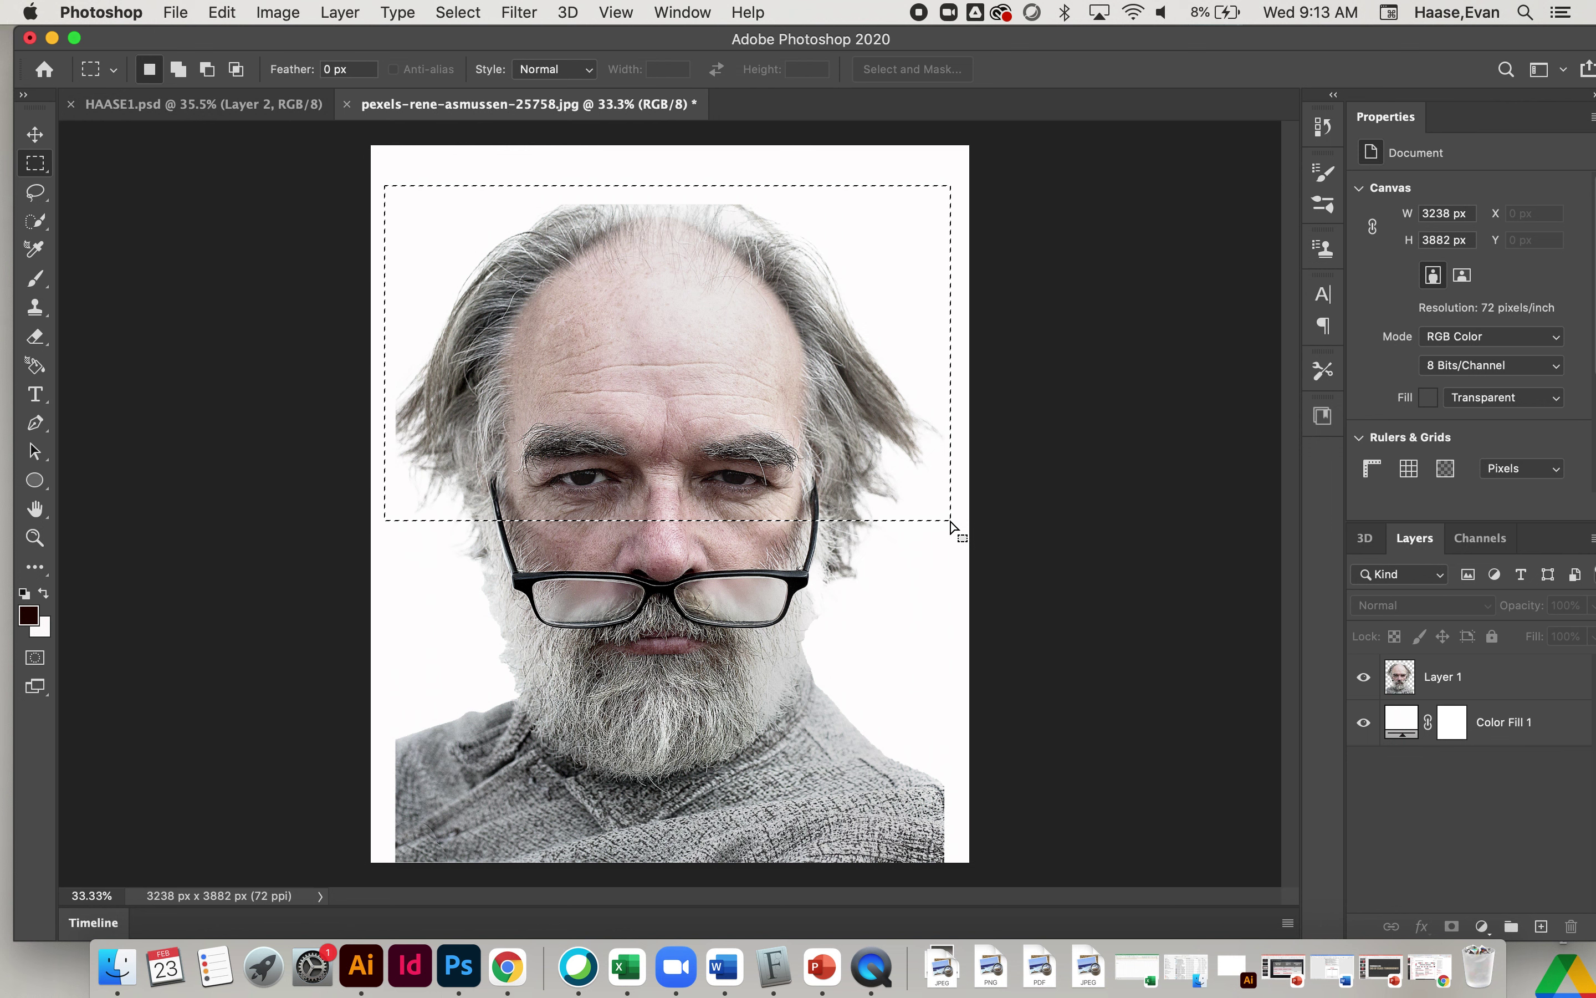
{"action": "left_click", "coordinate": [1486, 693]}
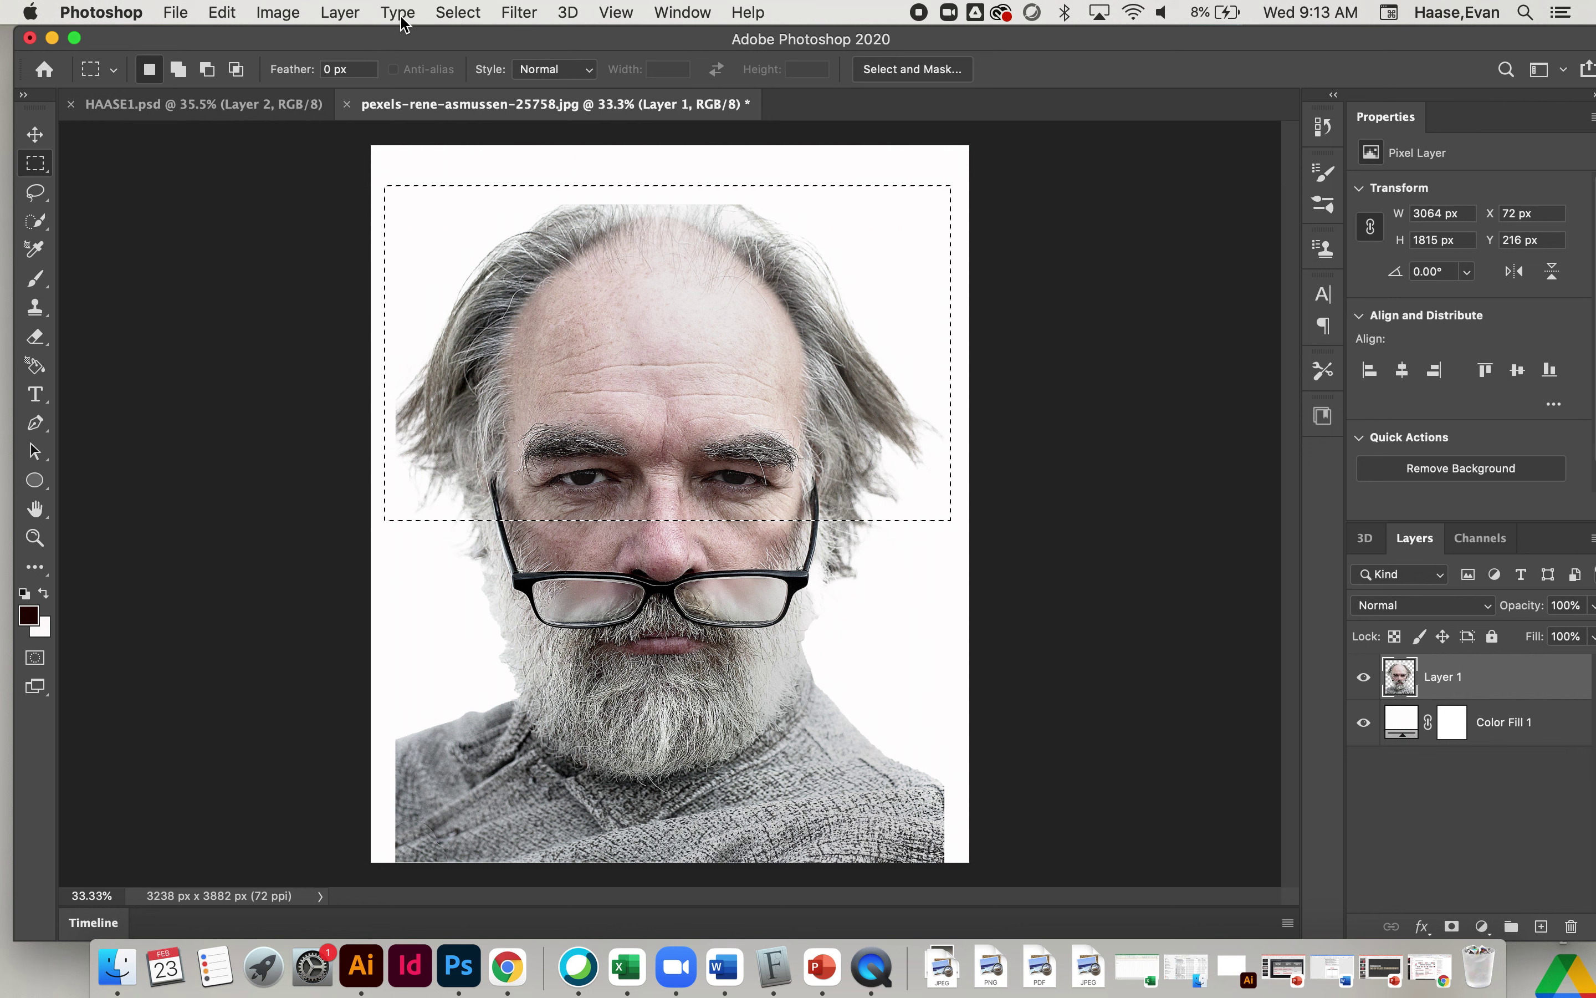
{"action": "left_click", "coordinate": [341, 13]}
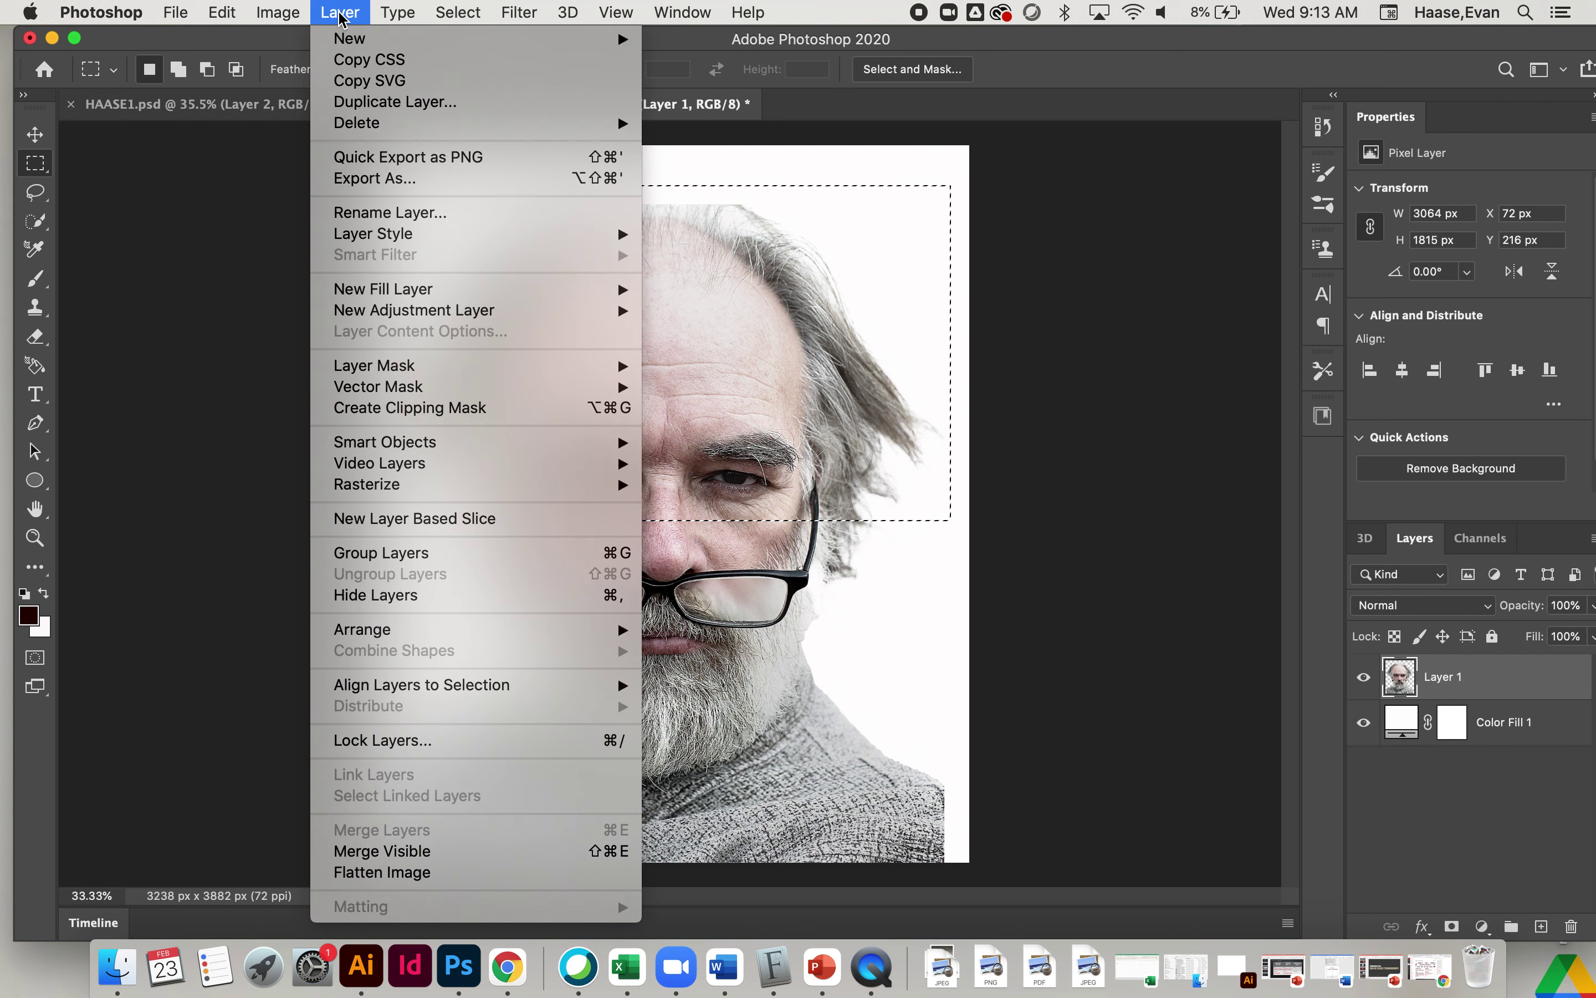
{"action": "mouse_move", "coordinate": [346, 42]}
{"action": "mouse_move", "coordinate": [618, 39]}
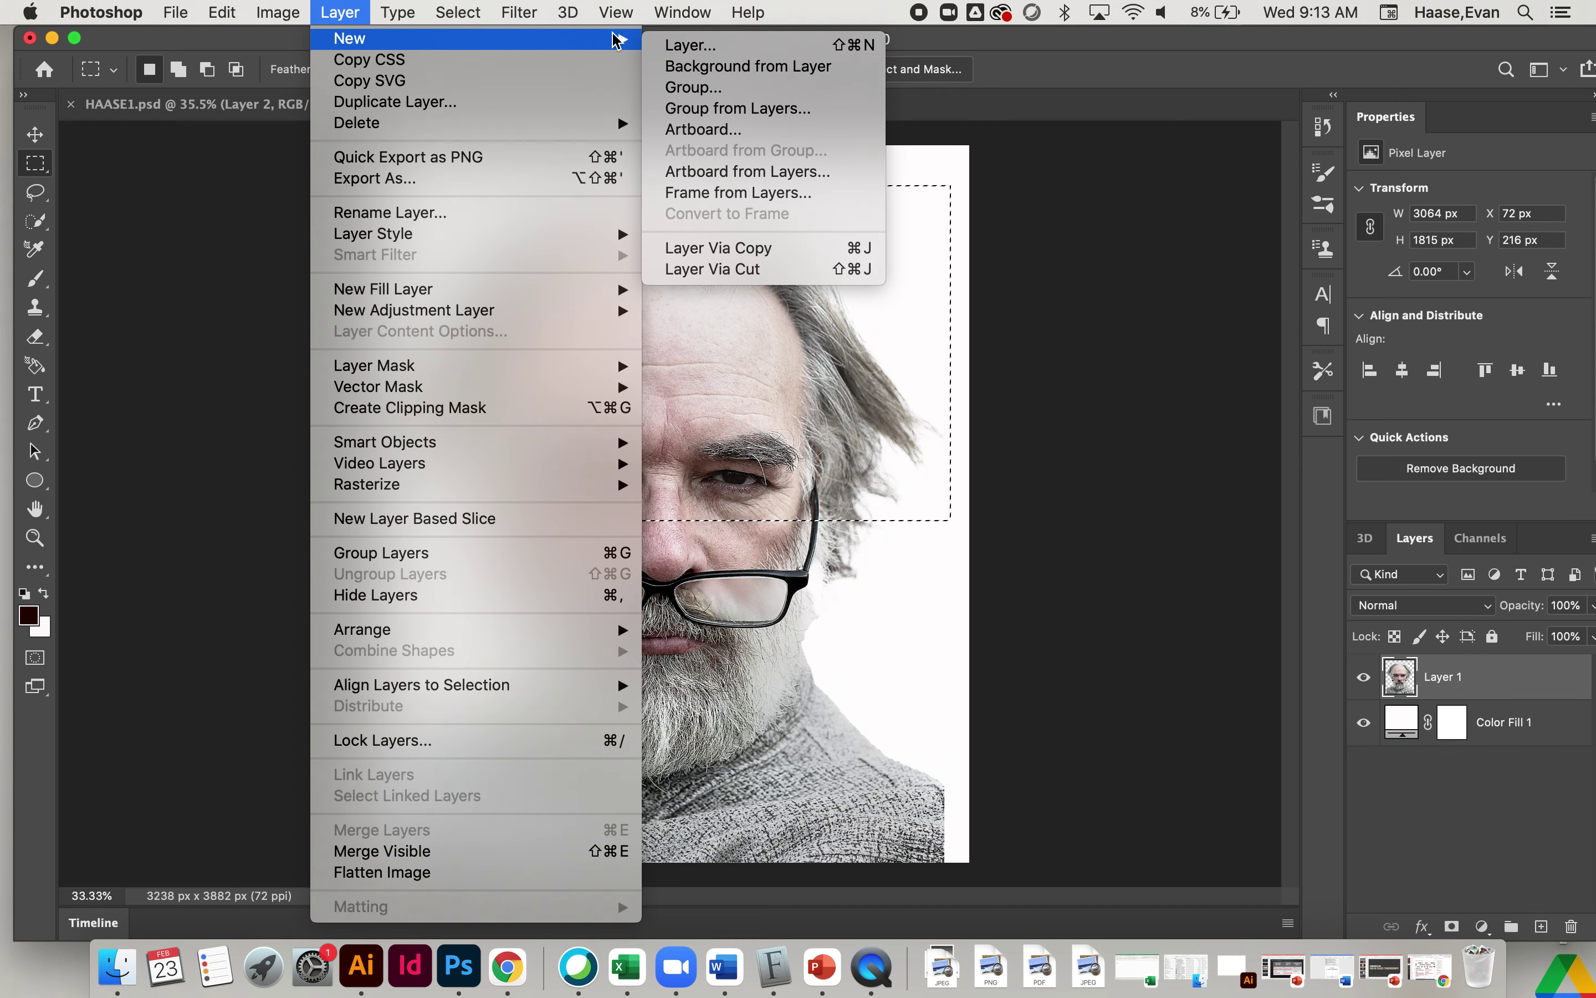
{"action": "left_click", "coordinate": [726, 270]}
{"action": "key", "text": "v"}
{"action": "left_click_drag", "start_coordinate": [720, 346], "coordinate": [723, 277]}
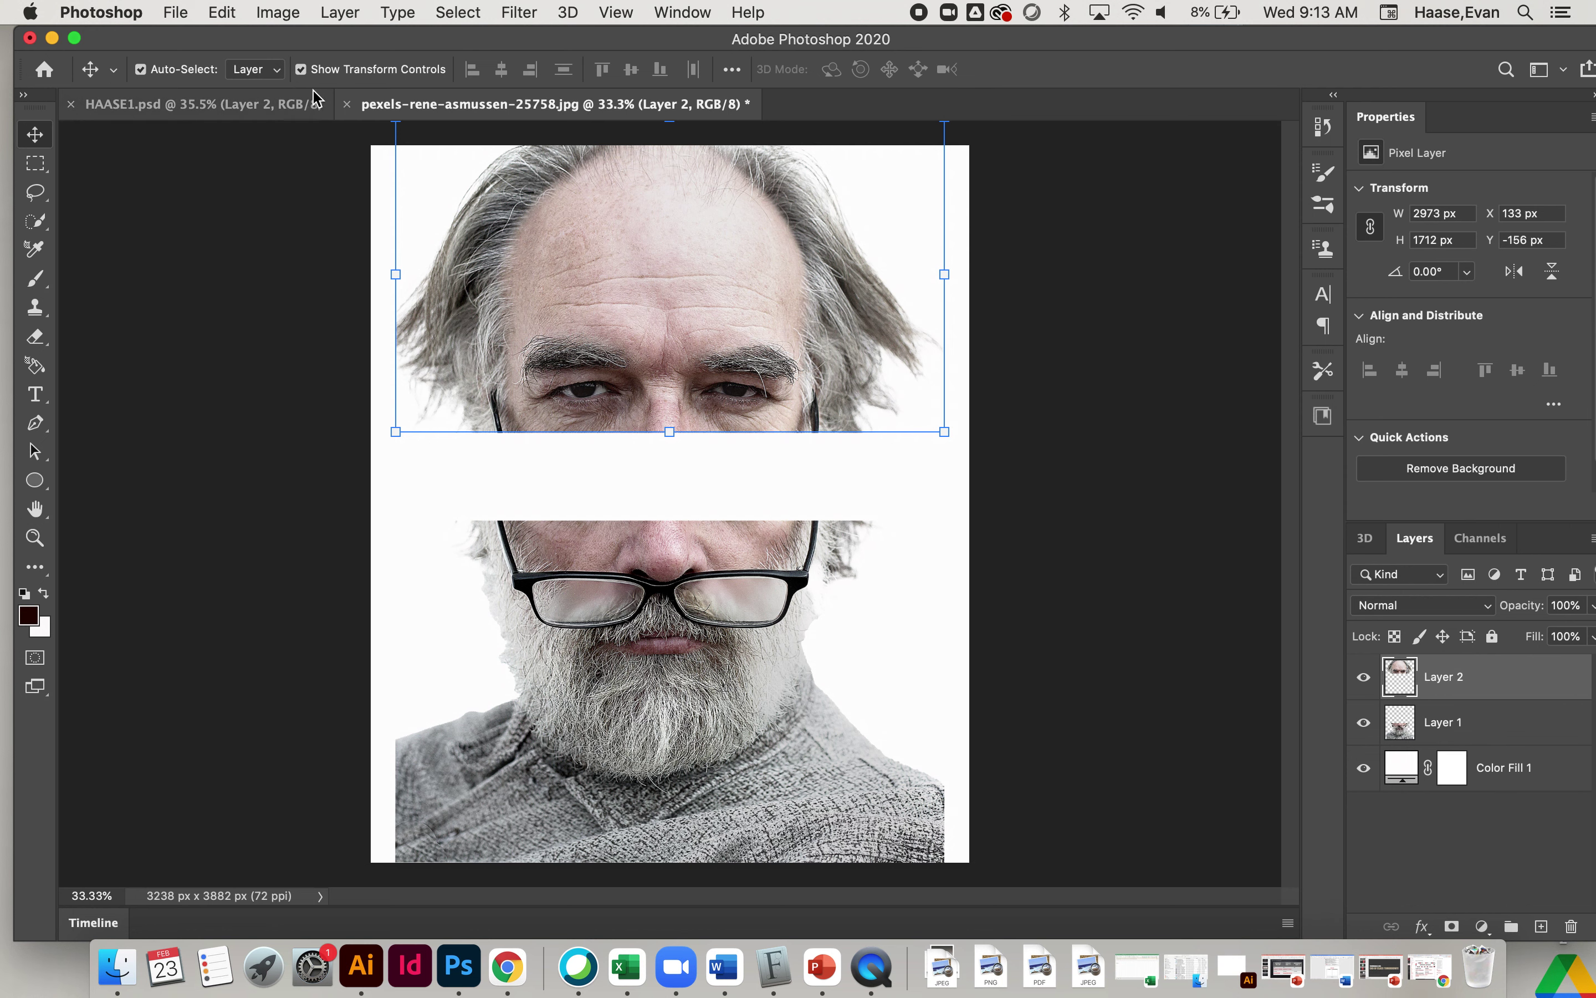
Hide the skull layer in the finished composite to examine the ellipses at the cuts, and return to the portrait document
{"action": "left_click", "coordinate": [260, 103]}
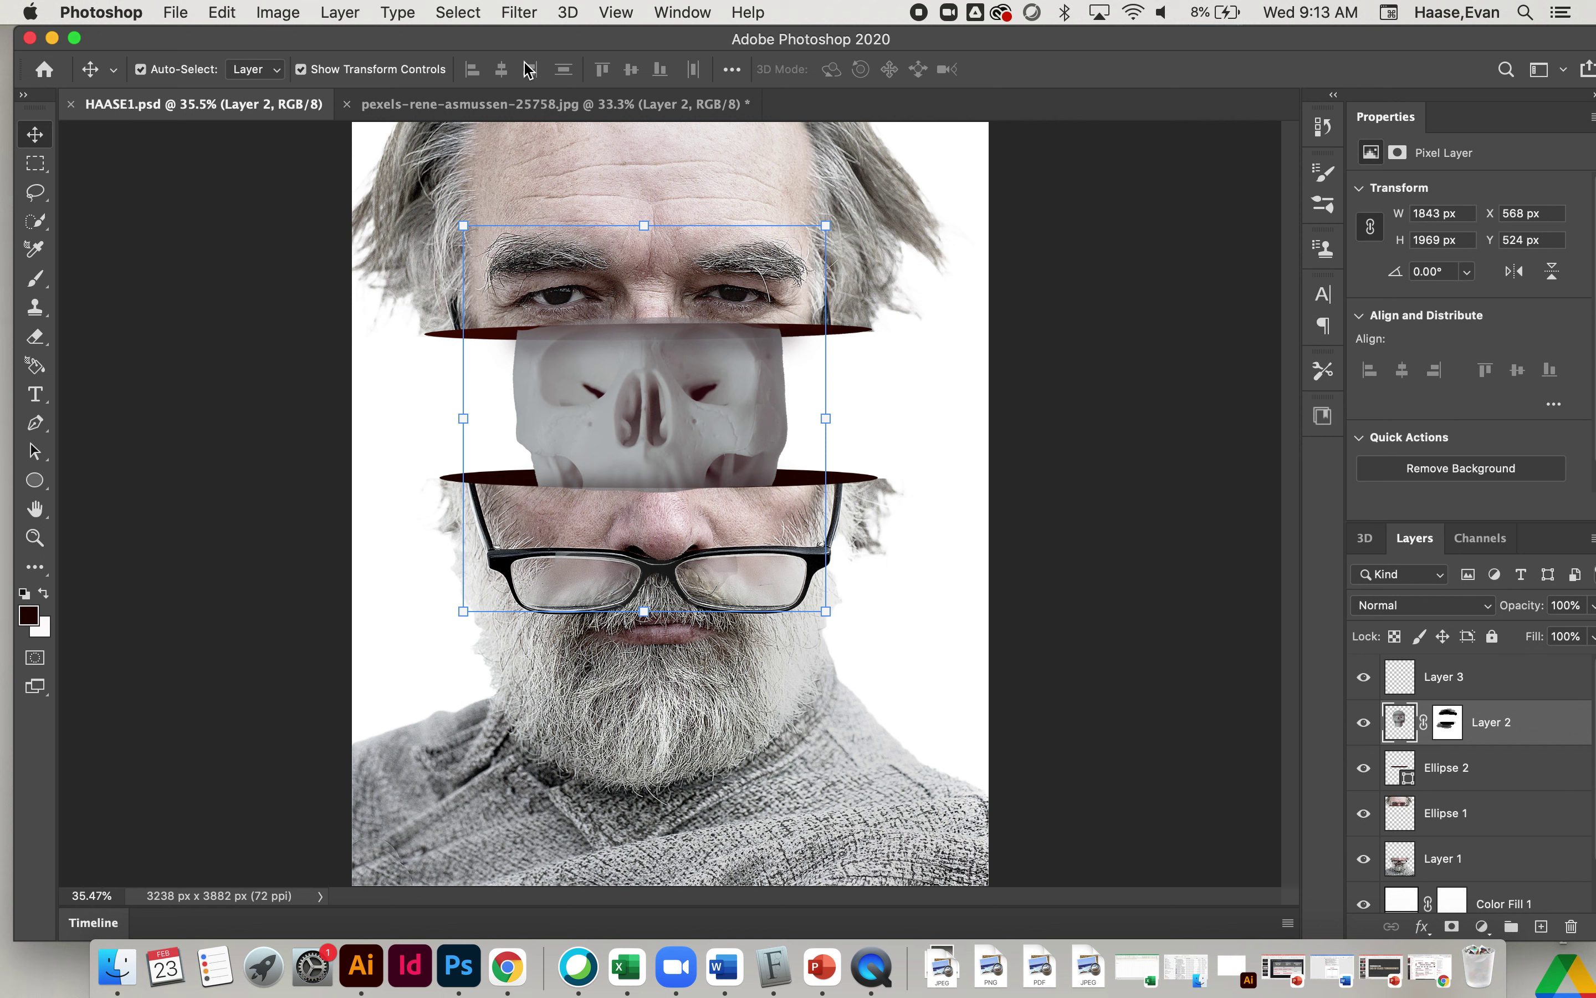
{"action": "left_click", "coordinate": [1364, 722]}
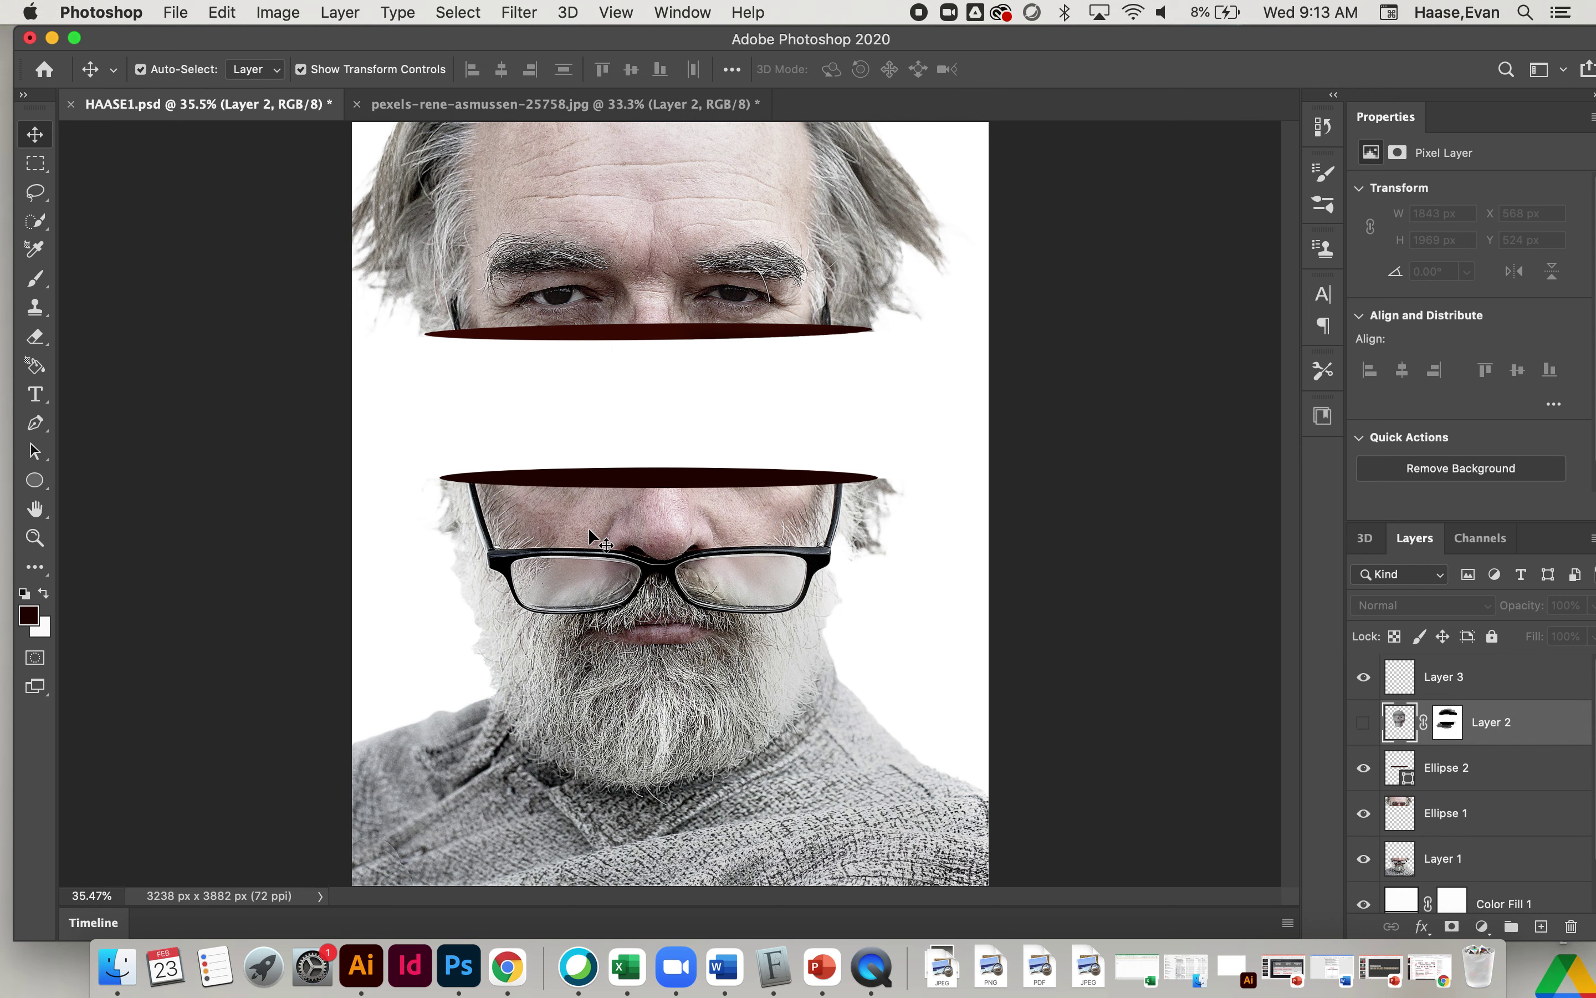
{"action": "left_click", "coordinate": [462, 104]}
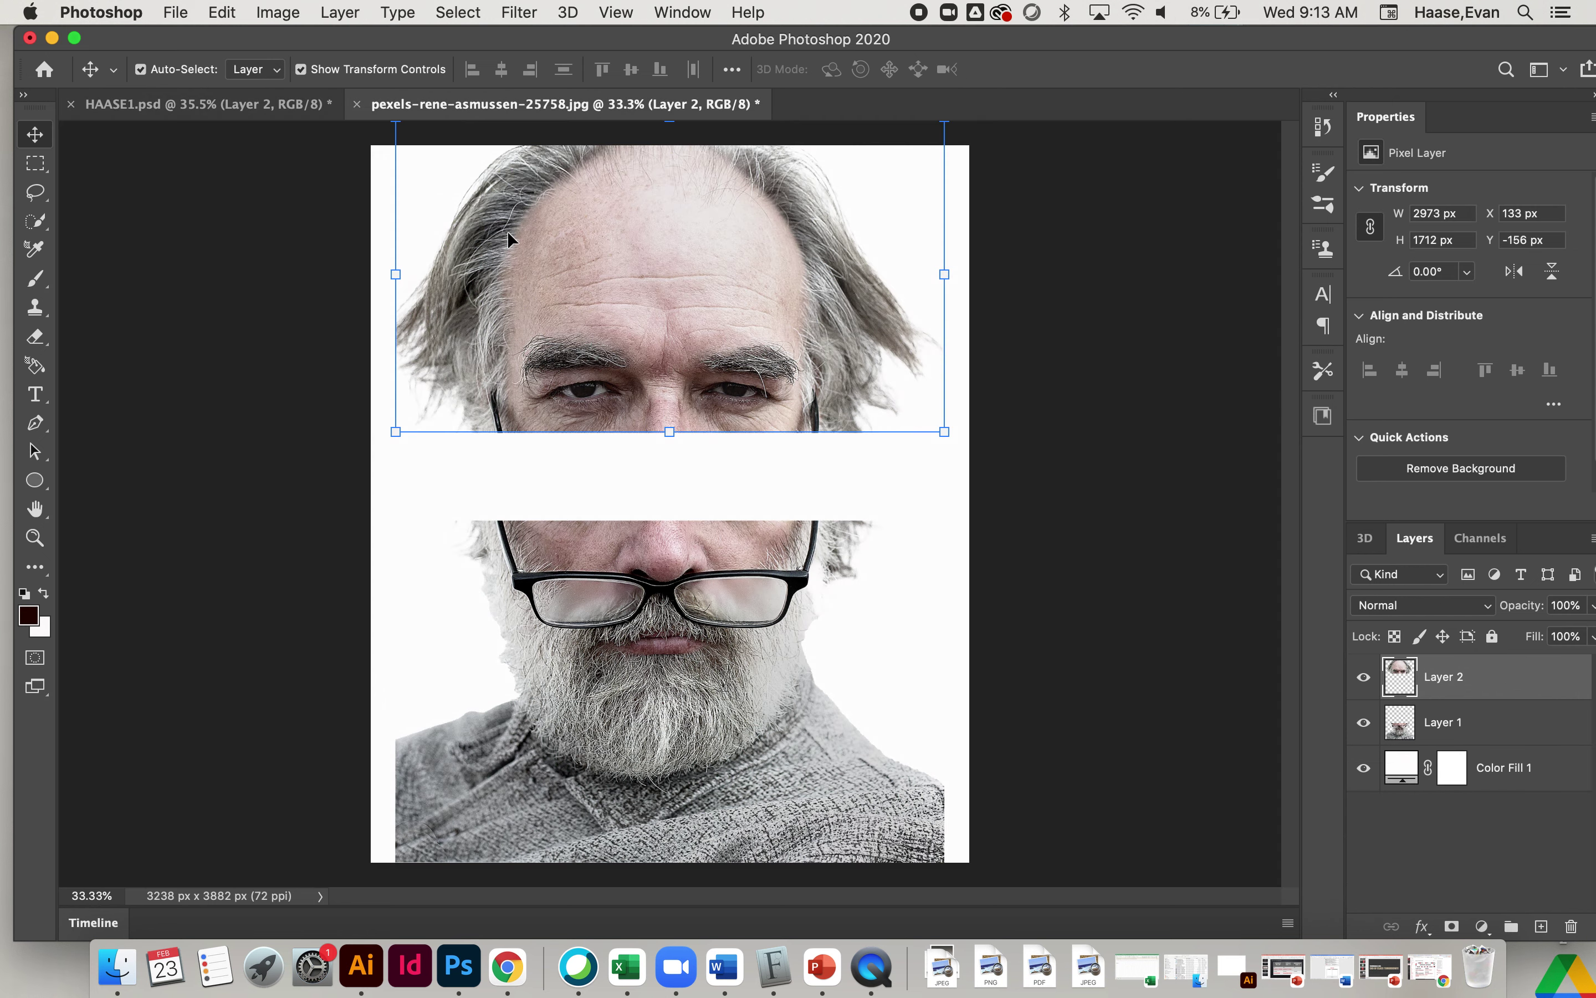
Draw a flat dark maroon ellipse about 2218 × 114 px across the lower face's cut edge, directly above the Color Fill layer
{"action": "left_click", "coordinate": [895, 533]}
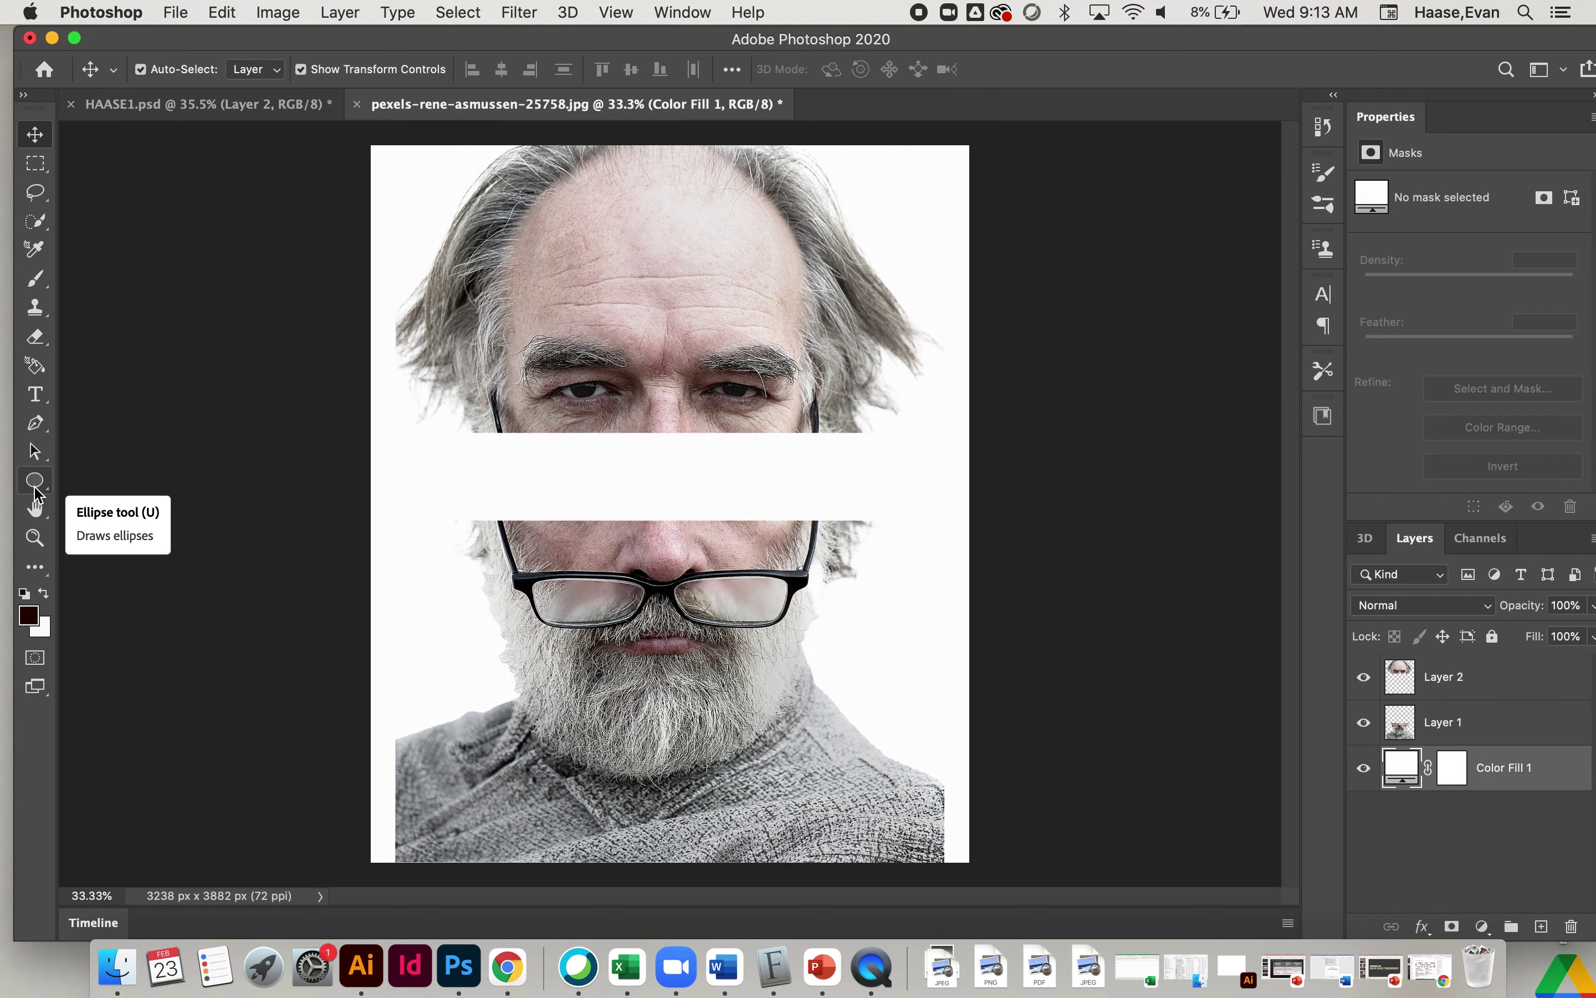
{"action": "left_click", "coordinate": [51, 479]}
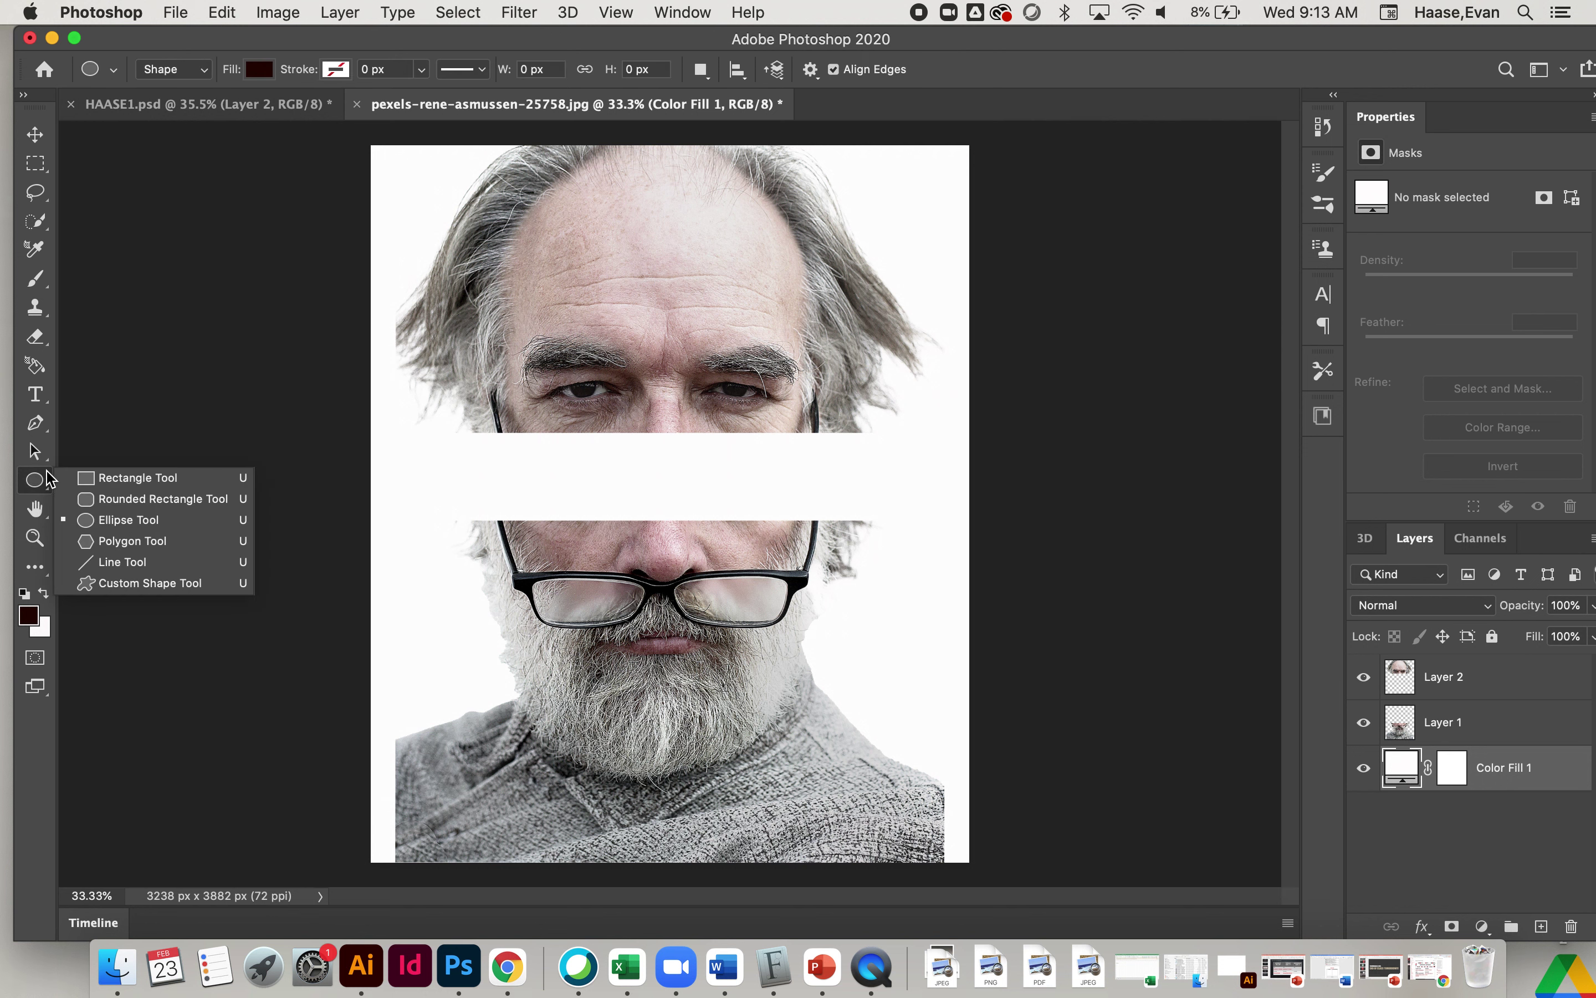
{"action": "left_click", "coordinate": [93, 520]}
{"action": "left_click_drag", "start_coordinate": [463, 513], "coordinate": [874, 534]}
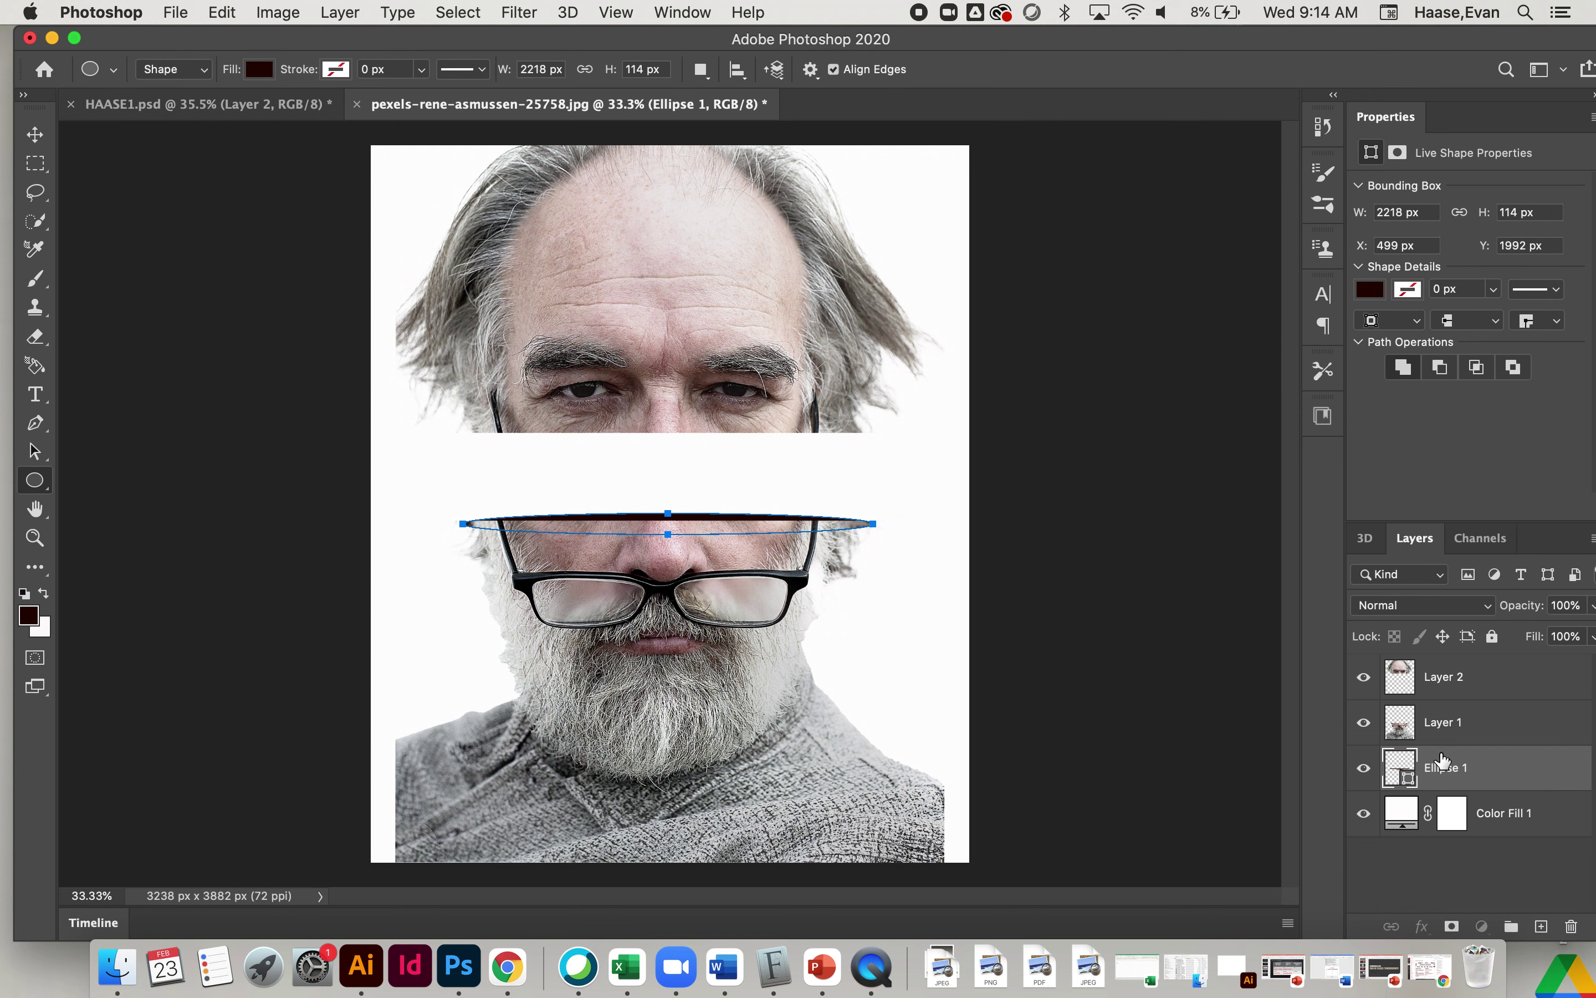
Place the ellipse layer directly above the lower face layer and change its fill to a slightly brighter dark maroon
{"action": "left_click_drag", "start_coordinate": [1443, 760], "coordinate": [1438, 698]}
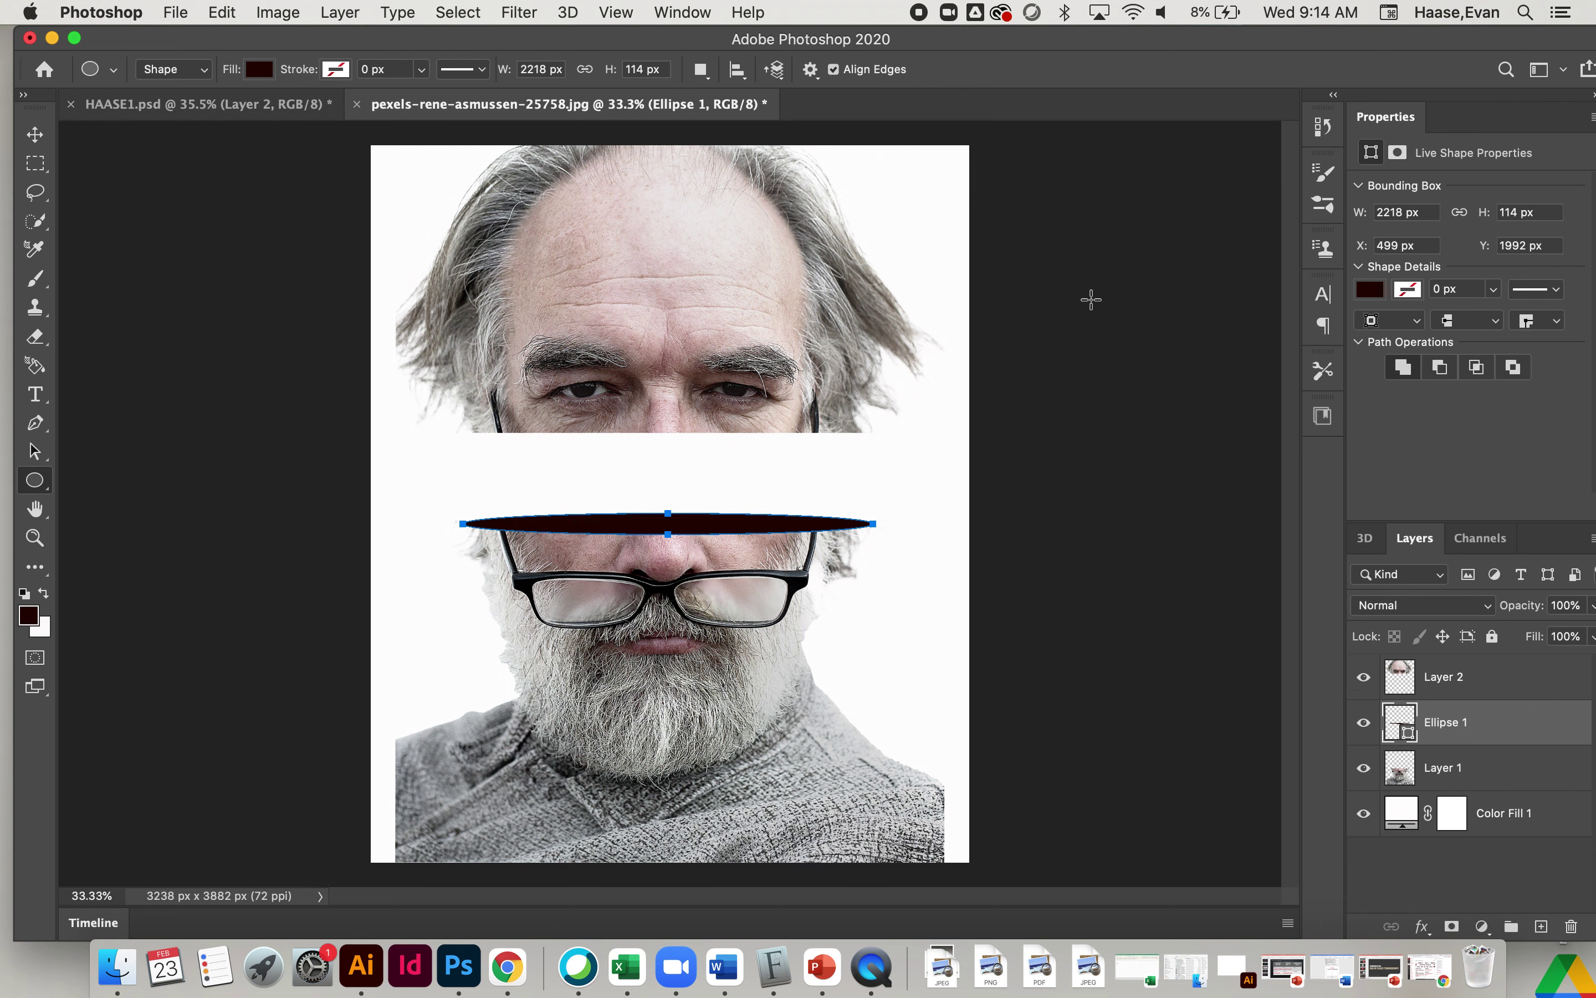
{"action": "key", "text": "Return"}
{"action": "left_click", "coordinate": [33, 621]}
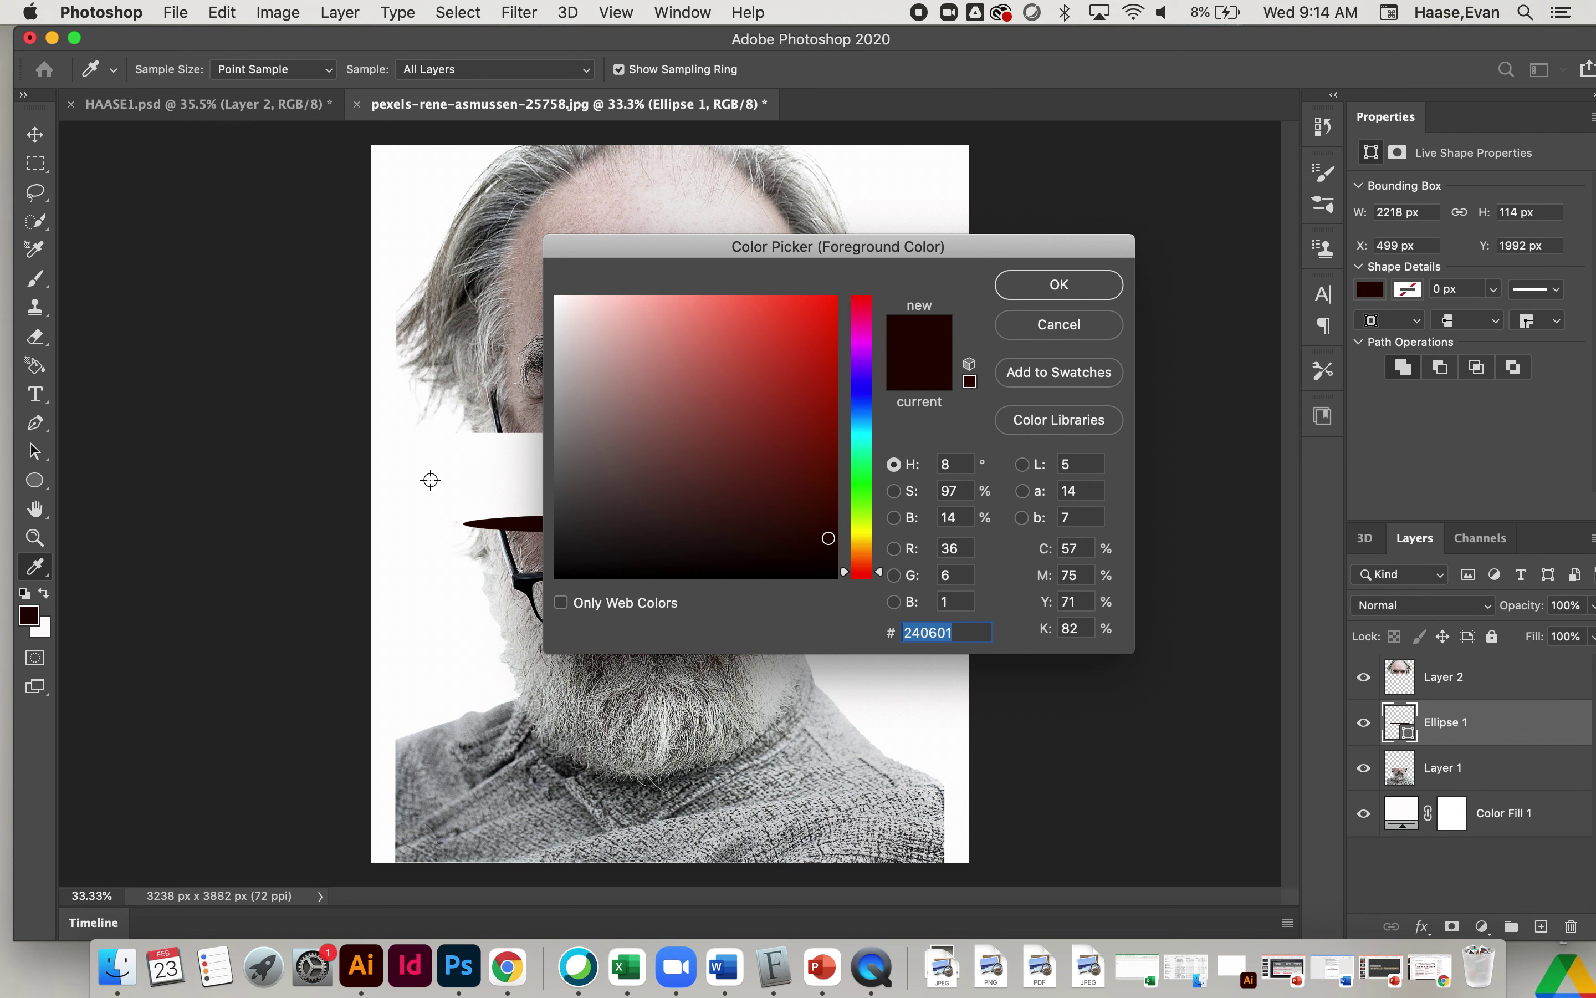
{"action": "left_click", "coordinate": [830, 501]}
{"action": "left_click_drag", "start_coordinate": [831, 502], "coordinate": [833, 509]}
{"action": "left_click", "coordinate": [1059, 284]}
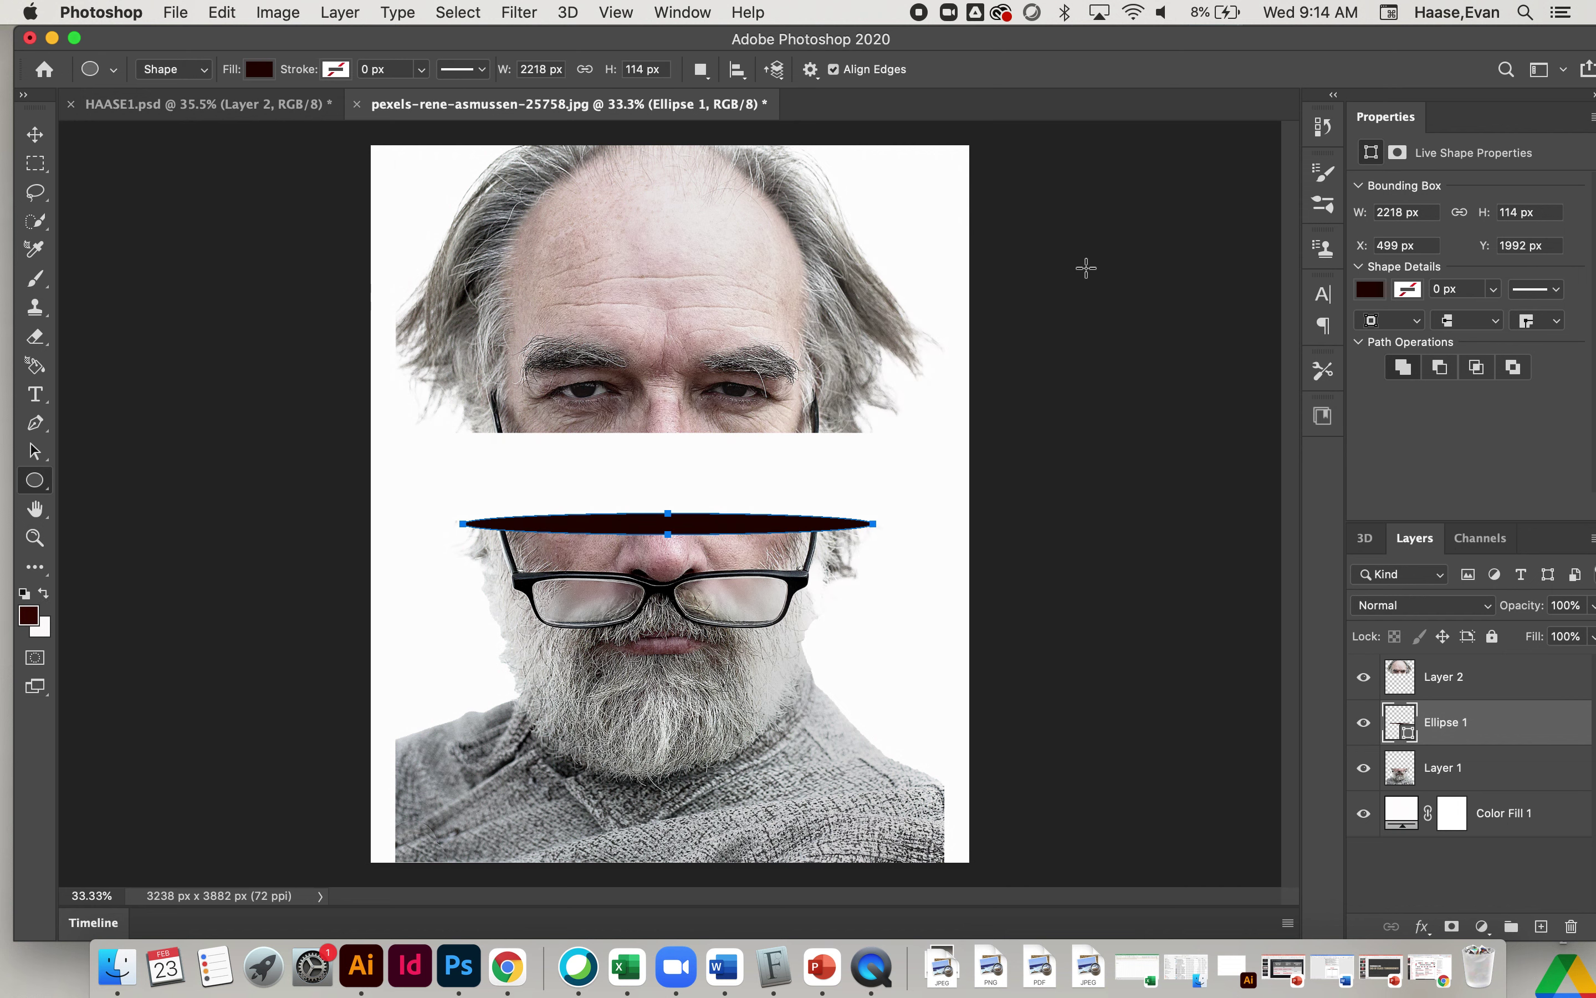
{"action": "left_click", "coordinate": [1372, 290]}
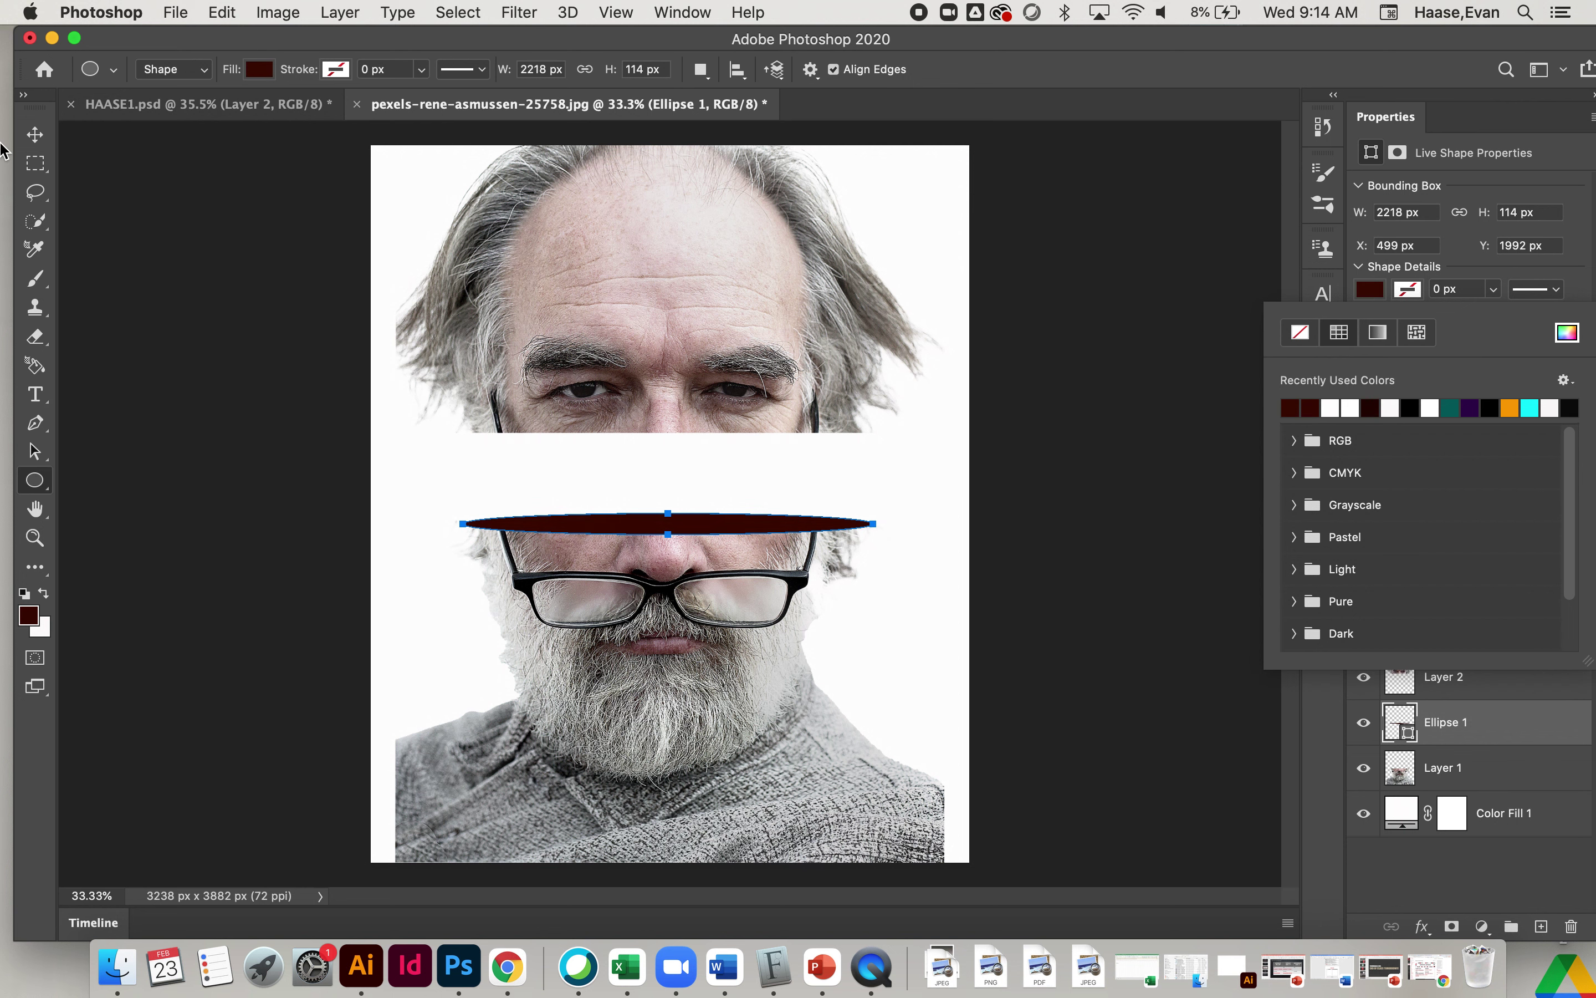
Resize the ellipse to about 2143 × 111 px and raise it slightly to about Y 1975 px on the lower face's cut edge
{"action": "left_click", "coordinate": [36, 132]}
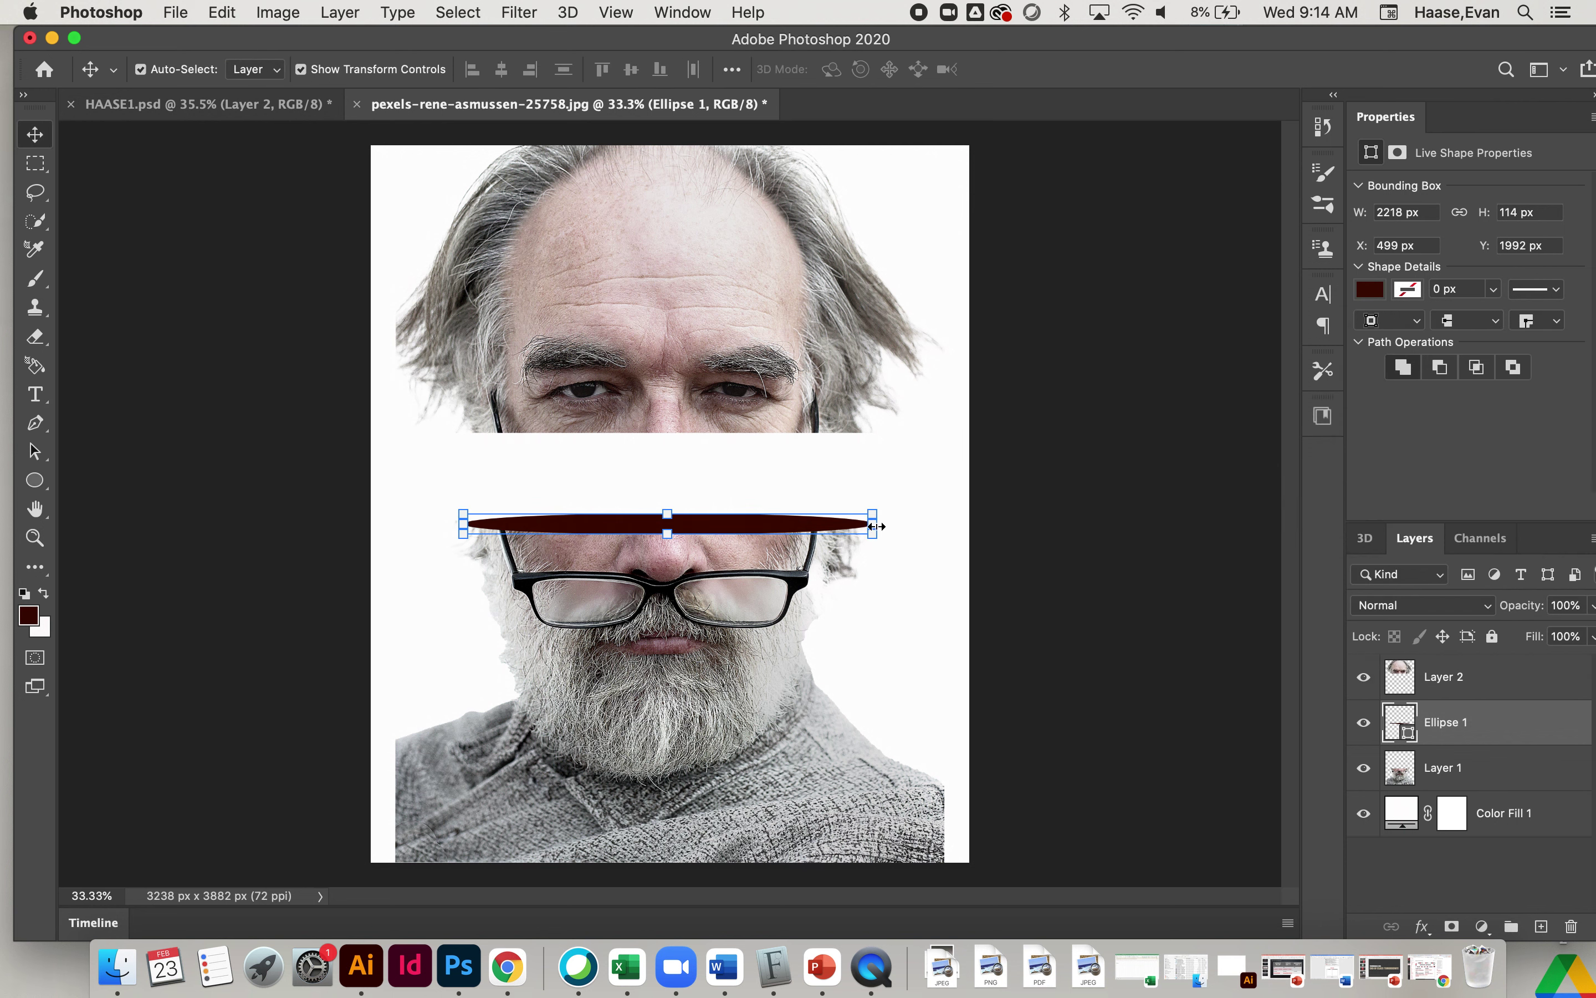
{"action": "scroll", "coordinate": [876, 526], "scroll_direction": "up", "scroll_amount": 5}
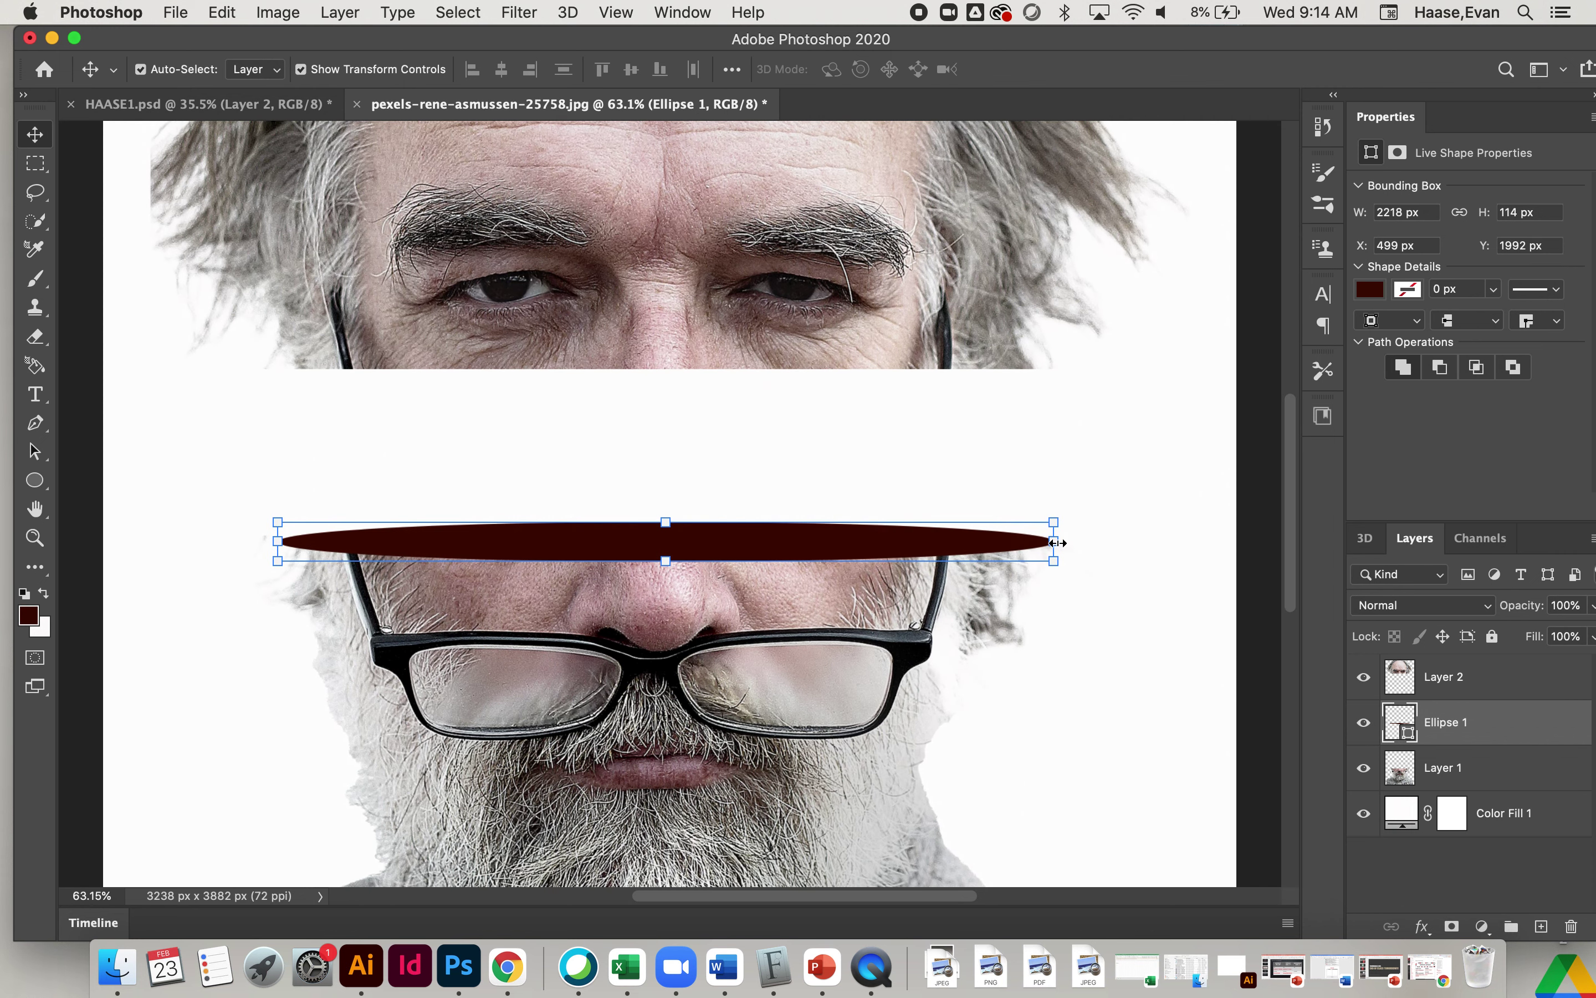
{"action": "mouse_move", "coordinate": [1058, 542]}
{"action": "left_mouse_down"}
{"action": "mouse_move", "coordinate": [1004, 527]}
{"action": "mouse_move", "coordinate": [1045, 525]}
{"action": "left_mouse_up"}
{"action": "left_click_drag", "start_coordinate": [758, 543], "coordinate": [757, 536]}
{"action": "left_click_drag", "start_coordinate": [270, 541], "coordinate": [294, 536]}
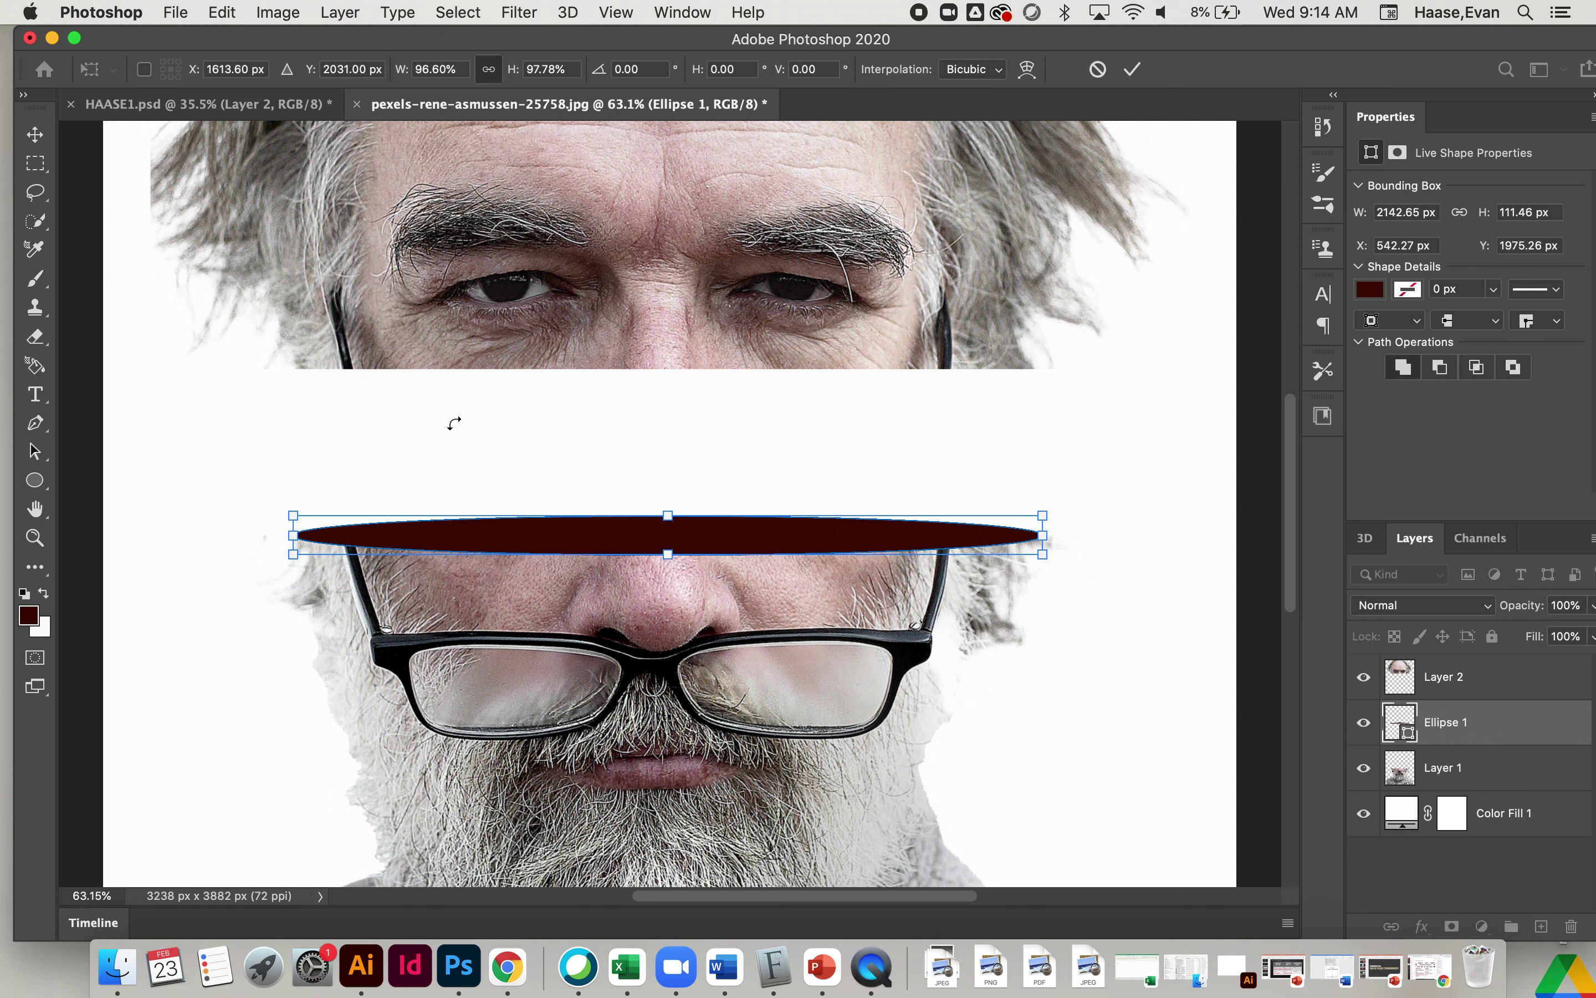
{"action": "left_click", "coordinate": [35, 135]}
{"action": "left_click", "coordinate": [334, 401]}
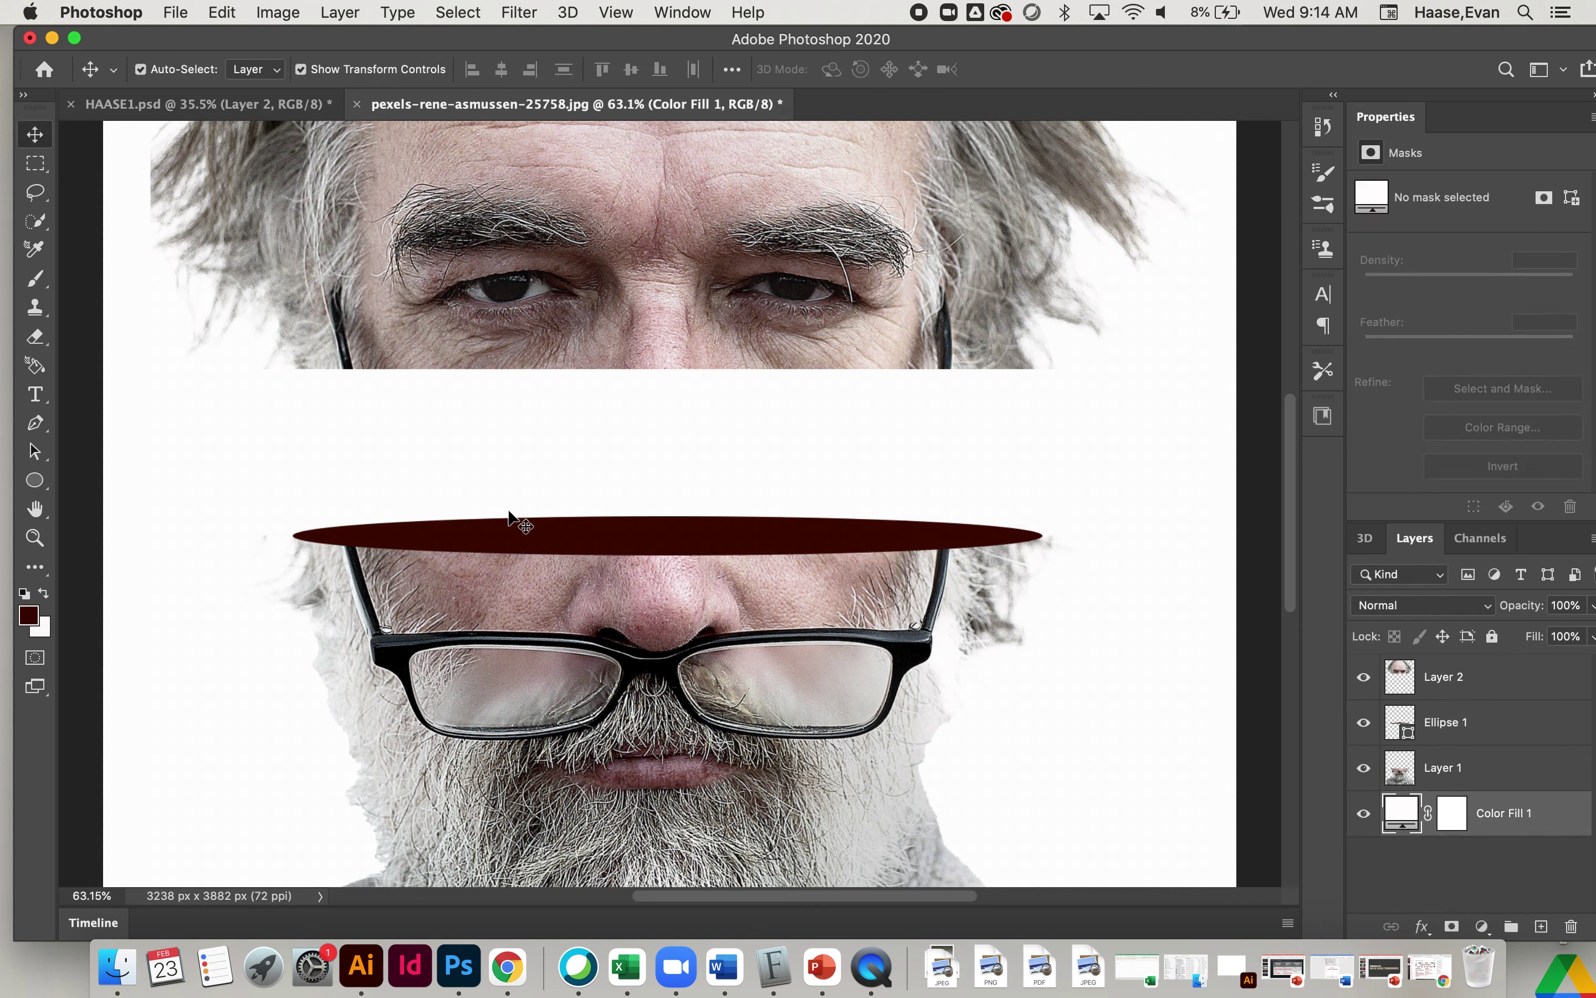
Shrink the ellipse on the lower face's cut edge to about 2082 × 92 px and shift it left to about X 570 px
{"action": "key", "text": "super+t"}
{"action": "left_click", "coordinate": [978, 352]}
{"action": "left_click", "coordinate": [1457, 727]}
{"action": "left_click_drag", "start_coordinate": [293, 535], "coordinate": [306, 538]}
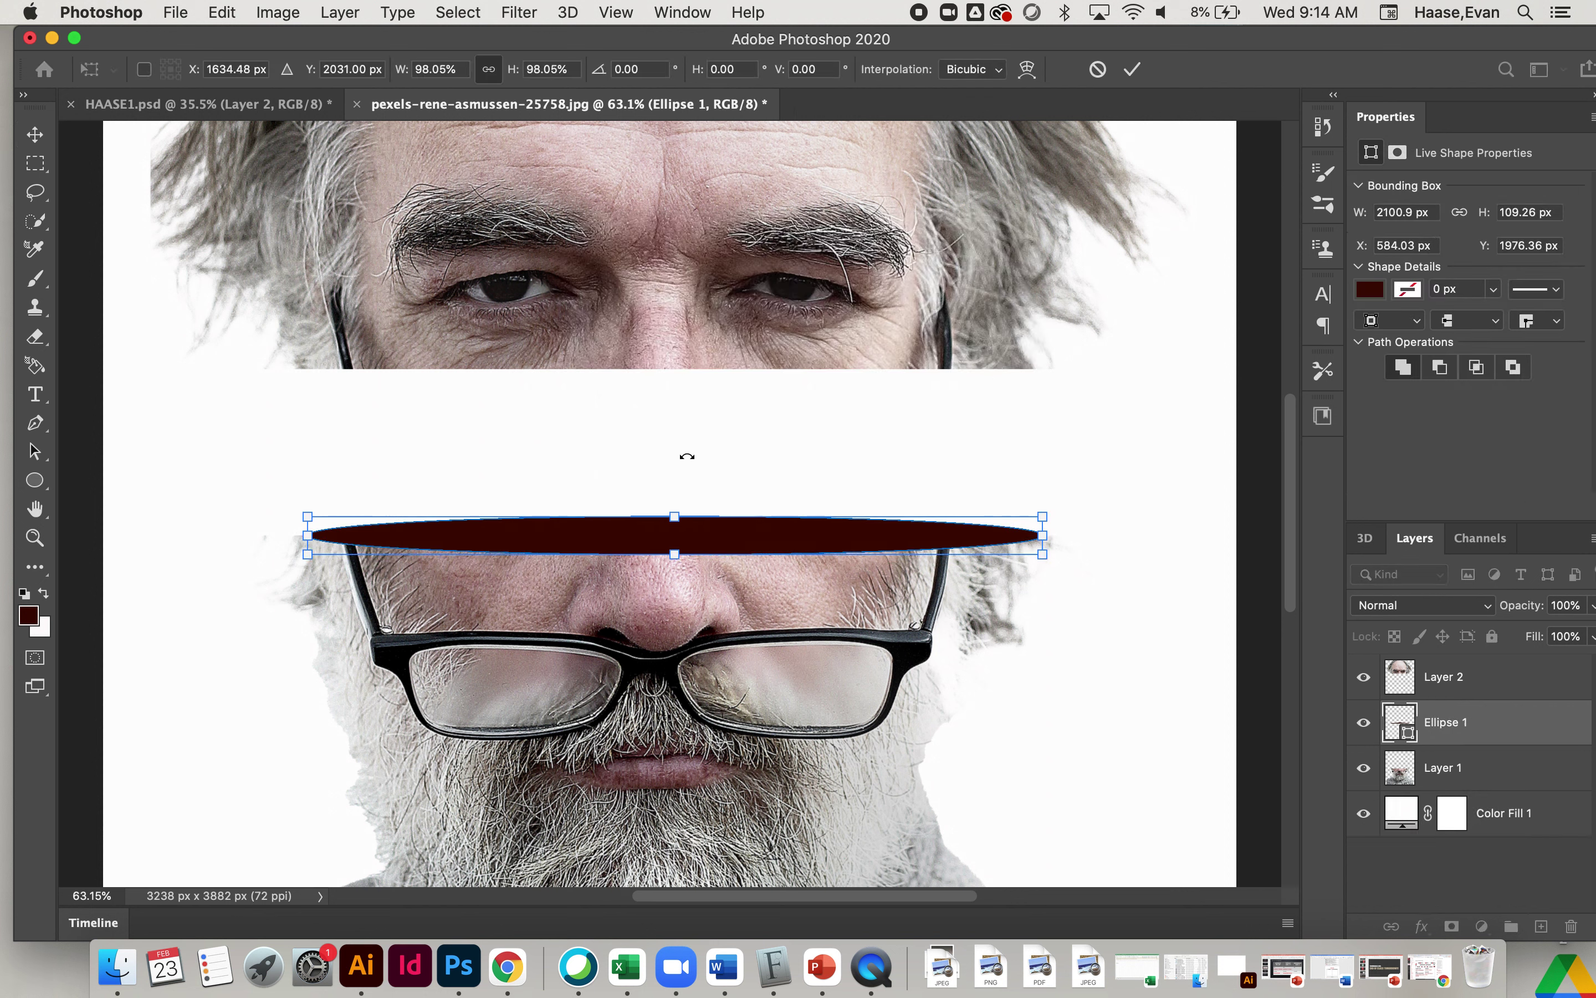
{"action": "left_click_drag", "start_coordinate": [1047, 535], "coordinate": [1041, 534]}
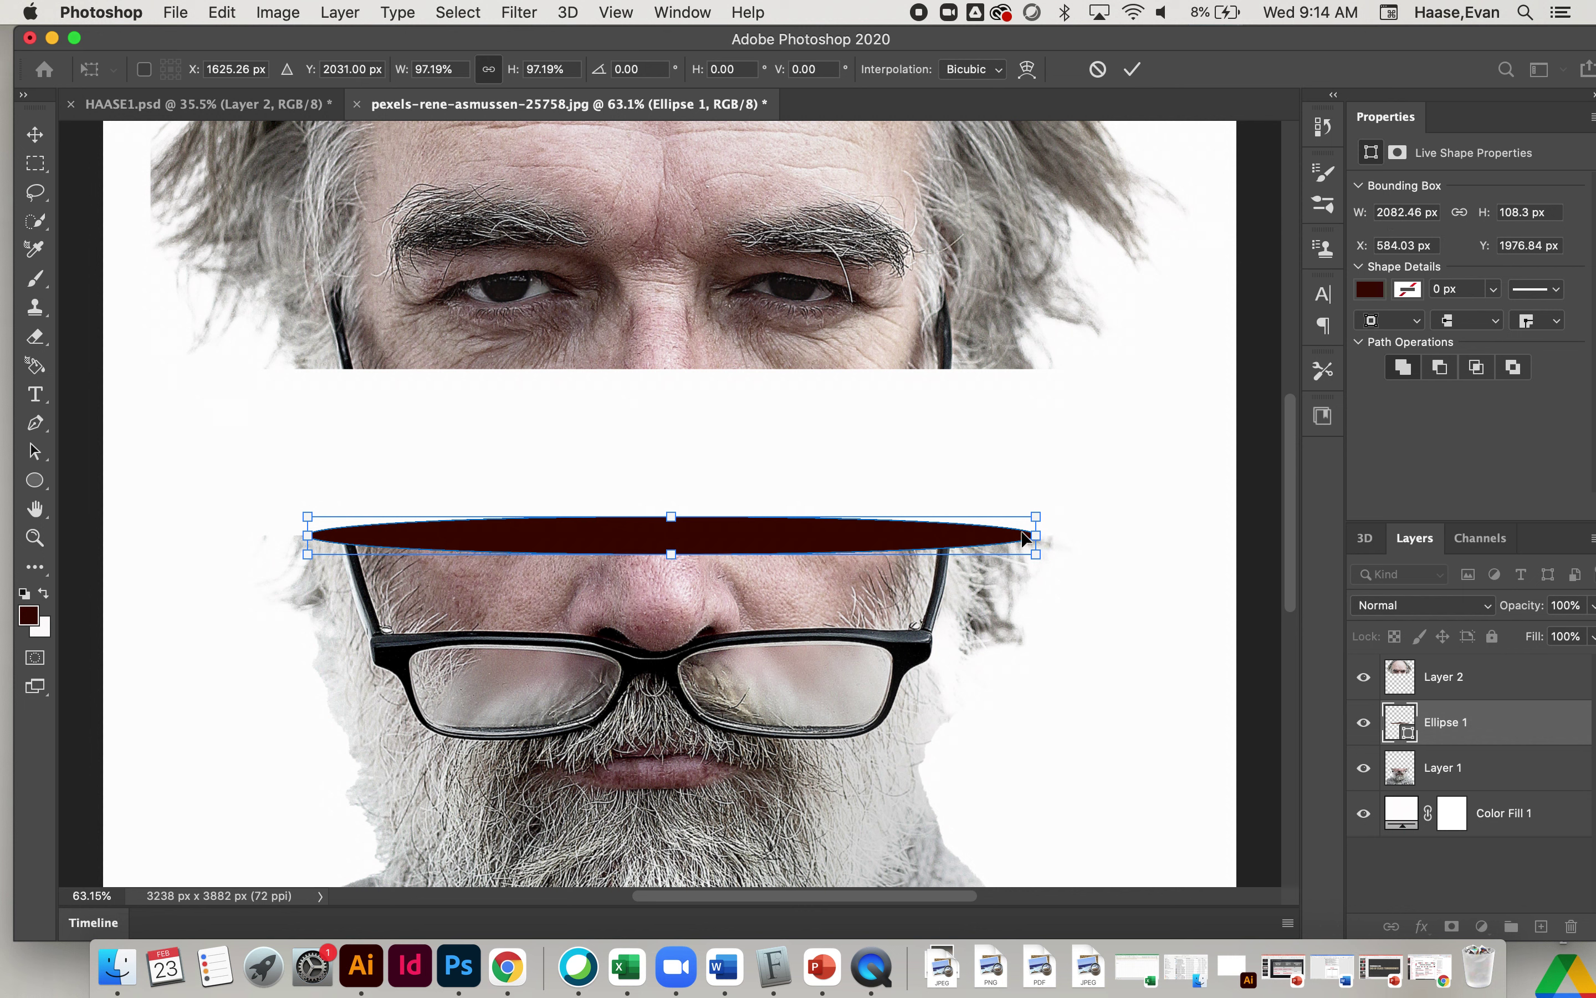
{"action": "left_click_drag", "start_coordinate": [668, 513], "coordinate": [669, 518]}
{"action": "key", "text": "Left"}
{"action": "key", "text": "Left"}
{"action": "key", "text": "Left"}
{"action": "key", "text": "Left"}
{"action": "key", "text": "Left"}
{"action": "key", "text": "Left"}
{"action": "key", "text": "Left"}
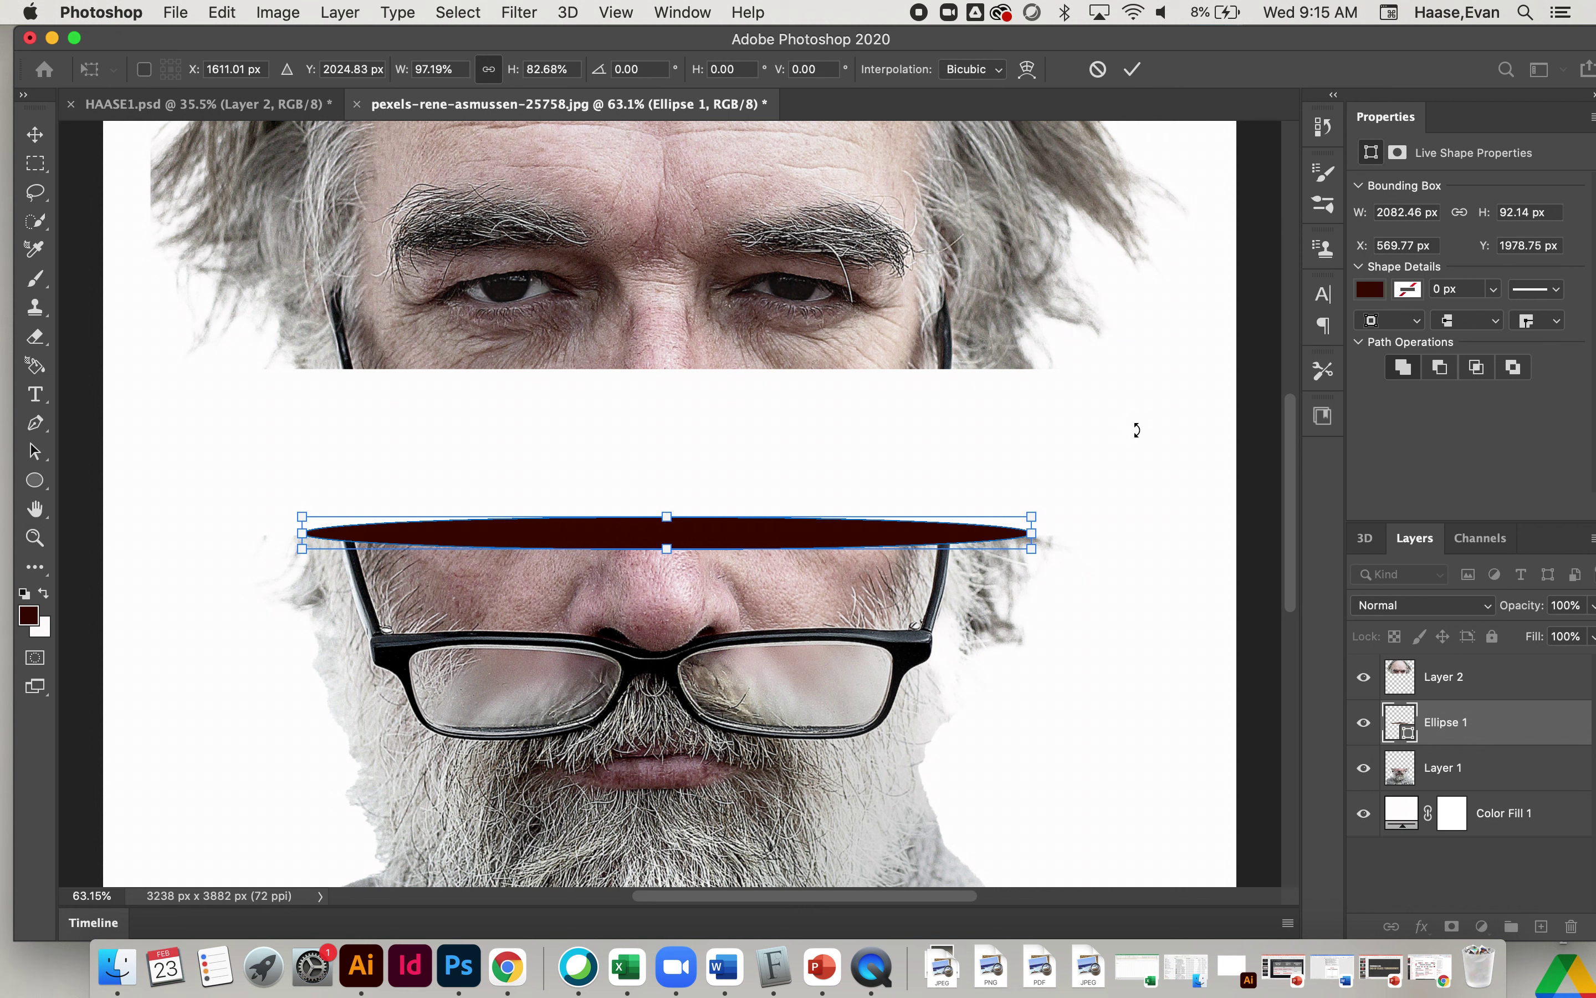
{"action": "left_click", "coordinate": [35, 134]}
{"action": "left_click", "coordinate": [391, 406]}
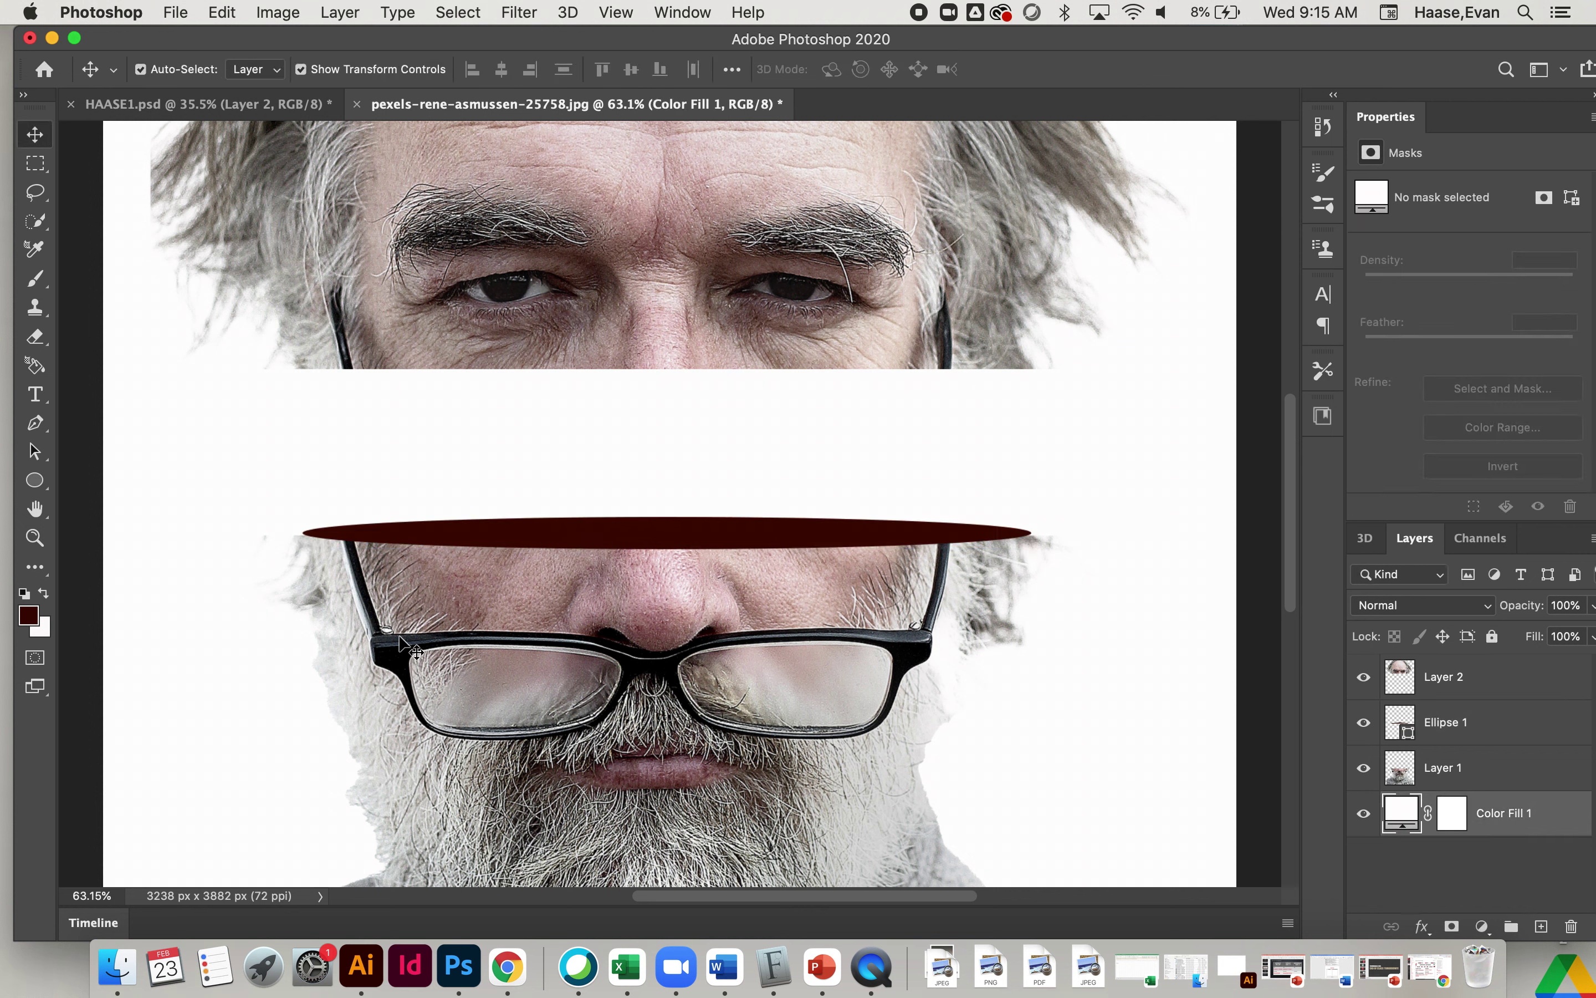
Nudge the ellipse further left along the lower face's cut edge to about X 554 px
{"action": "scroll", "coordinate": [416, 652], "scroll_direction": "down", "scroll_amount": 5}
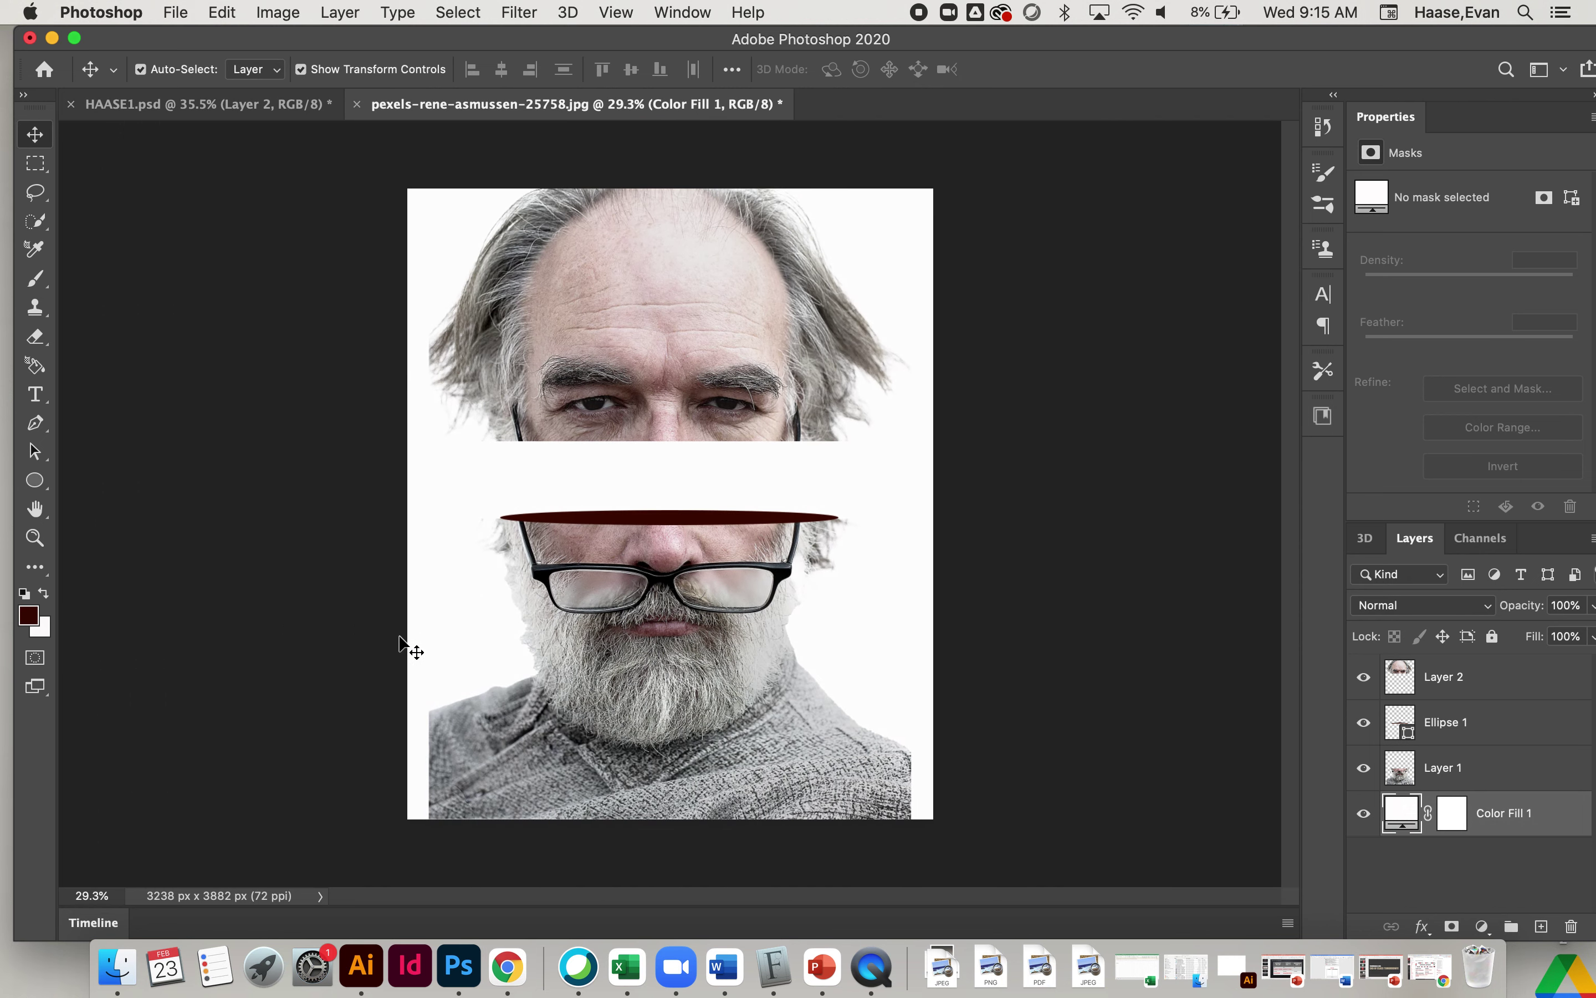
{"action": "left_click", "coordinate": [661, 516]}
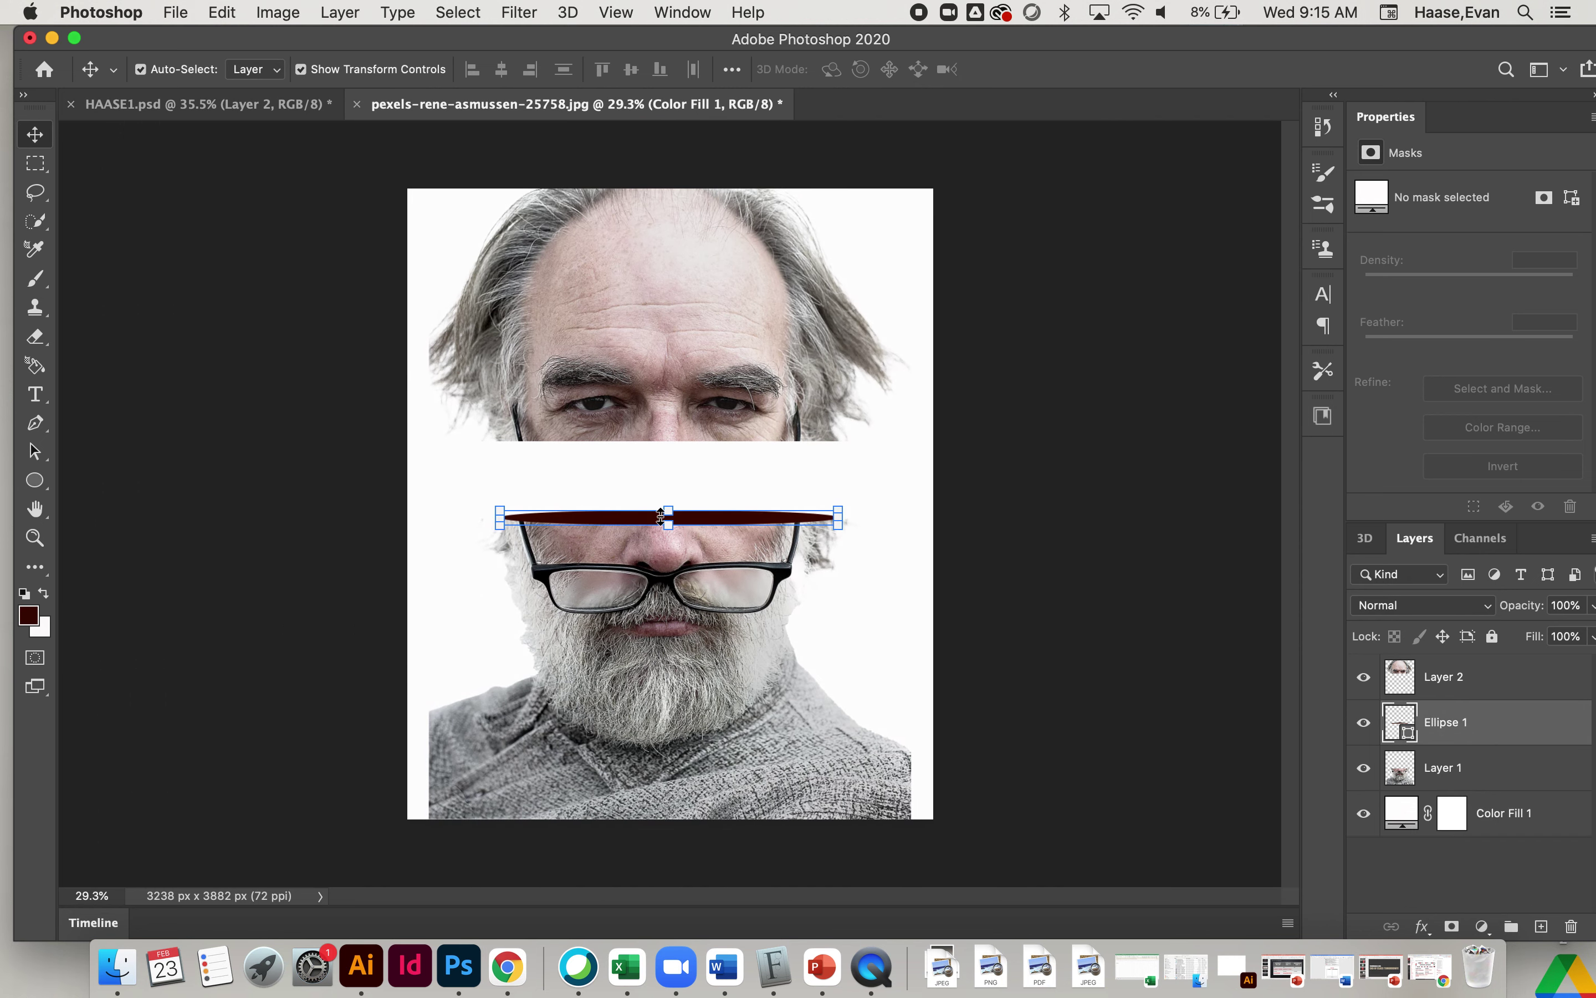
{"action": "key", "text": "Left"}
{"action": "key", "text": "Left"}
{"action": "key", "text": "Left"}
{"action": "key", "text": "Left"}
{"action": "key", "text": "Left"}
{"action": "key", "text": "Left"}
{"action": "key", "text": "Left"}
{"action": "key", "text": "Left"}
{"action": "key", "text": "Left"}
{"action": "key", "text": "Left"}
{"action": "key", "text": "Left"}
{"action": "key", "text": "Left"}
{"action": "key", "text": "Left"}
{"action": "key", "text": "Left"}
{"action": "key", "text": "Left"}
{"action": "key", "text": "Left"}
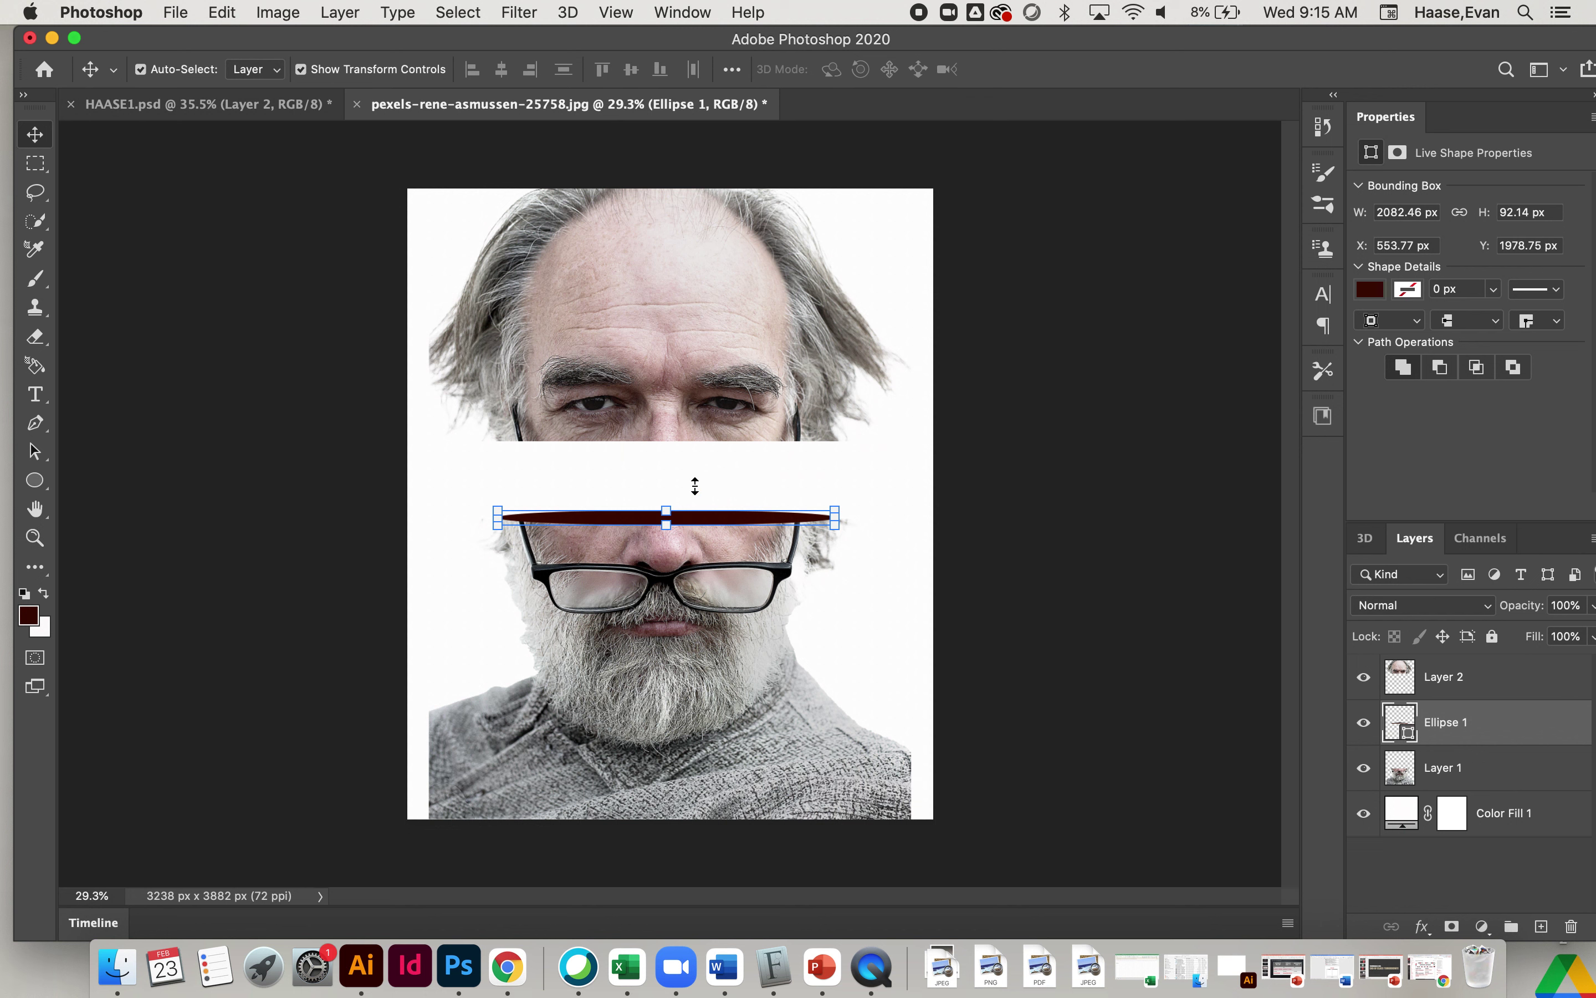
{"action": "left_click", "coordinate": [881, 464]}
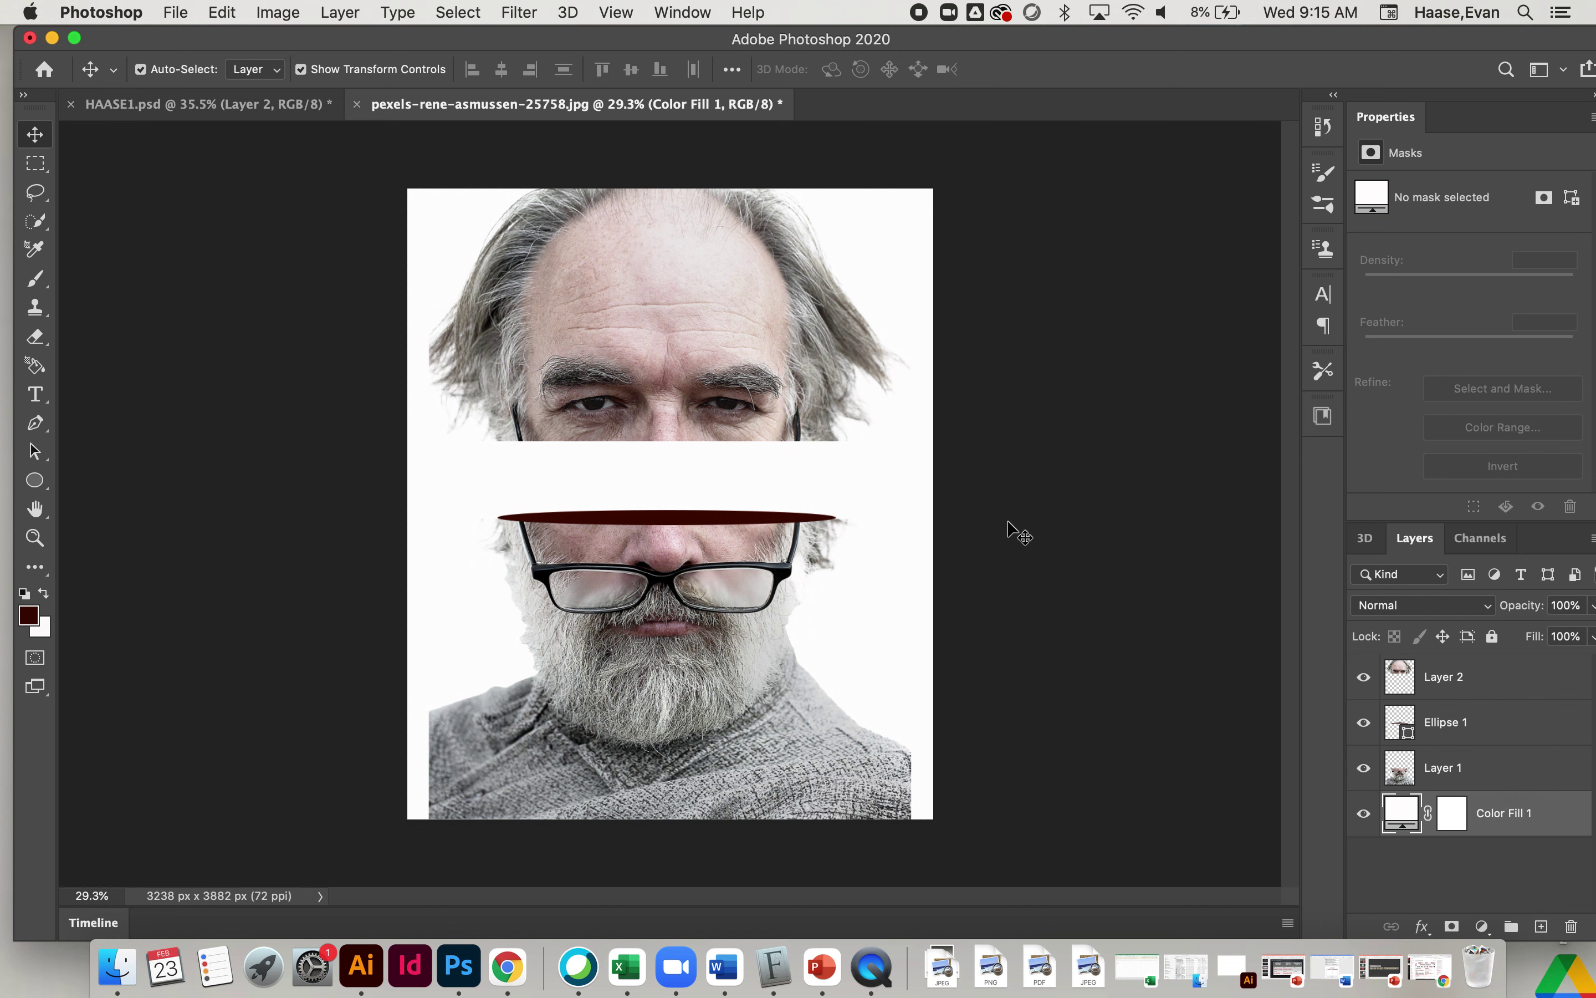
Duplicate the ellipse and move the copy up to the upper head's cut edge at about Y 1525 px
{"action": "left_click", "coordinate": [1473, 737]}
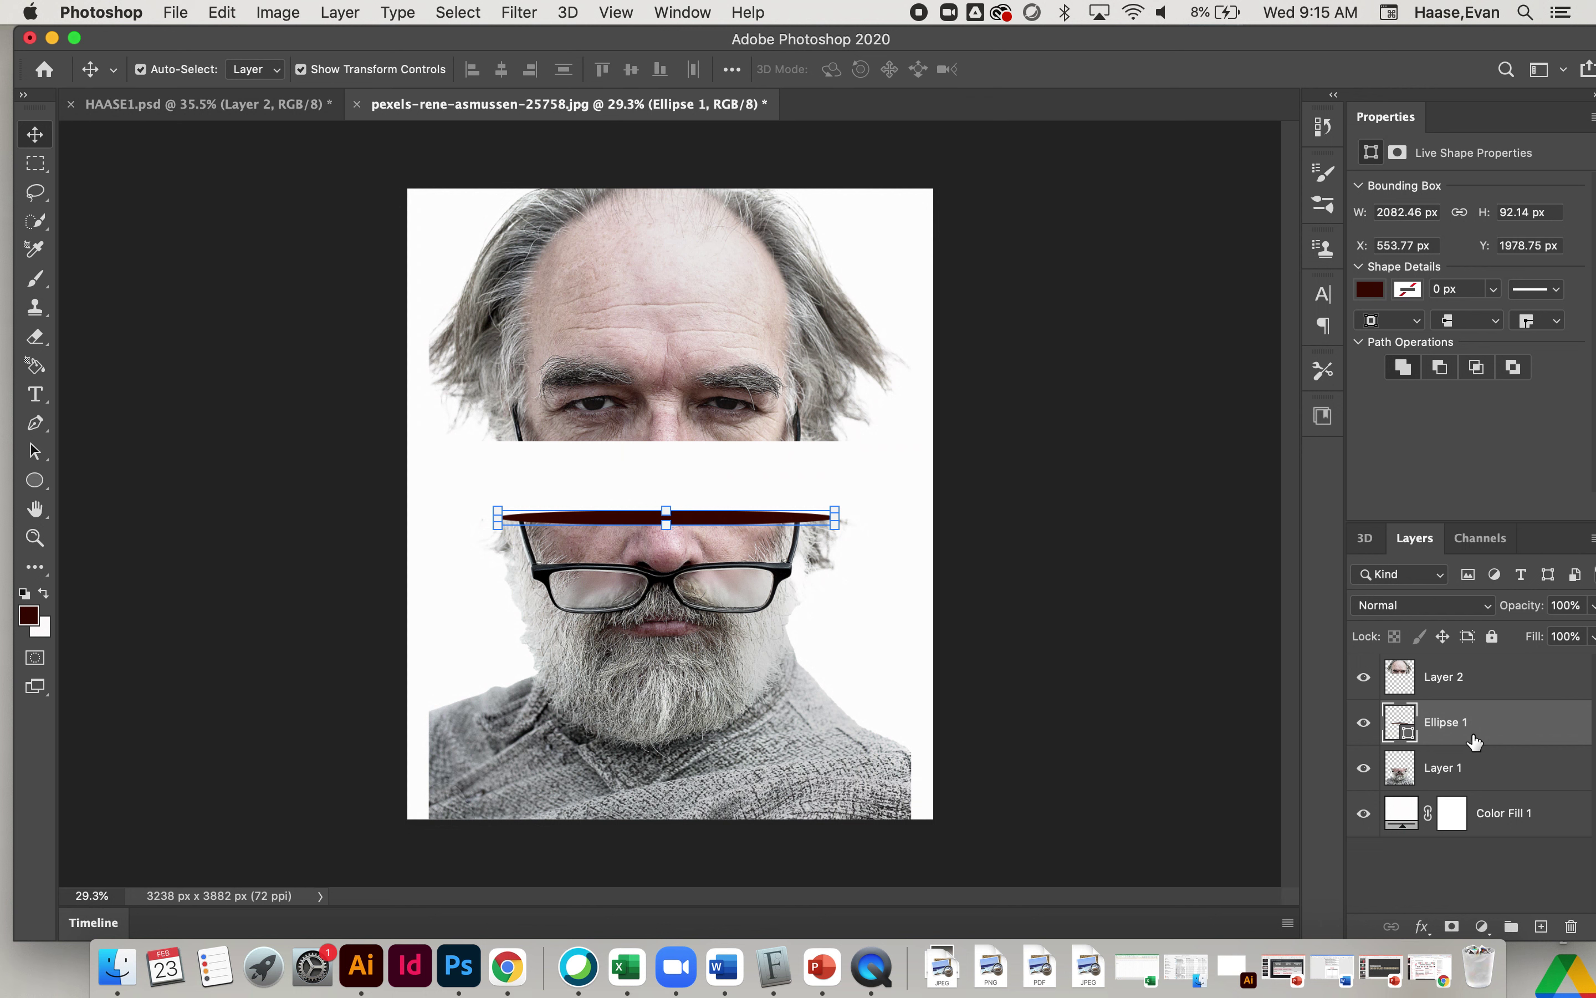
{"action": "key", "text": "super+v"}
{"action": "left_click_drag", "start_coordinate": [746, 515], "coordinate": [739, 448]}
{"action": "key", "text": "Down"}
{"action": "key", "text": "Down"}
{"action": "key", "text": "Down"}
{"action": "key", "text": "Down"}
{"action": "key", "text": "Down"}
{"action": "key", "text": "Down"}
{"action": "key", "text": "Down"}
{"action": "key", "text": "Down"}
{"action": "key", "text": "Down"}
{"action": "key", "text": "Down"}
{"action": "key", "text": "Down"}
{"action": "key", "text": "Down"}
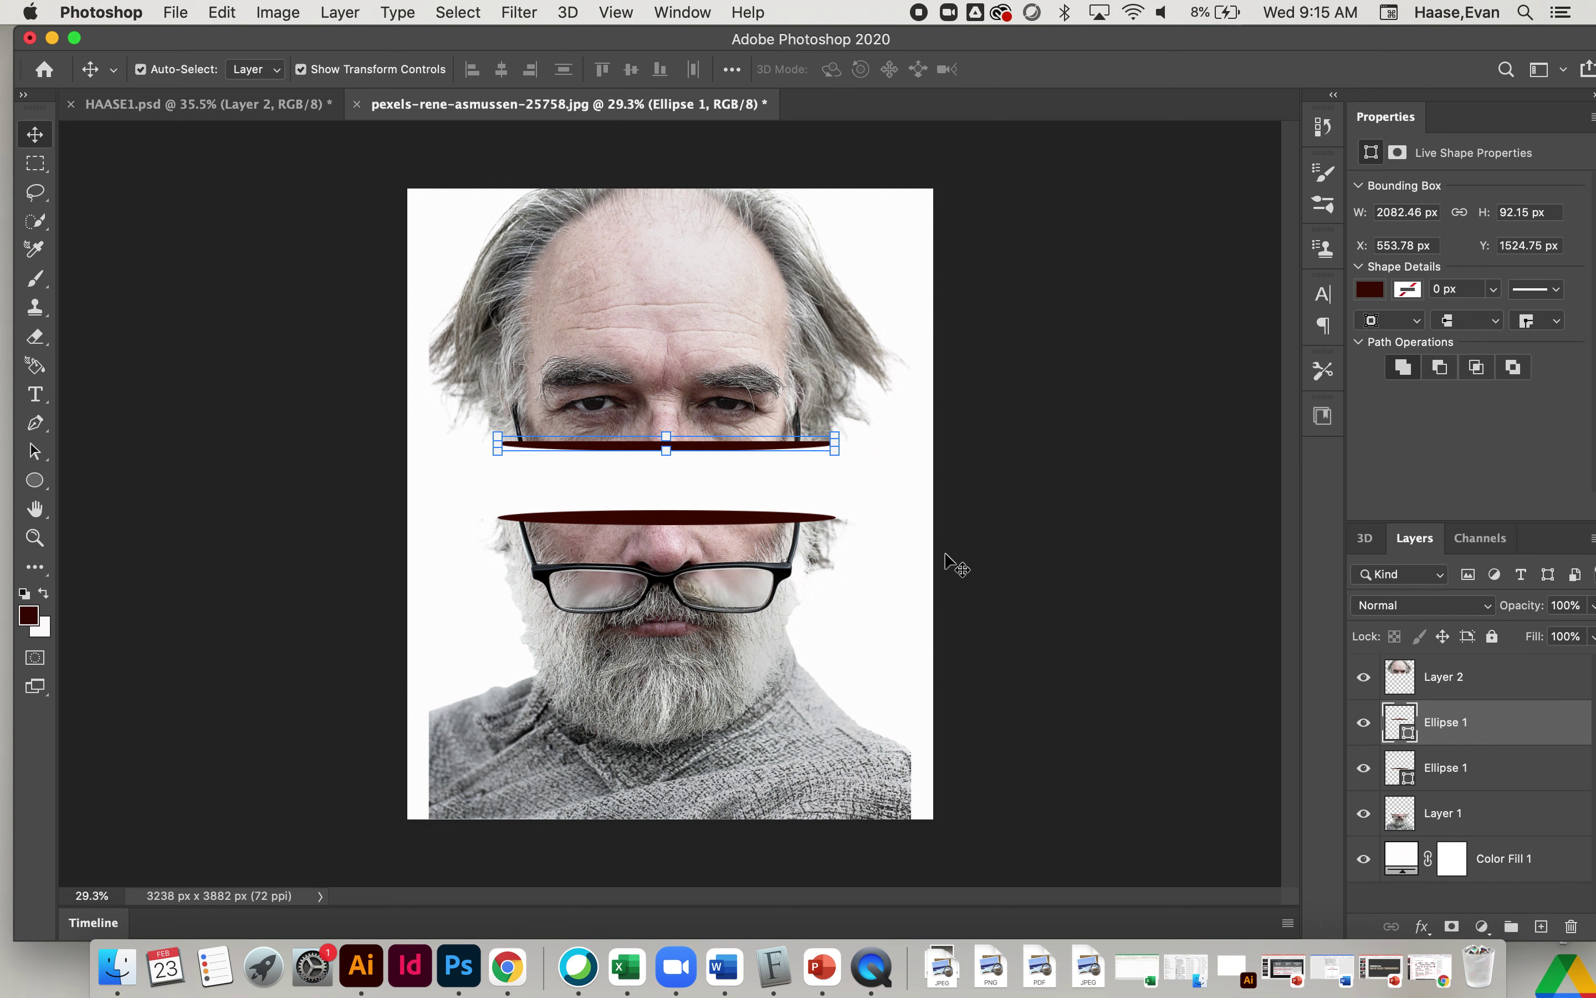
Move the copied ellipse's layer above the upper head layer and nudge it to about X 556 px, Y 1524 px
{"action": "left_click_drag", "start_coordinate": [1443, 720], "coordinate": [1443, 673]}
{"action": "key", "text": "Down"}
{"action": "key", "text": "Down"}
{"action": "key", "text": "Down"}
{"action": "key", "text": "Down"}
{"action": "key", "text": "Down"}
{"action": "key", "text": "Down"}
{"action": "key", "text": "Down"}
{"action": "key", "text": "Down"}
{"action": "key", "text": "Down"}
{"action": "key", "text": "Down"}
{"action": "key", "text": "Down"}
{"action": "key", "text": "Down"}
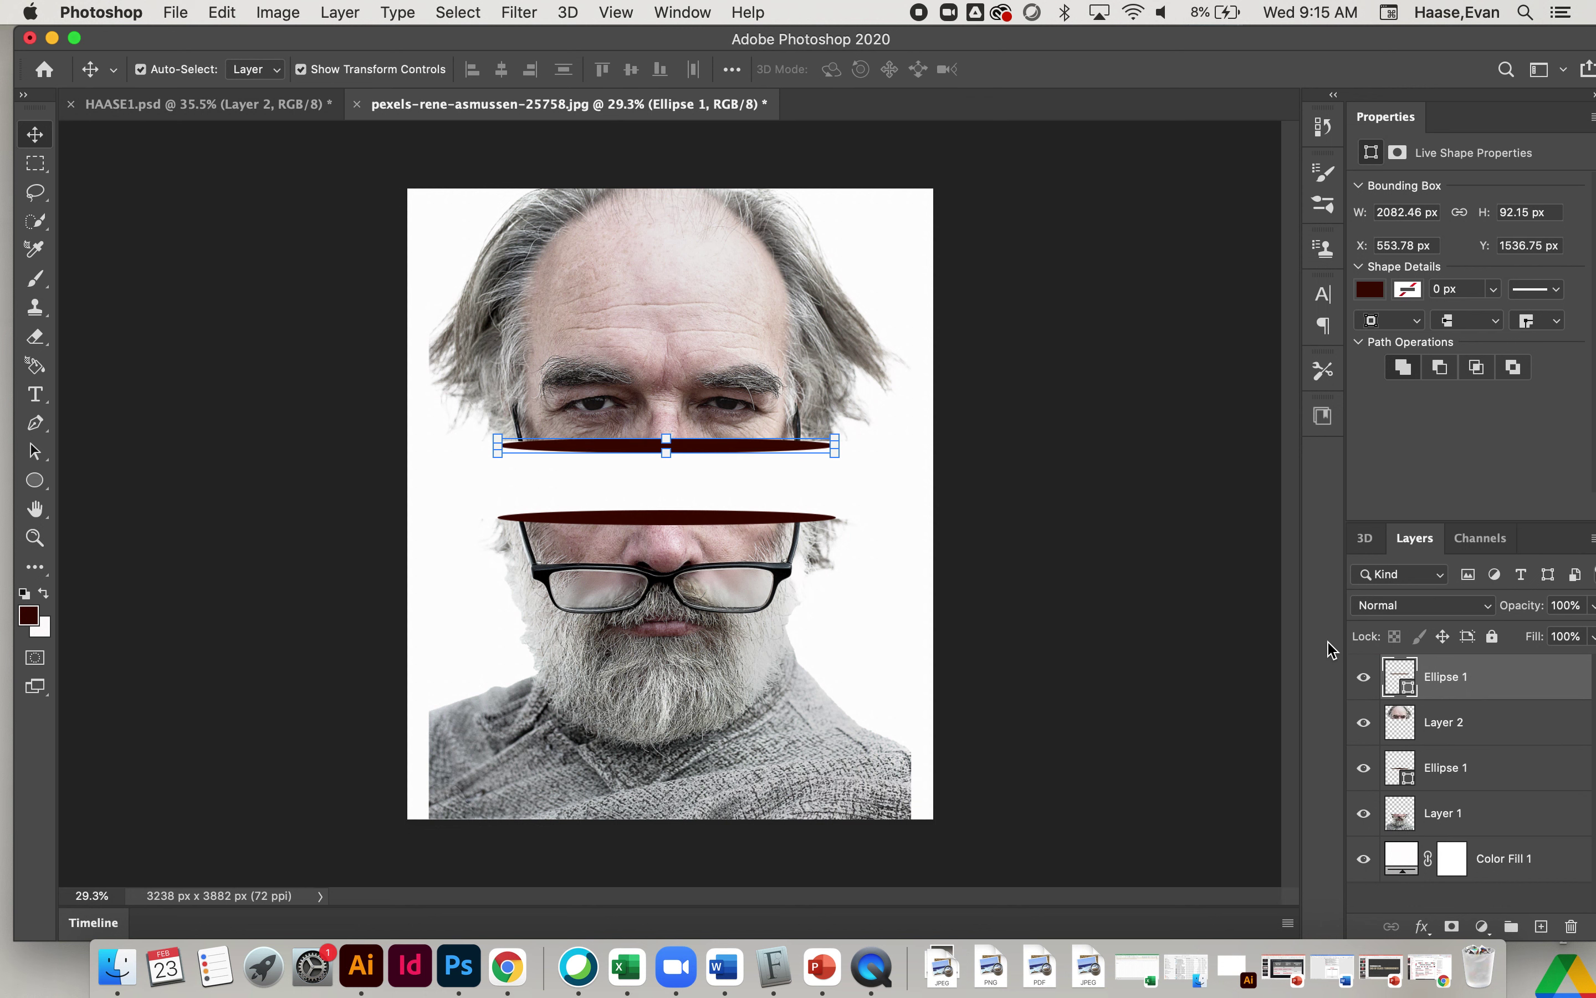
{"action": "key", "text": "Up"}
{"action": "key", "text": "Up"}
{"action": "key", "text": "Up"}
{"action": "key", "text": "Up"}
{"action": "key", "text": "Up"}
{"action": "key", "text": "Up"}
{"action": "key", "text": "Up"}
{"action": "key", "text": "Up"}
{"action": "key", "text": "Up"}
{"action": "key", "text": "Up"}
{"action": "key", "text": "Up"}
{"action": "key", "text": "Up"}
{"action": "key", "text": "Up"}
{"action": "key", "text": "Right"}
{"action": "key", "text": "Right"}
{"action": "key", "text": "Right"}
{"action": "key", "text": "Right"}
{"action": "key", "text": "Right"}
{"action": "key", "text": "Right"}
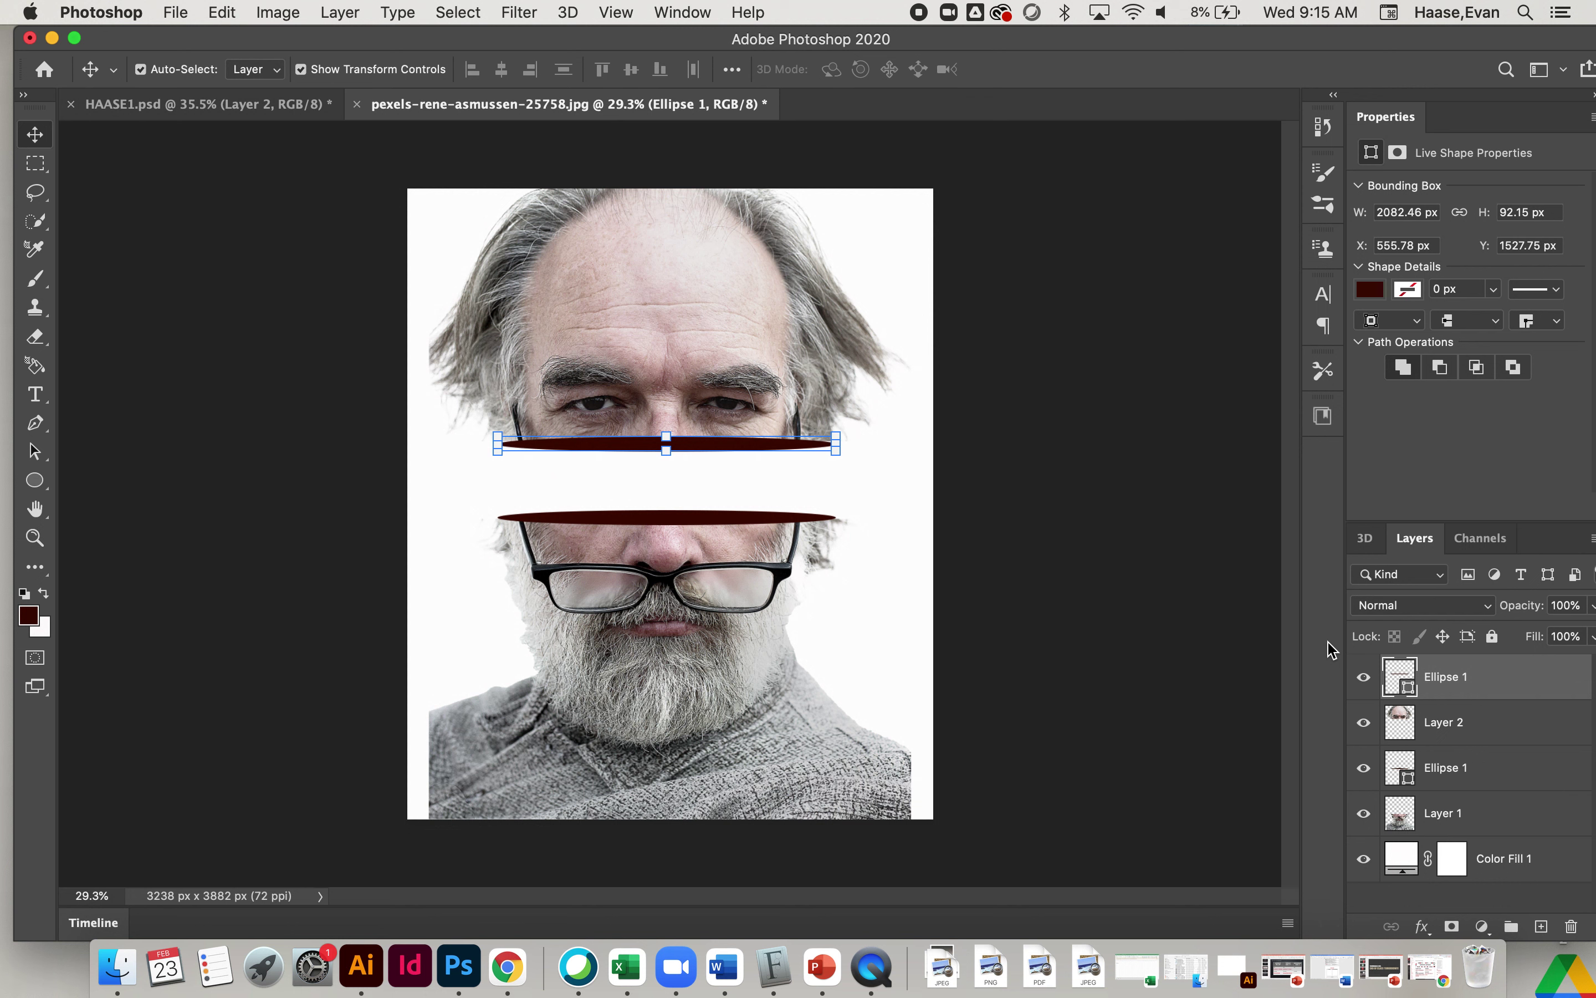
Compare the two ellipses with those in the finished composite and return to the portrait document
{"action": "left_click", "coordinate": [895, 486]}
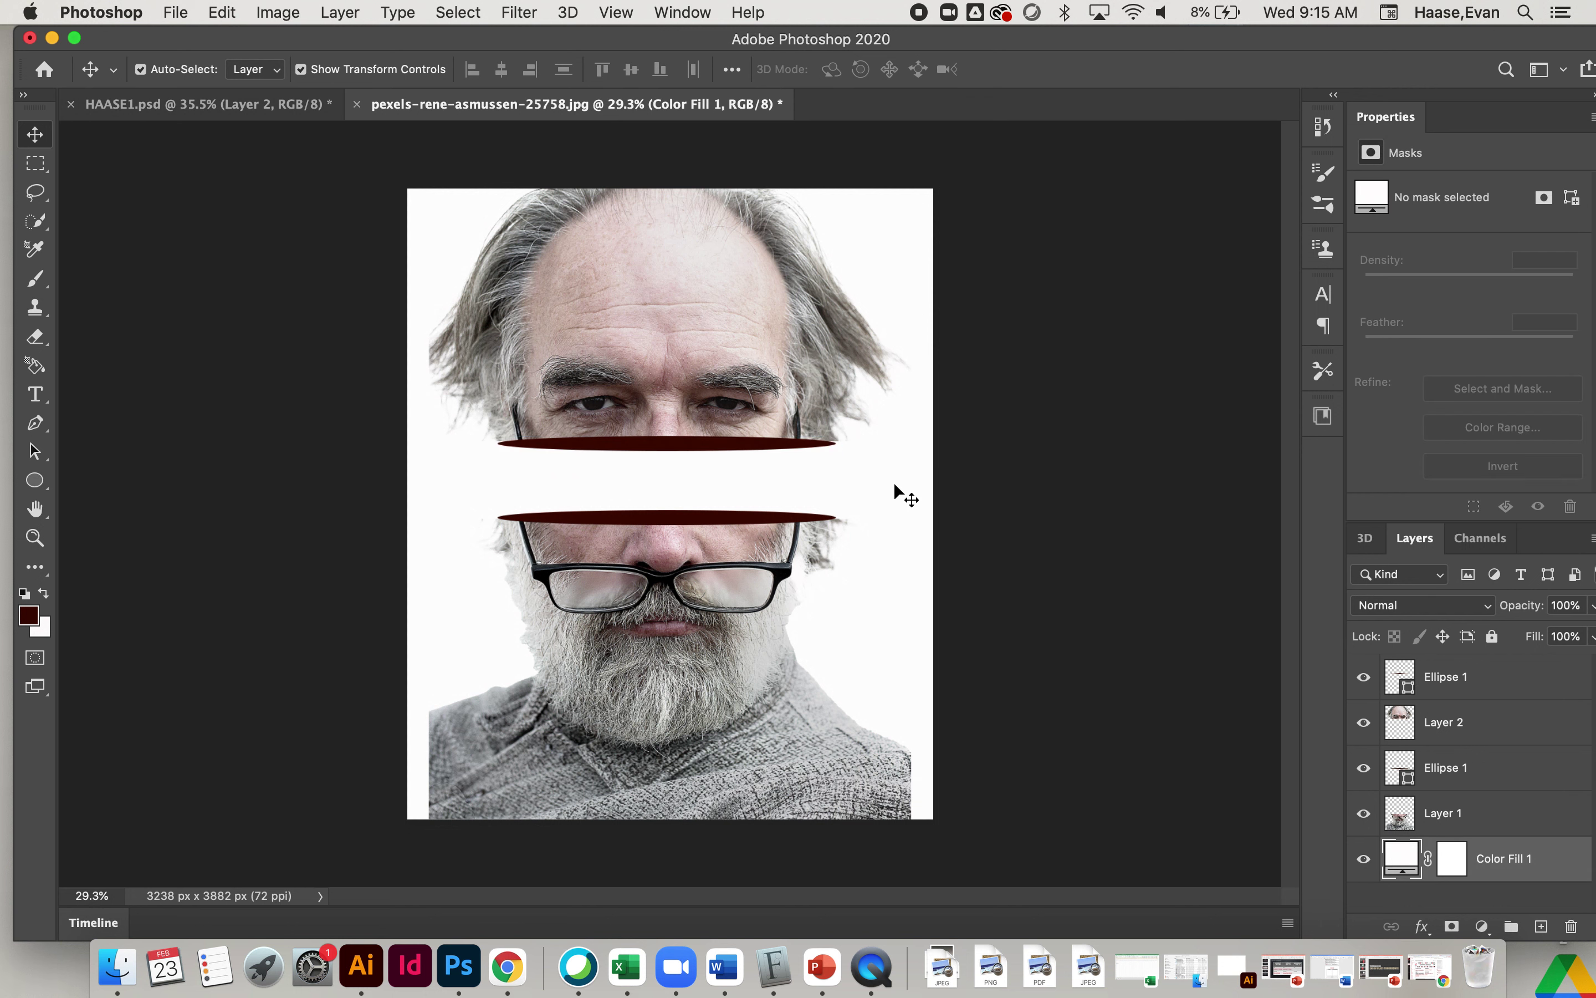
{"action": "left_click", "coordinate": [205, 104]}
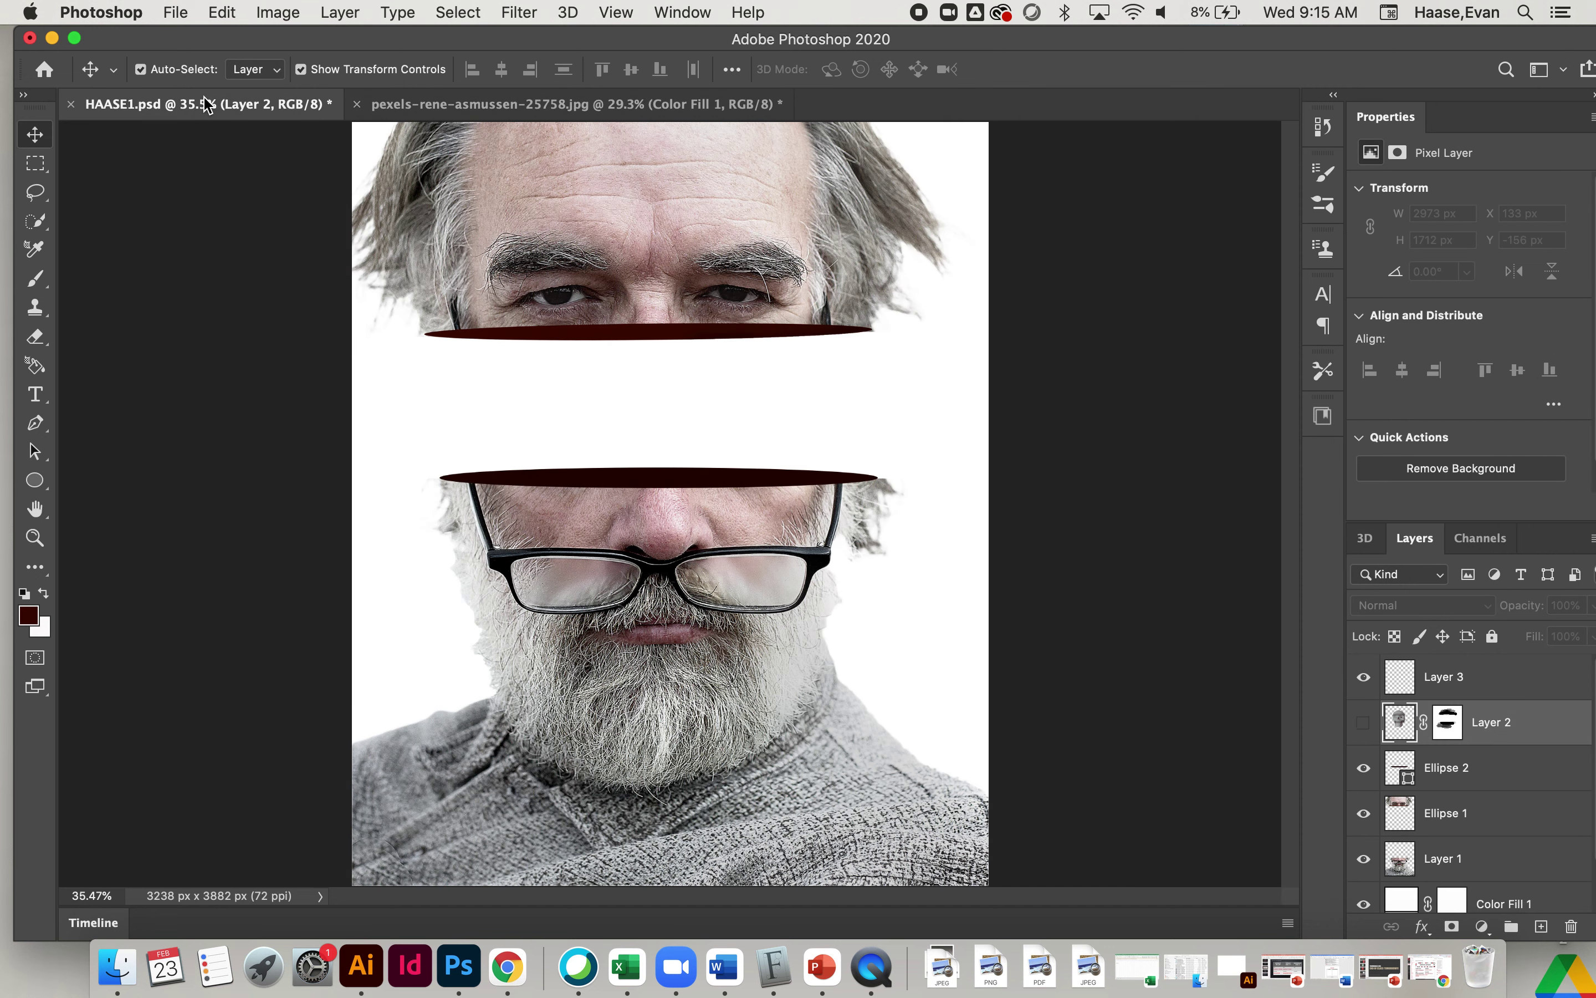
{"action": "left_click", "coordinate": [584, 107]}
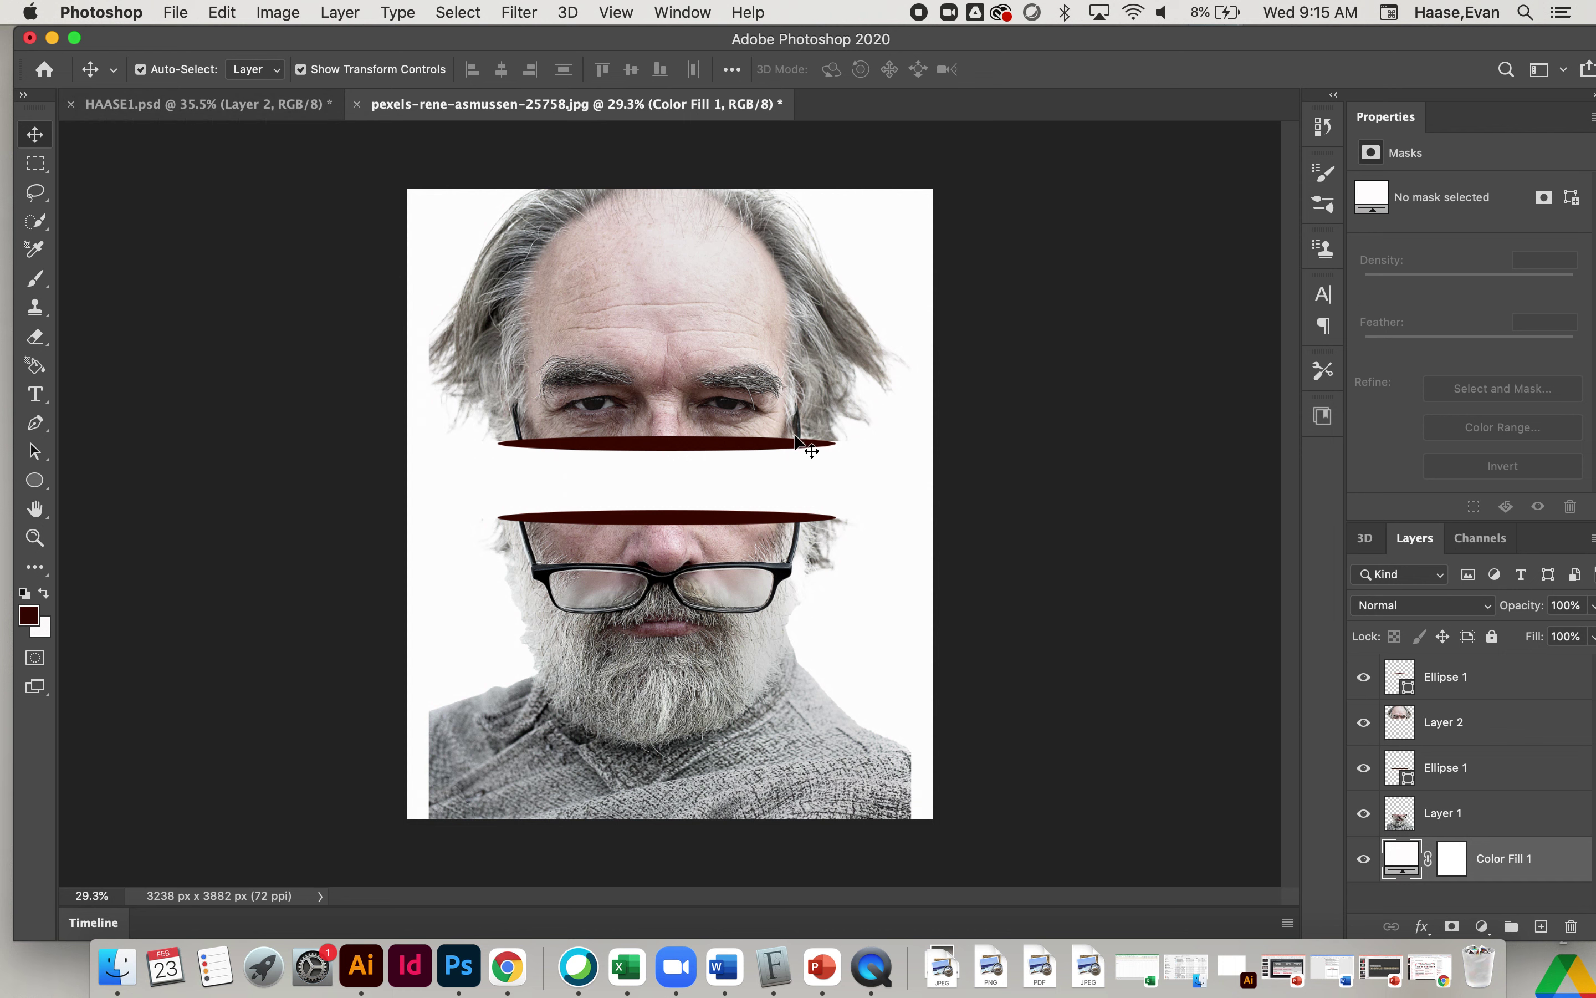
Try moving the upper head layer away from its ellipse and undo the move
{"action": "left_click_drag", "start_coordinate": [688, 305], "coordinate": [709, 261]}
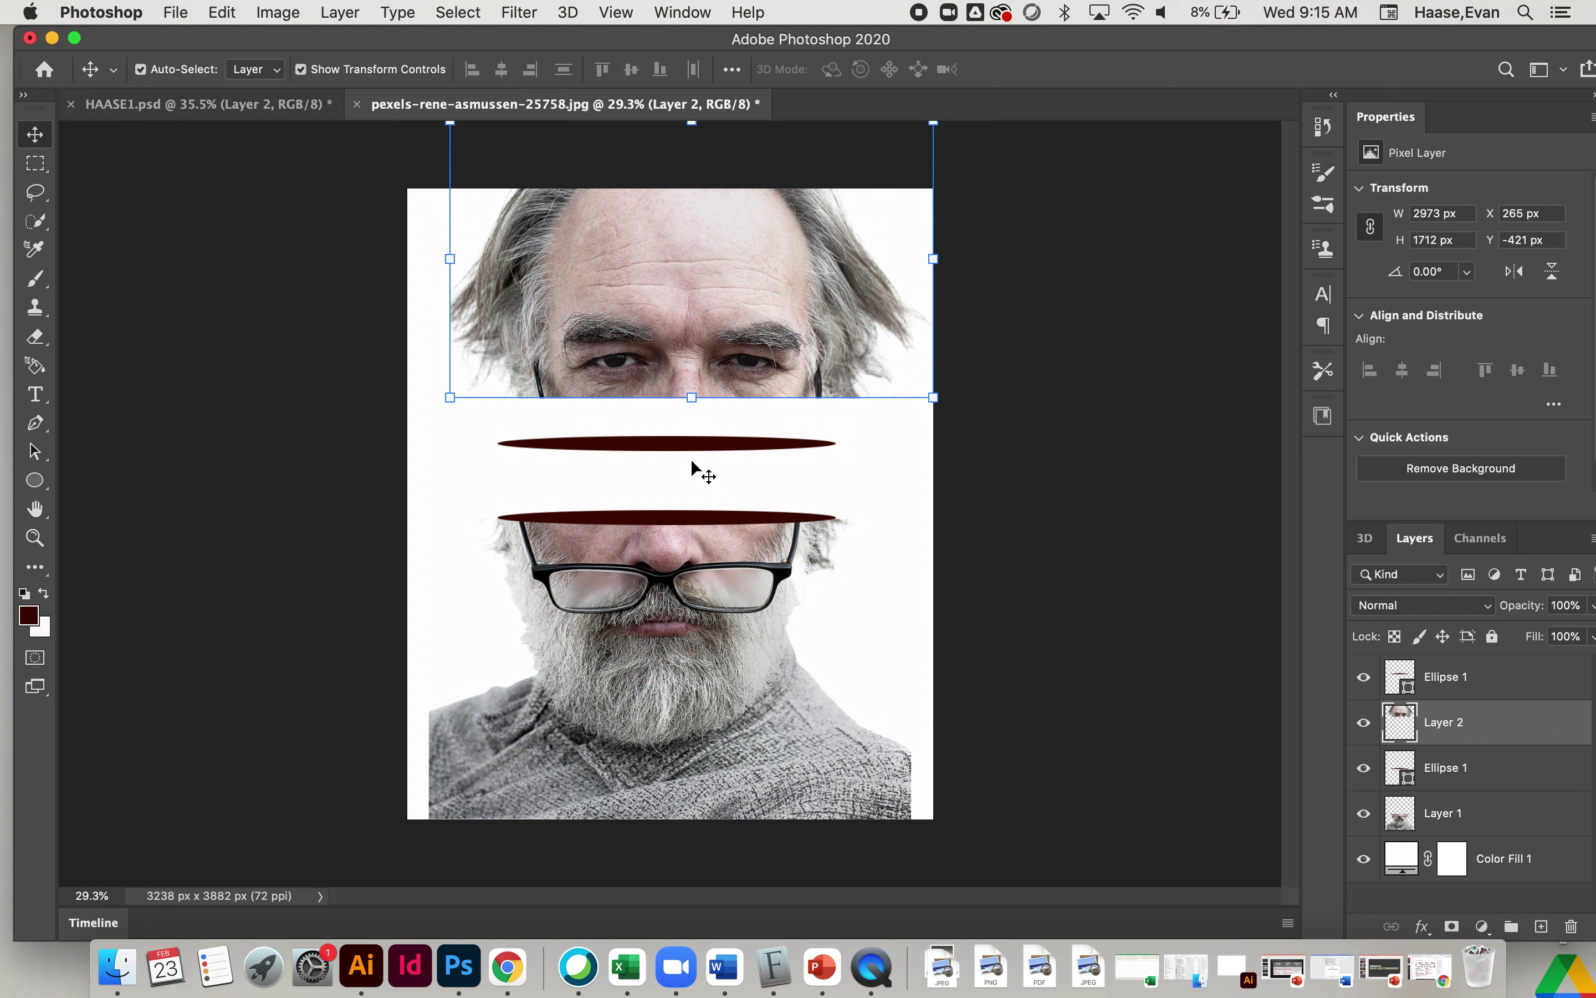
{"action": "key", "text": "super+z"}
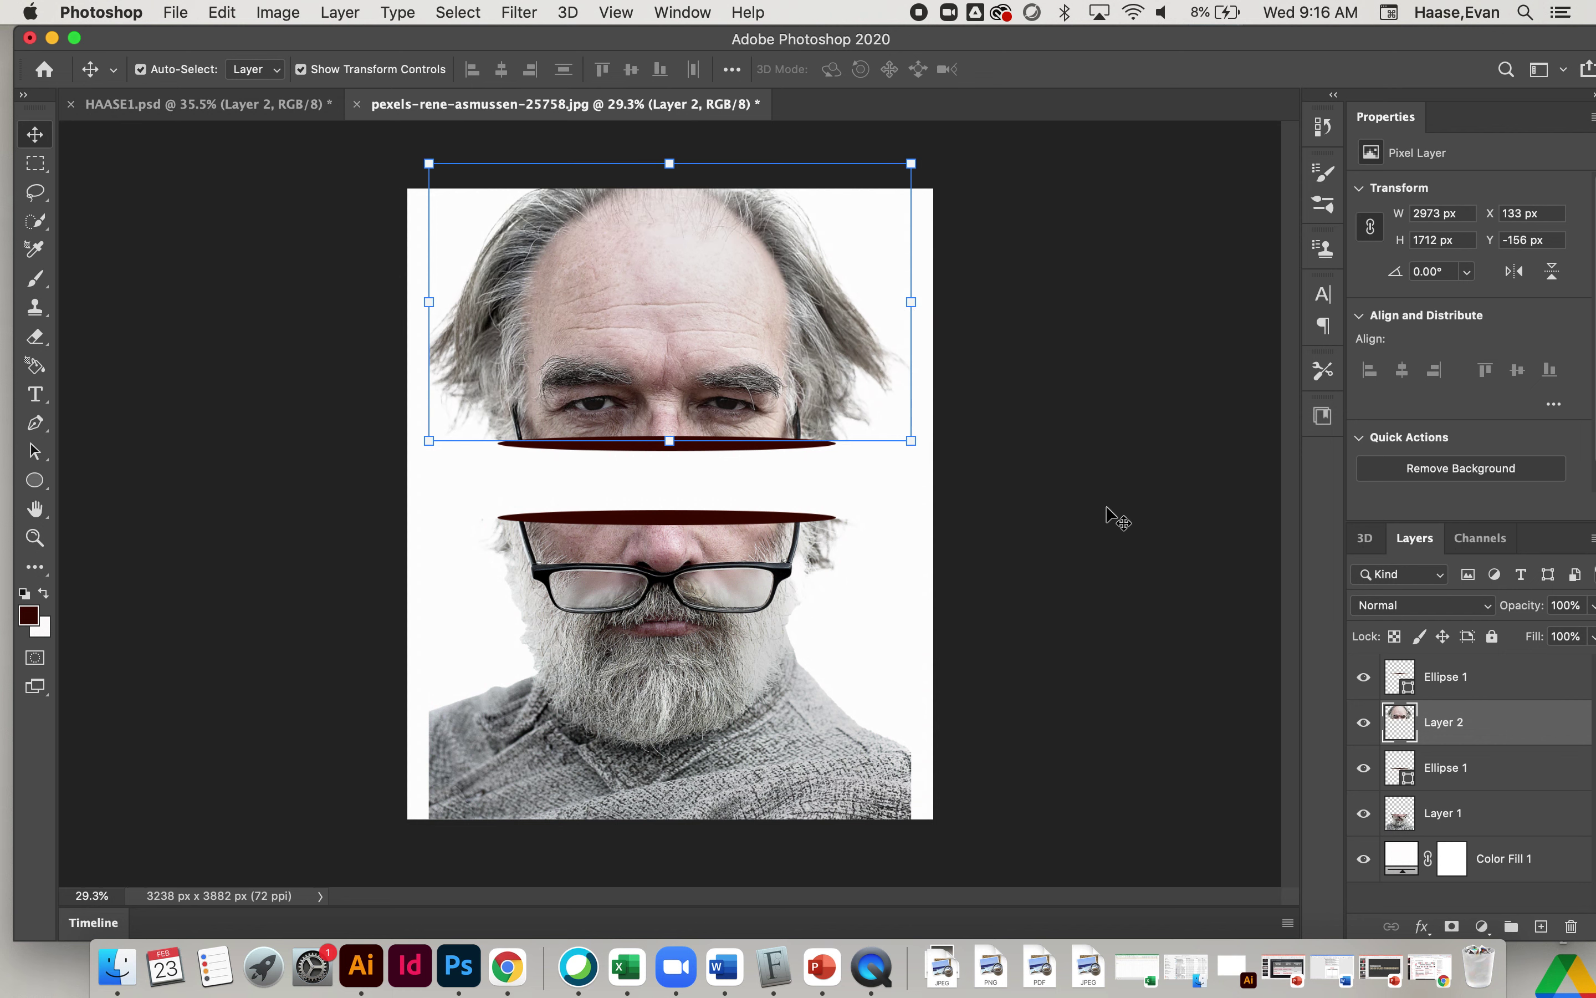
{"action": "left_click", "coordinate": [1197, 597]}
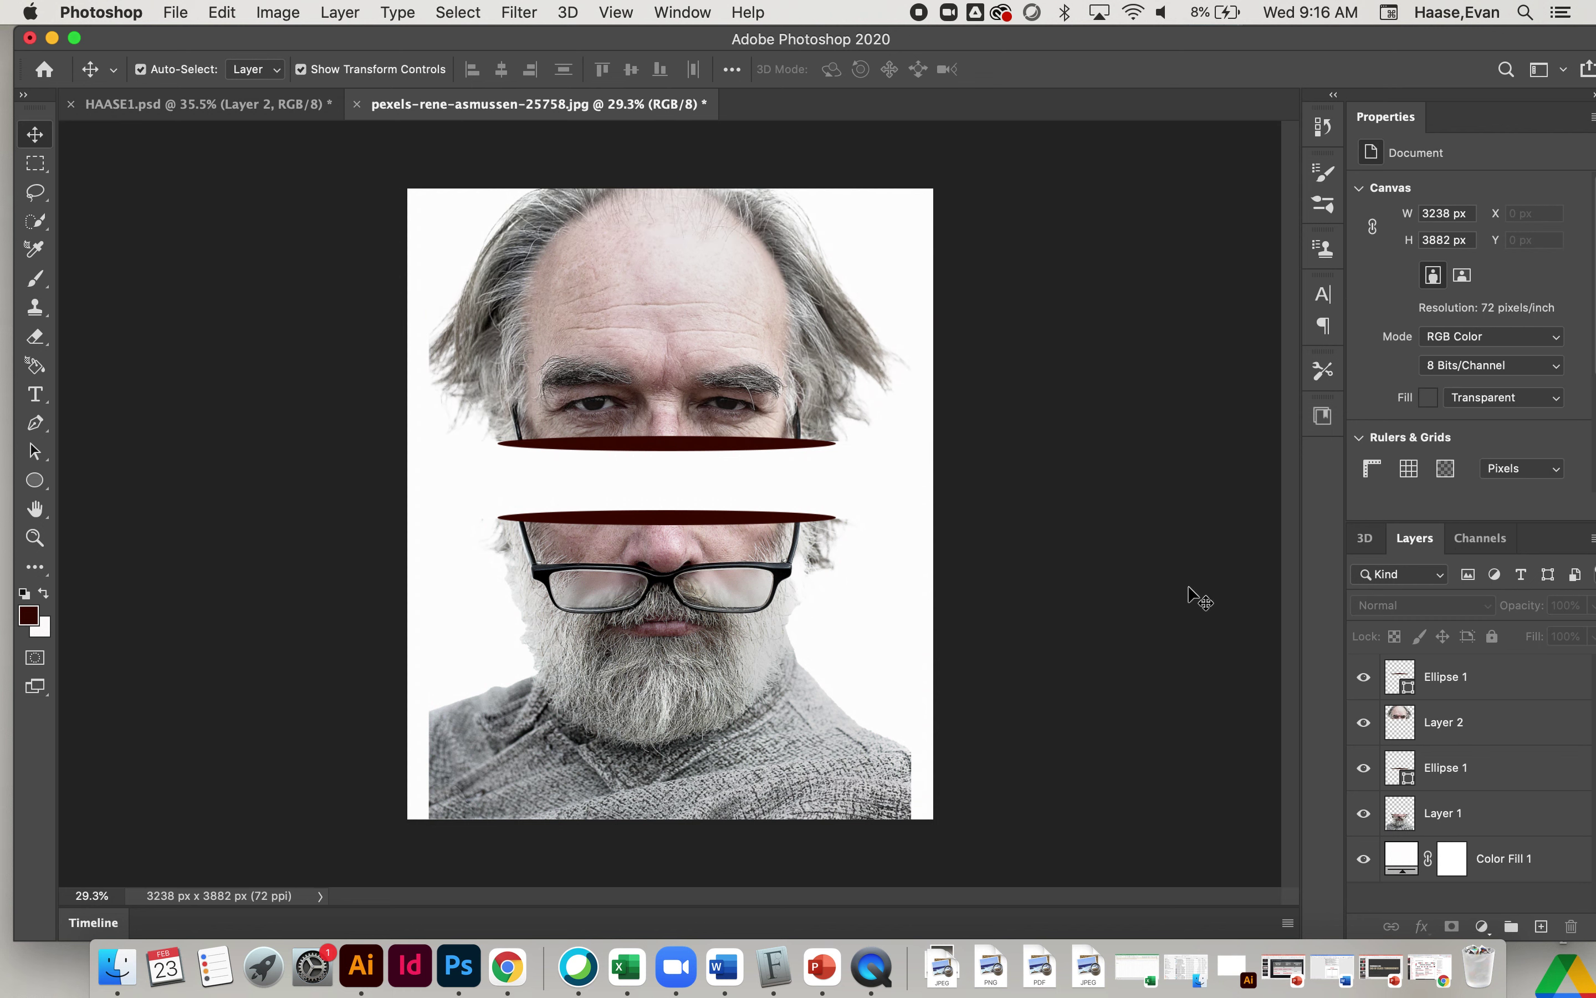
Merge the upper ellipse and the upper head layer into a single layer
{"action": "left_click", "coordinate": [1499, 690]}
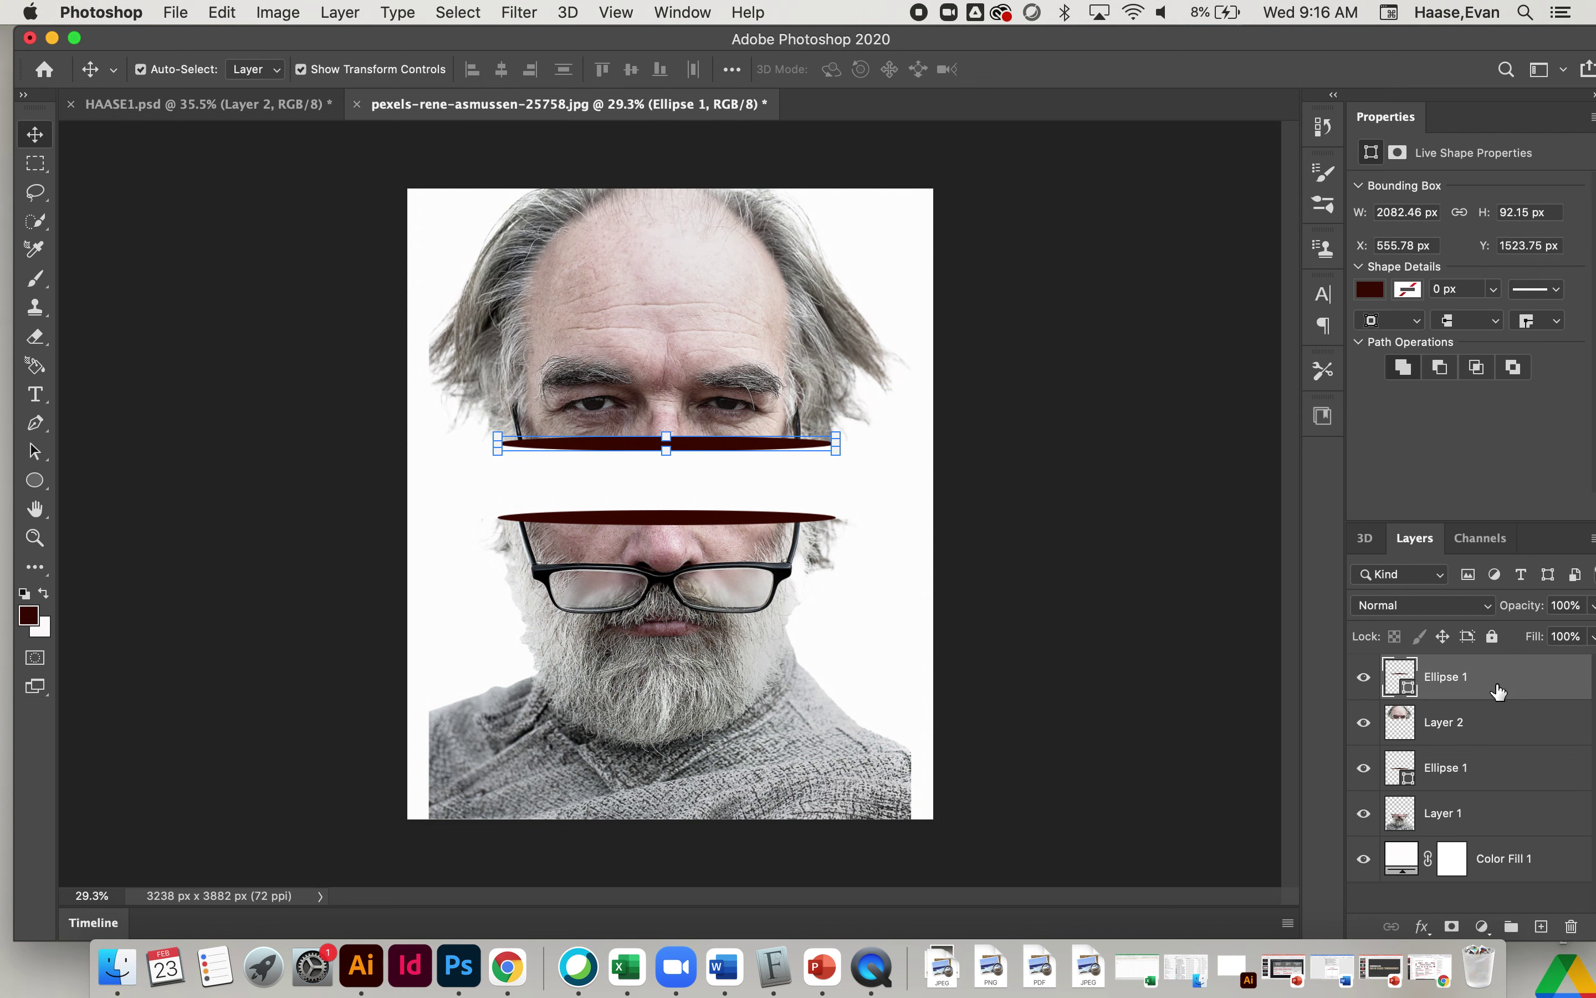
{"action": "left_click", "coordinate": [1483, 724], "text": "shift"}
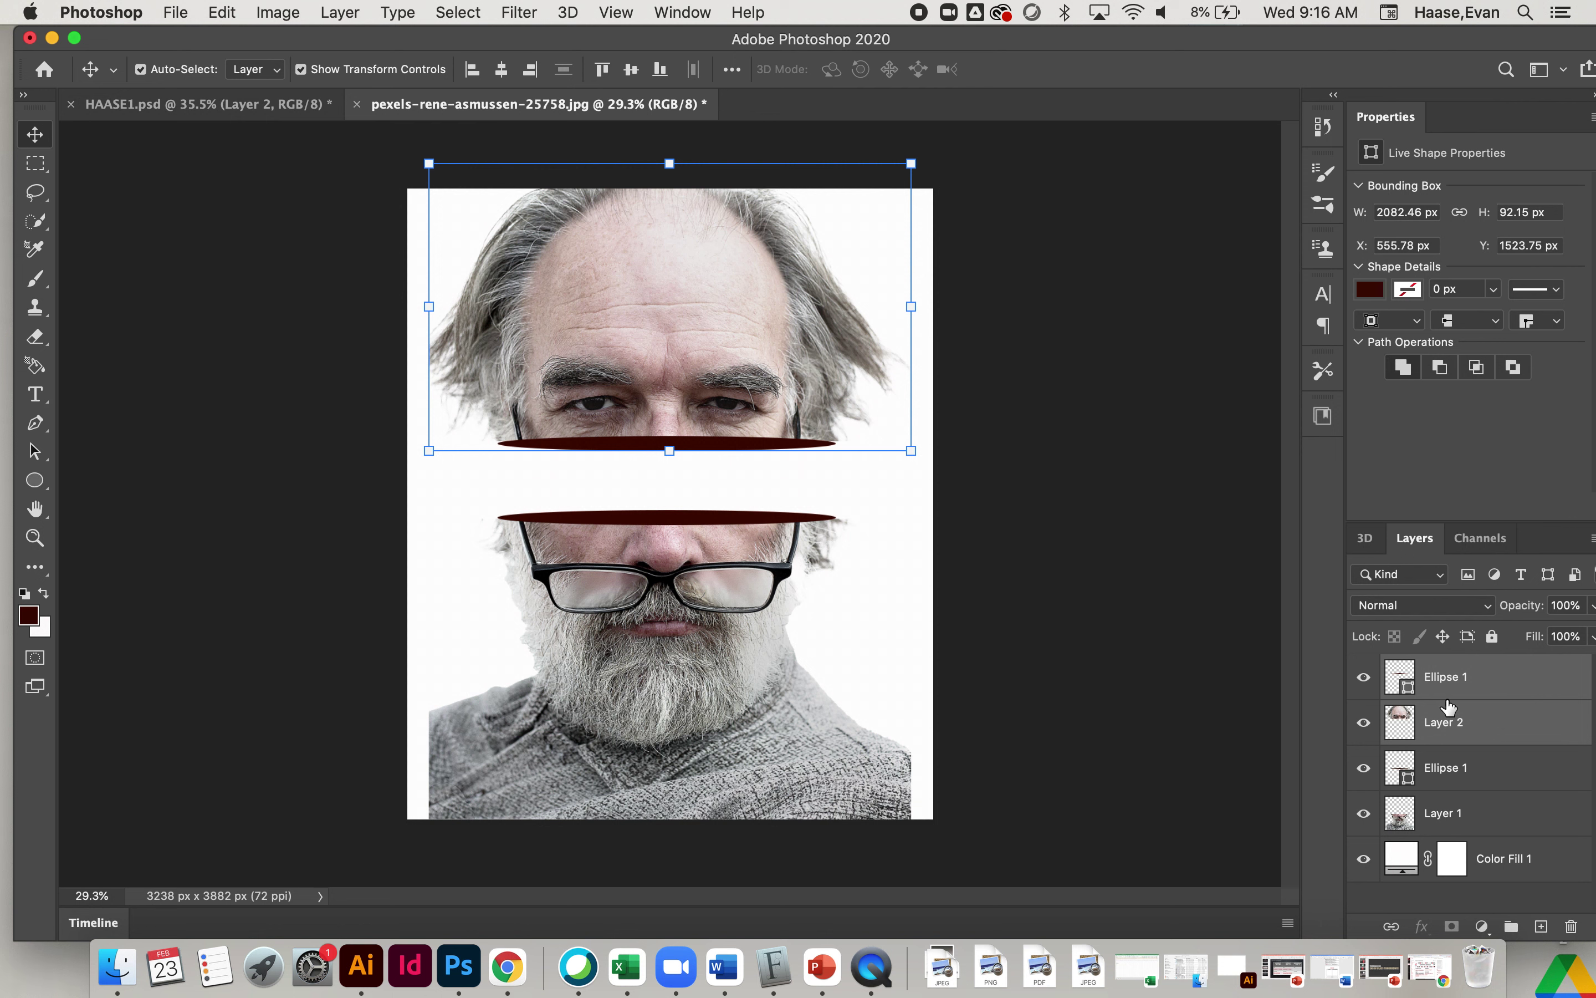
{"action": "left_click", "coordinate": [1277, 693]}
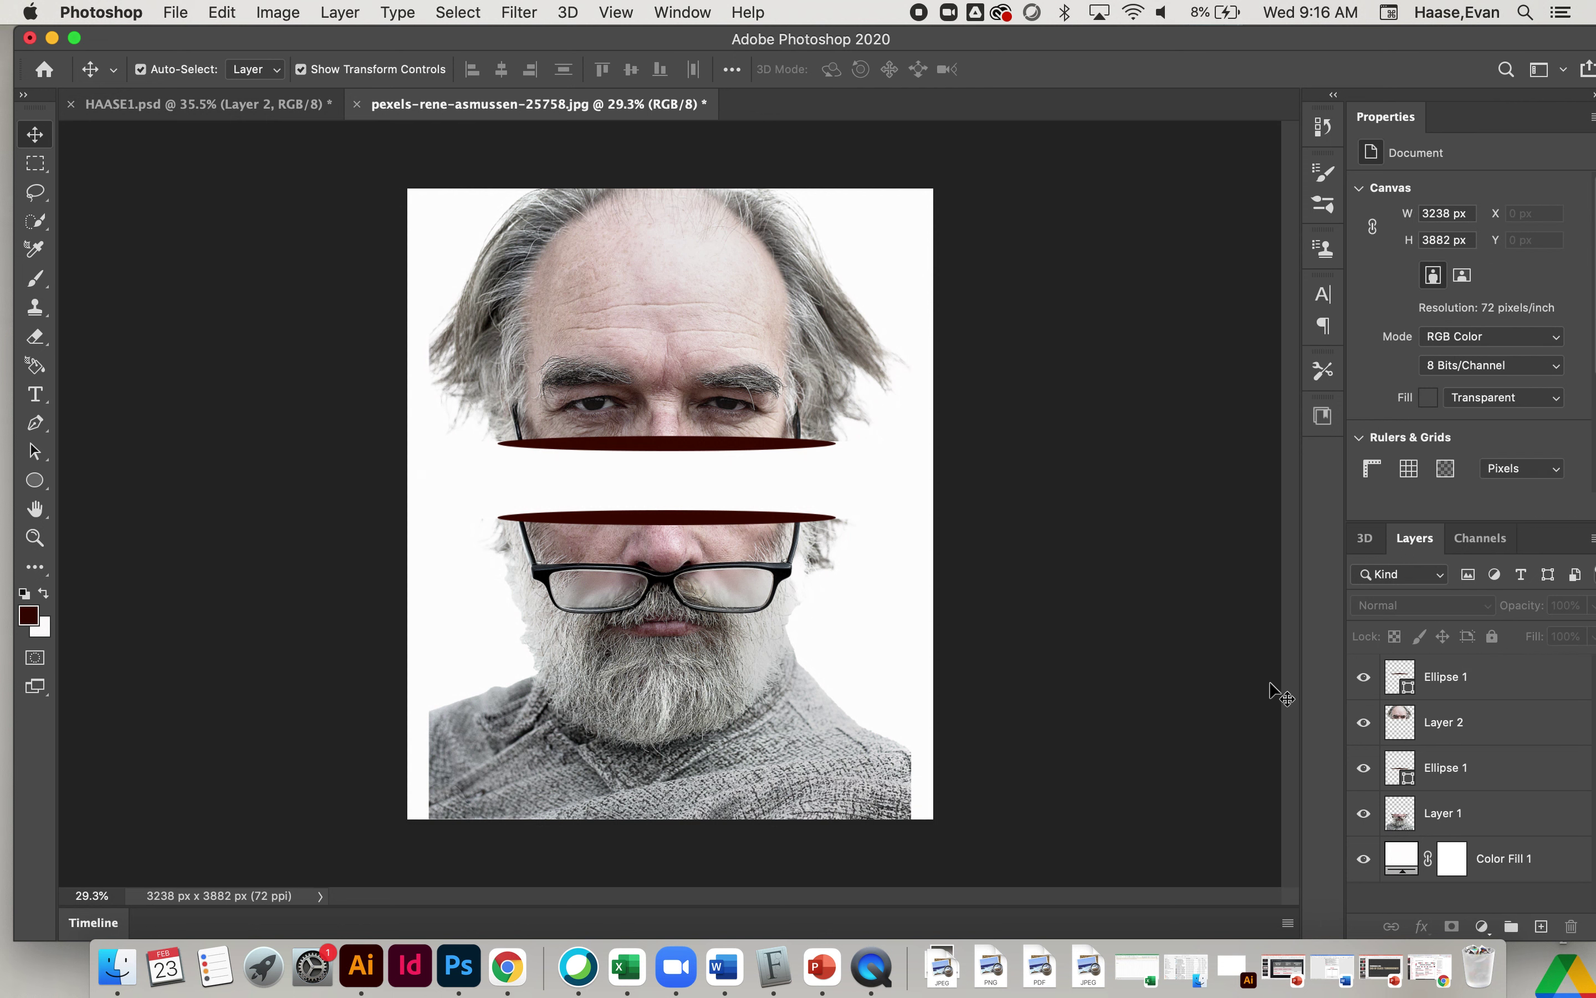
{"action": "left_click", "coordinate": [1458, 689]}
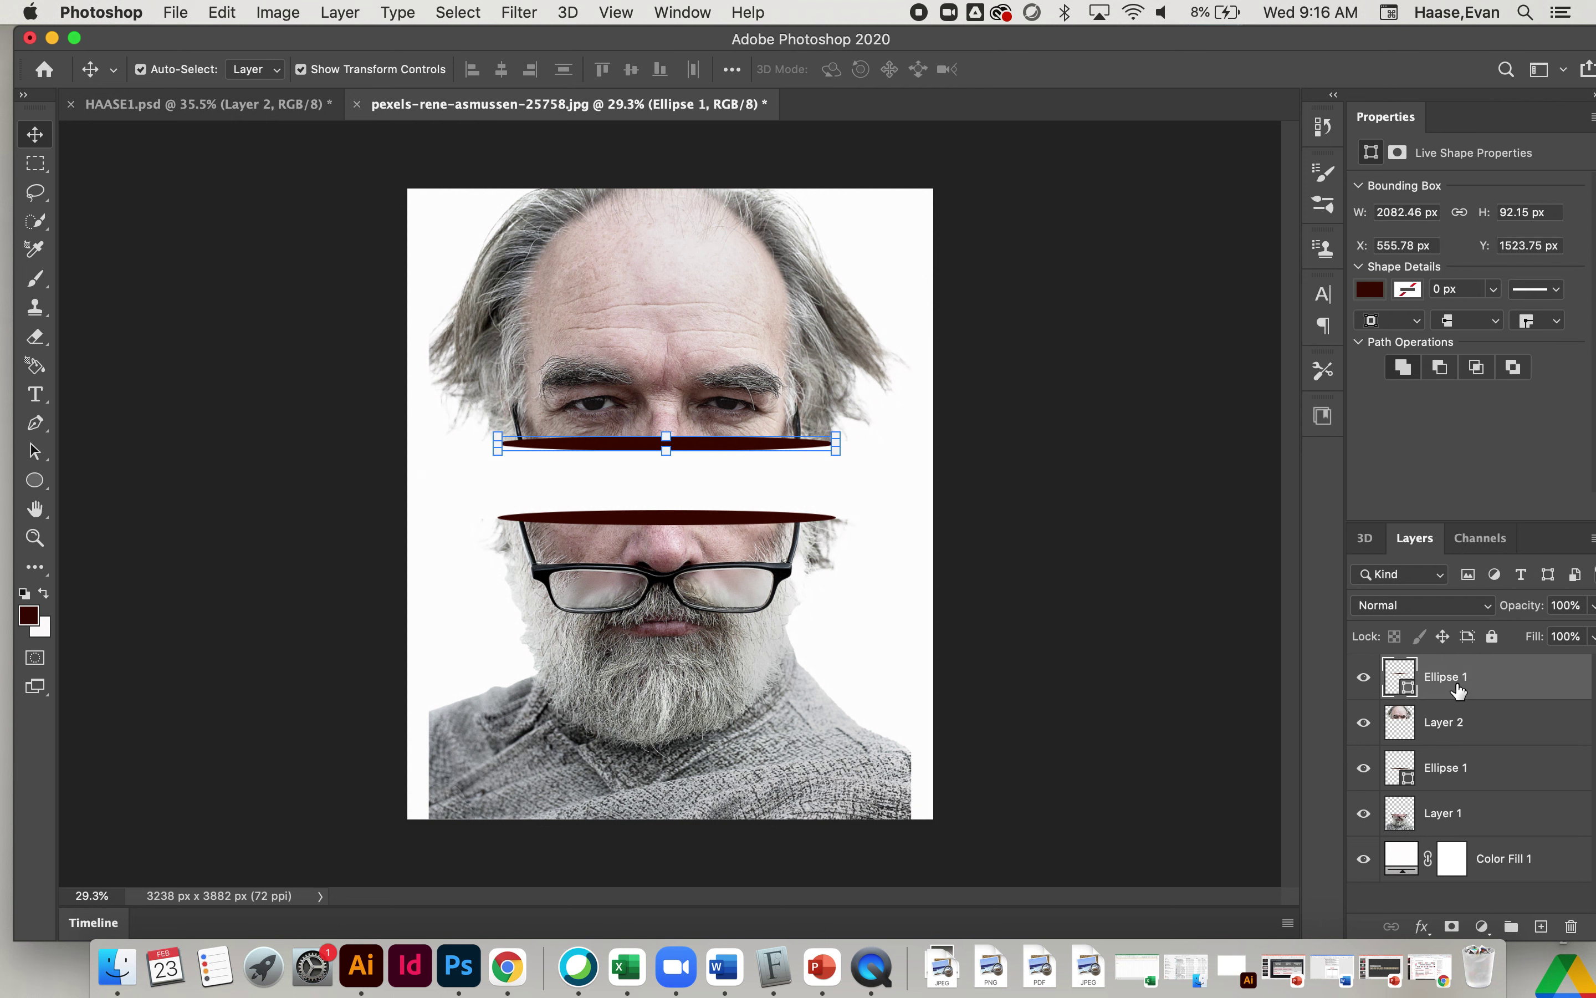
{"action": "left_click", "coordinate": [1439, 736], "text": "shift"}
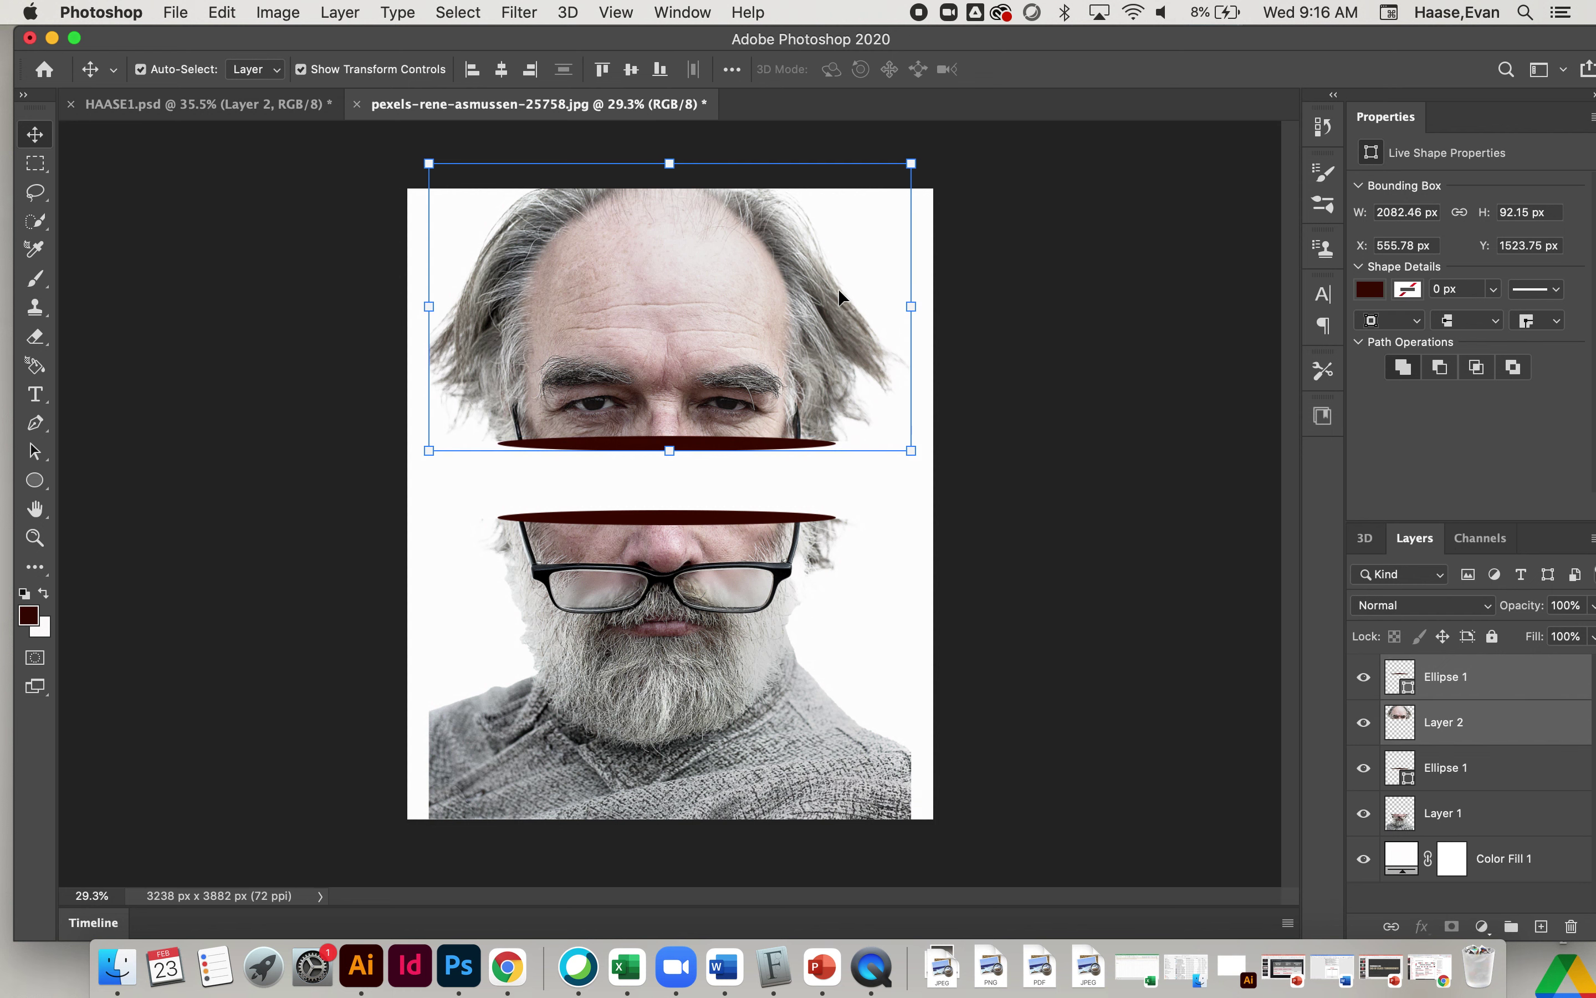
{"action": "left_click", "coordinate": [343, 11]}
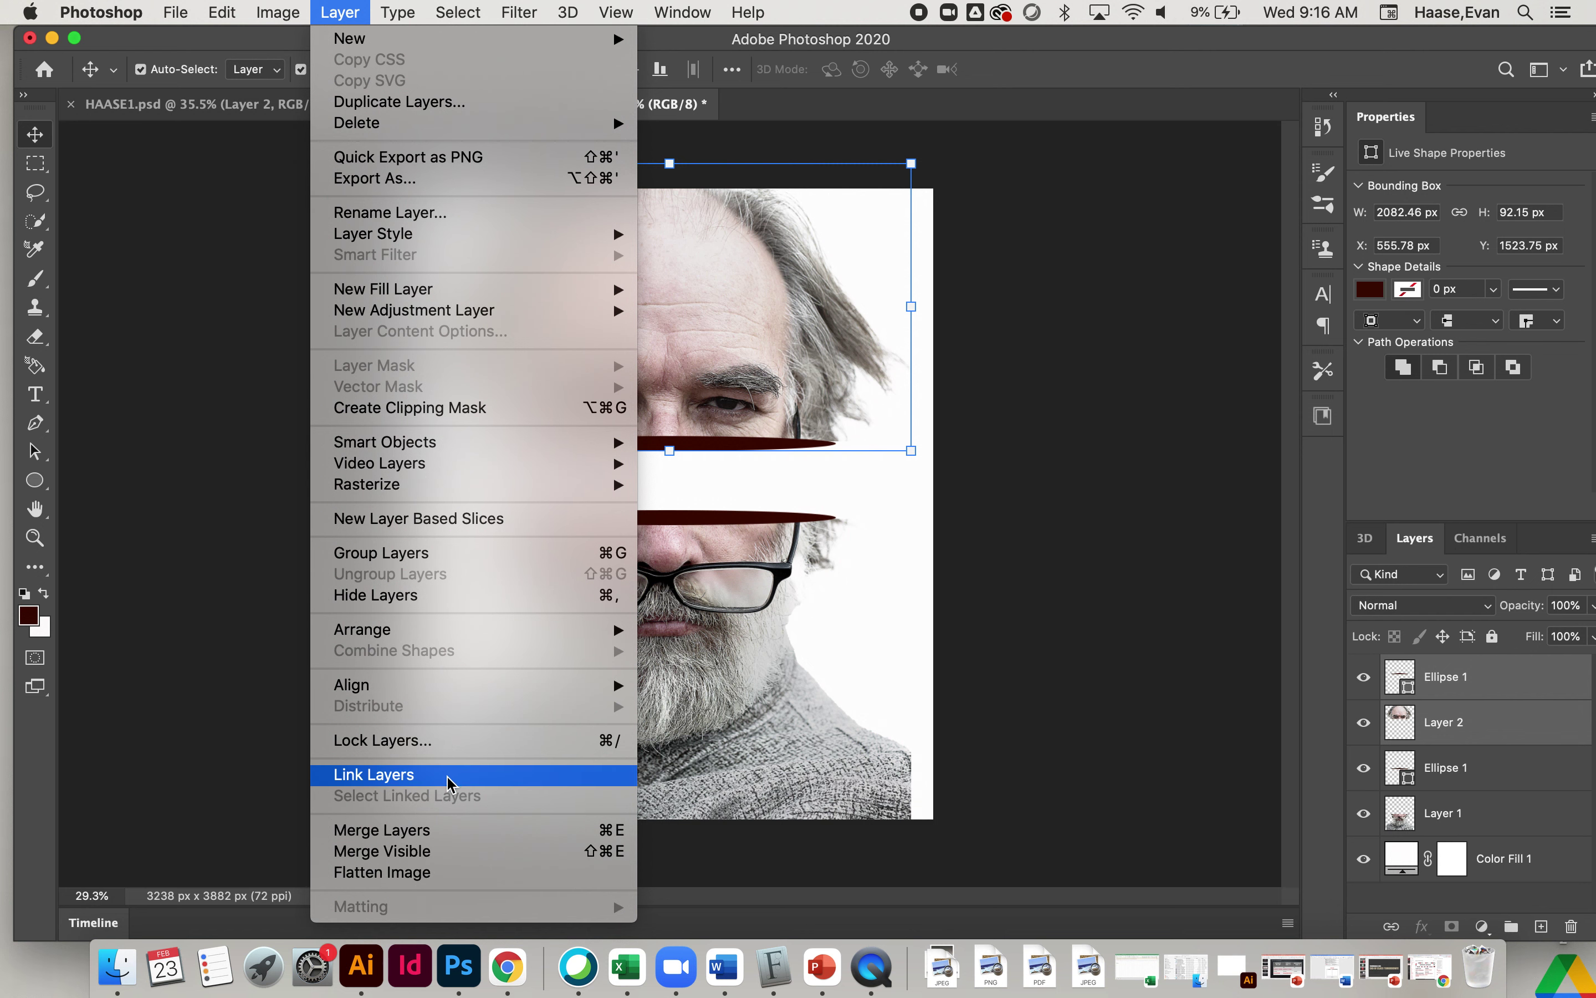
{"action": "left_click", "coordinate": [443, 832]}
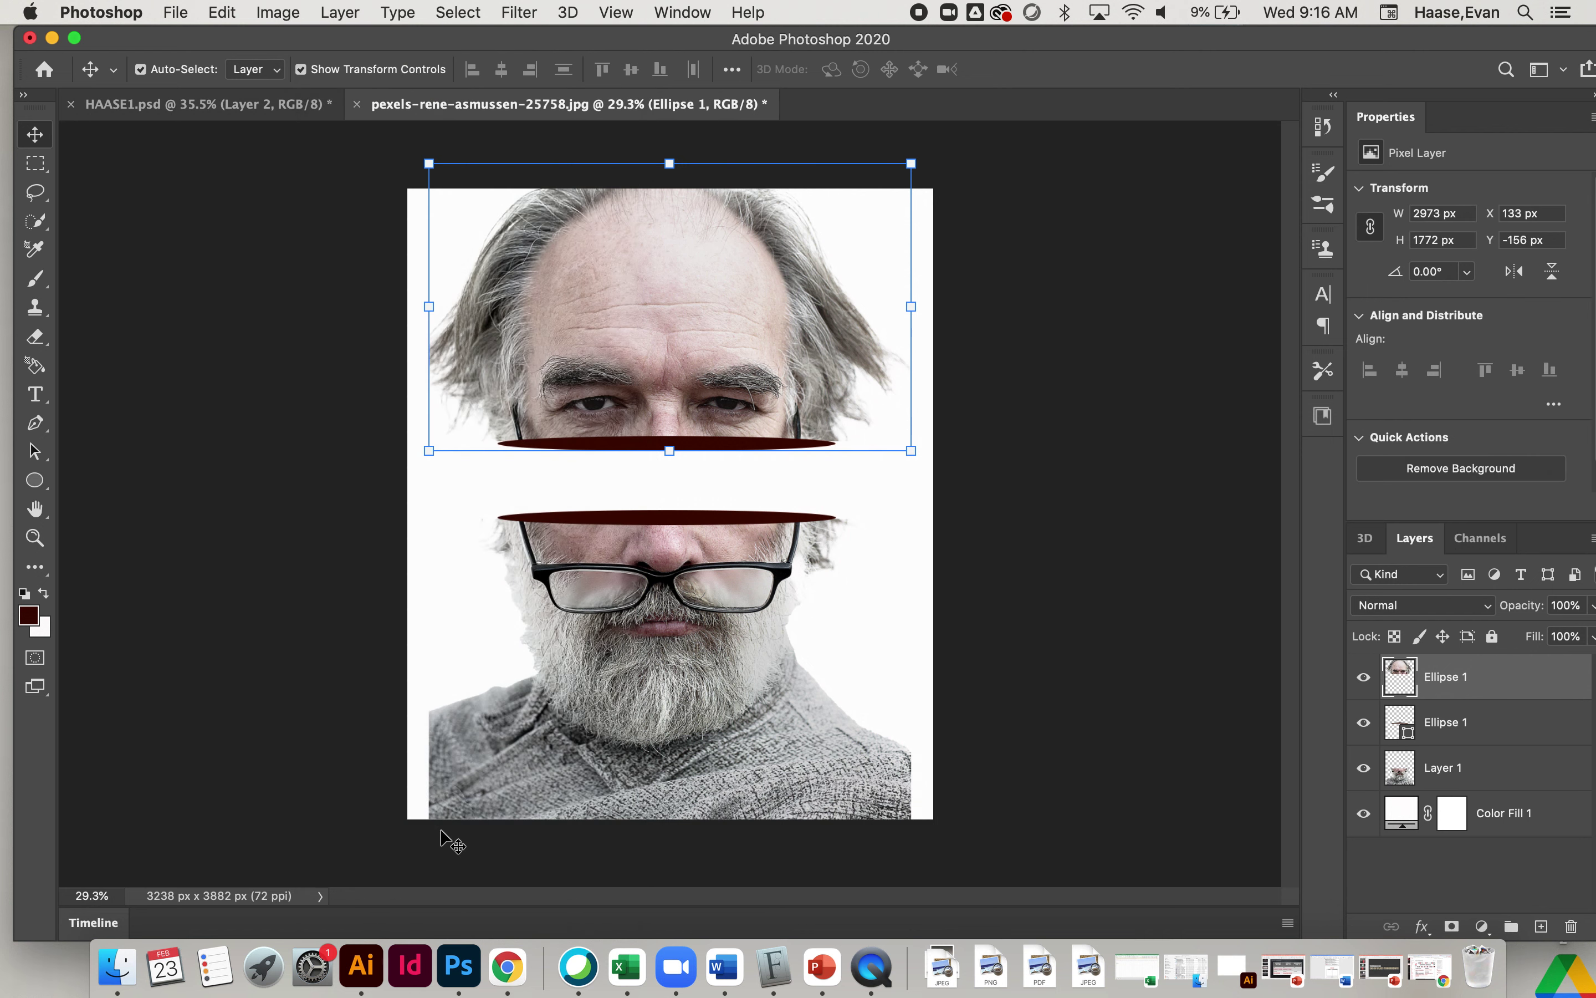
Merge the lower ellipse and the lower head layer into a single layer
{"action": "left_click", "coordinate": [1555, 732]}
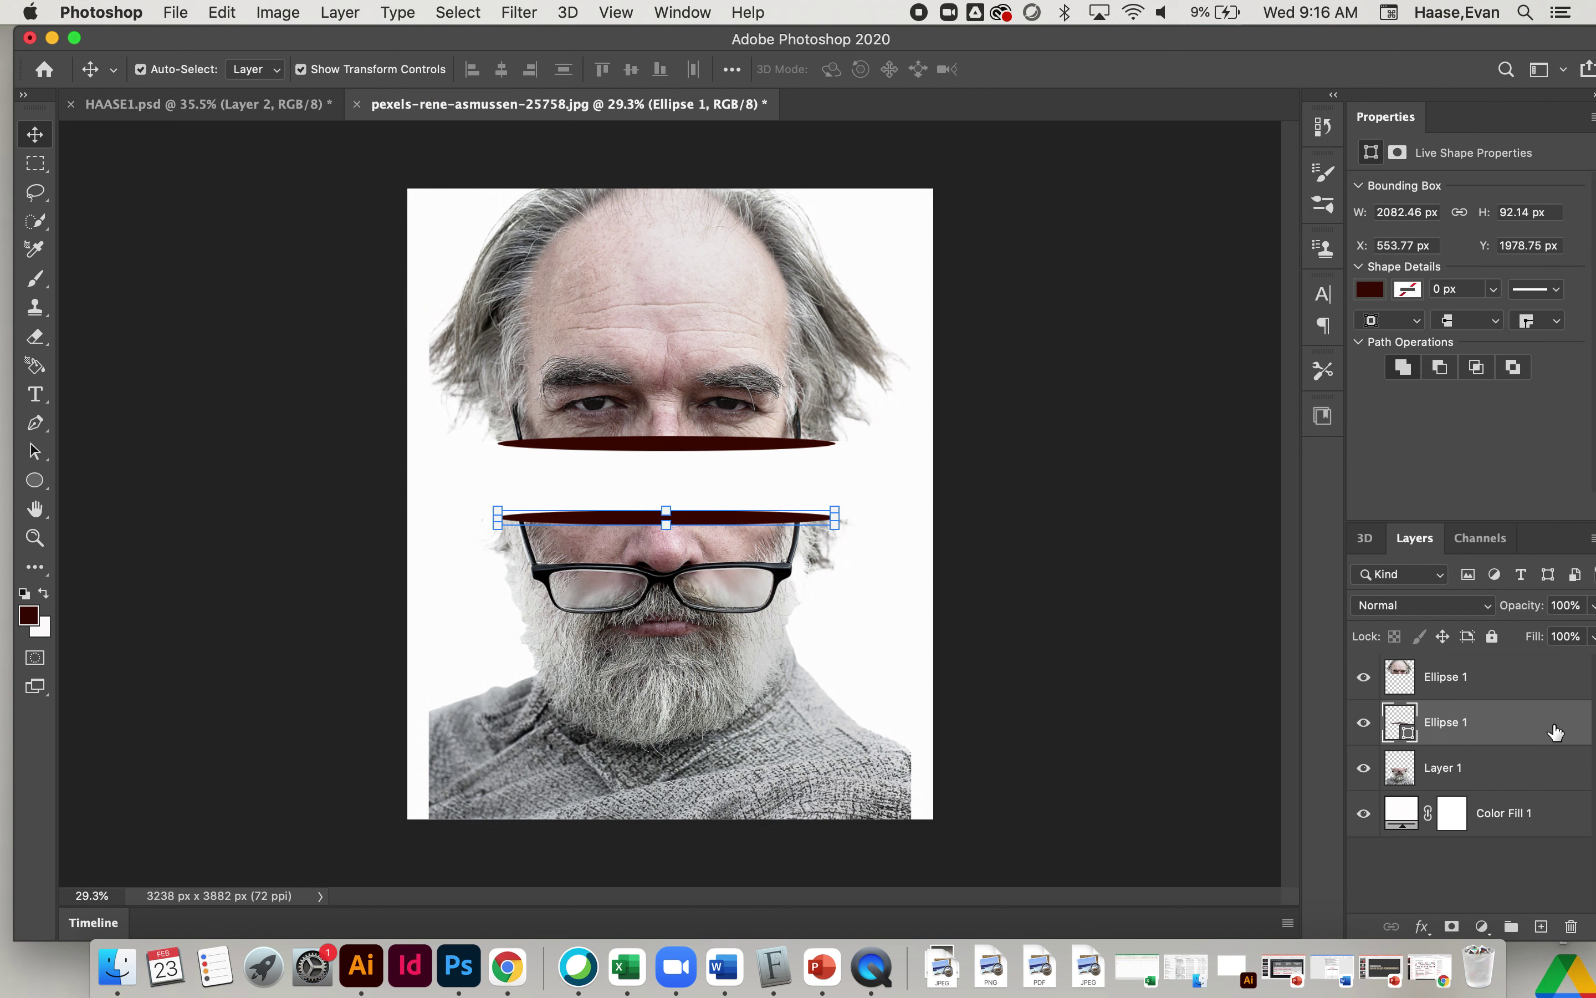
{"action": "left_click", "coordinate": [1526, 774], "text": "shift"}
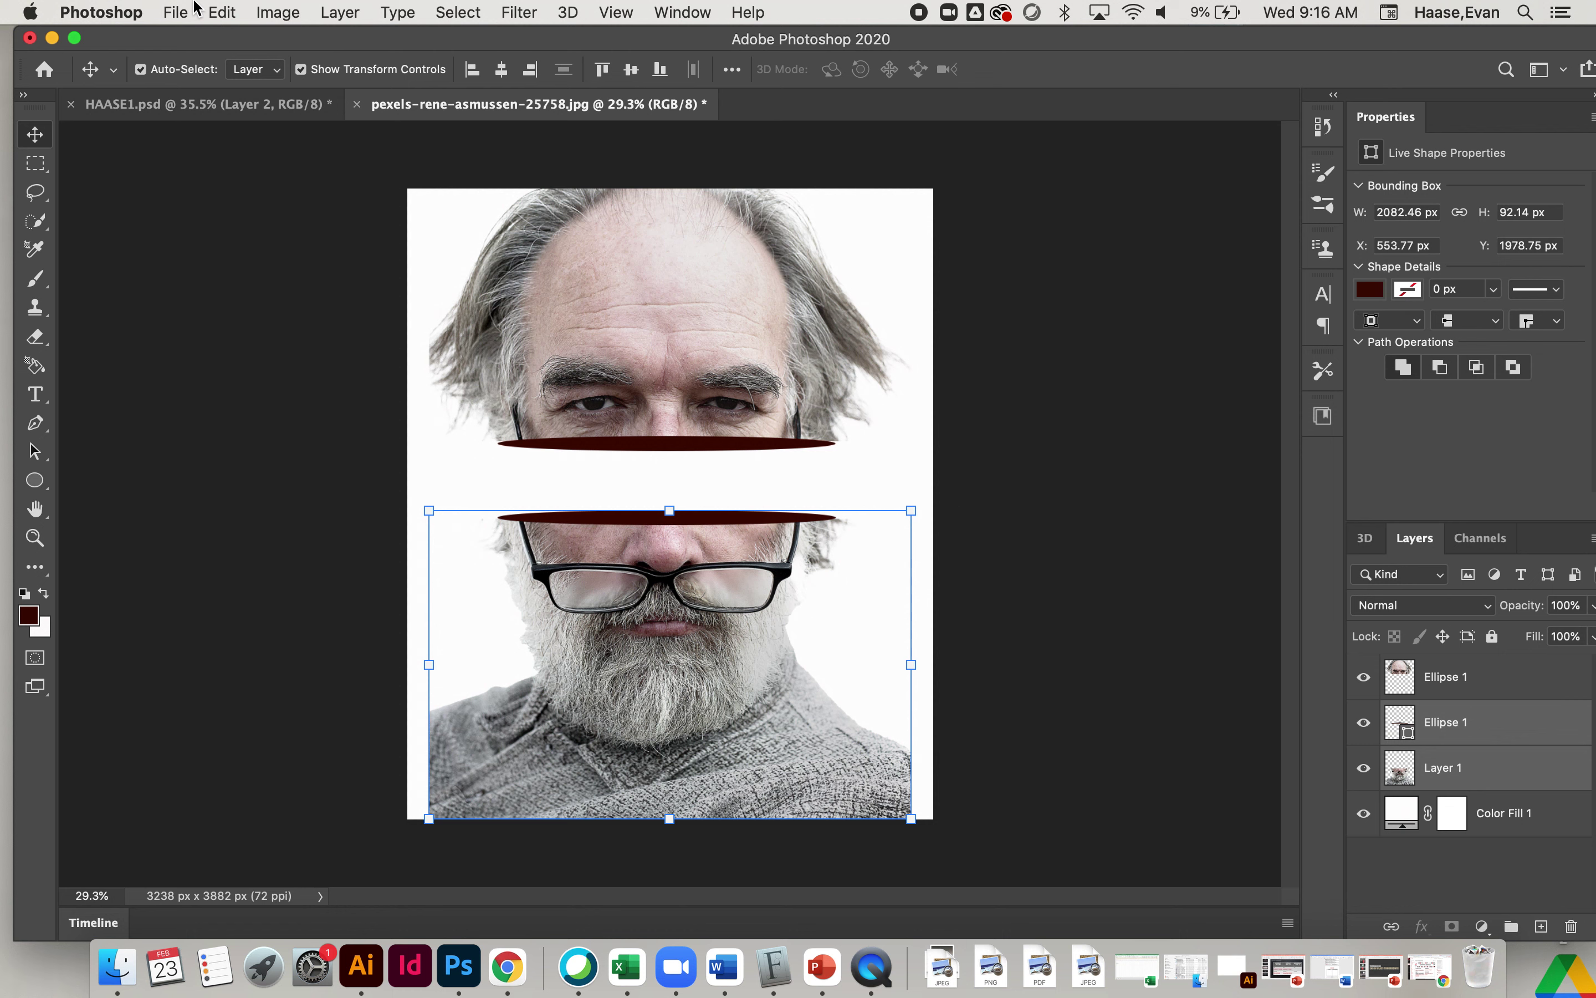
{"action": "left_click", "coordinate": [325, 10]}
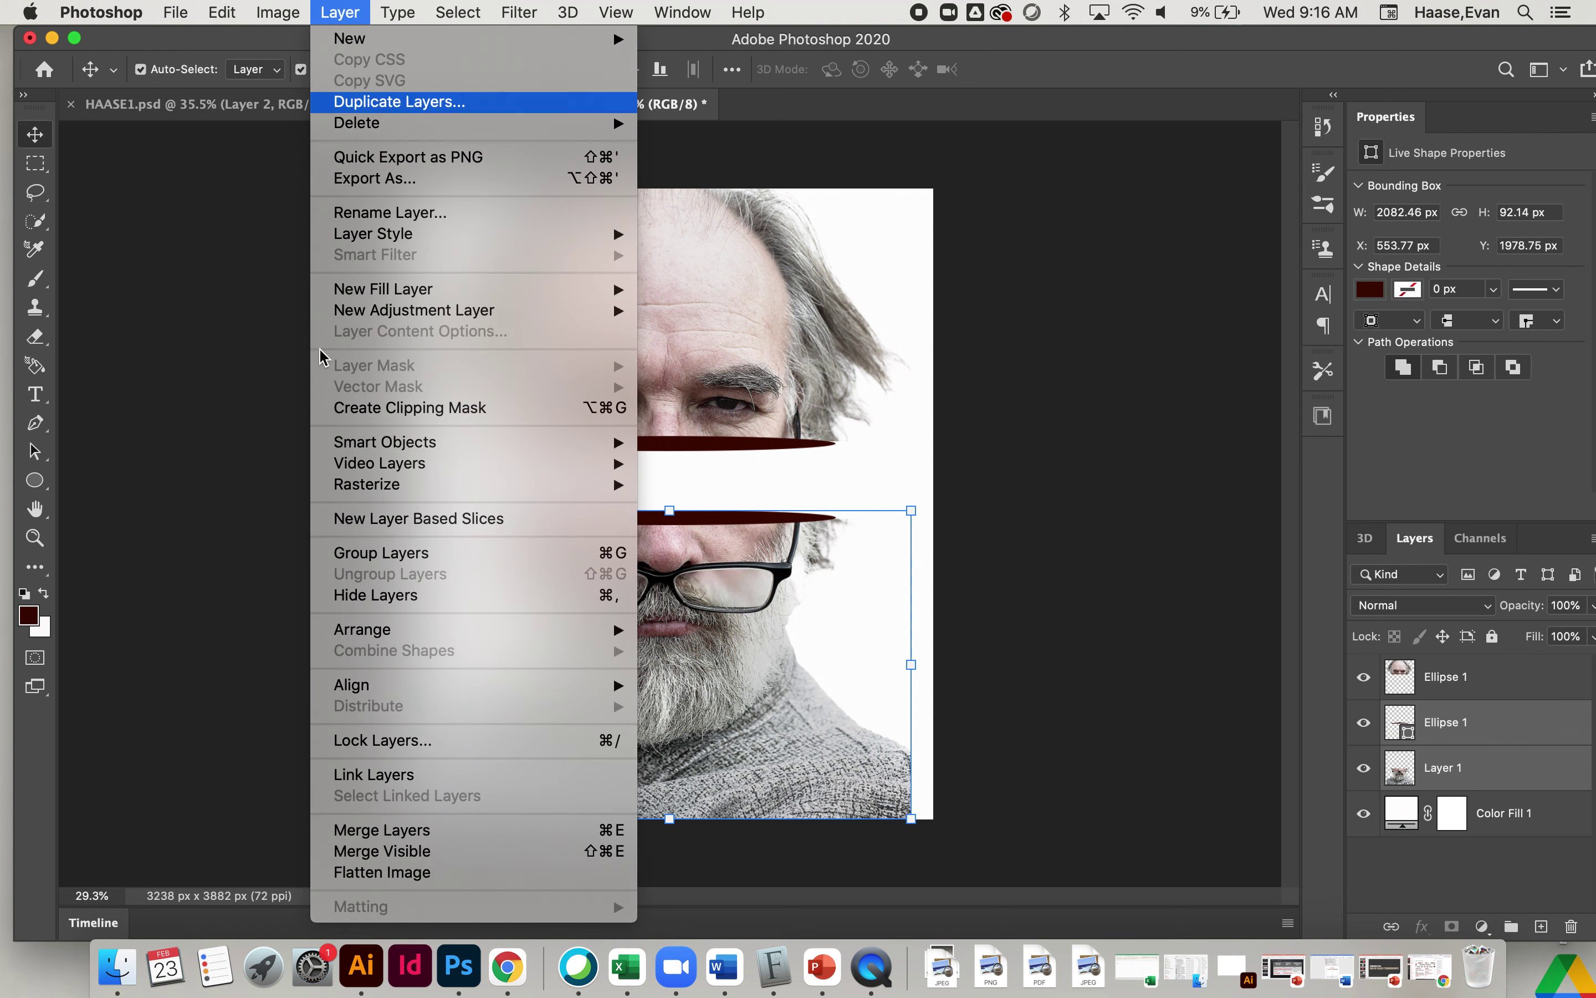
{"action": "left_click", "coordinate": [432, 833]}
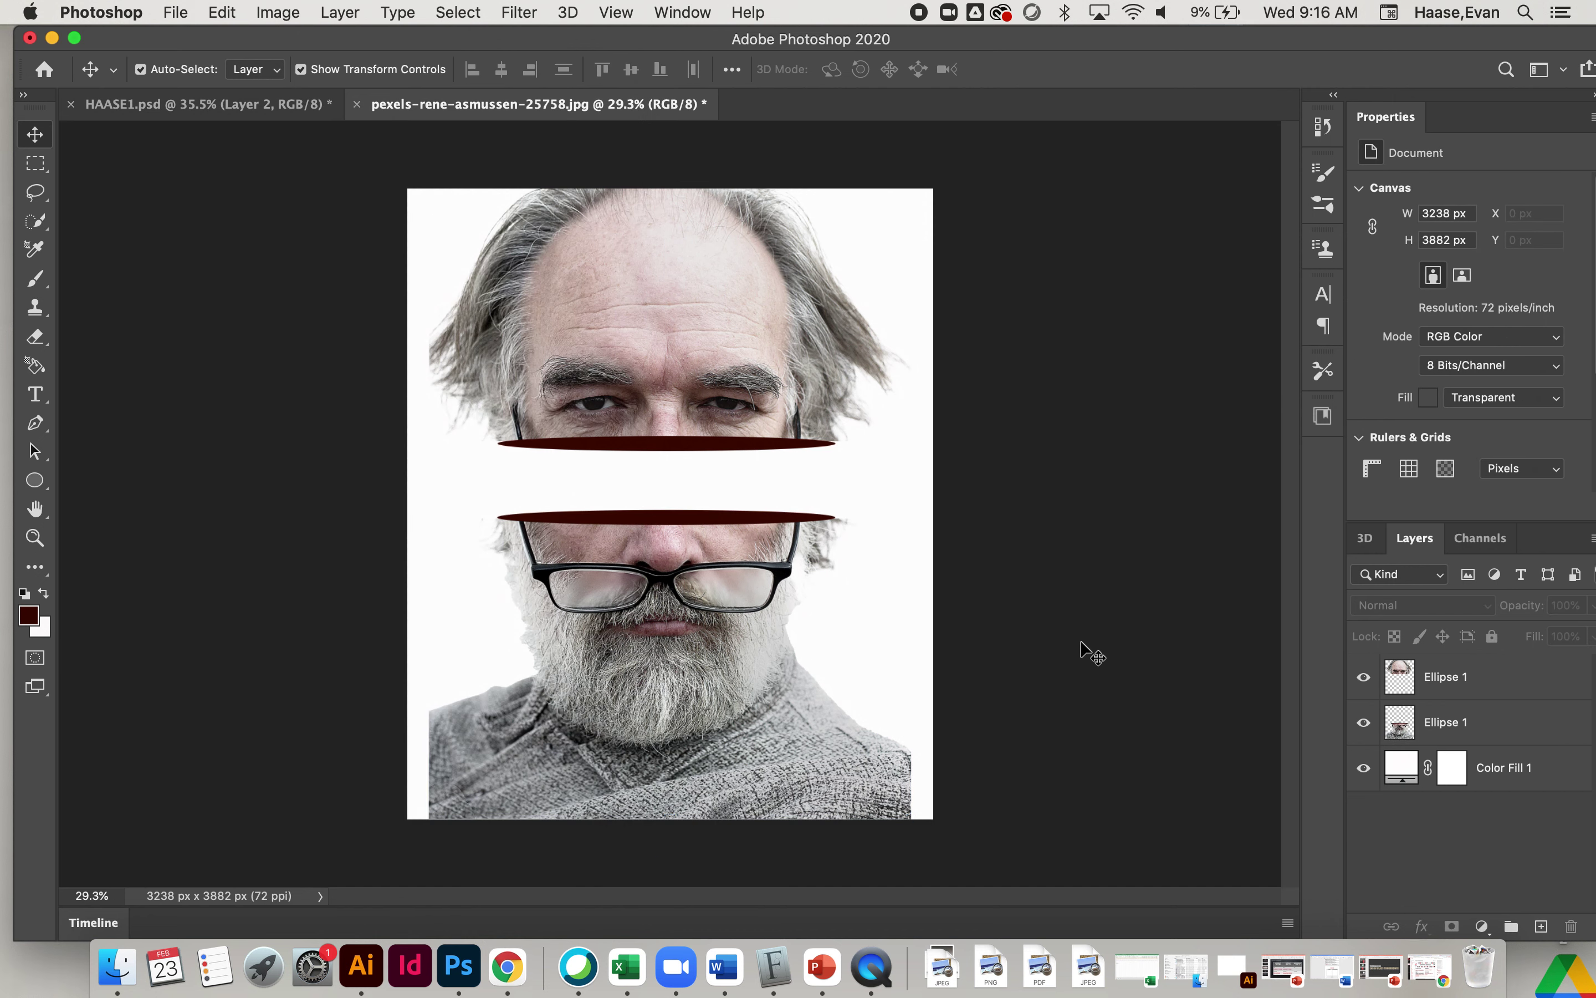
Widen the gap between the head sections by moving the lower one to about Y 2605 px and the upper one to about Y -165 px
{"action": "left_click_drag", "start_coordinate": [816, 426], "coordinate": [823, 374]}
{"action": "left_click_drag", "start_coordinate": [737, 677], "coordinate": [739, 752]}
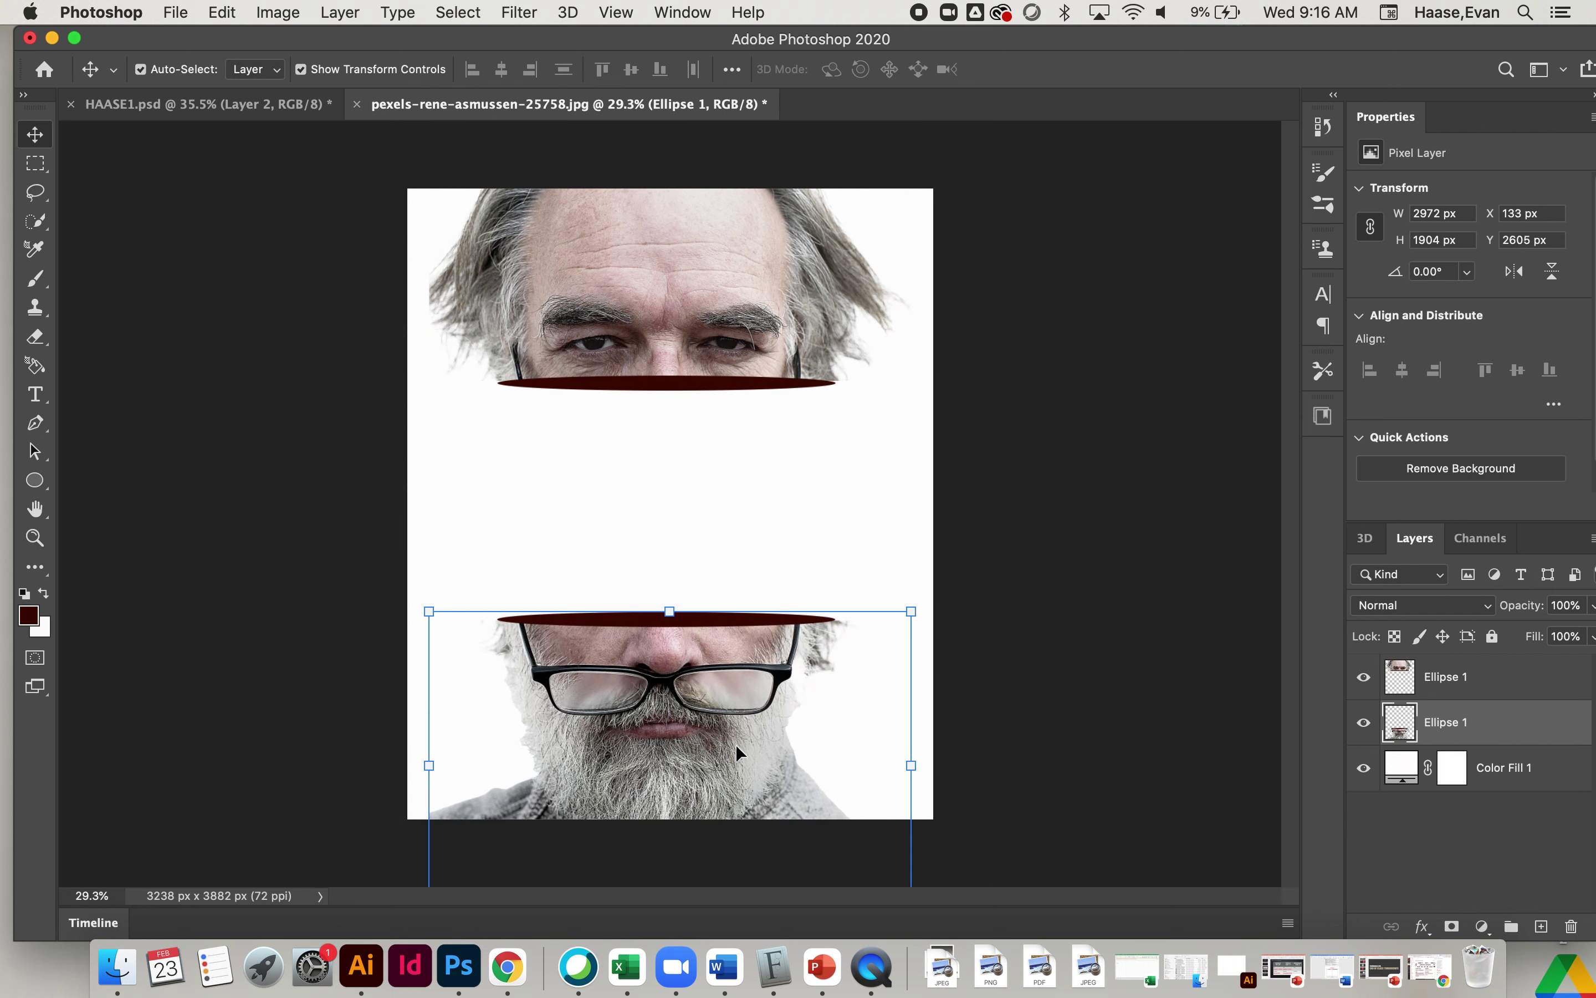
{"action": "left_click", "coordinate": [1076, 520]}
{"action": "left_click_drag", "start_coordinate": [663, 239], "coordinate": [670, 287]}
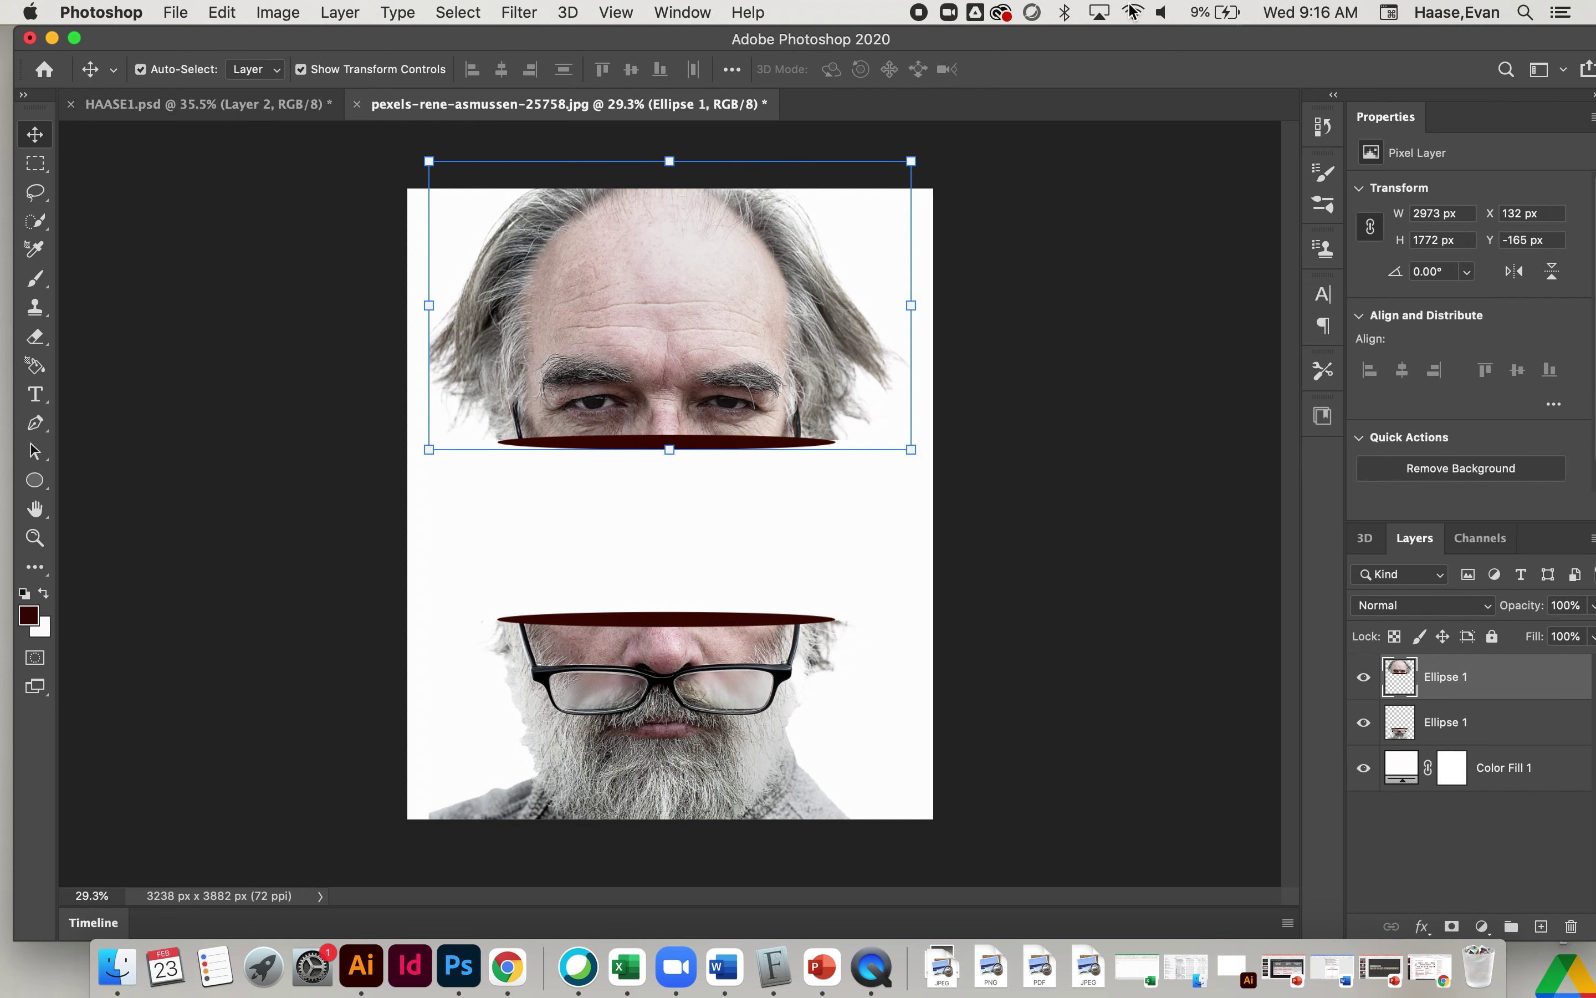
{"action": "left_click_drag", "start_coordinate": [1114, 51], "coordinate": [1100, 52]}
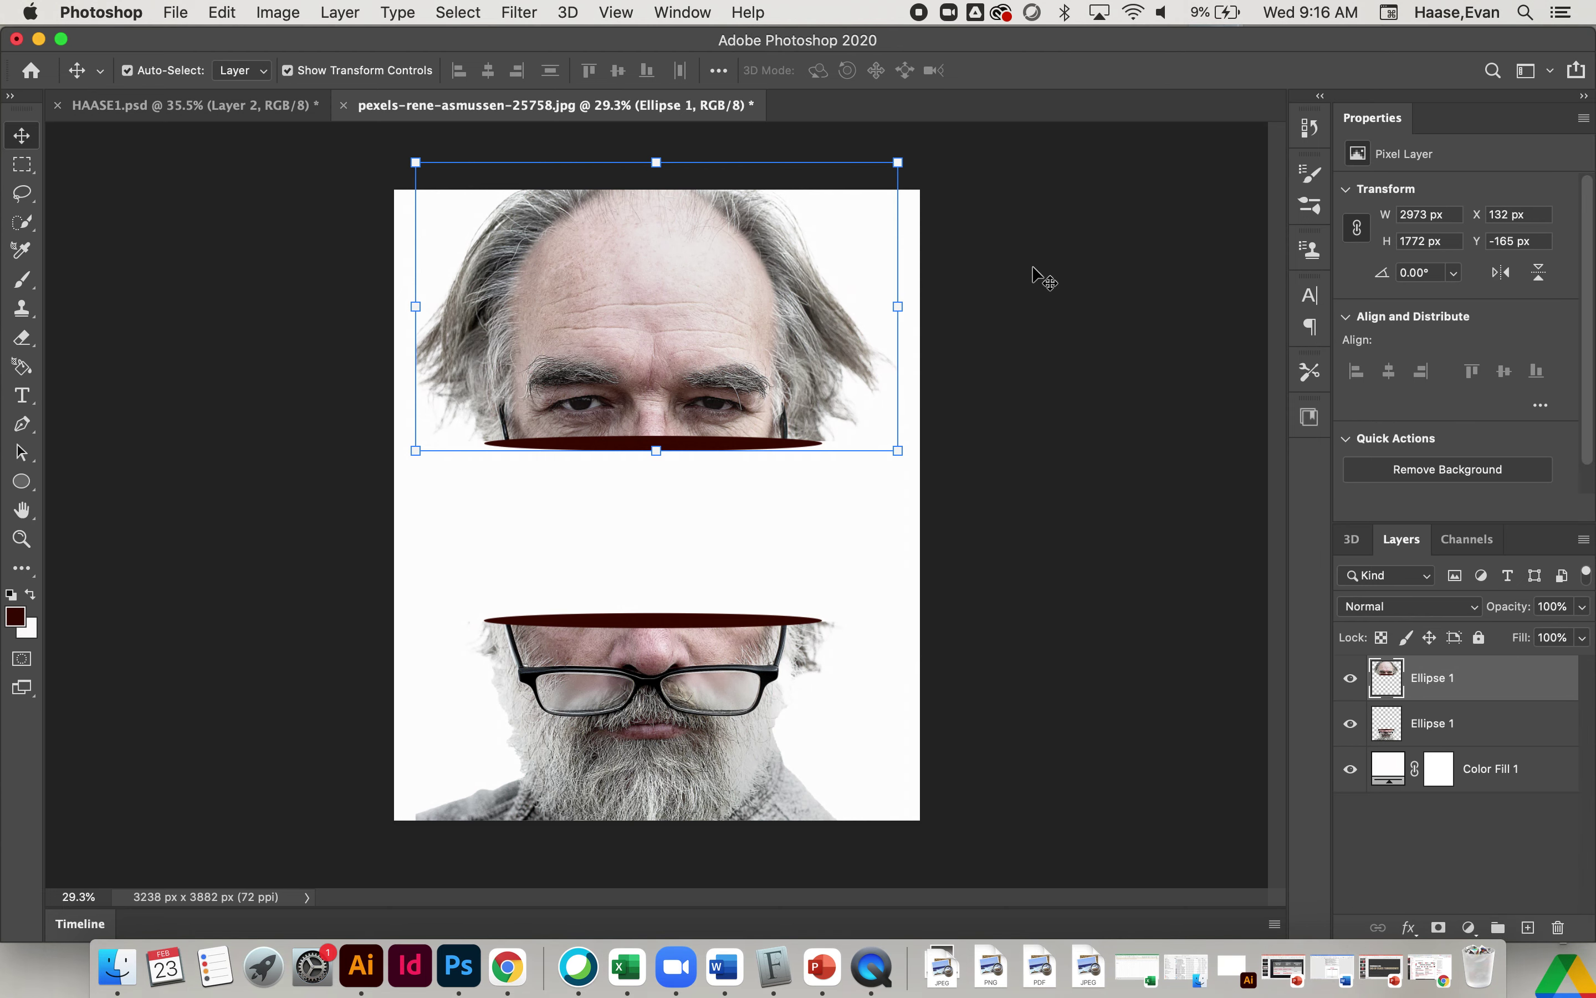
{"action": "left_click", "coordinate": [1037, 323]}
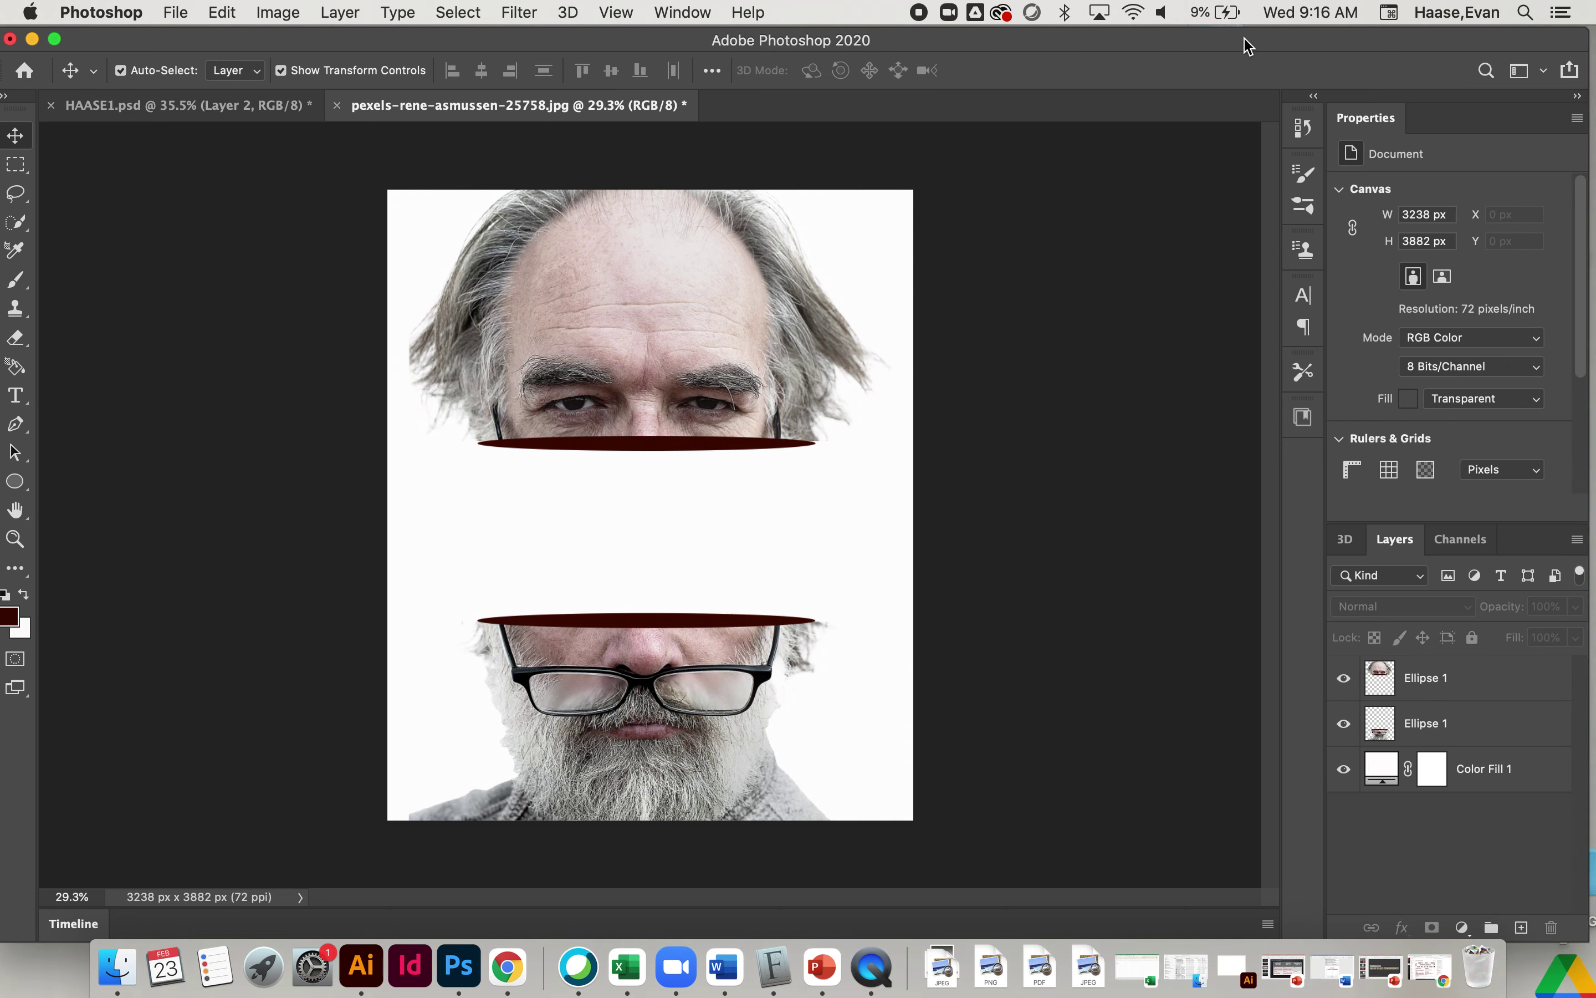
Place the desktop skull photo pexels-cottonbro-6502311 into the portrait document at 71% scale
{"action": "left_click_drag", "start_coordinate": [1278, 46], "coordinate": [841, 45]}
{"action": "left_click_drag", "start_coordinate": [1121, 39], "coordinate": [869, 41]}
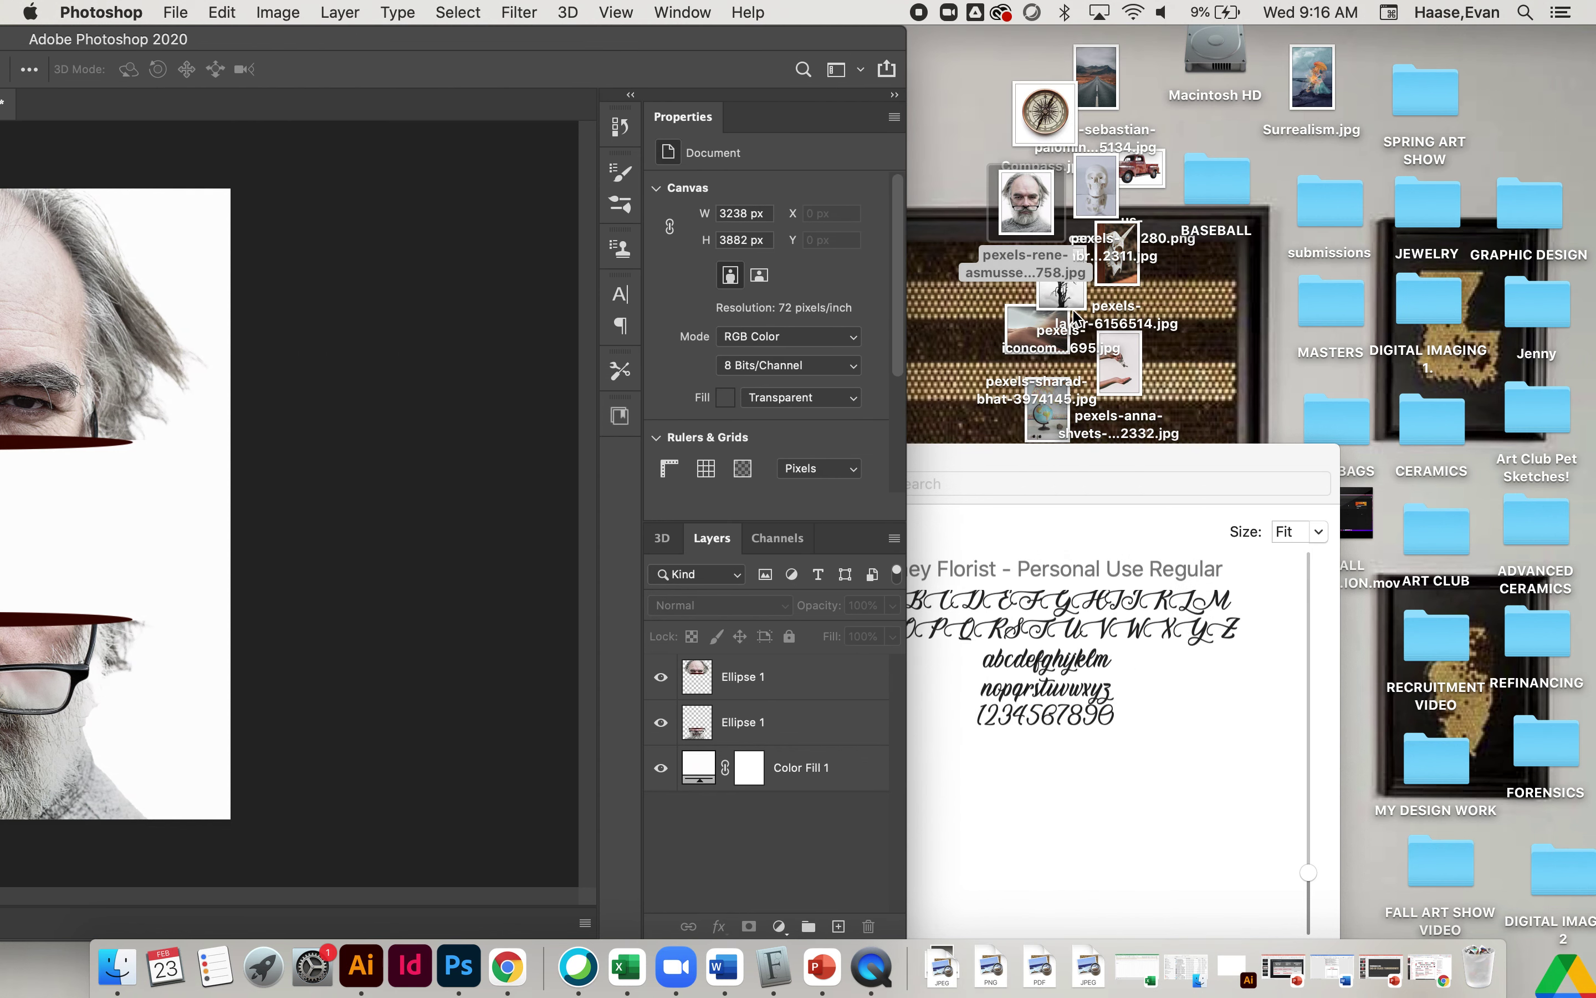
{"action": "left_click", "coordinate": [1103, 204]}
{"action": "left_click_drag", "start_coordinate": [1110, 206], "coordinate": [33, 541]}
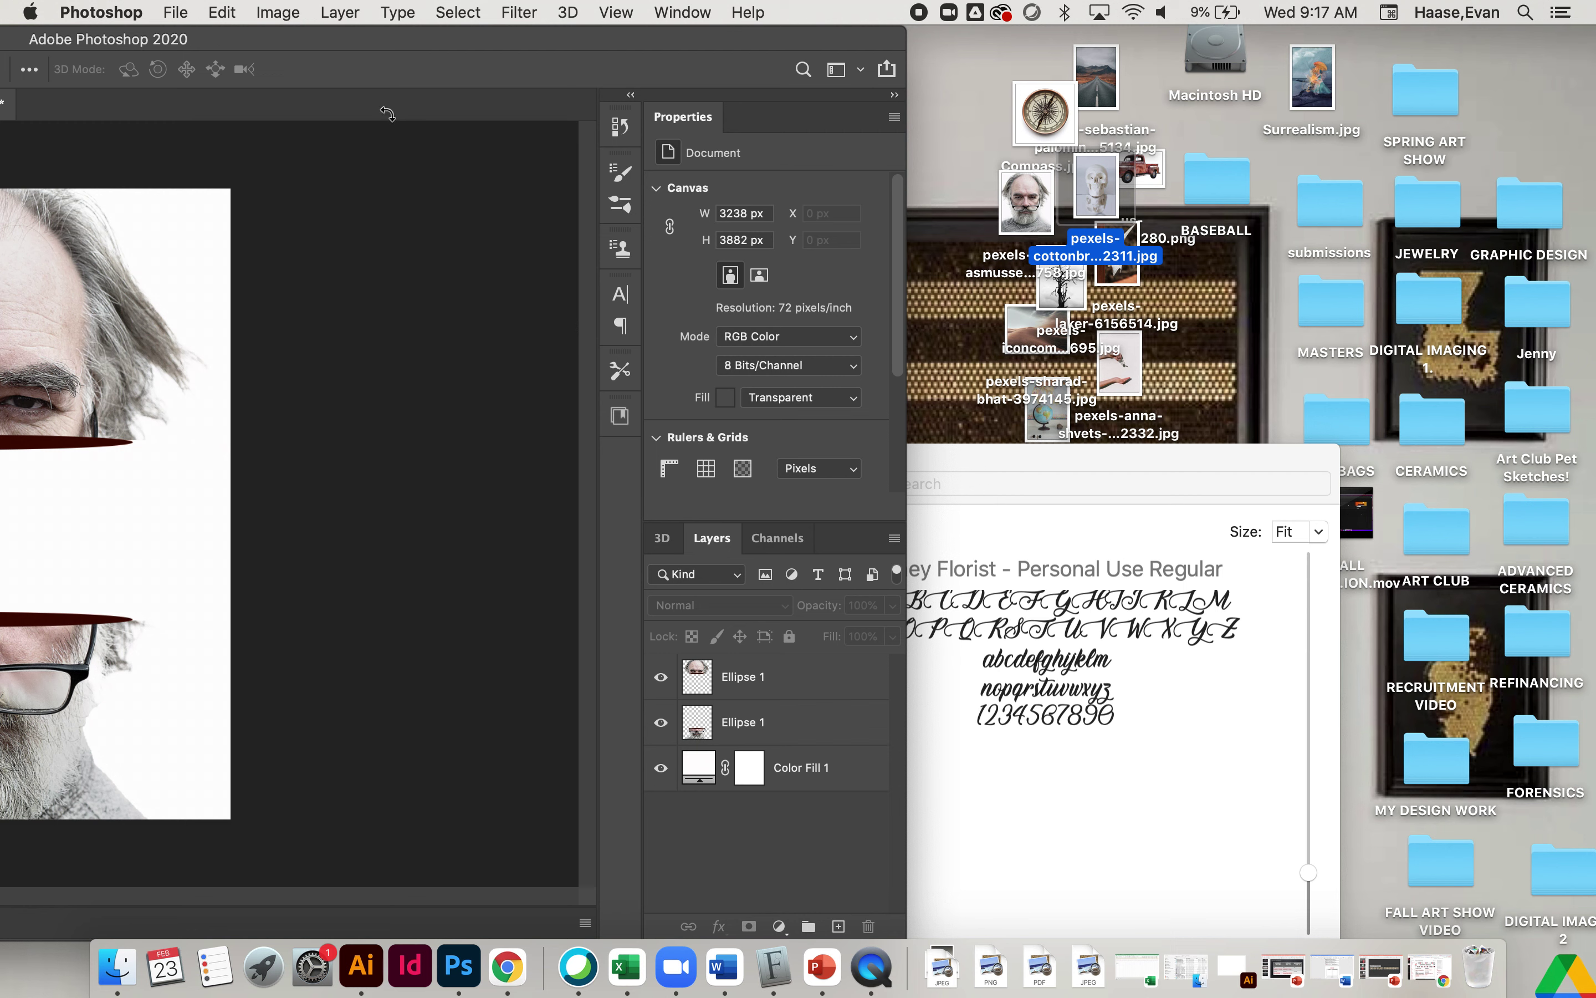
{"action": "left_click_drag", "start_coordinate": [474, 48], "coordinate": [1042, 32]}
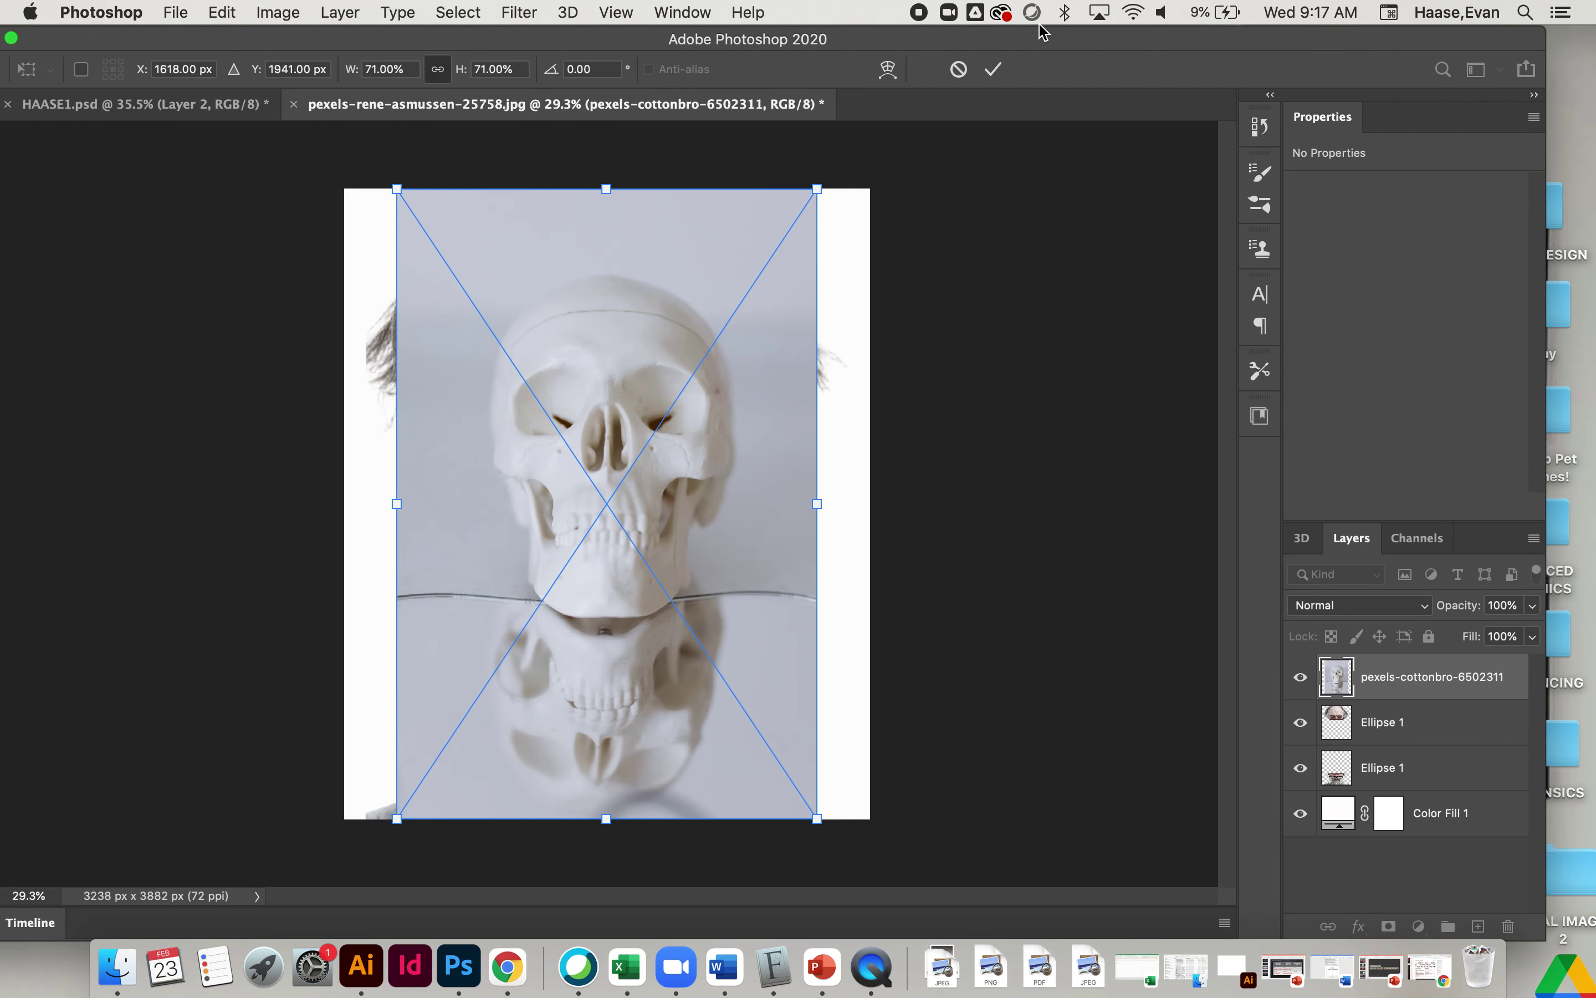
{"action": "key", "text": "Return"}
{"action": "left_click_drag", "start_coordinate": [930, 36], "coordinate": [1126, 36]}
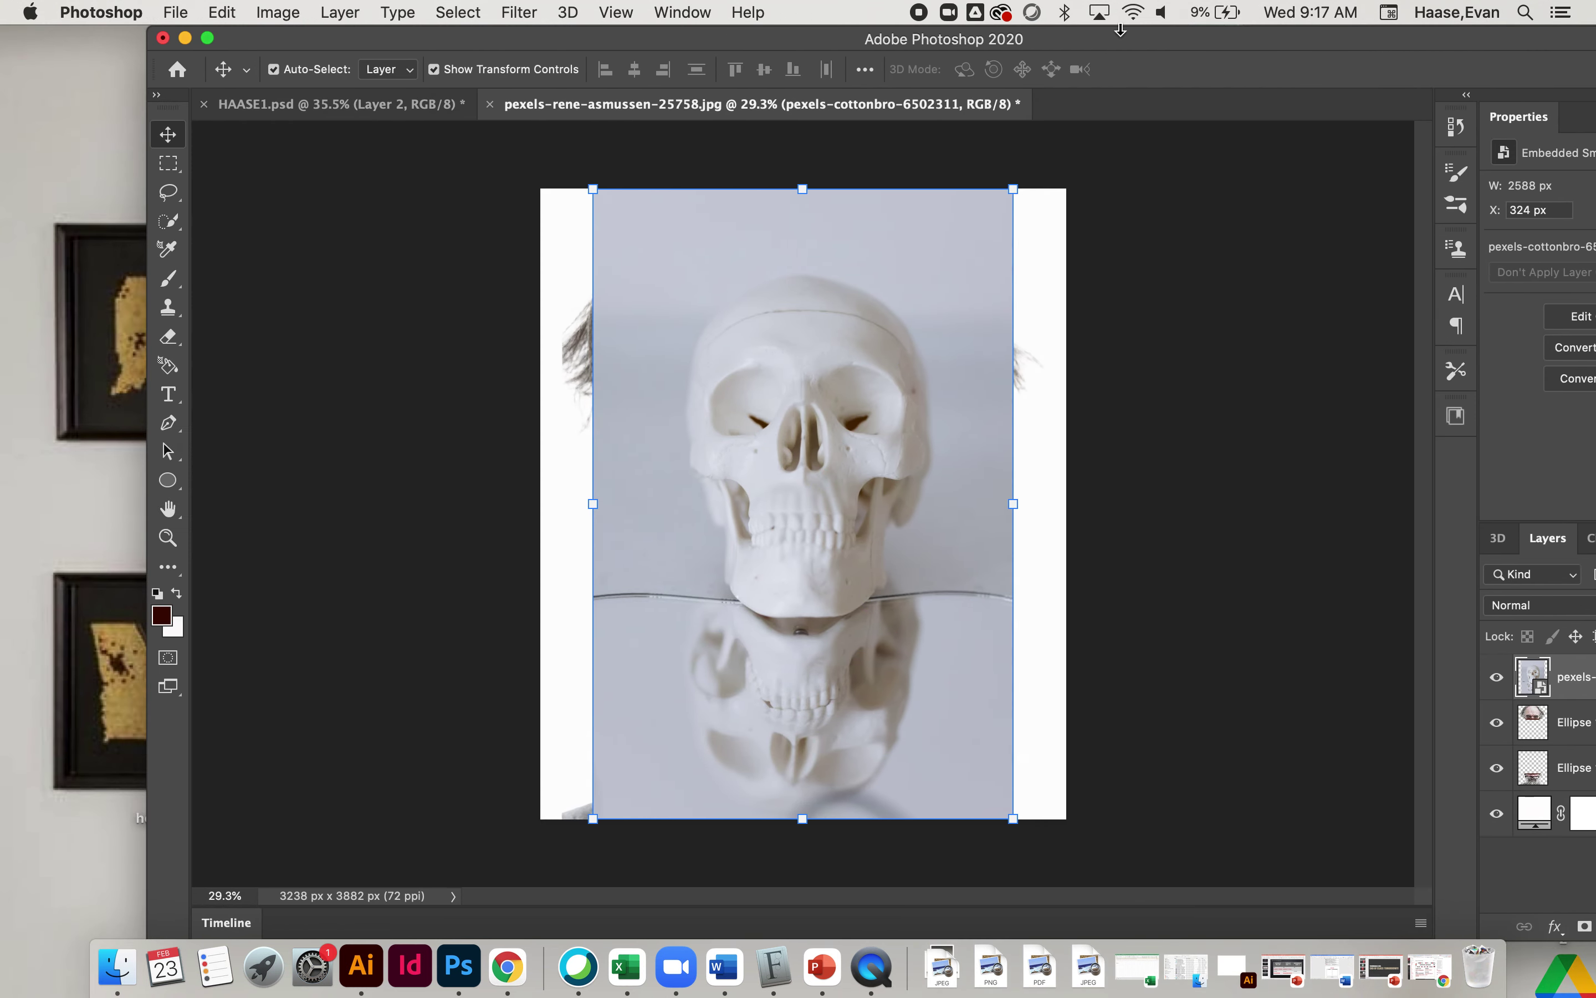
Create a selection of the skull with Select Subject and set the Quick Selection tool to subtract
{"action": "left_click", "coordinate": [166, 223]}
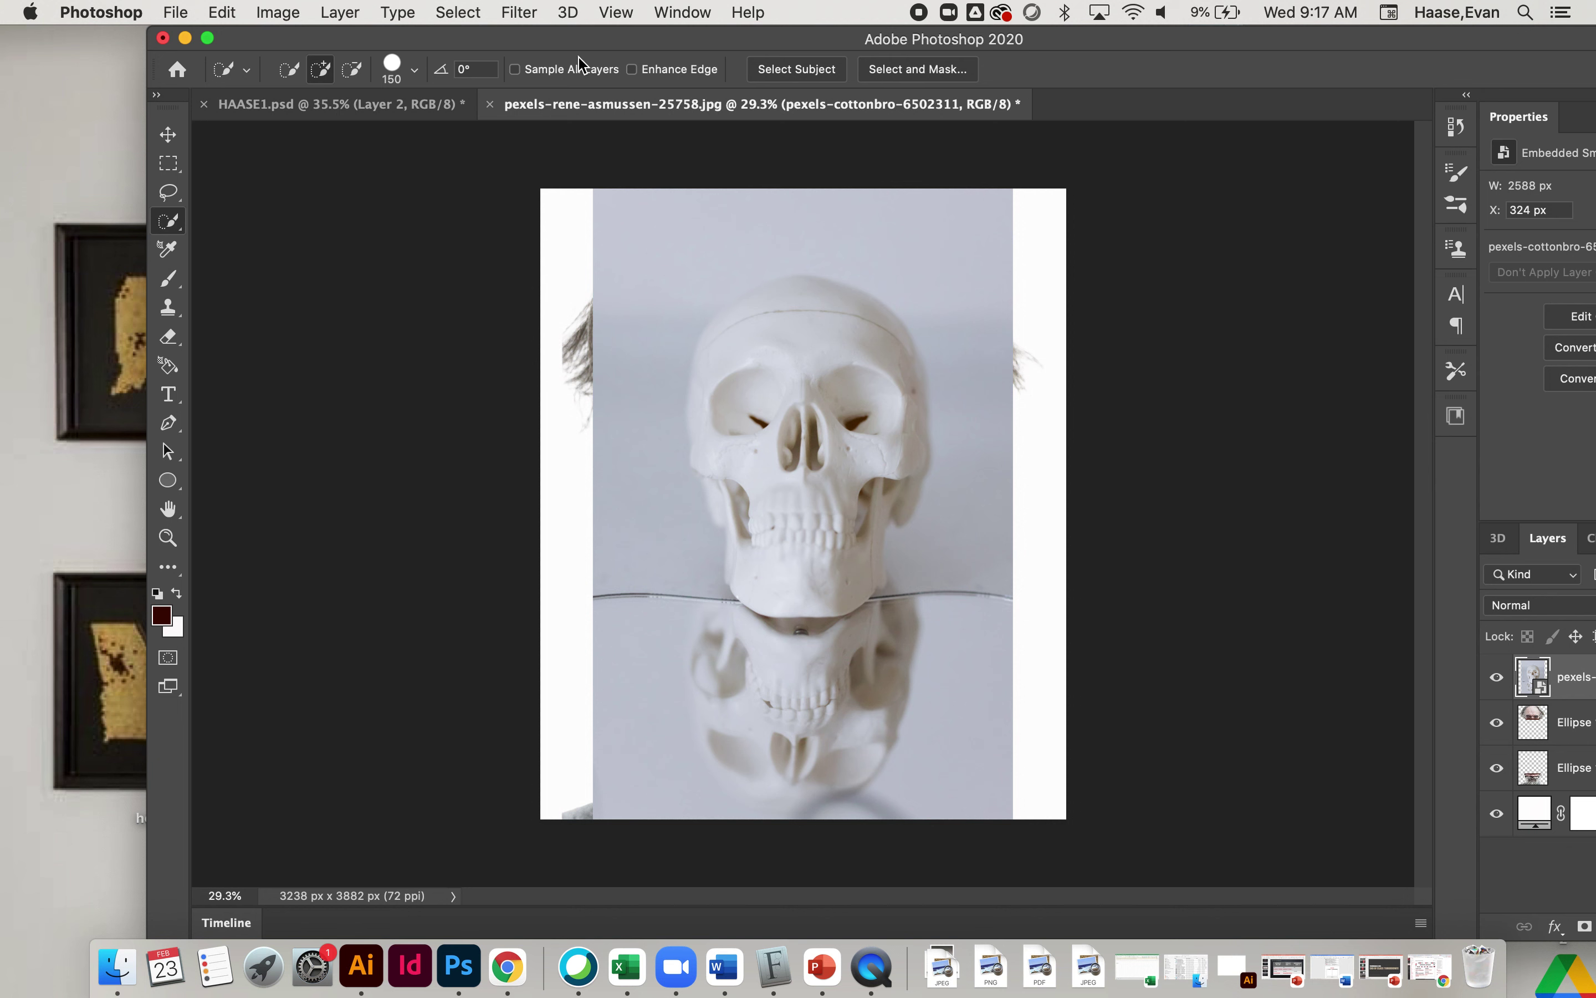
{"action": "left_click", "coordinate": [791, 69]}
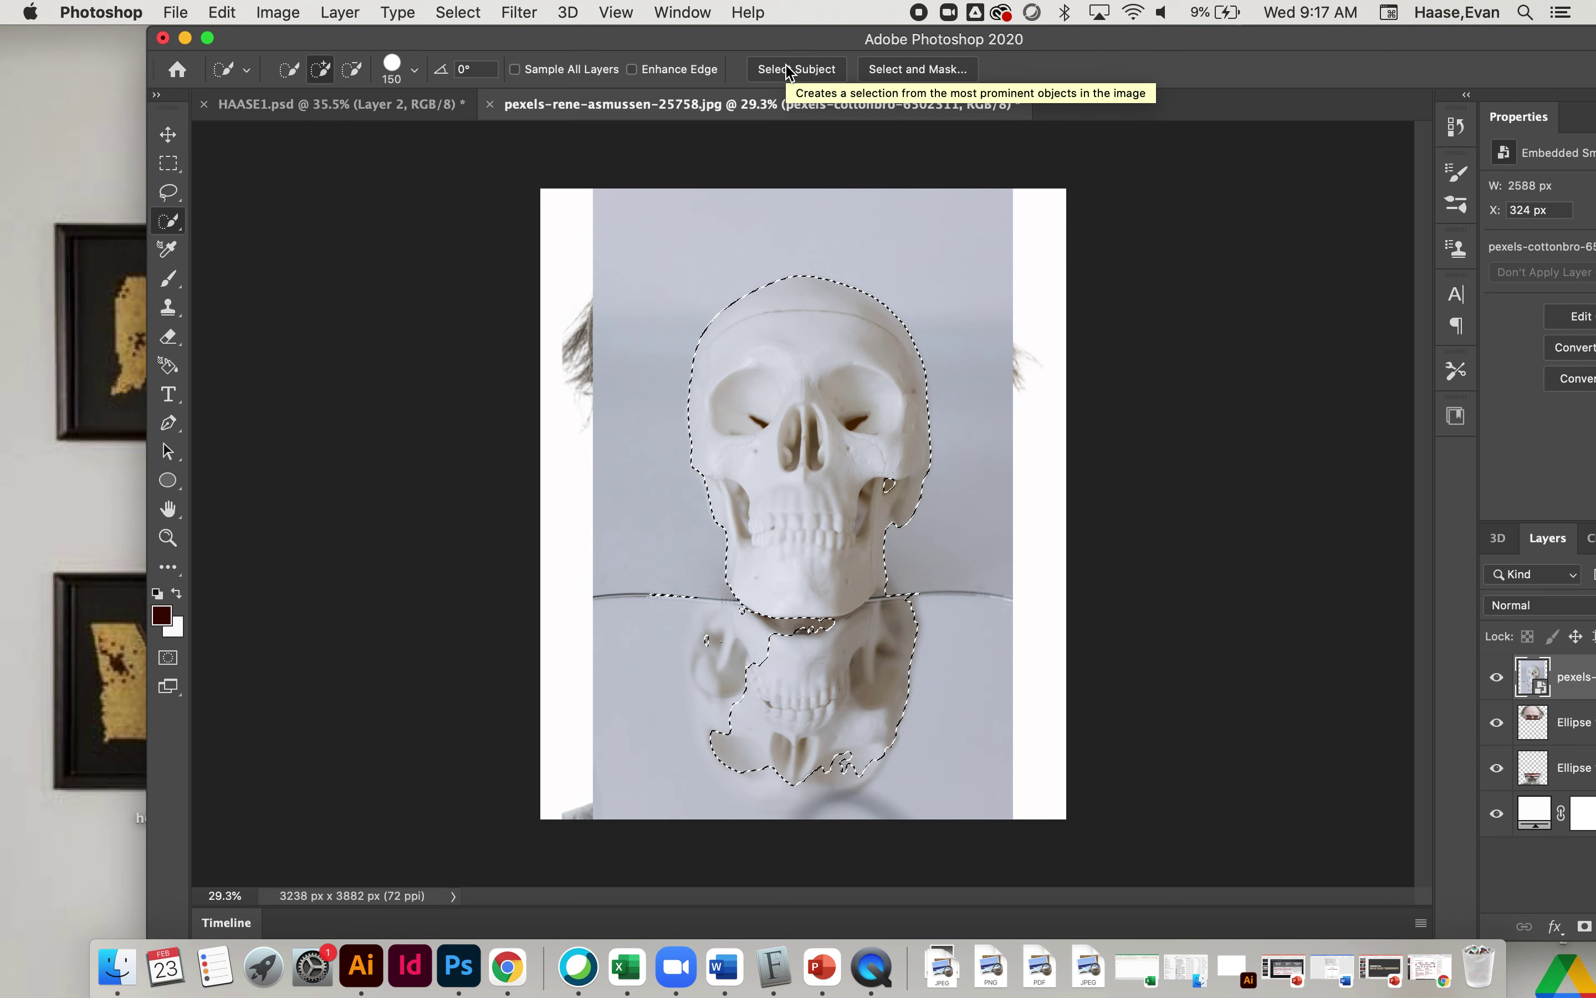
{"action": "left_click", "coordinate": [353, 68]}
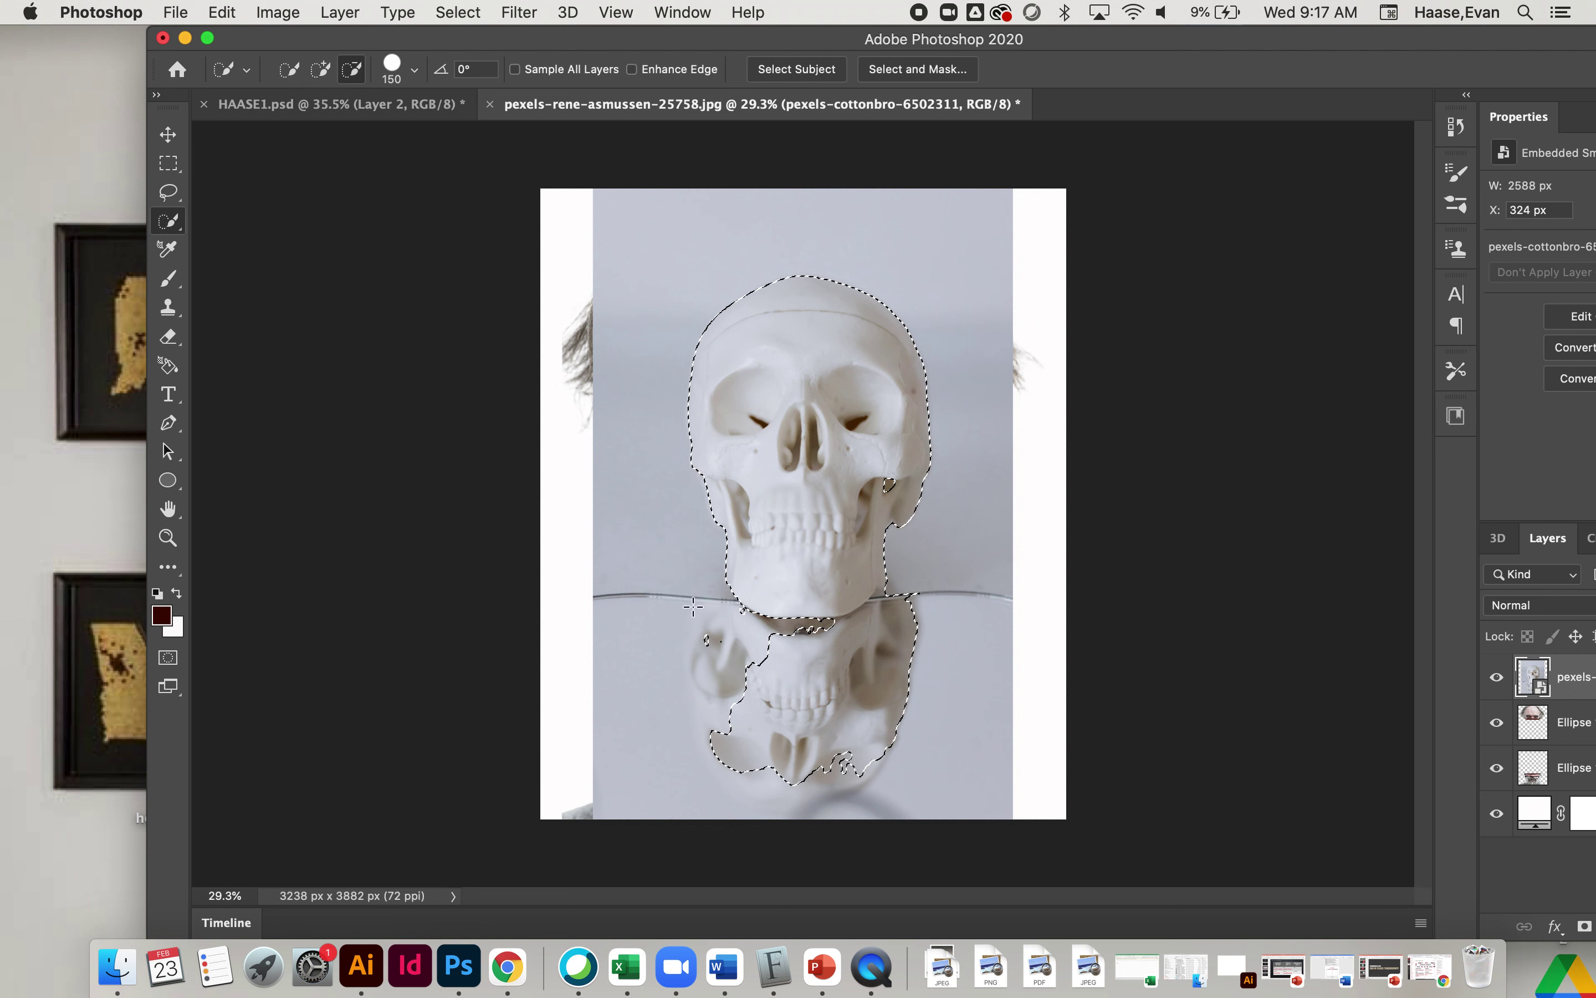
{"action": "left_click", "coordinate": [725, 755]}
{"action": "left_click_drag", "start_coordinate": [724, 755], "coordinate": [866, 727]}
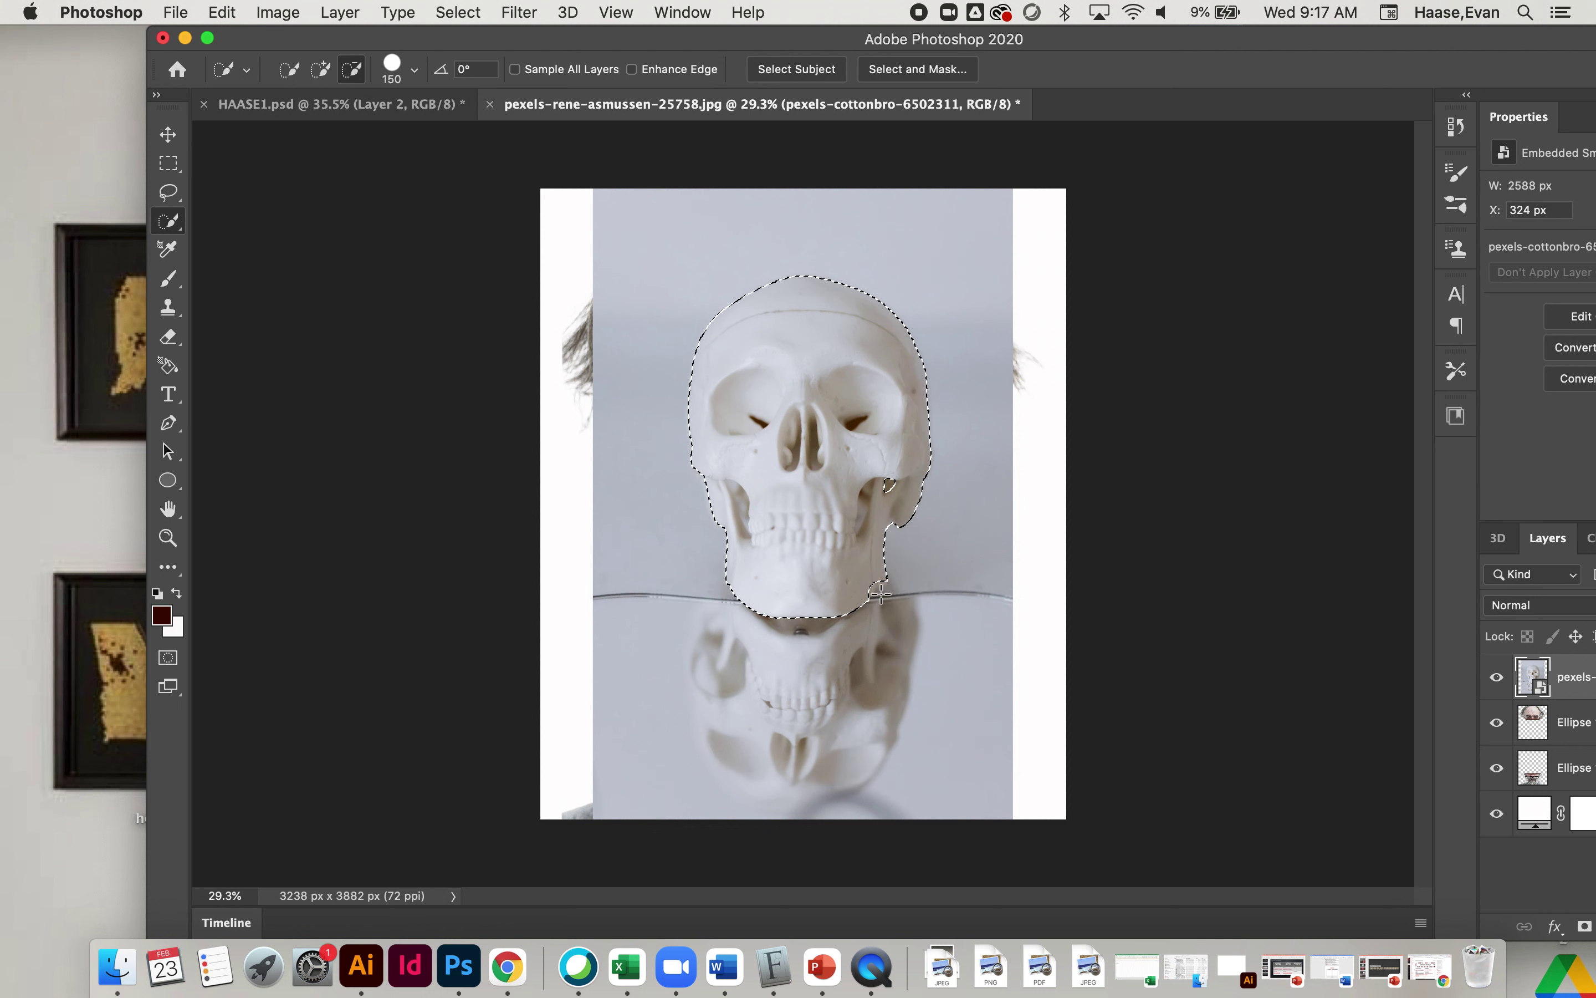
{"action": "key", "text": "super+z"}
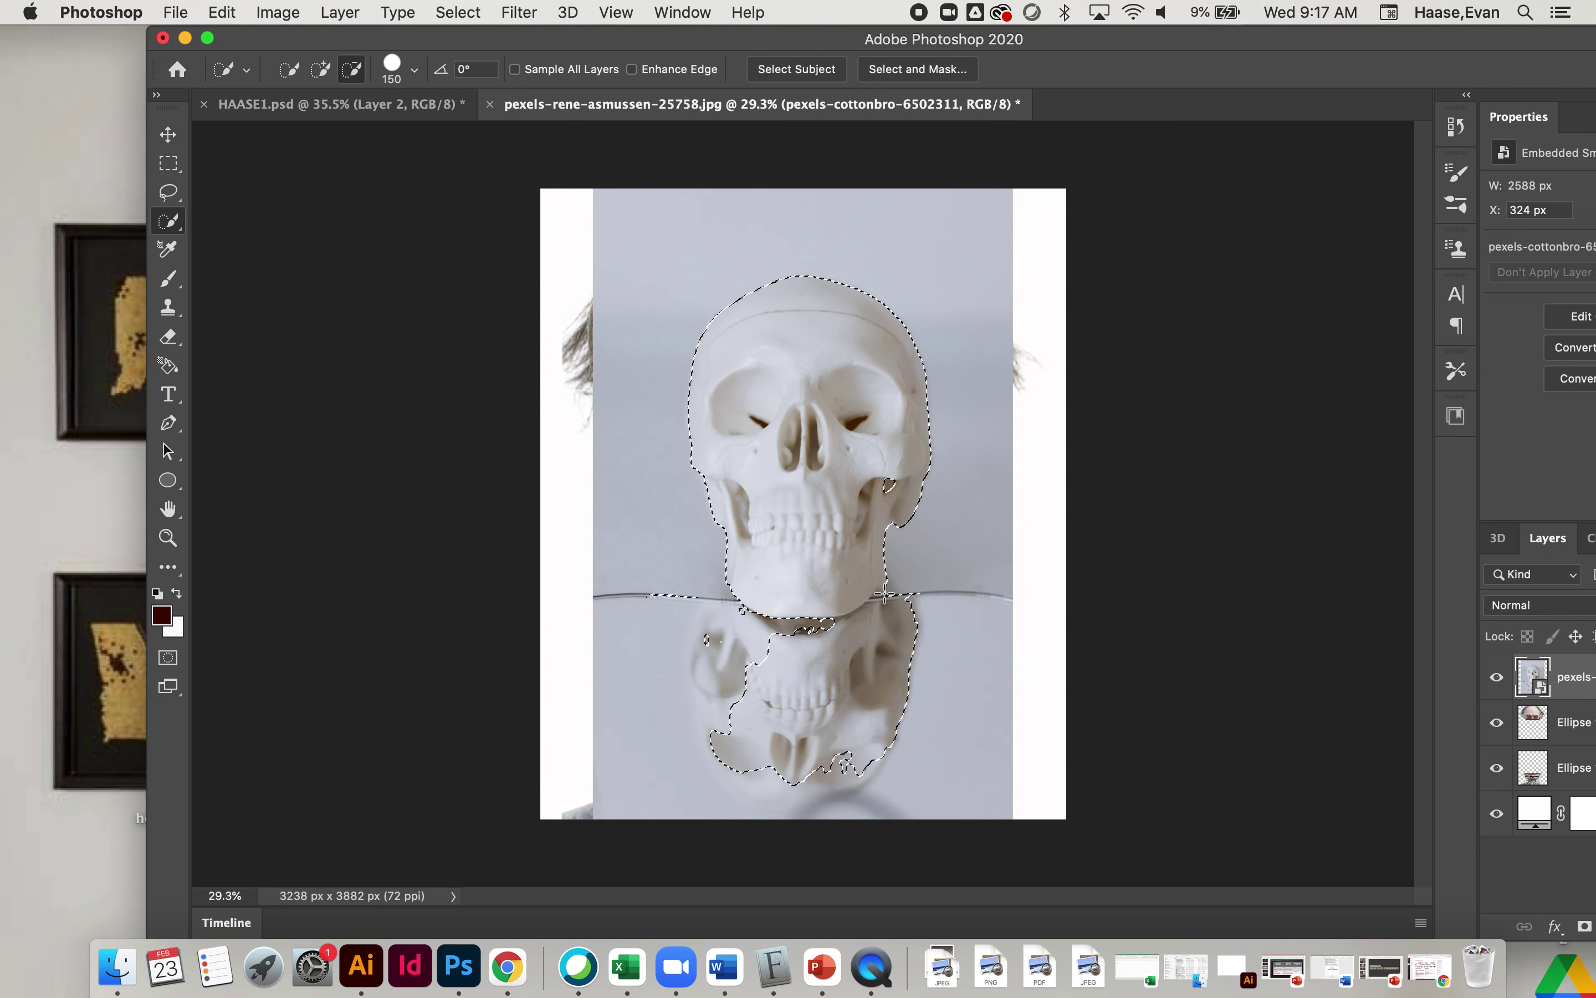
Subtract the mirrored reflection and table line from the skull selection and switch the tool back to adding
{"action": "mouse_move", "coordinate": [886, 602]}
{"action": "left_mouse_down"}
{"action": "mouse_move", "coordinate": [901, 684]}
{"action": "mouse_move", "coordinate": [799, 736]}
{"action": "mouse_move", "coordinate": [722, 711]}
{"action": "left_mouse_up"}
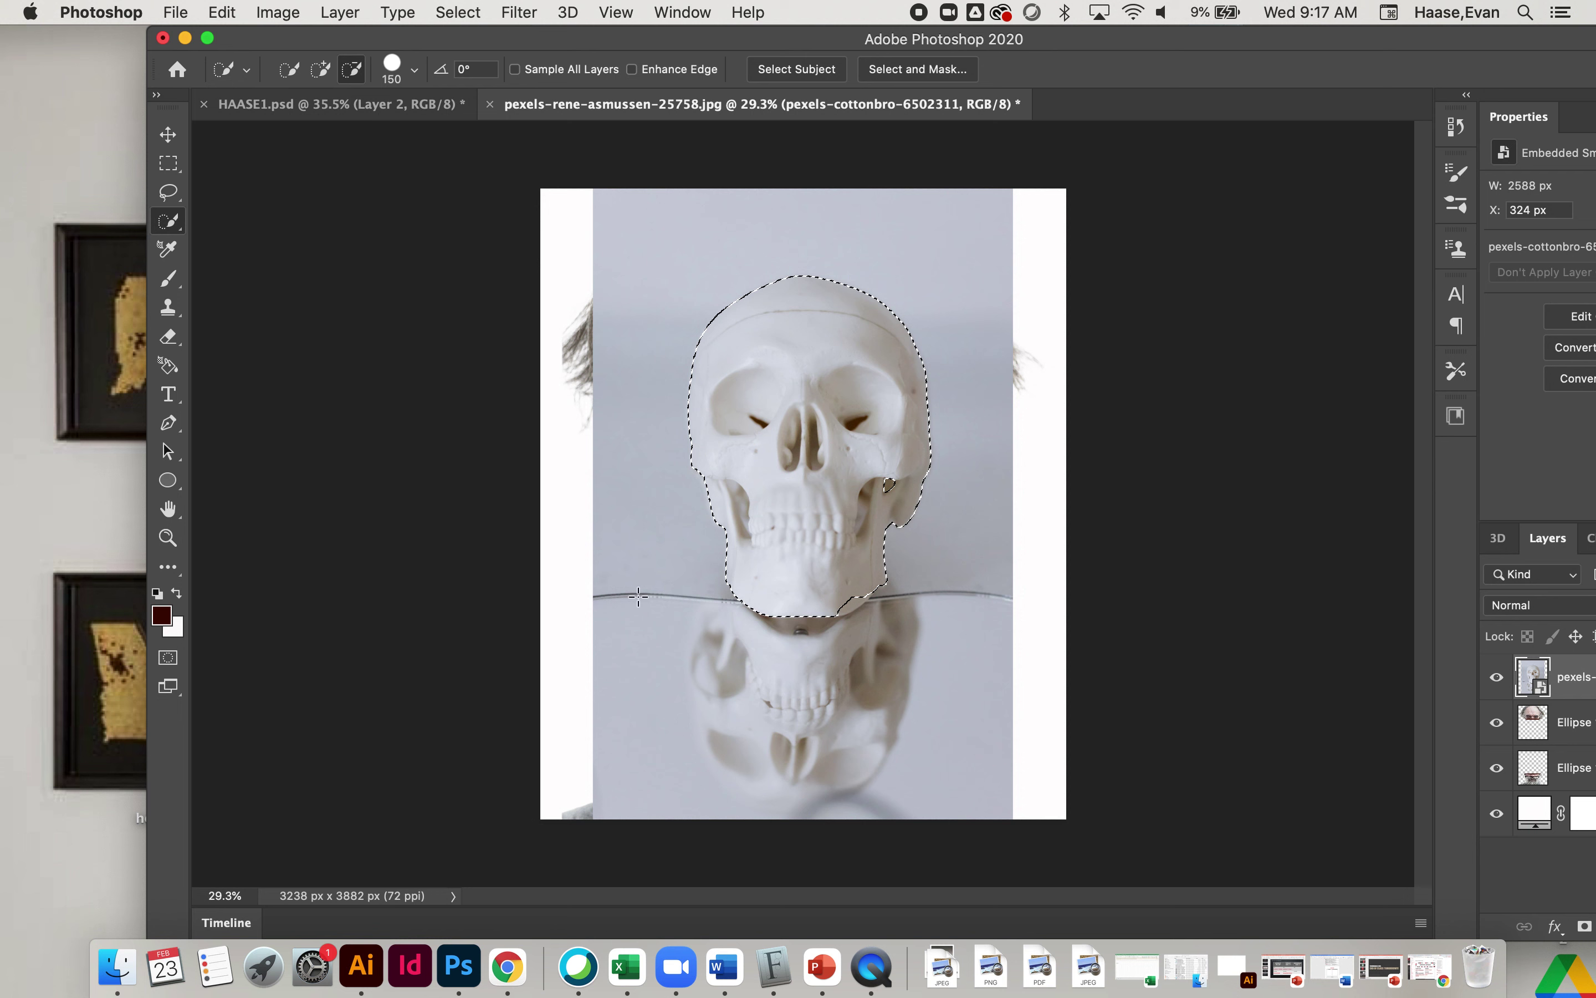
{"action": "left_click", "coordinate": [320, 68]}
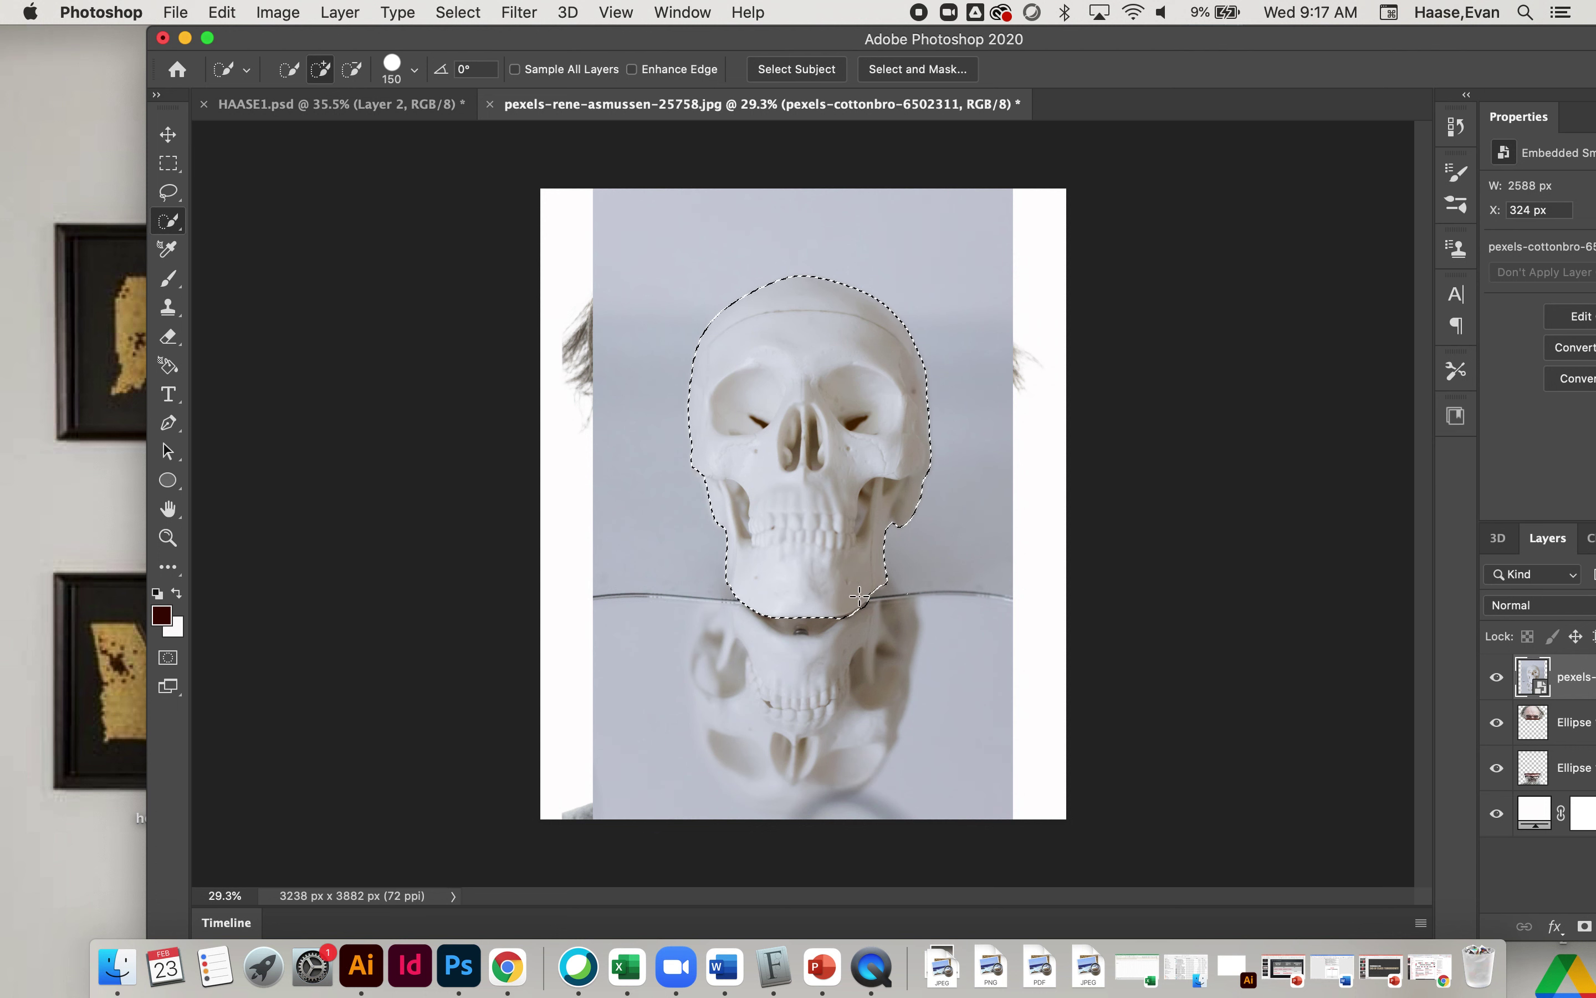
Copy the selected skull to its own layer and delete the placed skull photo layer
{"action": "key", "text": "super+j"}
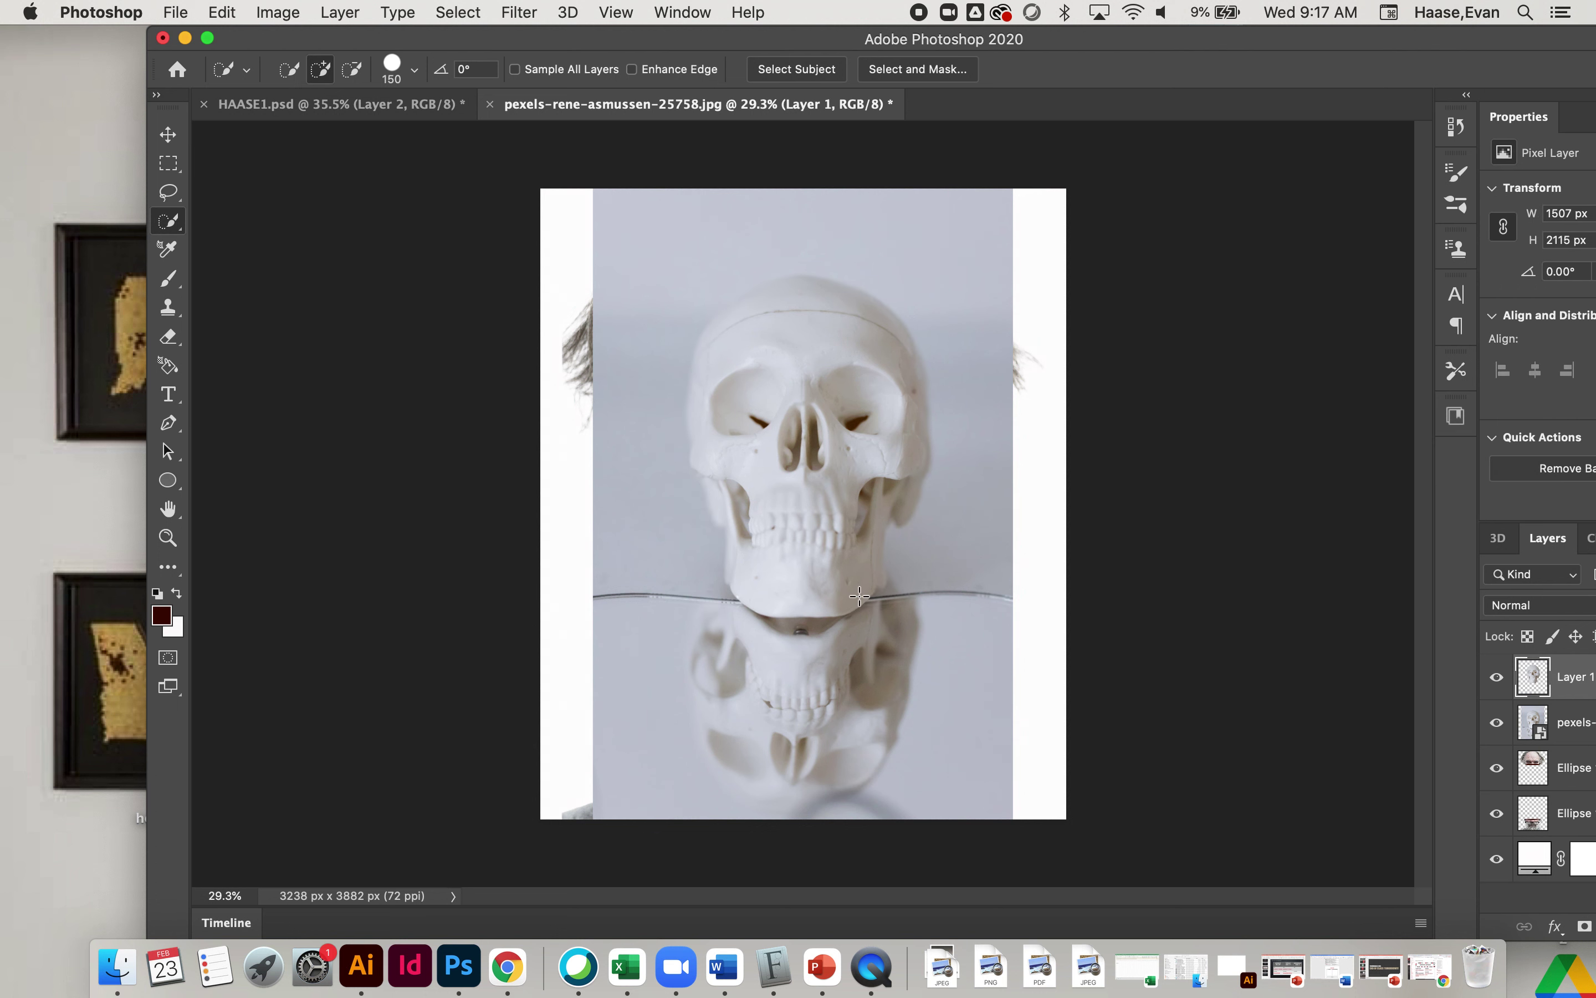
{"action": "left_click", "coordinate": [1565, 739]}
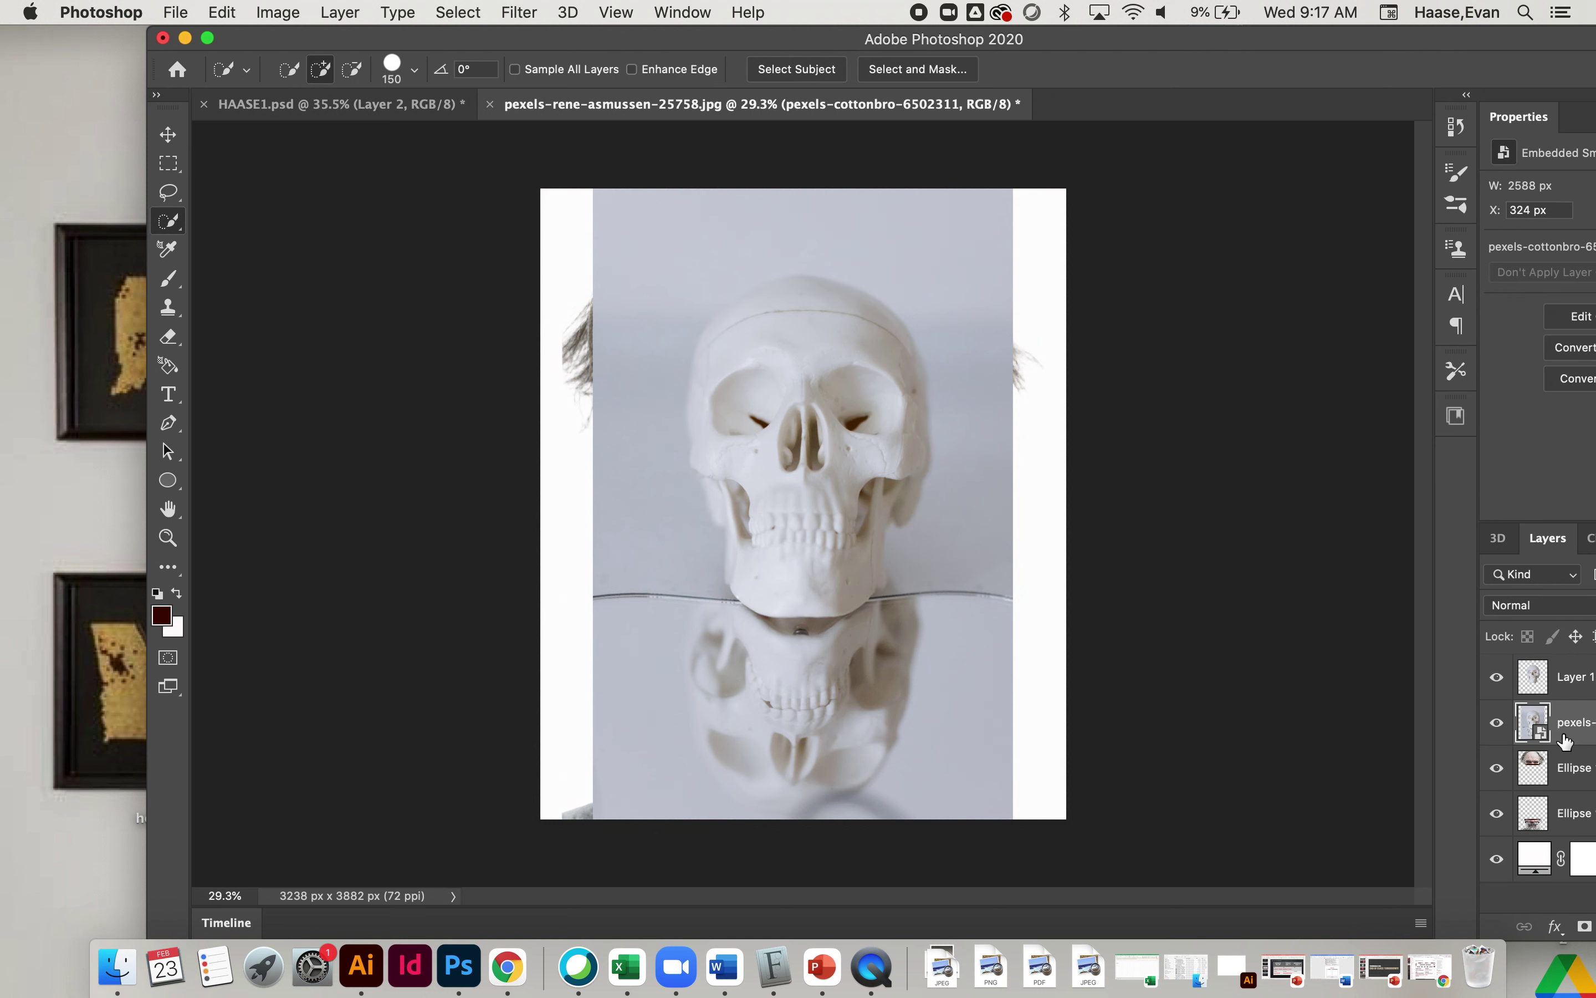
{"action": "key", "text": "BackSpace"}
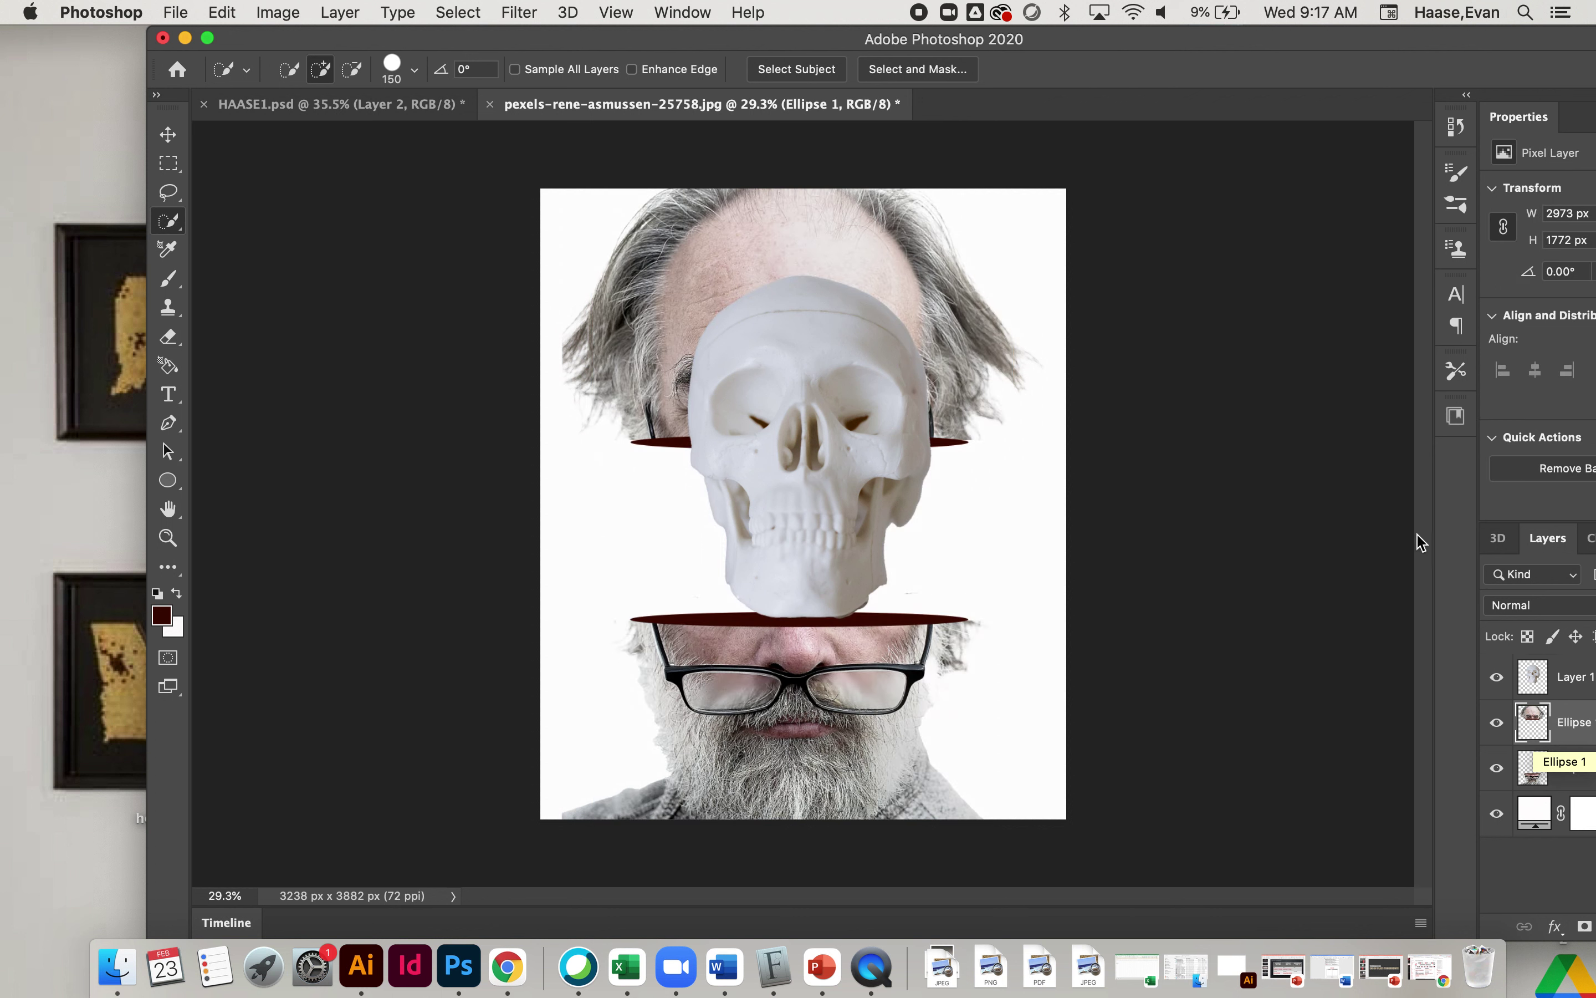
Move the skull down so it spans the gap and overlaps both maroon ellipses
{"action": "left_click", "coordinate": [157, 135]}
{"action": "left_click_drag", "start_coordinate": [826, 552], "coordinate": [806, 617]}
{"action": "left_click_drag", "start_coordinate": [816, 541], "coordinate": [831, 548]}
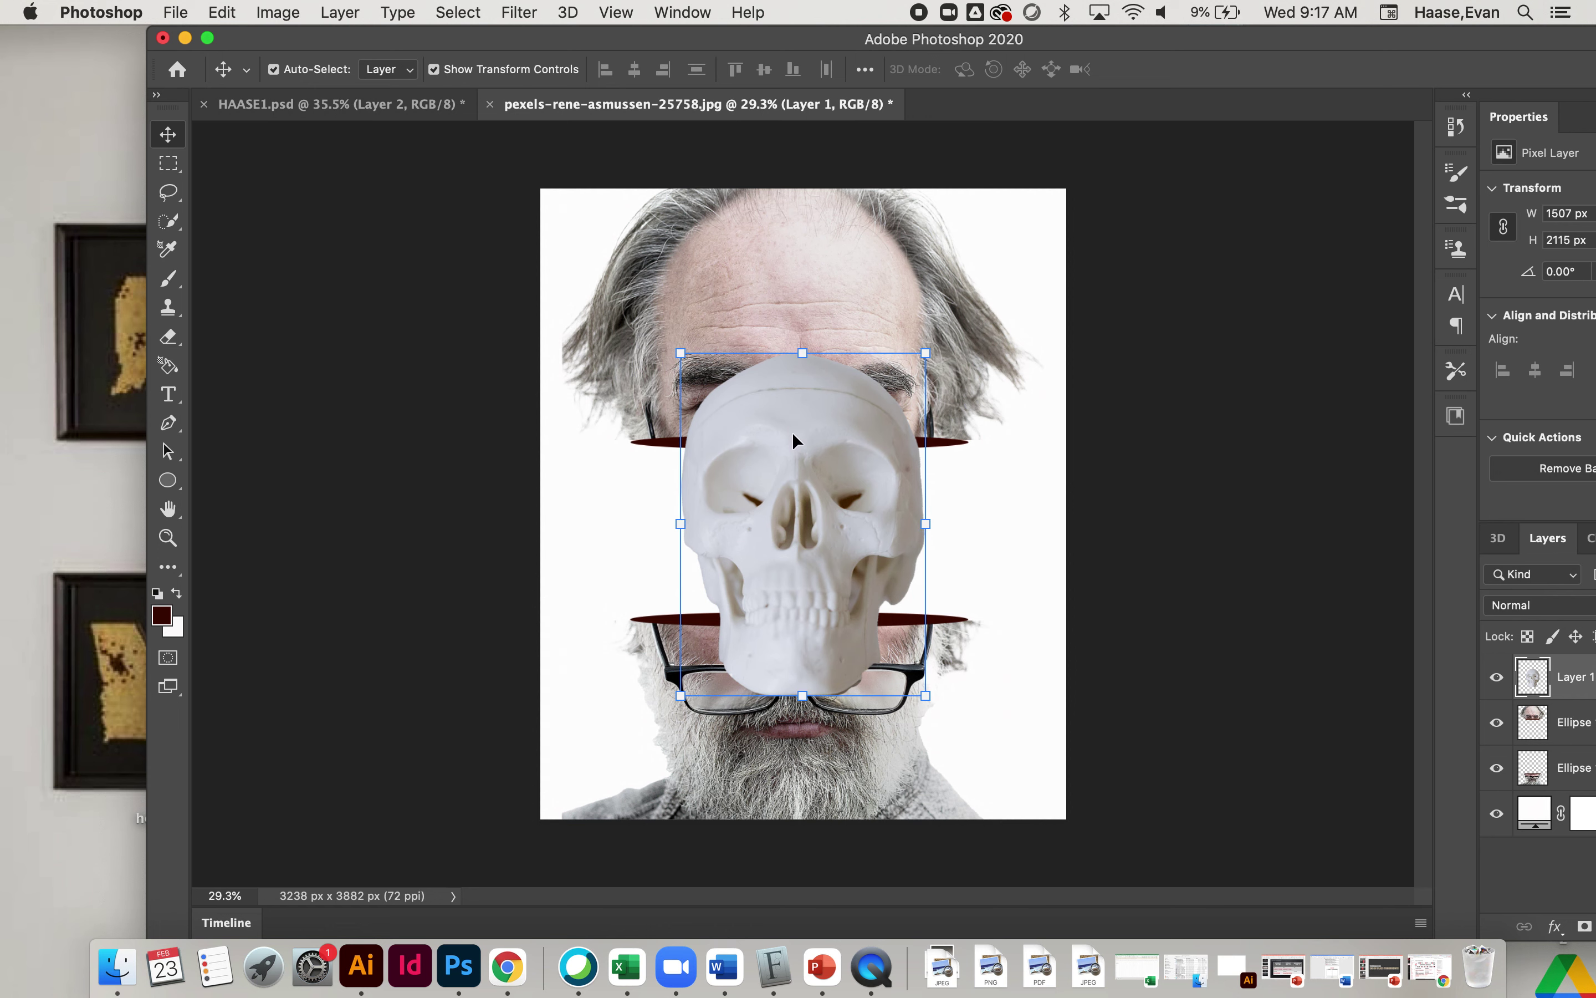
Add a layer mask to the skull layer
{"action": "scroll", "coordinate": [792, 432], "scroll_direction": "up", "scroll_amount": 5}
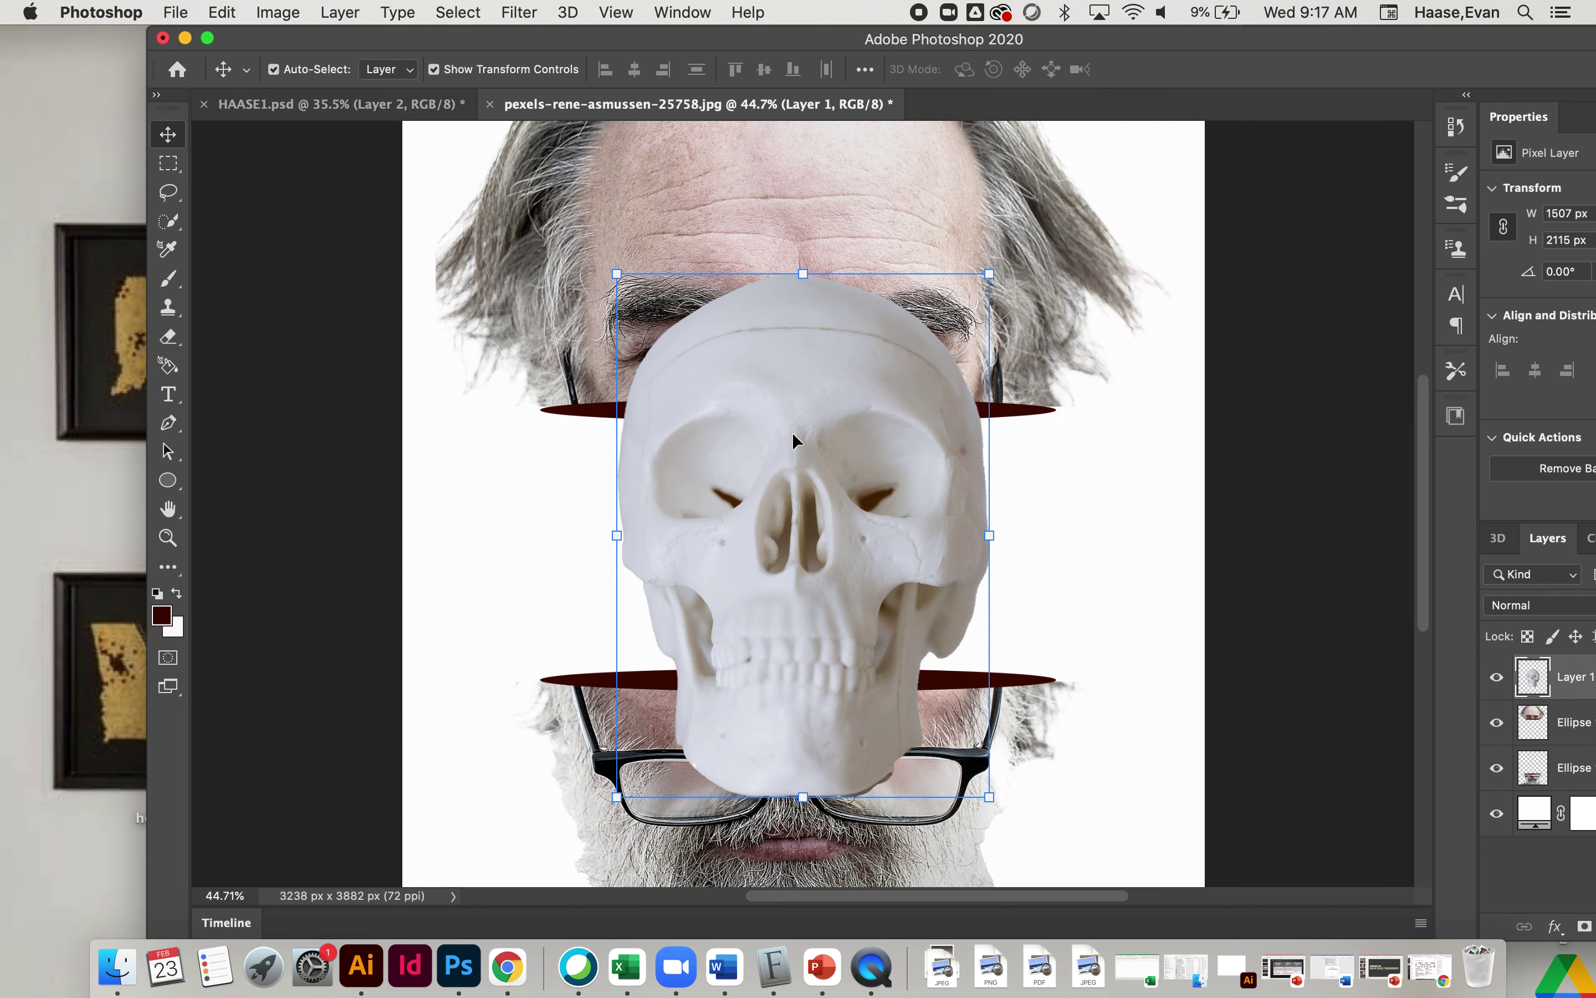
{"action": "left_click_drag", "start_coordinate": [1325, 41], "coordinate": [1222, 41]}
{"action": "left_click", "coordinate": [1482, 926]}
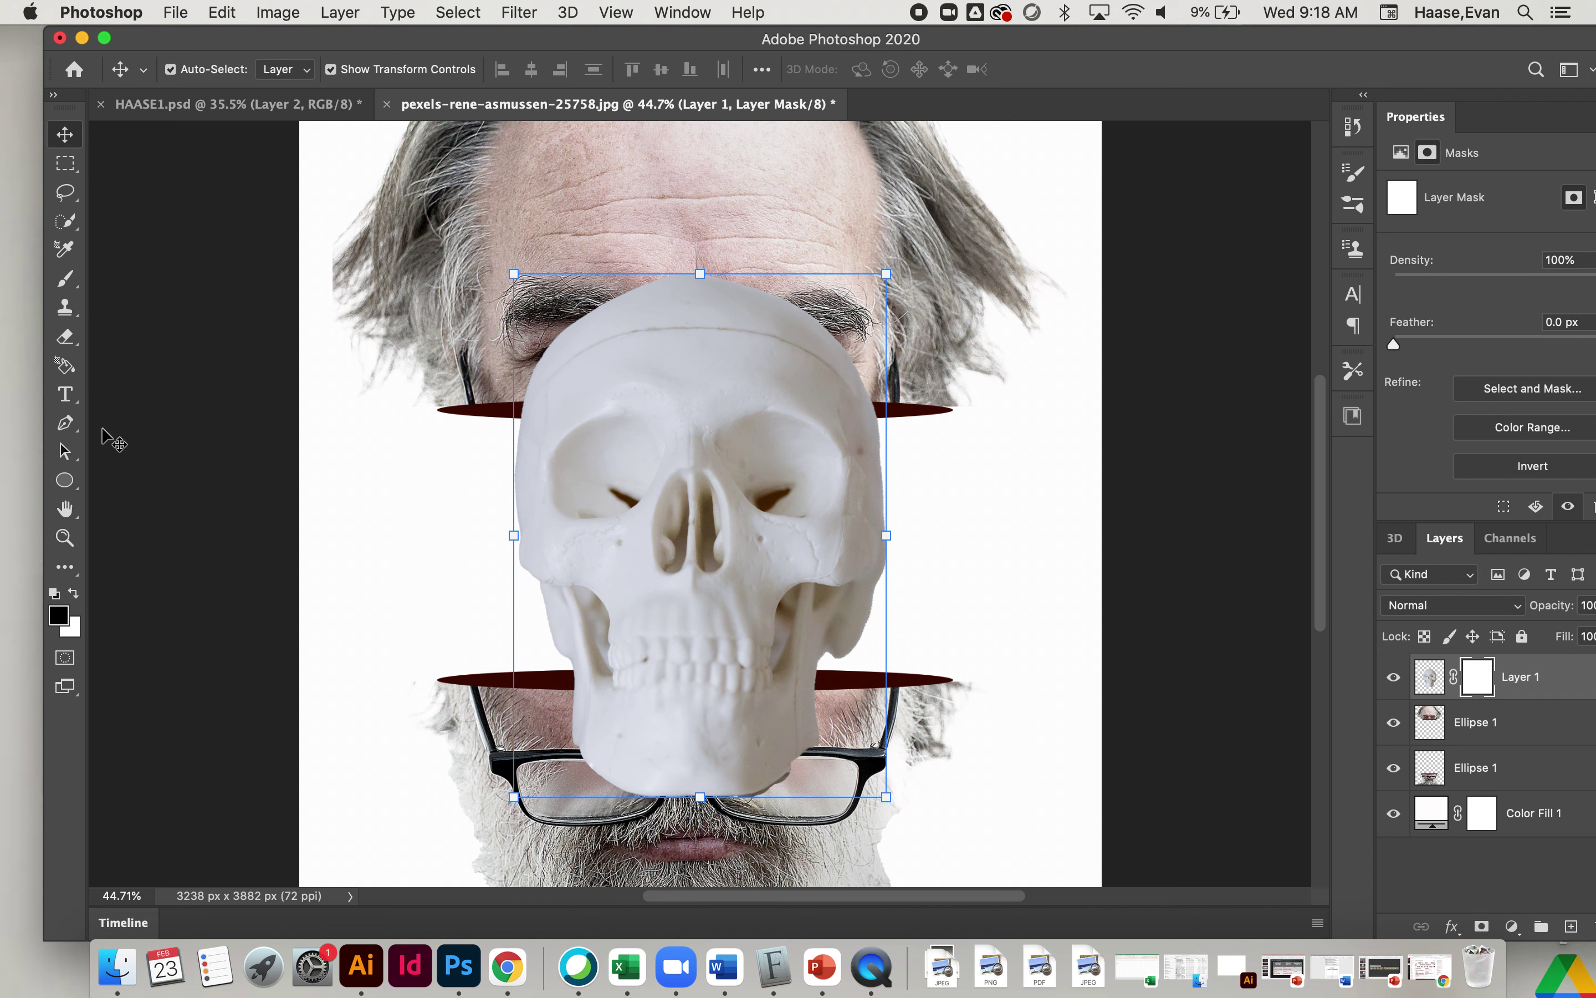
{"action": "left_click", "coordinate": [305, 421]}
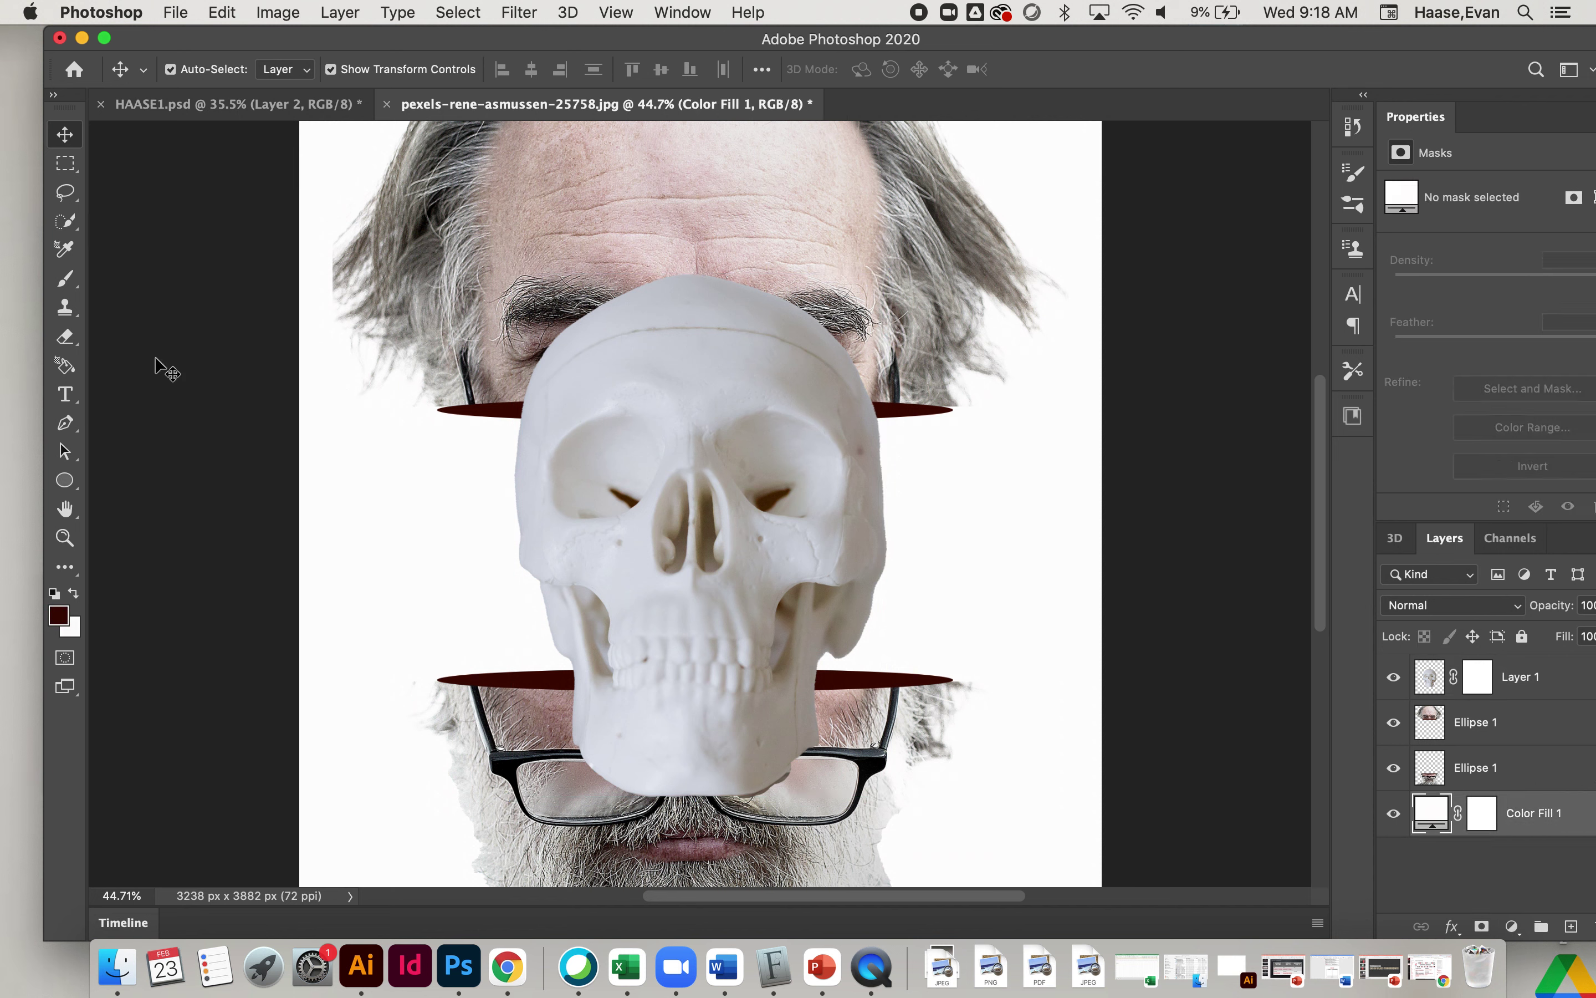
Choose the Brush tool with black as the foreground color and target the skull layer's mask
{"action": "left_click", "coordinate": [69, 283]}
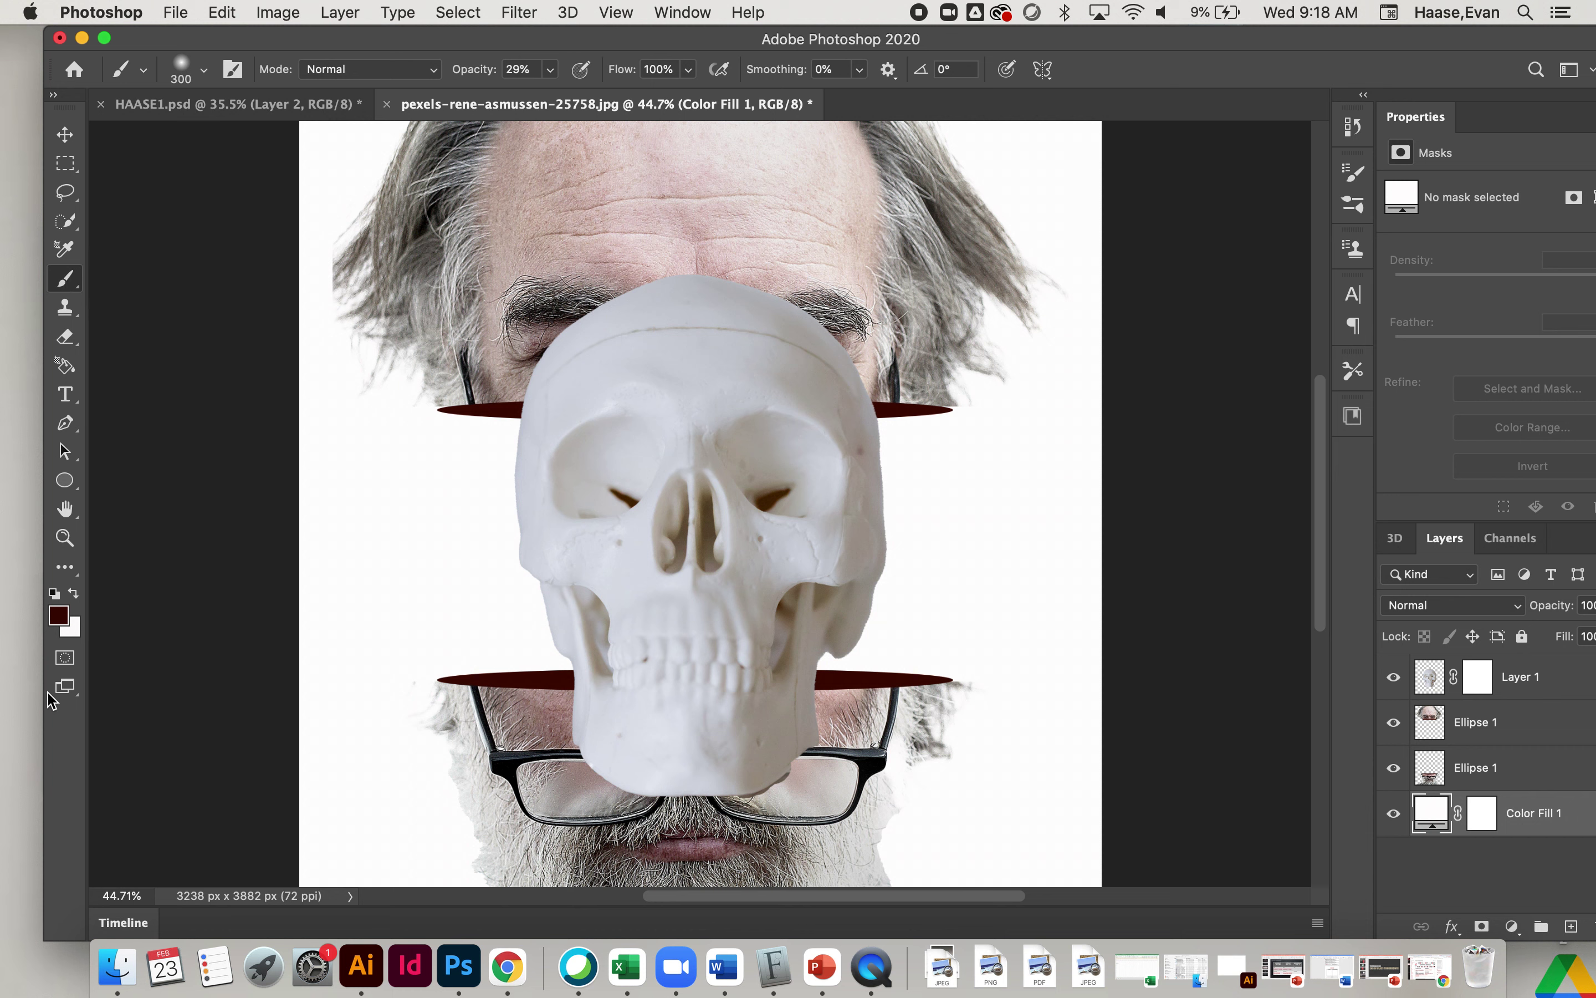
{"action": "left_click", "coordinate": [59, 616]}
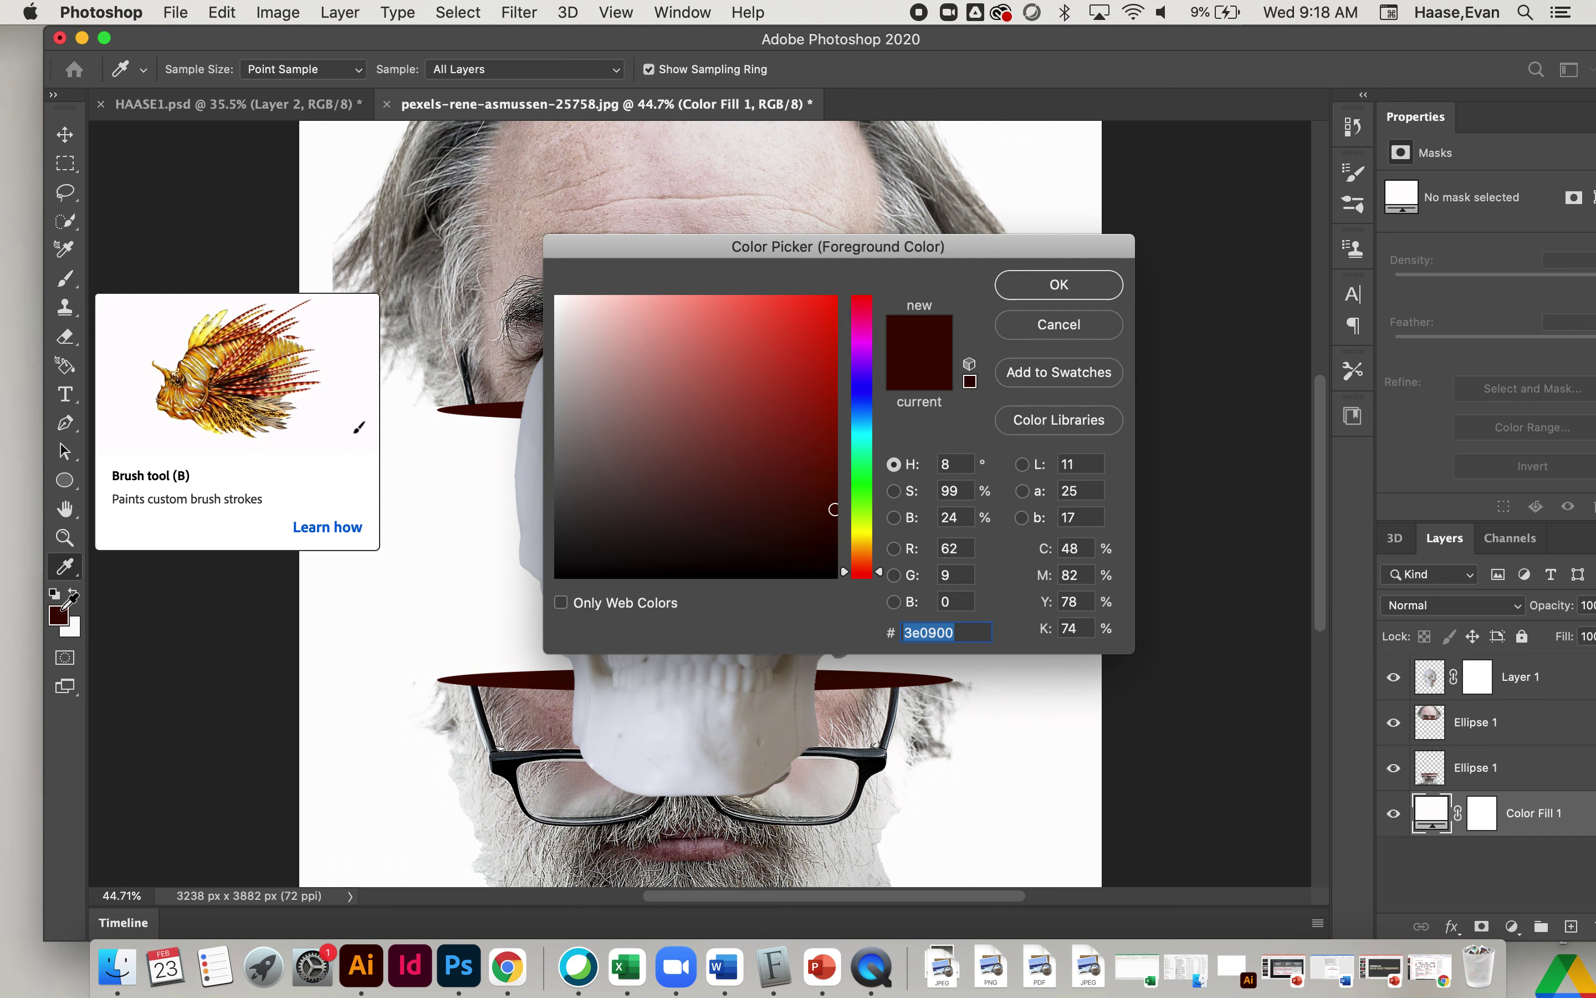
{"action": "left_click", "coordinate": [557, 577]}
{"action": "left_click", "coordinate": [1096, 285]}
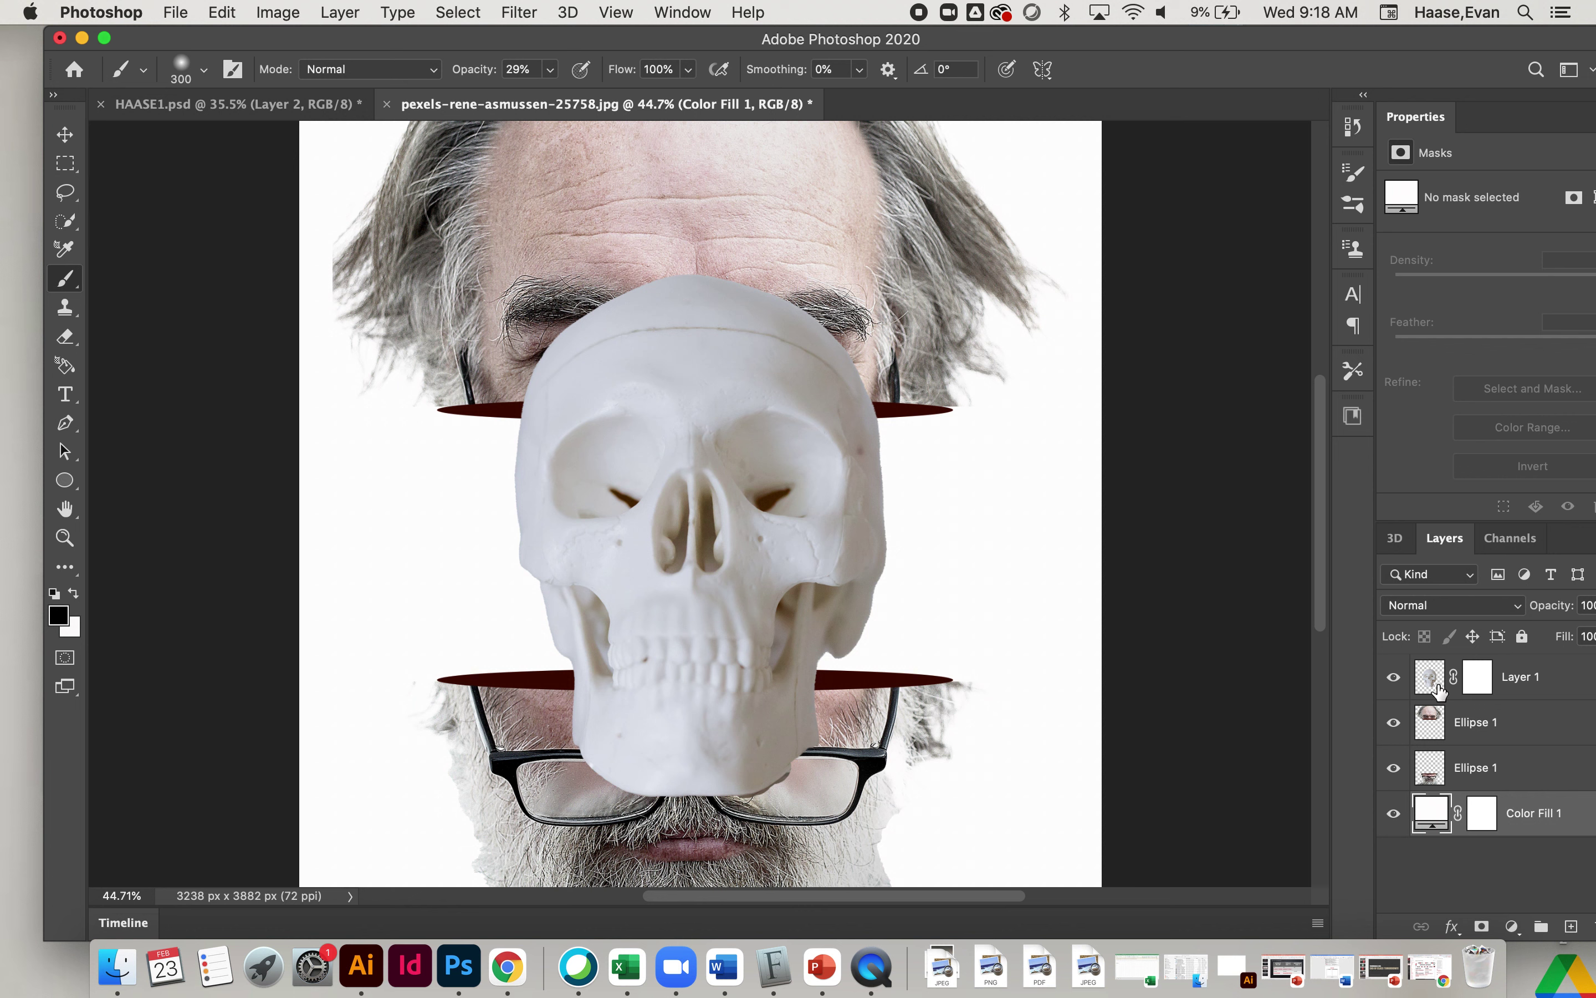
{"action": "left_click", "coordinate": [1478, 685]}
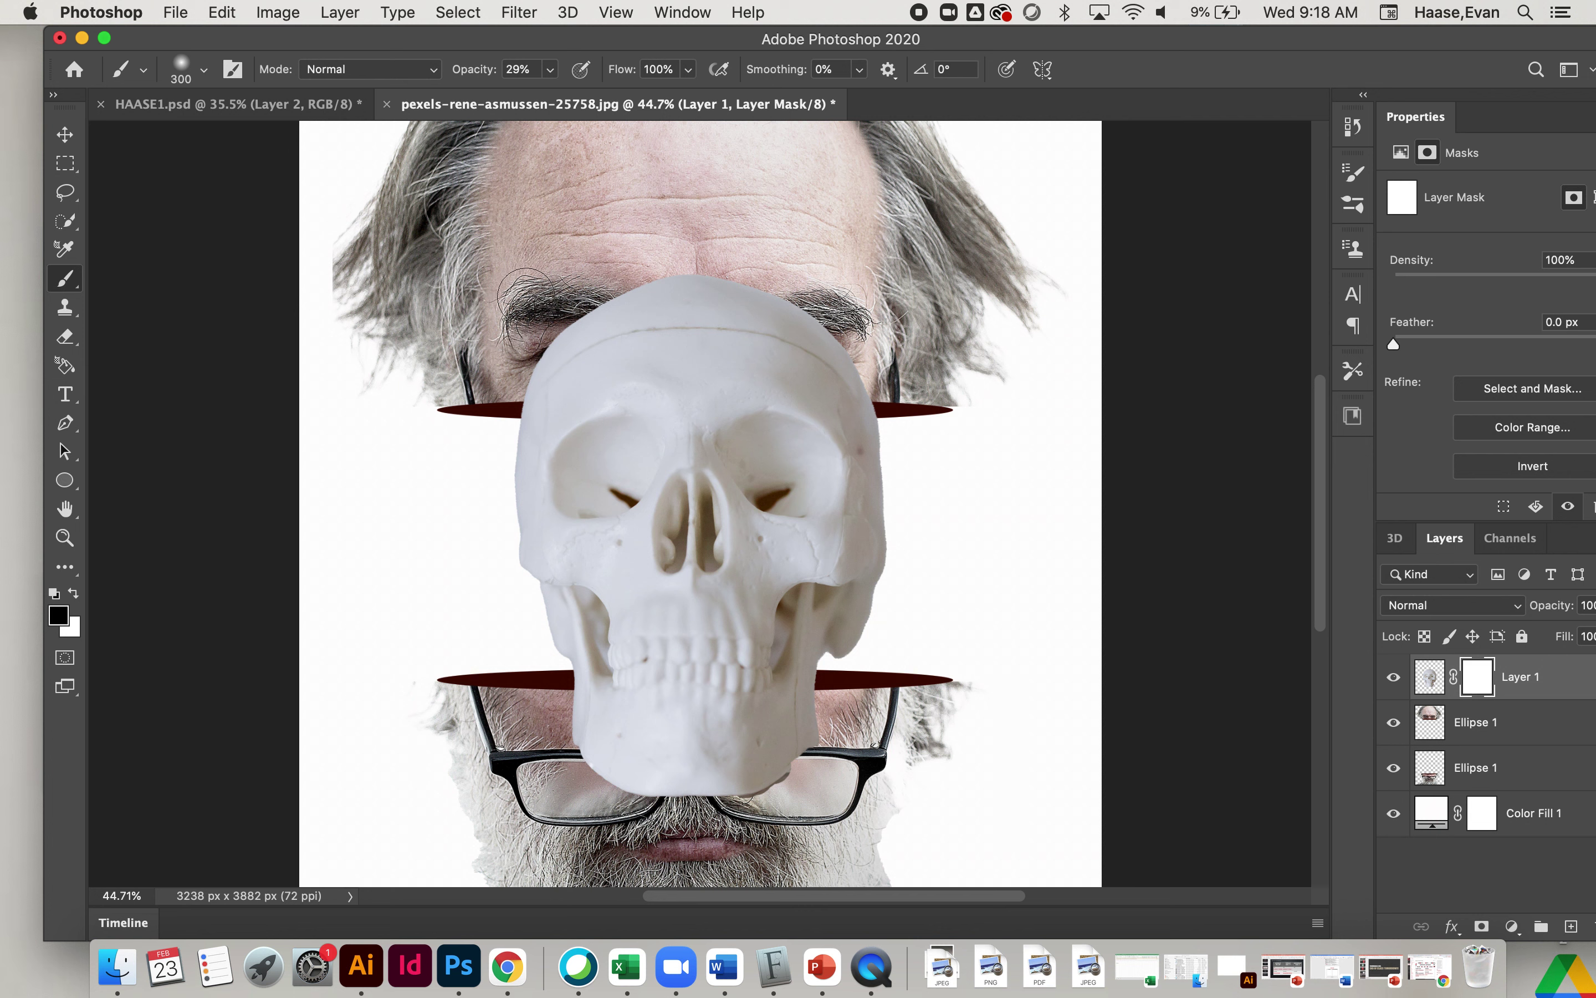
{"action": "mouse_move", "coordinate": [541, 370]}
{"action": "left_mouse_down"}
{"action": "mouse_move", "coordinate": [648, 340]}
{"action": "mouse_move", "coordinate": [481, 371]}
{"action": "mouse_move", "coordinate": [710, 311]}
{"action": "mouse_move", "coordinate": [609, 329]}
{"action": "mouse_move", "coordinate": [647, 323]}
{"action": "mouse_move", "coordinate": [548, 380]}
{"action": "left_mouse_up"}
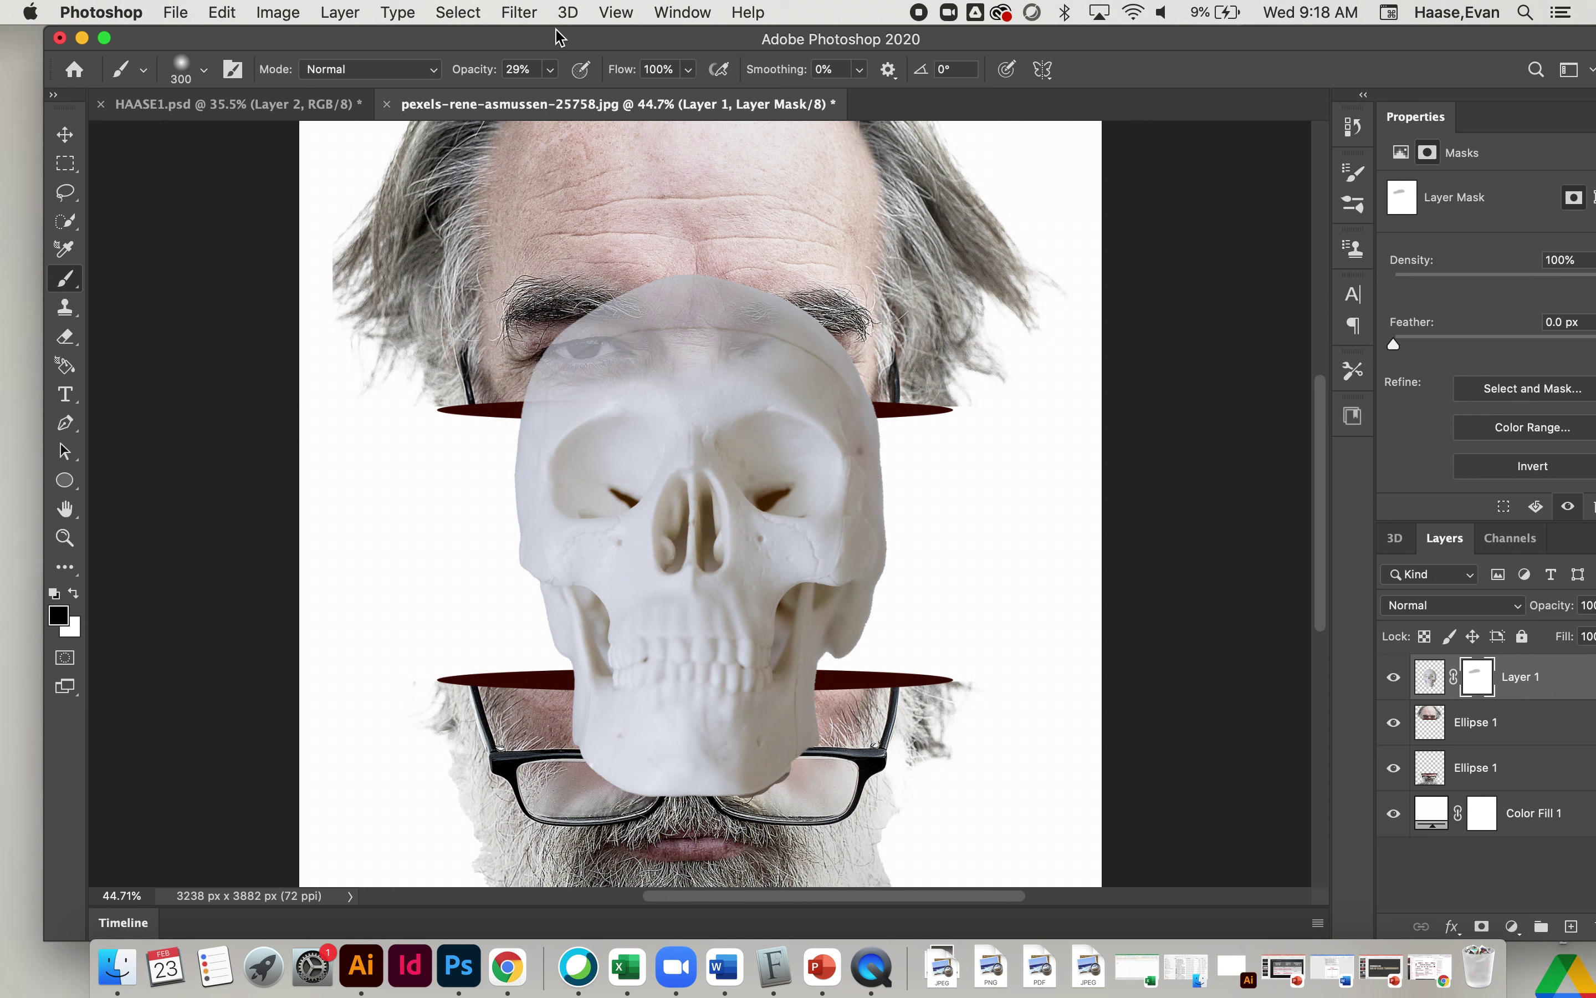
{"action": "left_click", "coordinate": [192, 72]}
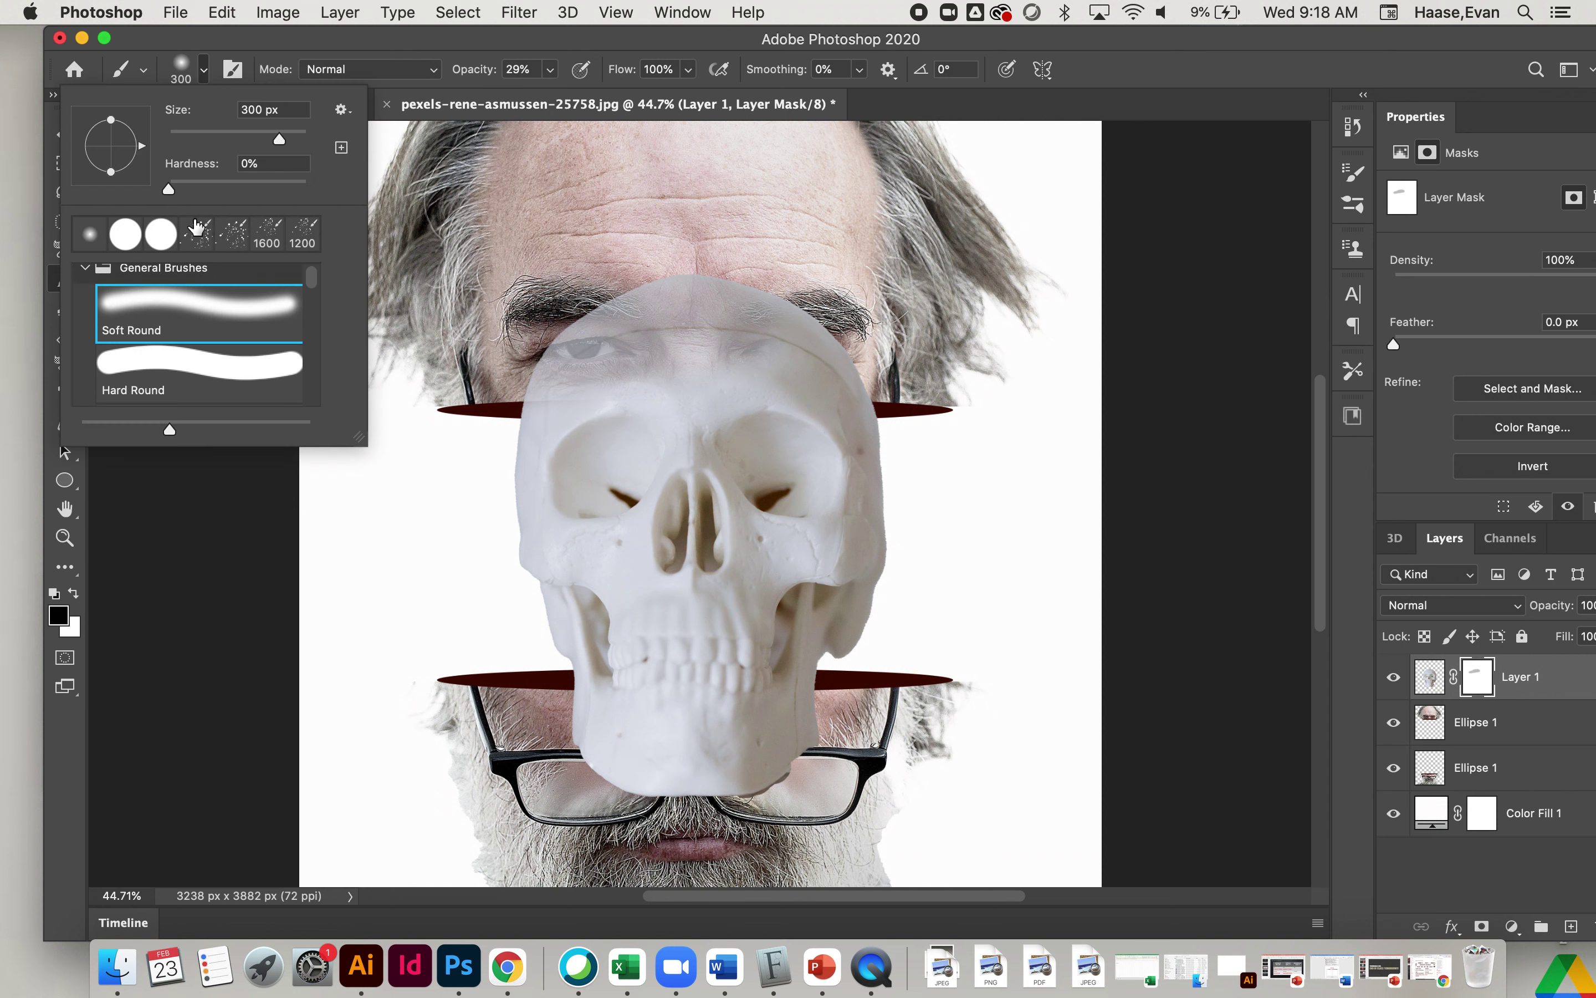
{"action": "left_click", "coordinate": [231, 572]}
{"action": "key", "text": "super+z"}
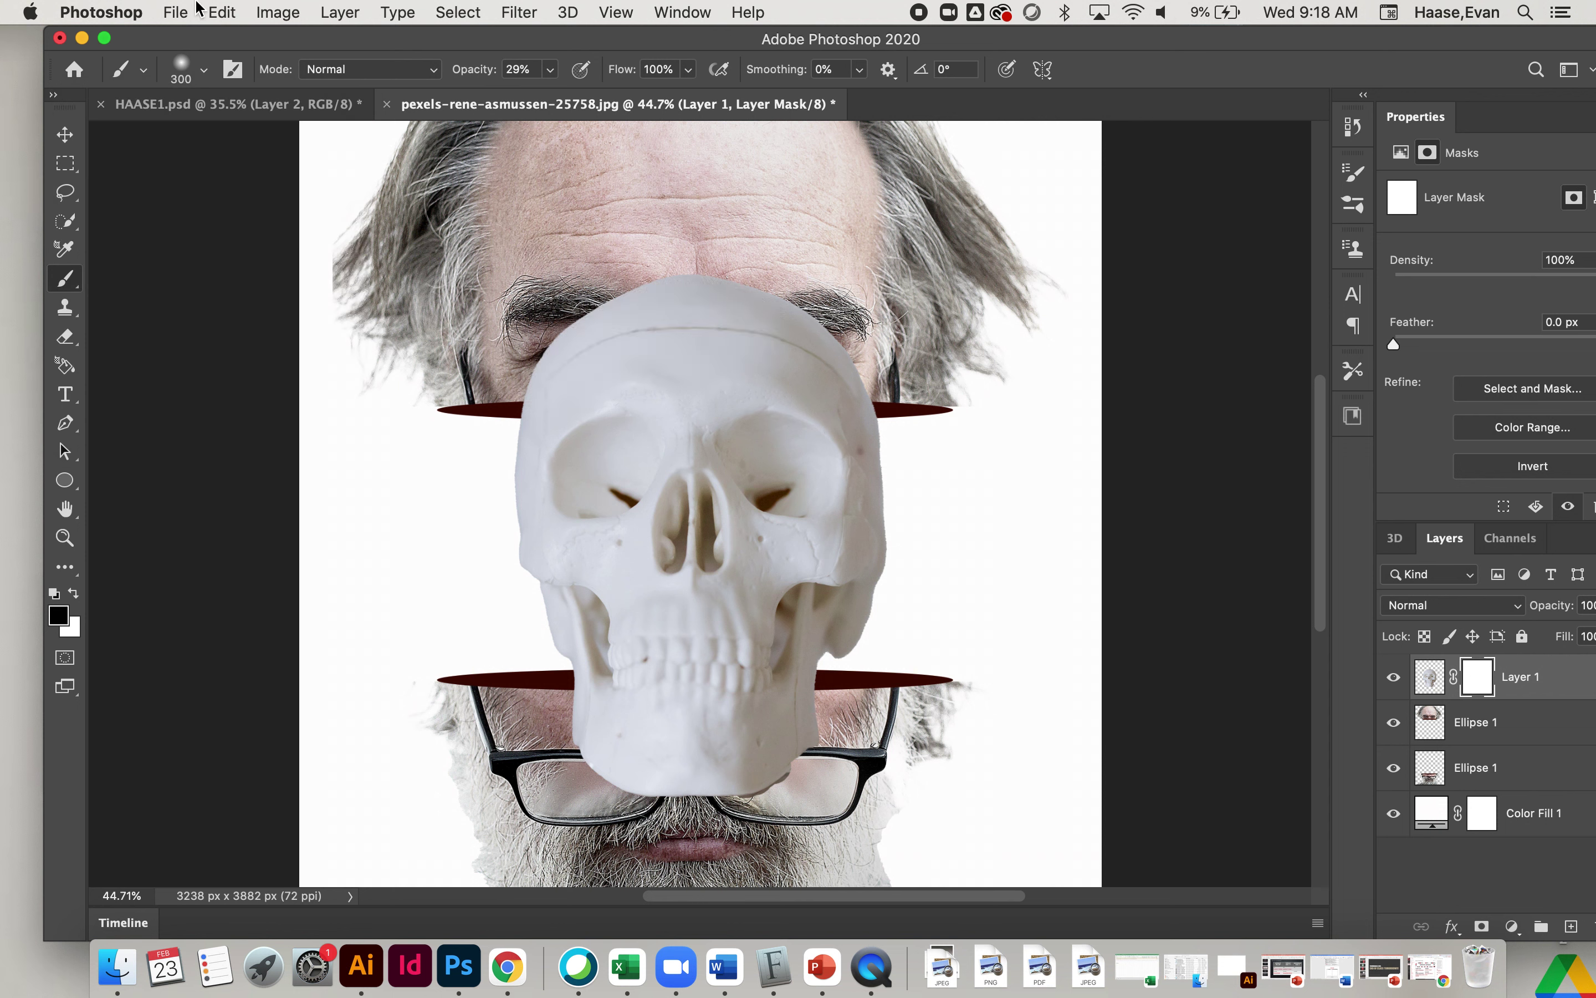
Switch to a hard round brush and paint the skull's mask at 29% opacity over the forehead above the upper ellipse
{"action": "left_click", "coordinate": [206, 59]}
{"action": "left_click", "coordinate": [198, 370]}
{"action": "mouse_move", "coordinate": [681, 292]}
{"action": "left_mouse_down"}
{"action": "mouse_move", "coordinate": [624, 294]}
{"action": "mouse_move", "coordinate": [742, 294]}
{"action": "mouse_move", "coordinate": [536, 363]}
{"action": "mouse_move", "coordinate": [740, 348]}
{"action": "mouse_move", "coordinate": [874, 368]}
{"action": "mouse_move", "coordinate": [716, 358]}
{"action": "mouse_move", "coordinate": [521, 383]}
{"action": "left_mouse_up"}
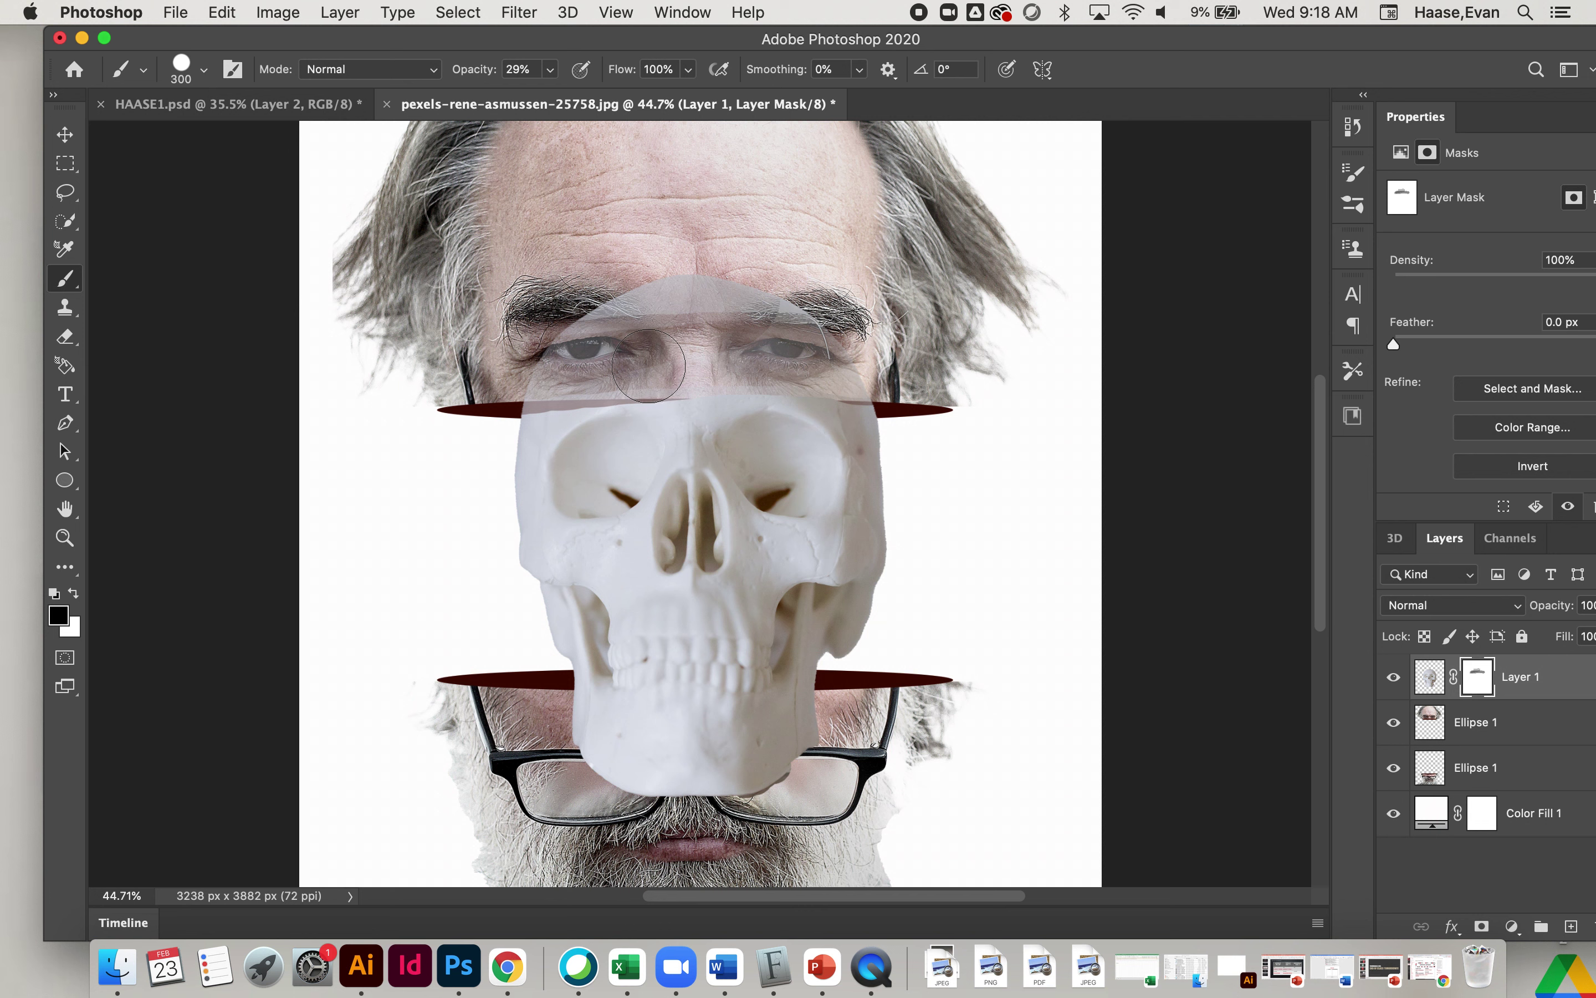
{"action": "left_click_drag", "start_coordinate": [709, 364], "coordinate": [912, 370]}
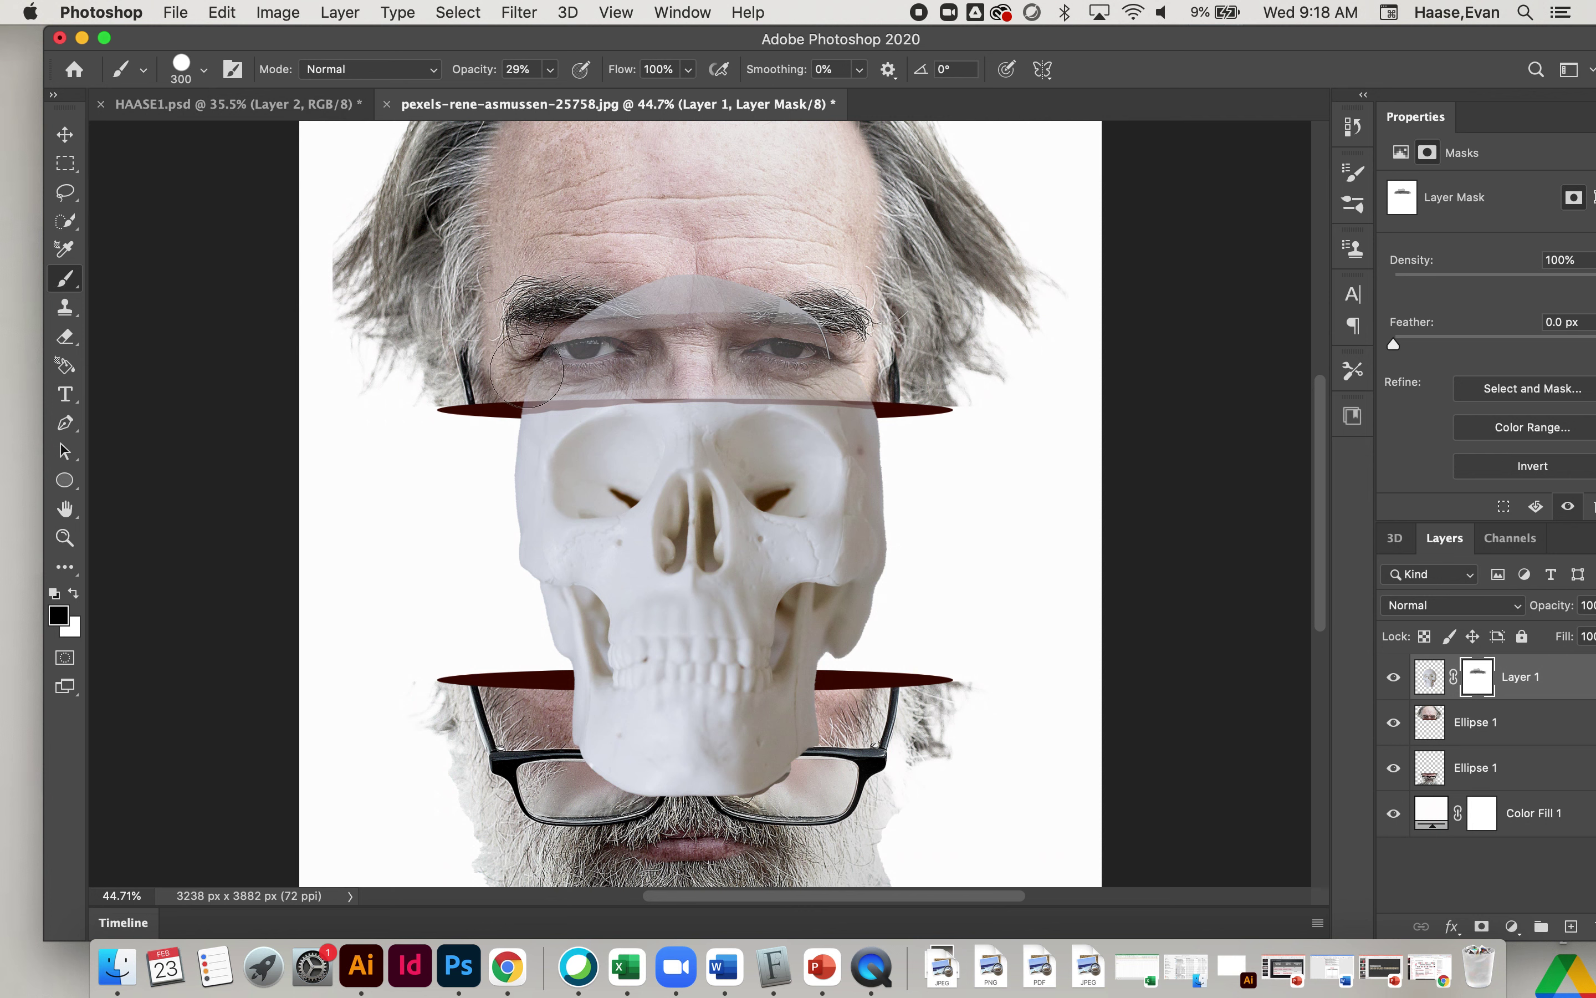
Set the brush opacity to 100% and mask out the skull above the upper ellipse and below the lower ellipse
{"action": "left_click", "coordinate": [552, 67]}
{"action": "key", "text": "0"}
{"action": "mouse_move", "coordinate": [547, 350]}
{"action": "left_mouse_down"}
{"action": "mouse_move", "coordinate": [586, 352]}
{"action": "mouse_move", "coordinate": [766, 278]}
{"action": "mouse_move", "coordinate": [870, 369]}
{"action": "mouse_move", "coordinate": [696, 358]}
{"action": "mouse_move", "coordinate": [535, 373]}
{"action": "mouse_move", "coordinate": [836, 365]}
{"action": "left_mouse_up"}
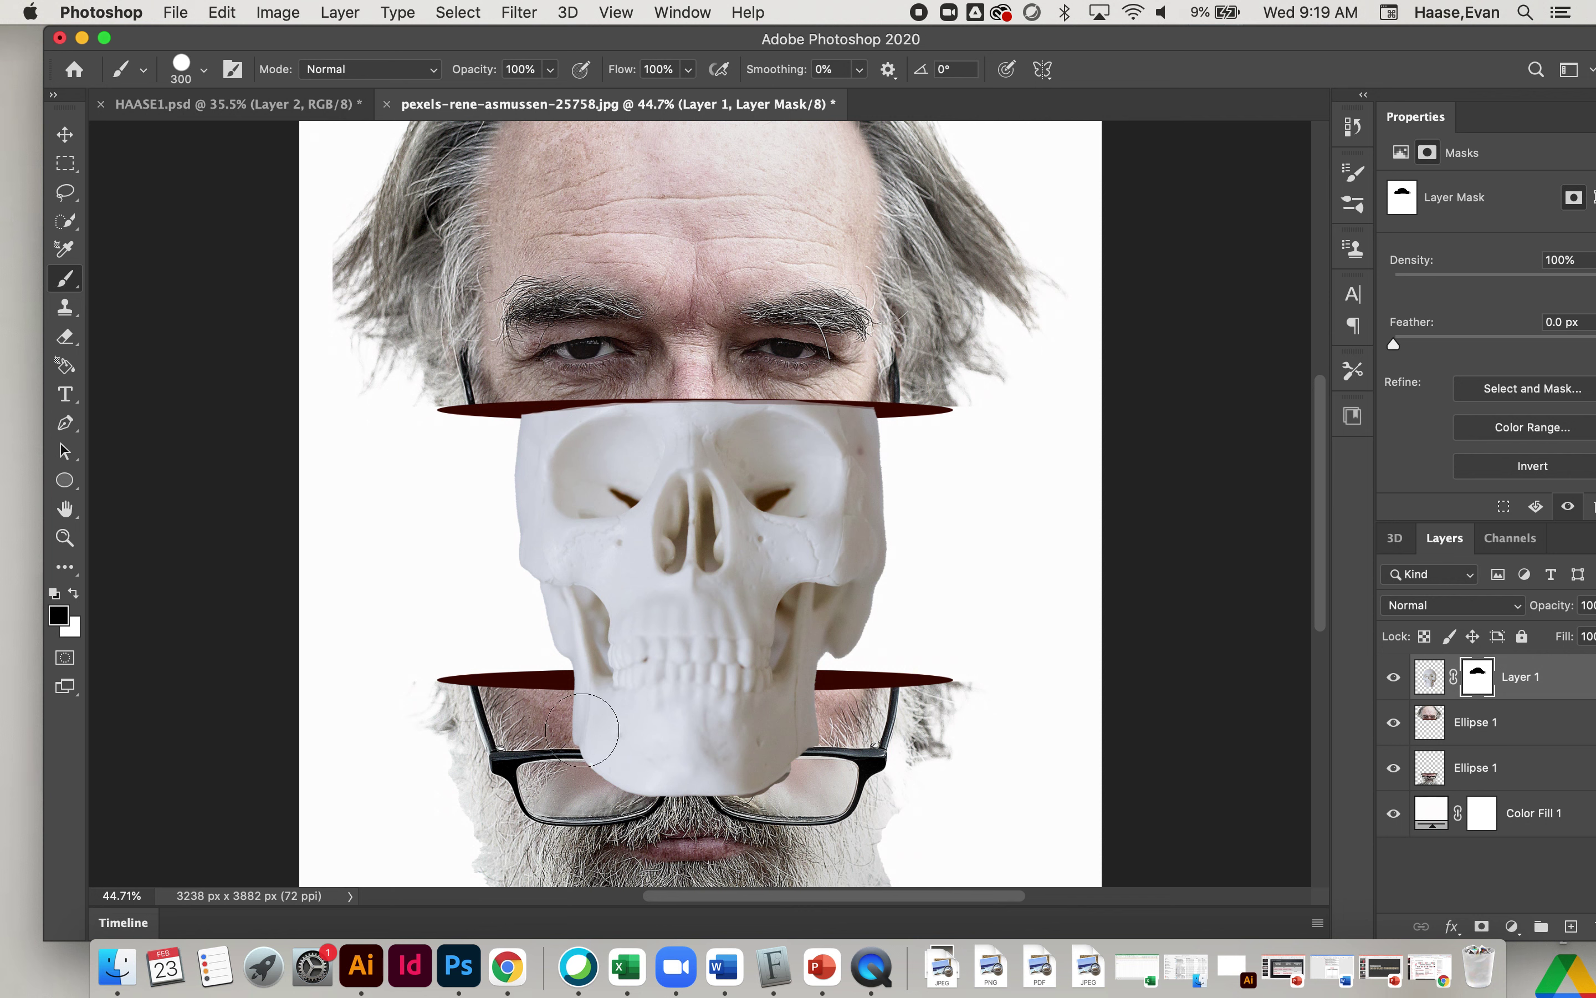
{"action": "mouse_move", "coordinate": [580, 734]}
{"action": "left_mouse_down"}
{"action": "mouse_move", "coordinate": [715, 750]}
{"action": "mouse_move", "coordinate": [827, 734]}
{"action": "left_mouse_up"}
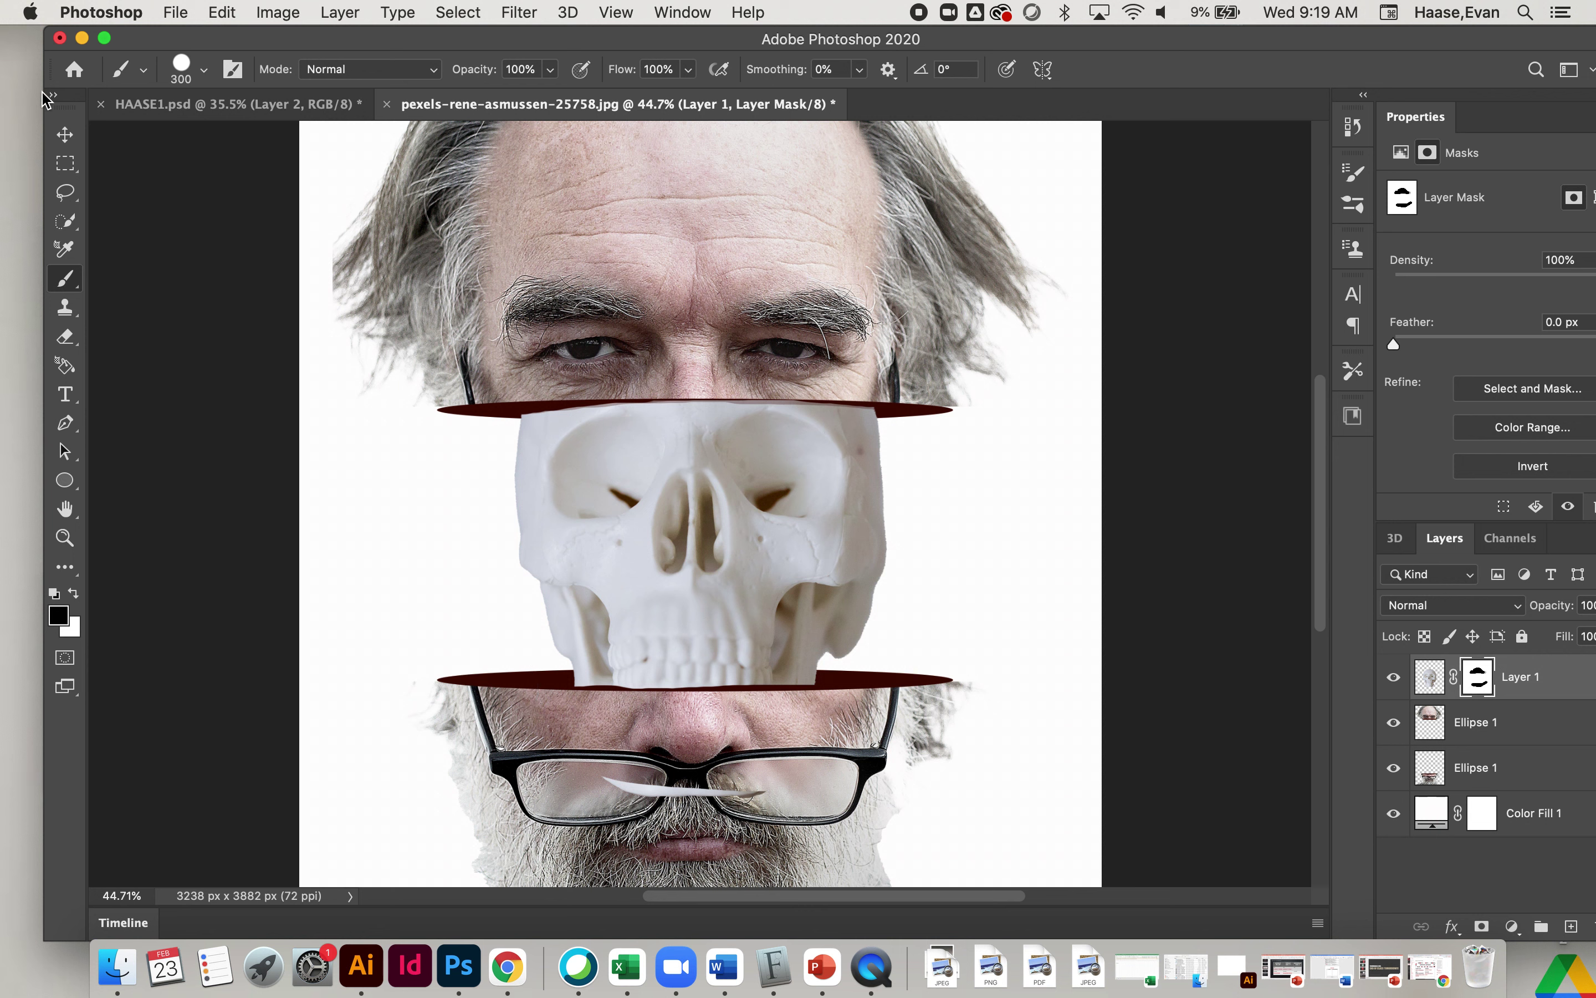
Switch to the Soft Round brush and set its opacity to 48%
{"action": "left_click", "coordinate": [203, 72]}
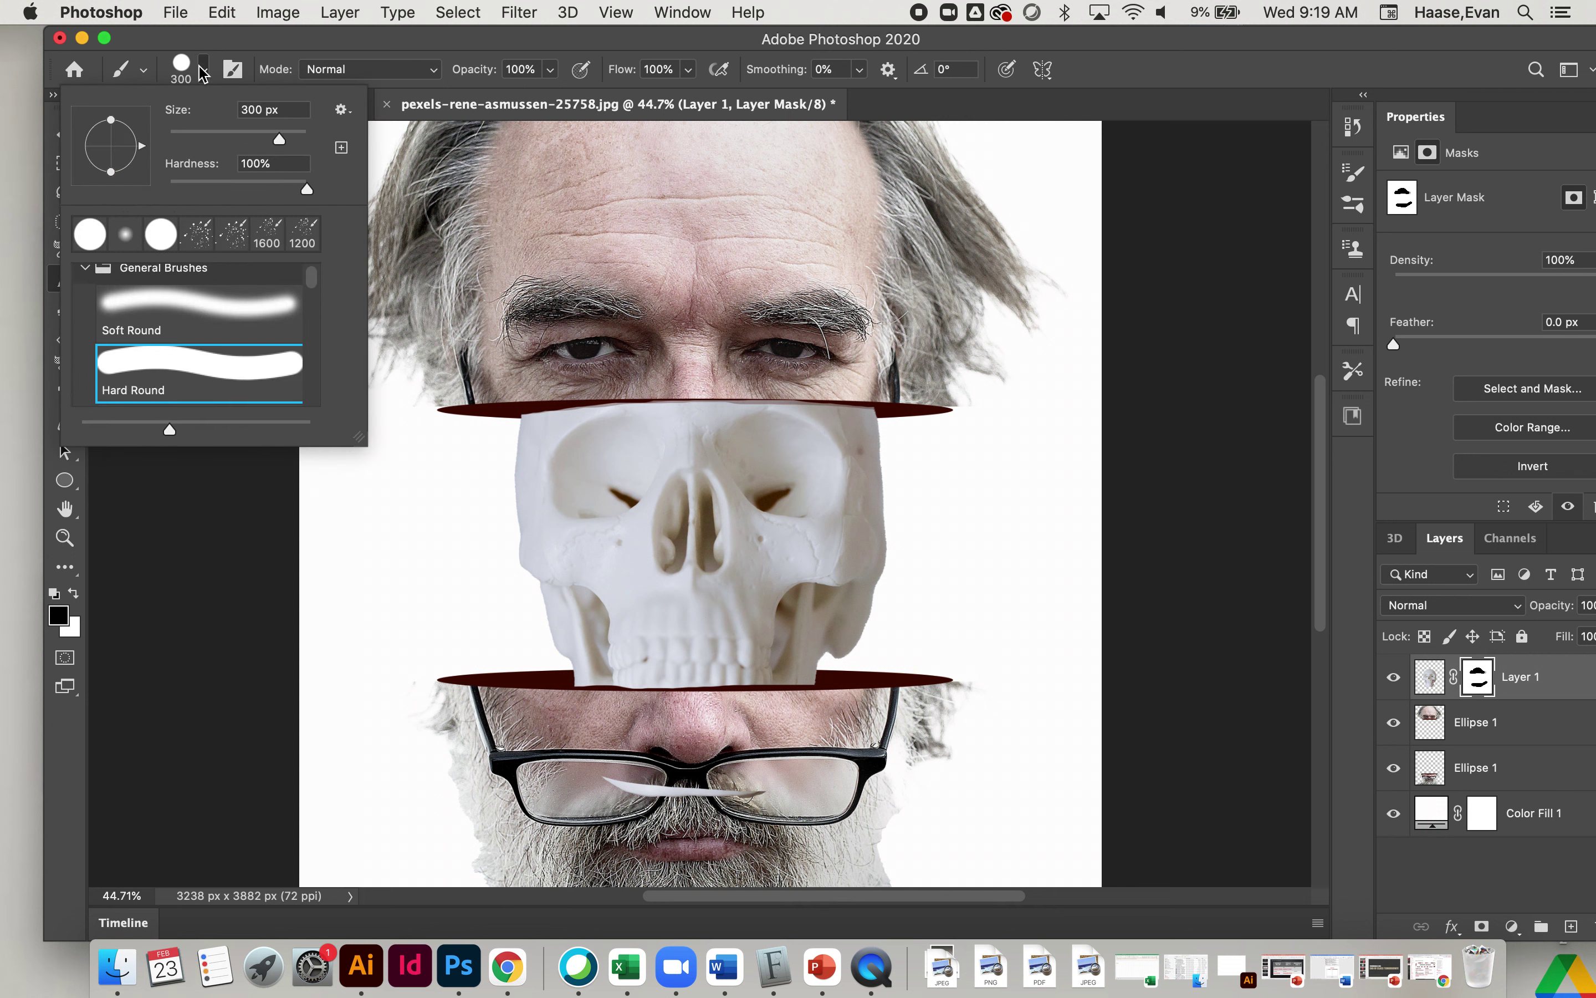
{"action": "left_click", "coordinate": [158, 310]}
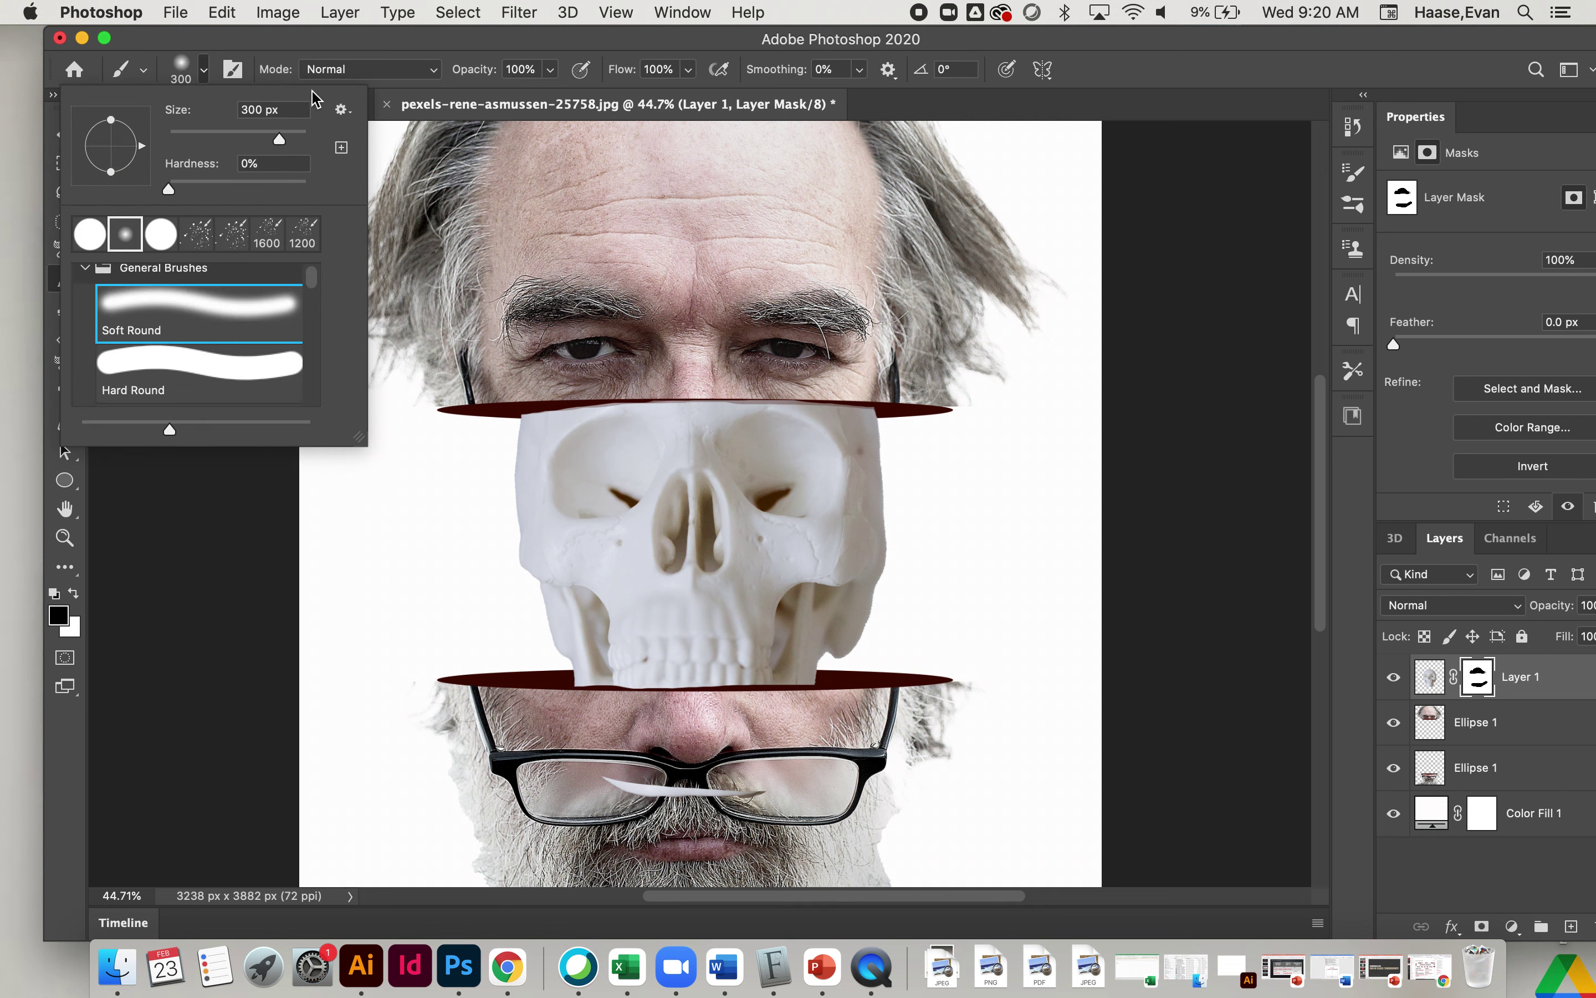
{"action": "left_click", "coordinate": [412, 56]}
{"action": "left_click", "coordinate": [550, 70]}
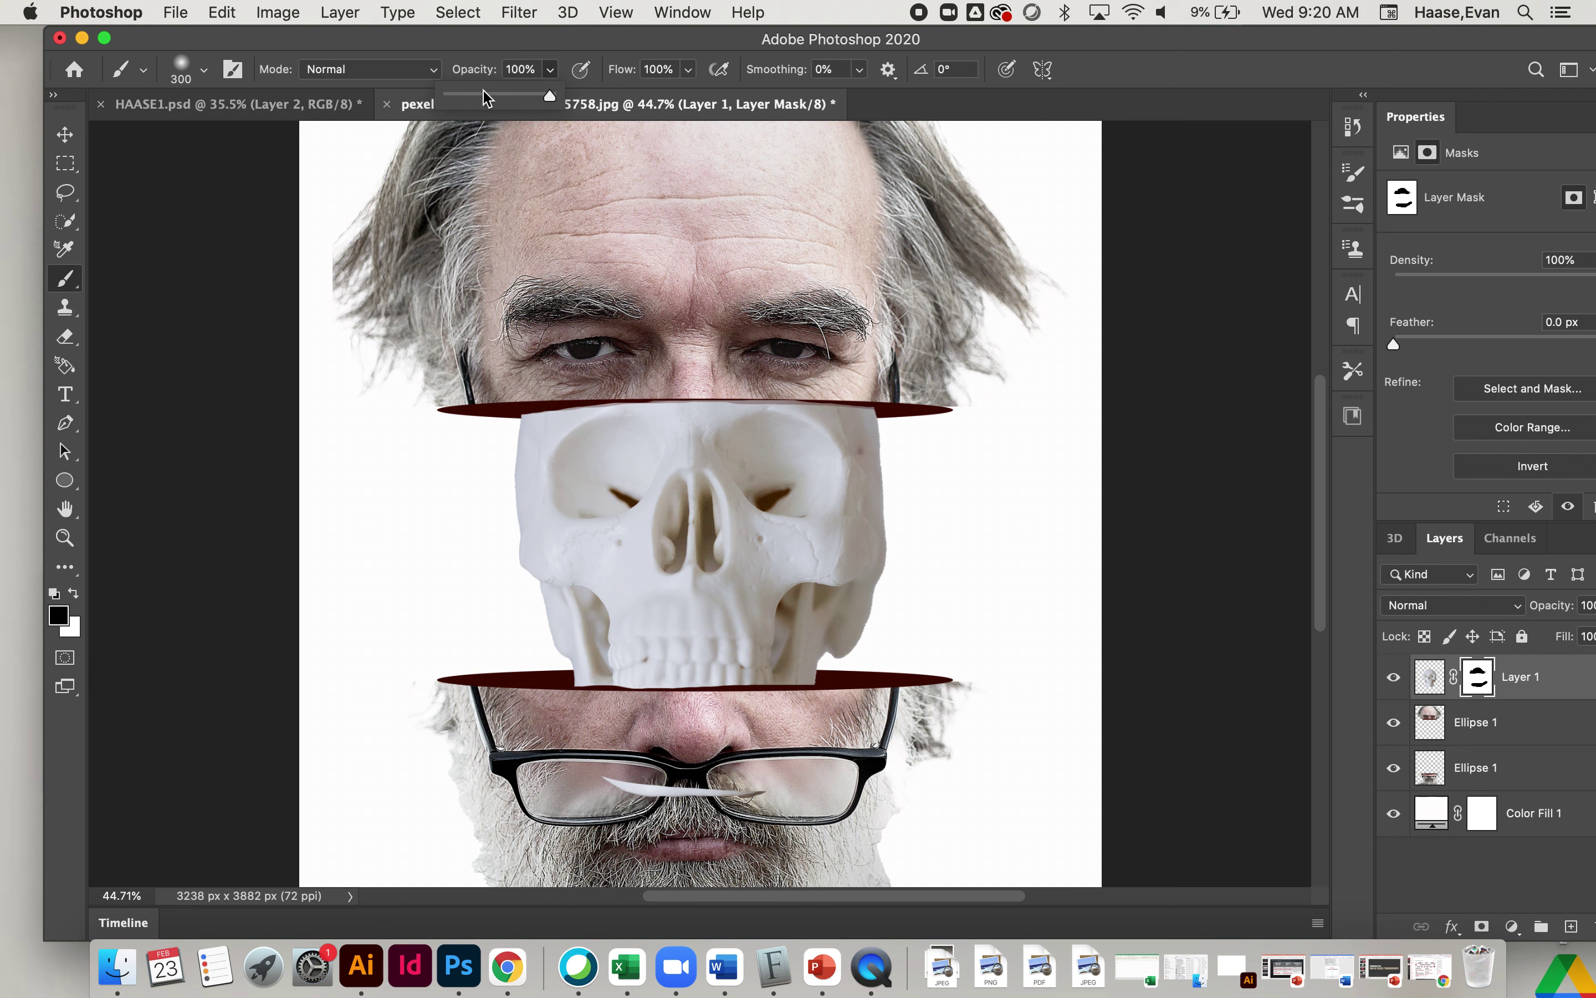
{"action": "left_click", "coordinate": [503, 97]}
{"action": "left_click", "coordinate": [433, 631]}
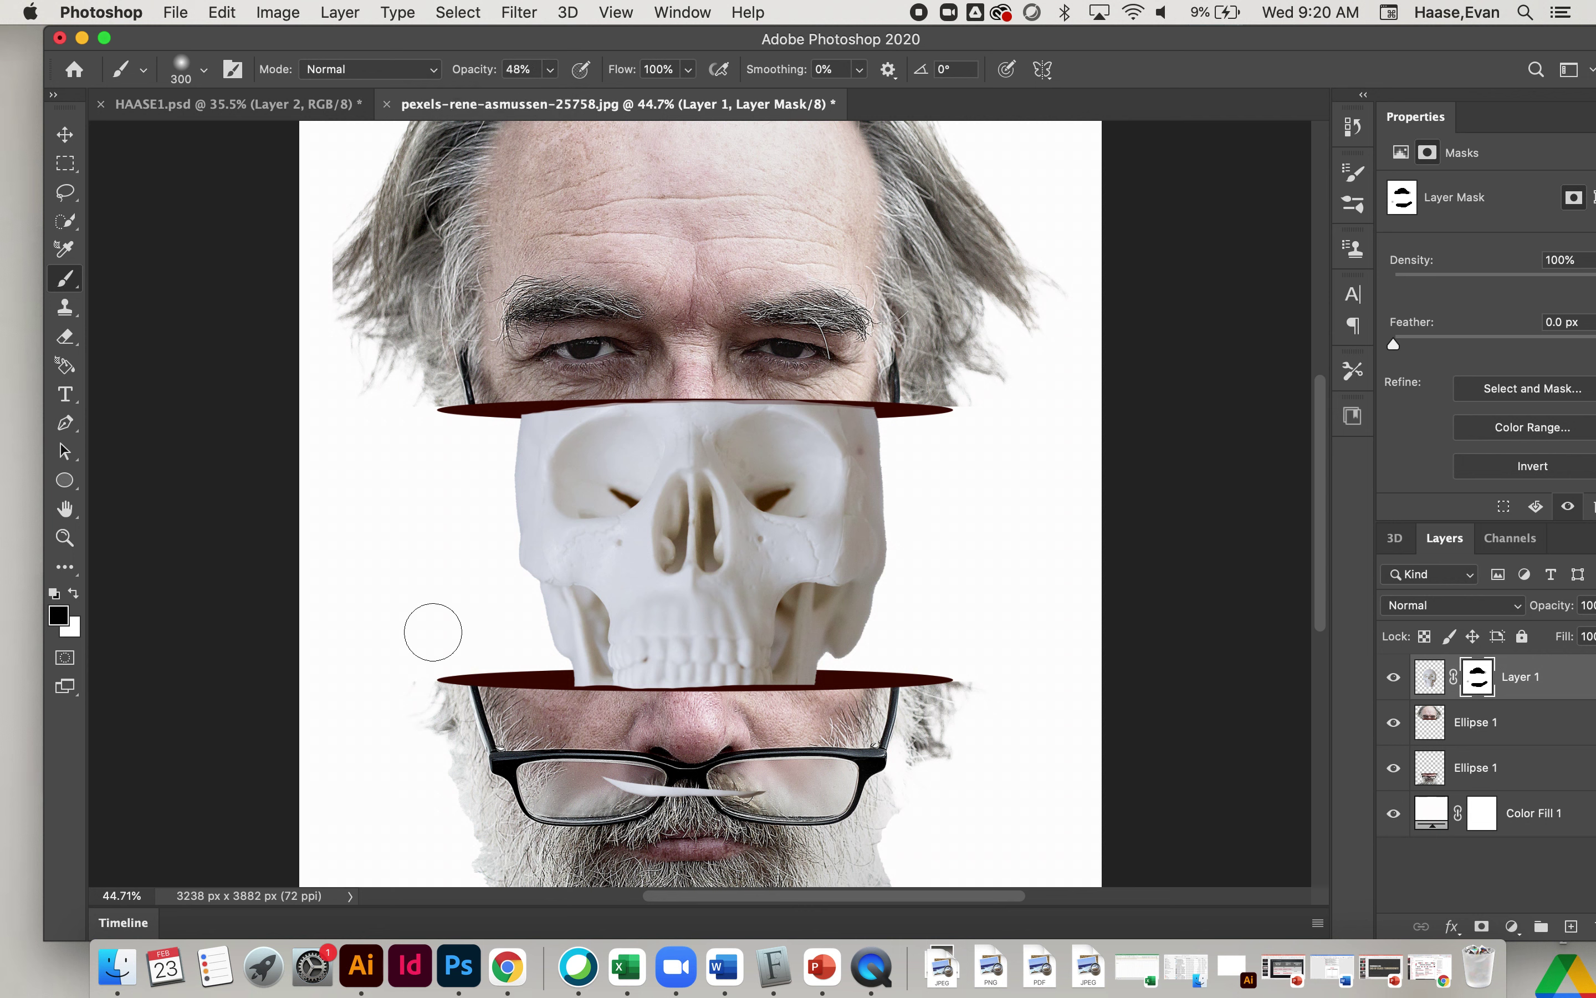
Reduce the brush to 100 px and soften the skull's mask edges along the lower and upper ellipses
{"action": "key", "text": "bracketleft"}
{"action": "key", "text": "bracketleft"}
{"action": "key", "text": "bracketleft"}
{"action": "key", "text": "bracketleft"}
{"action": "key", "text": "bracketleft"}
{"action": "left_click_drag", "start_coordinate": [578, 685], "coordinate": [780, 693]}
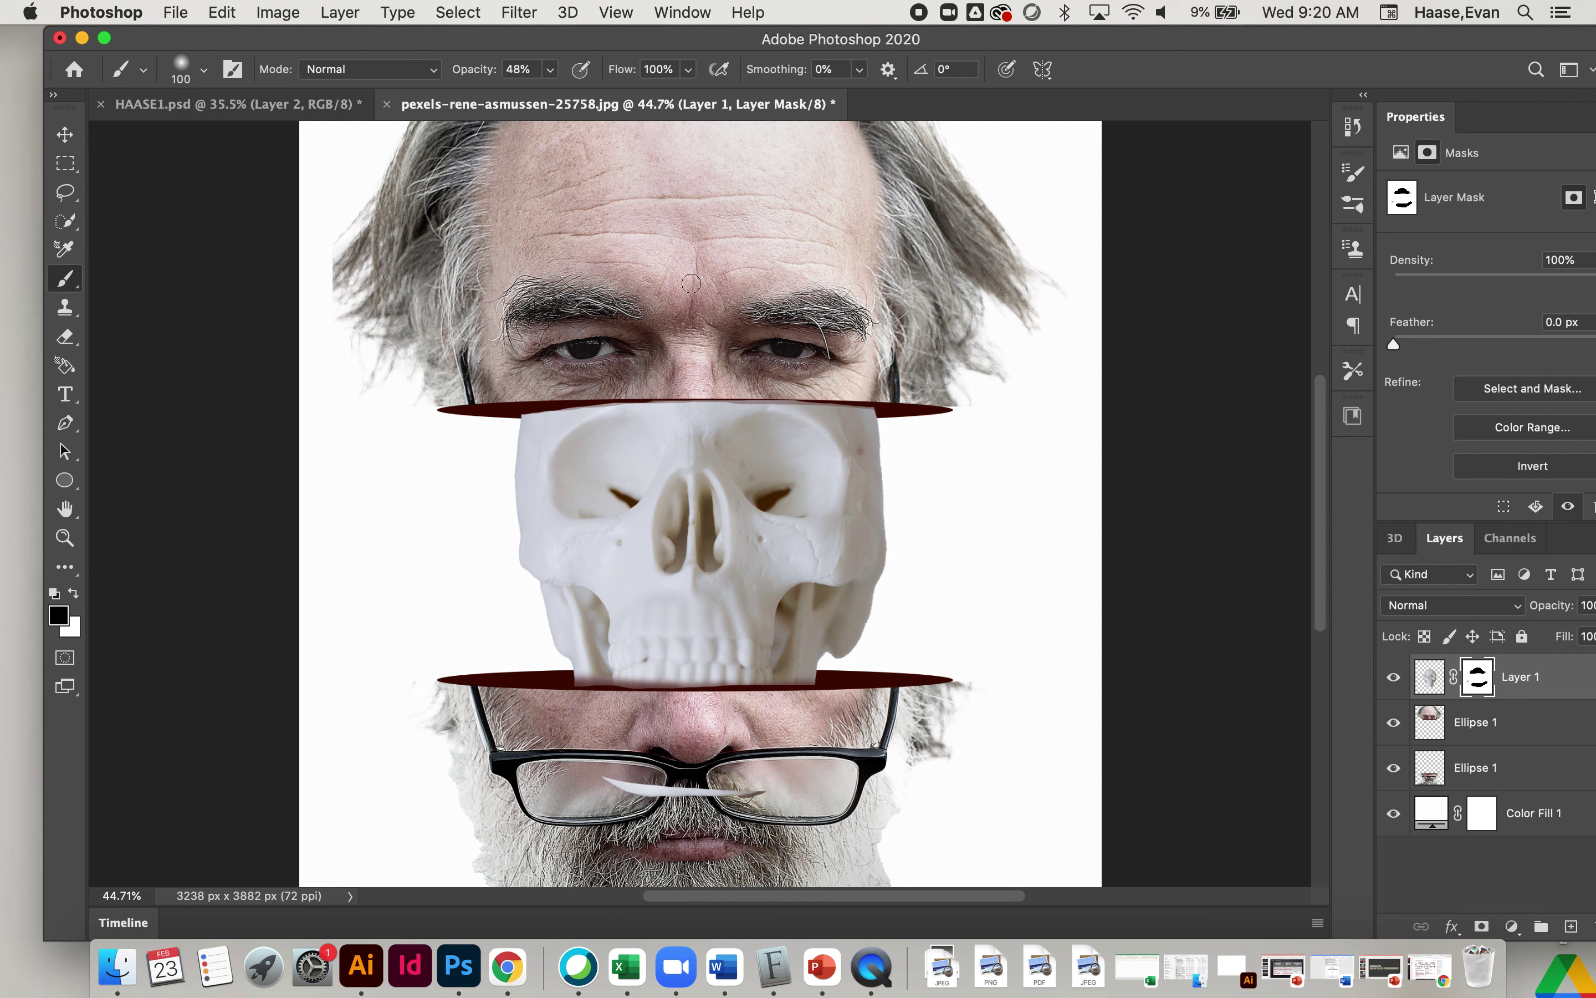
{"action": "left_click_drag", "start_coordinate": [520, 414], "coordinate": [691, 395]}
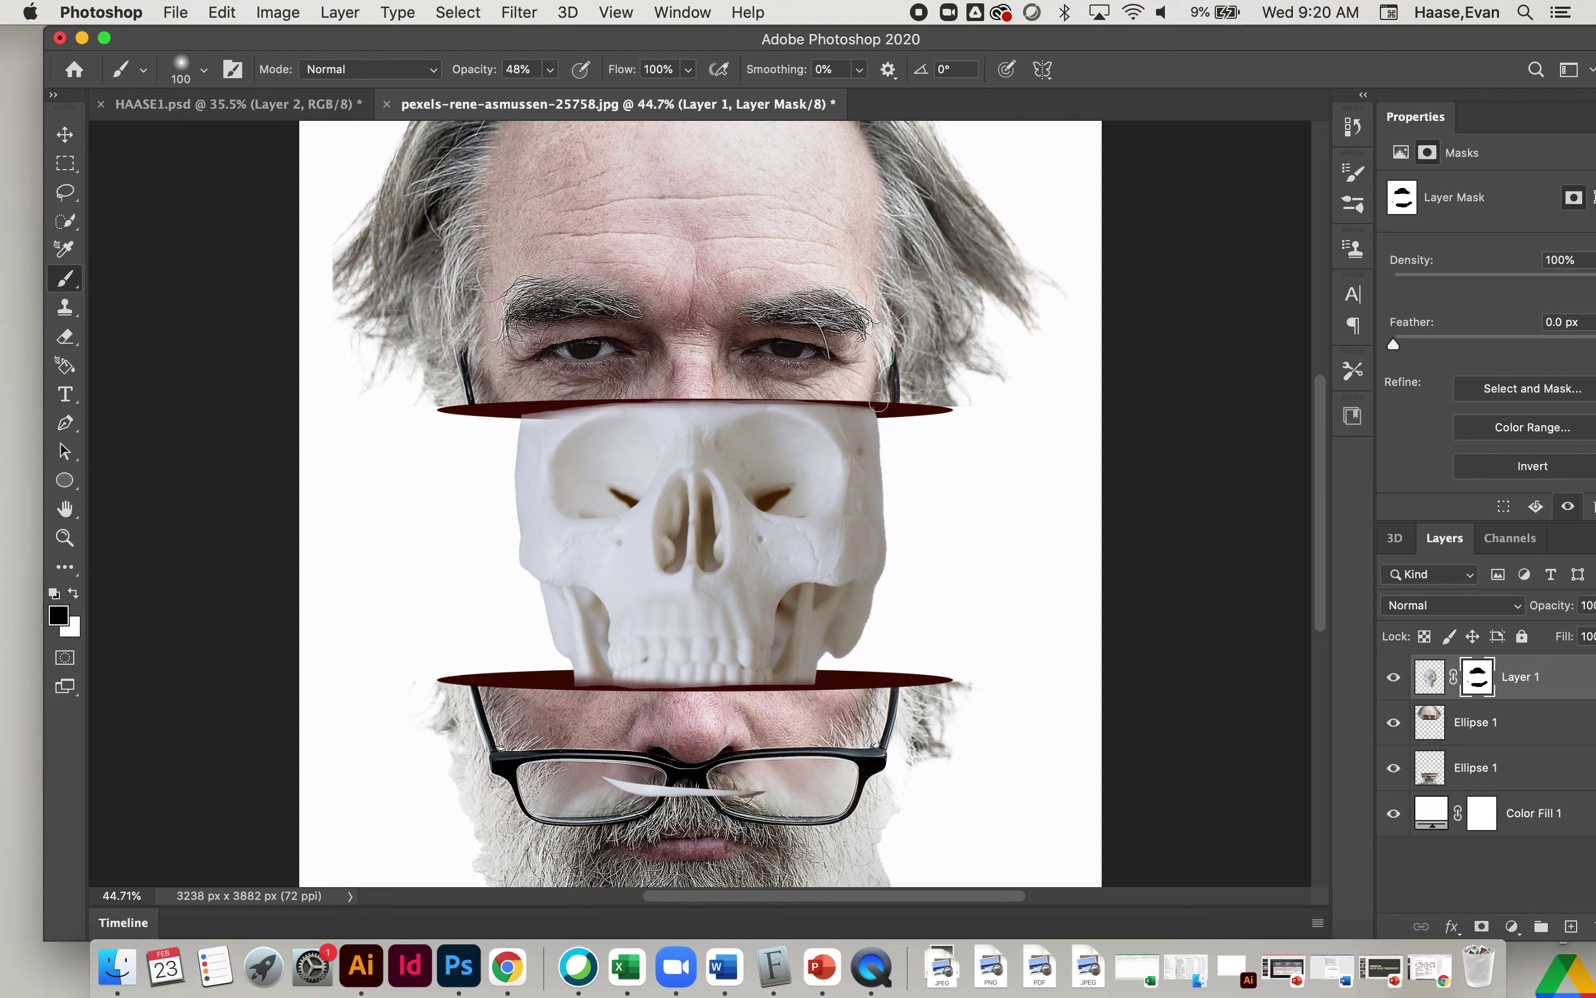
{"action": "left_click_drag", "start_coordinate": [847, 402], "coordinate": [699, 399]}
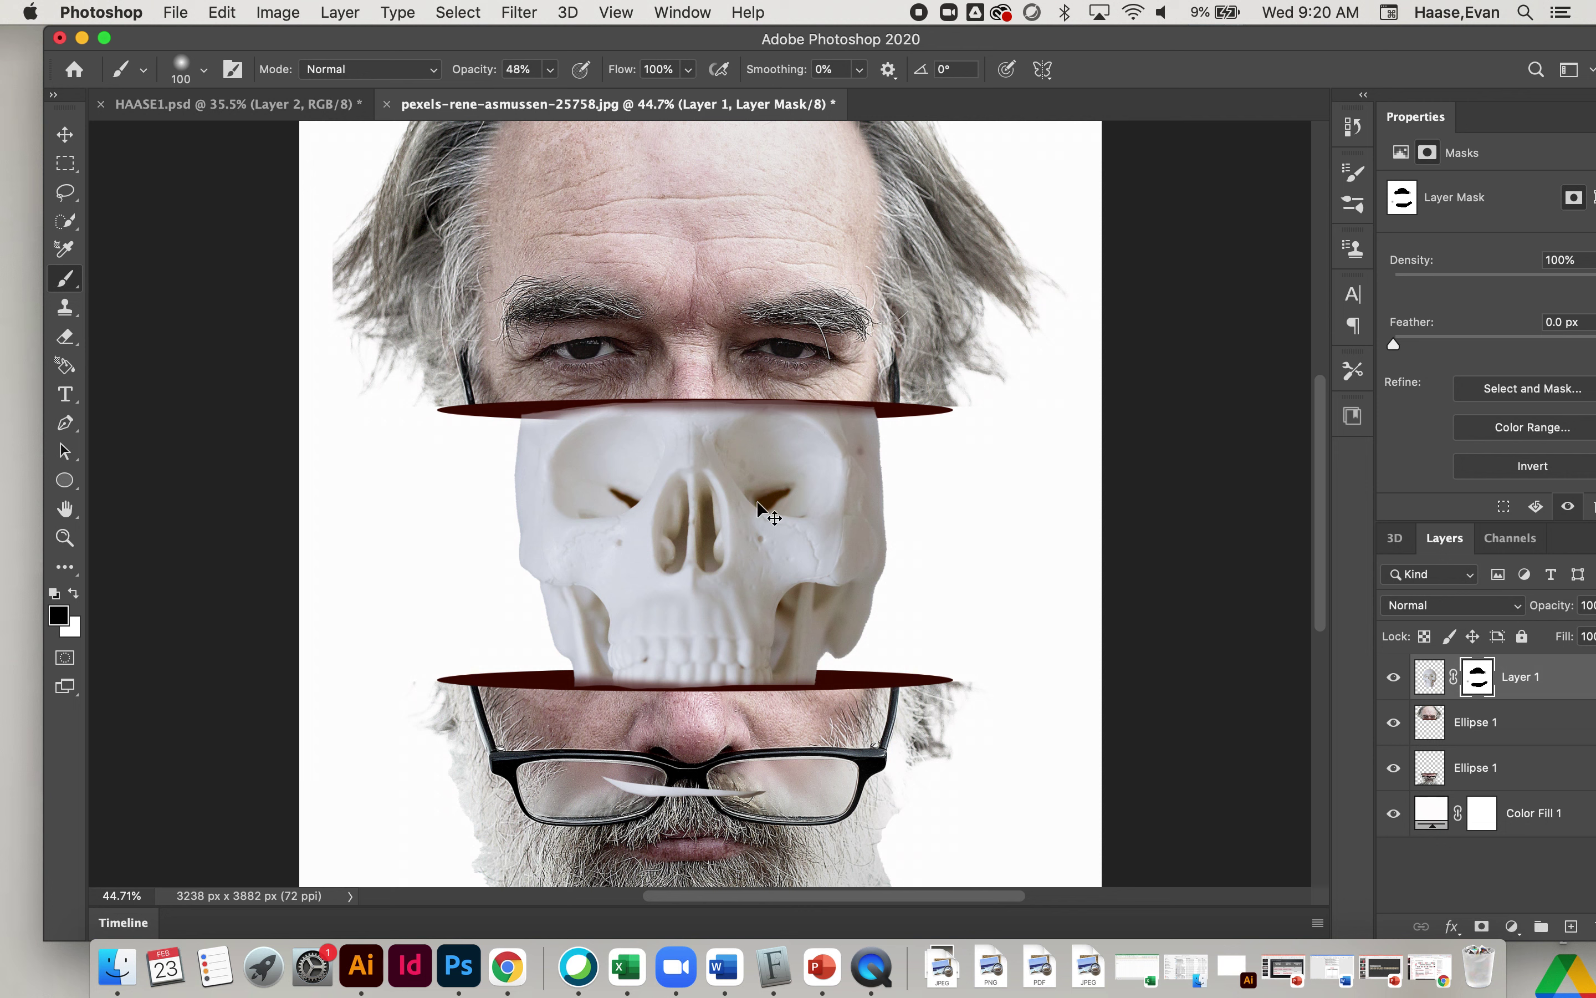
Scale the skull layer proportionally to 102.33% and rotate it by 0.05 degrees
{"action": "key", "text": "super+t"}
{"action": "left_click_drag", "start_coordinate": [885, 800], "coordinate": [891, 805]}
{"action": "left_click_drag", "start_coordinate": [514, 273], "coordinate": [510, 268]}
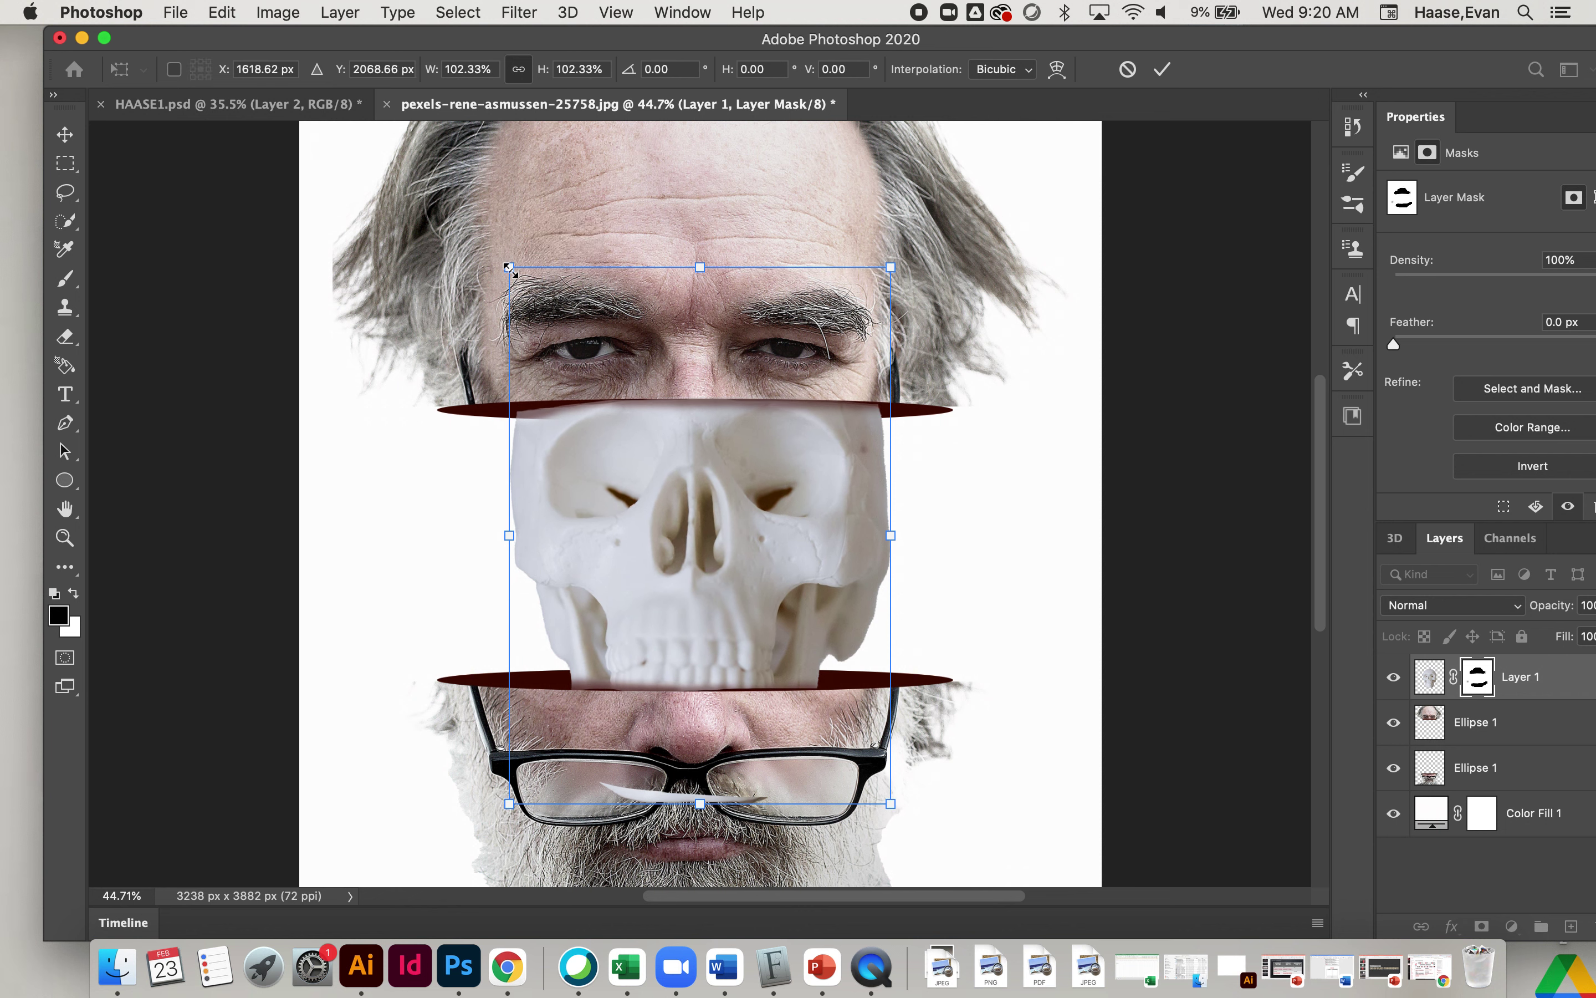
{"action": "left_click_drag", "start_coordinate": [993, 464], "coordinate": [1010, 484]}
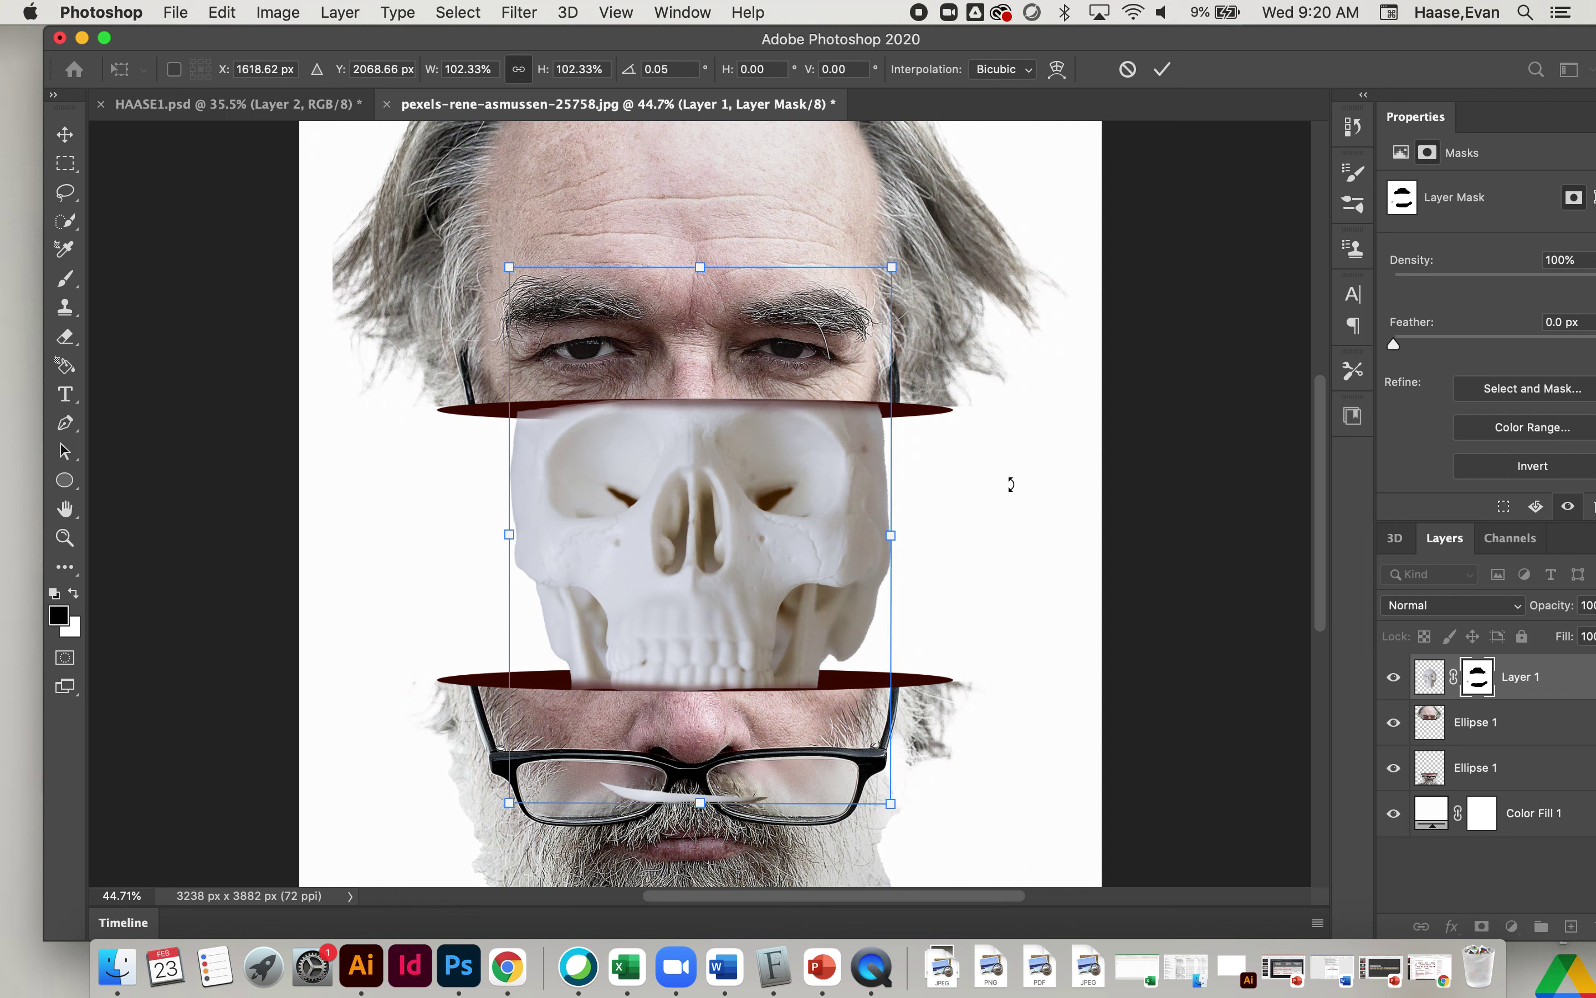
{"action": "key", "text": "Return"}
Adjust the skull image's Hue/Saturation with hue -70, saturation -49 and lightness -10
{"action": "key", "text": "b"}
{"action": "left_click", "coordinate": [1430, 680]}
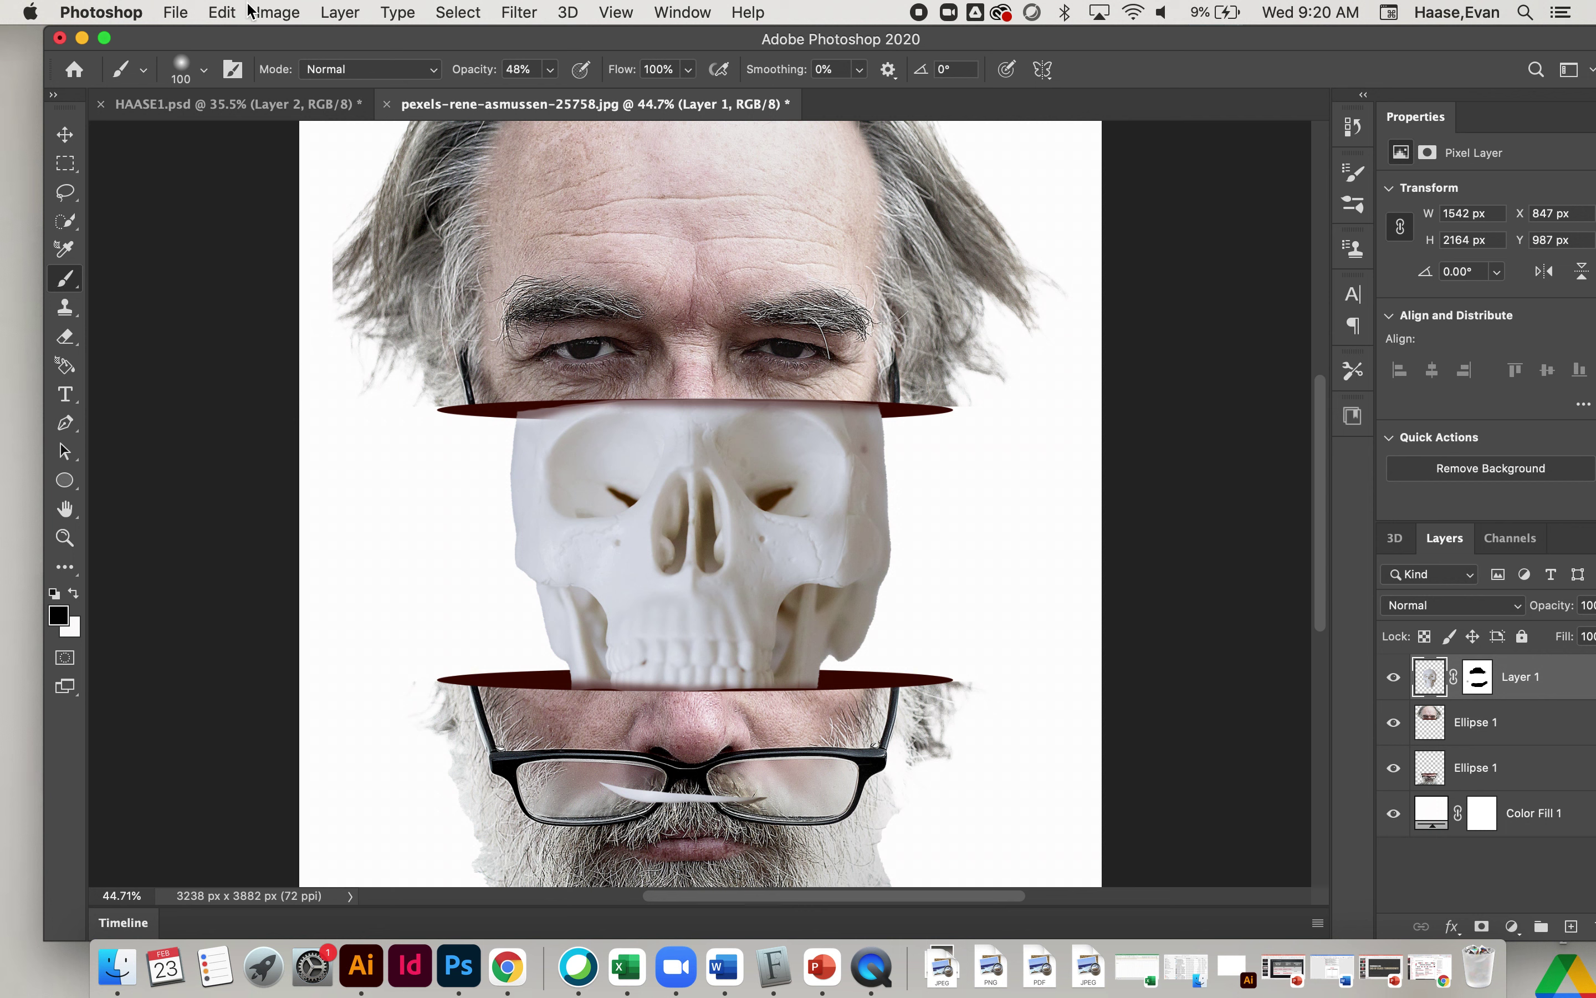
{"action": "left_click", "coordinate": [278, 12]}
{"action": "mouse_move", "coordinate": [292, 74]}
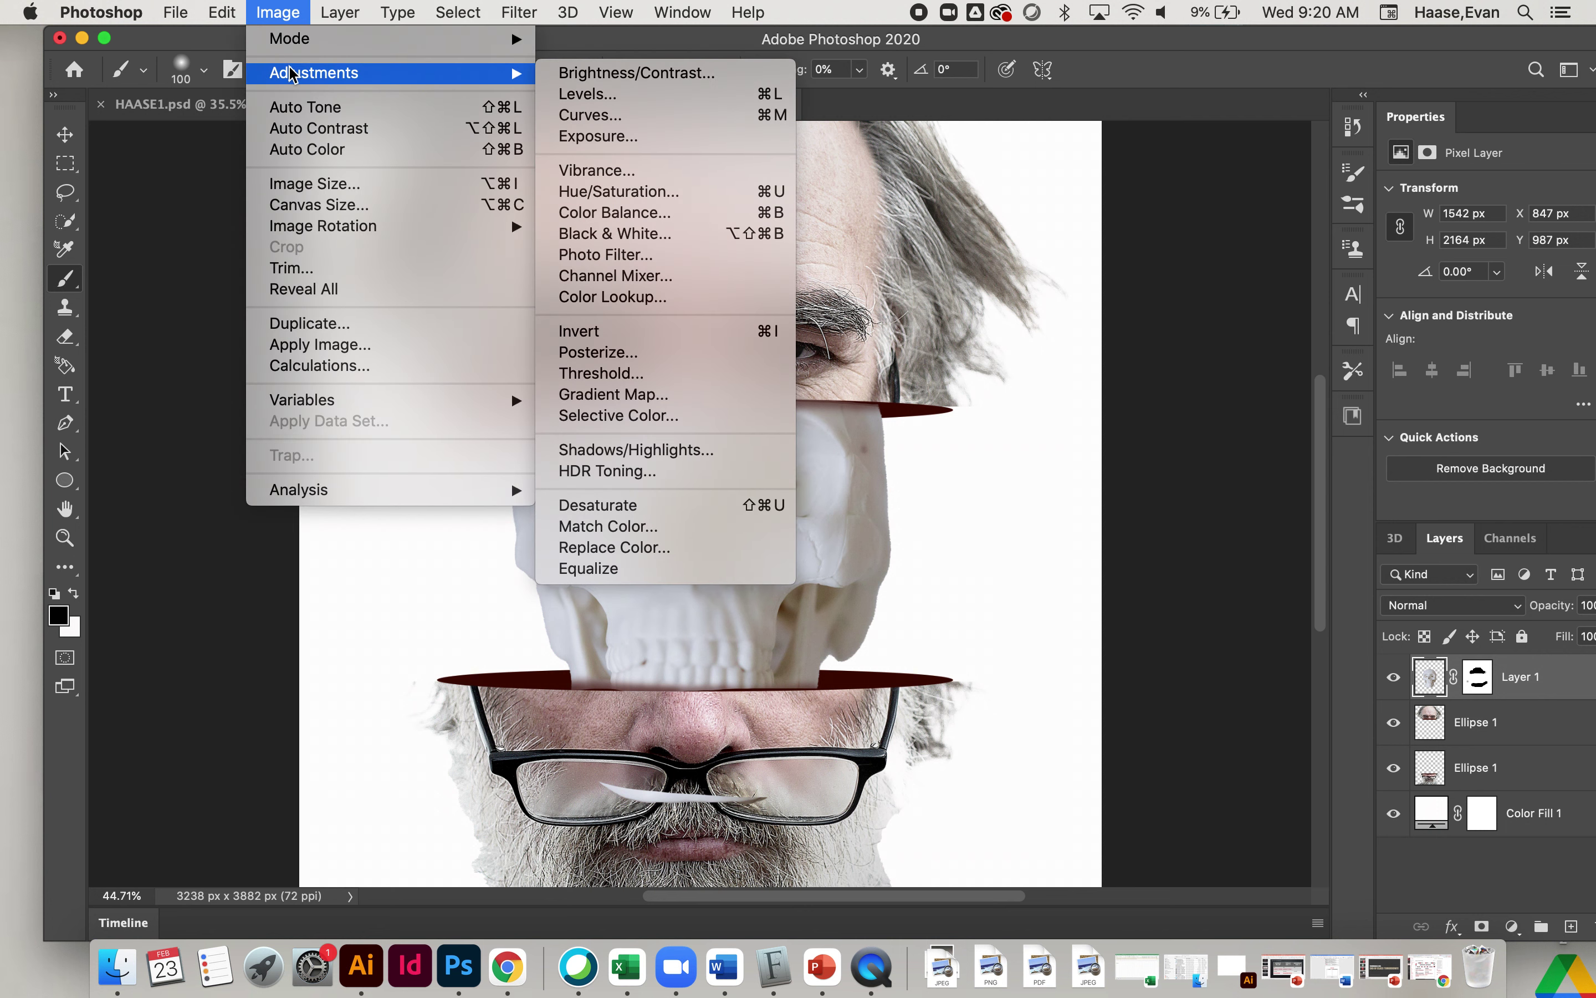
{"action": "left_click", "coordinate": [615, 191]}
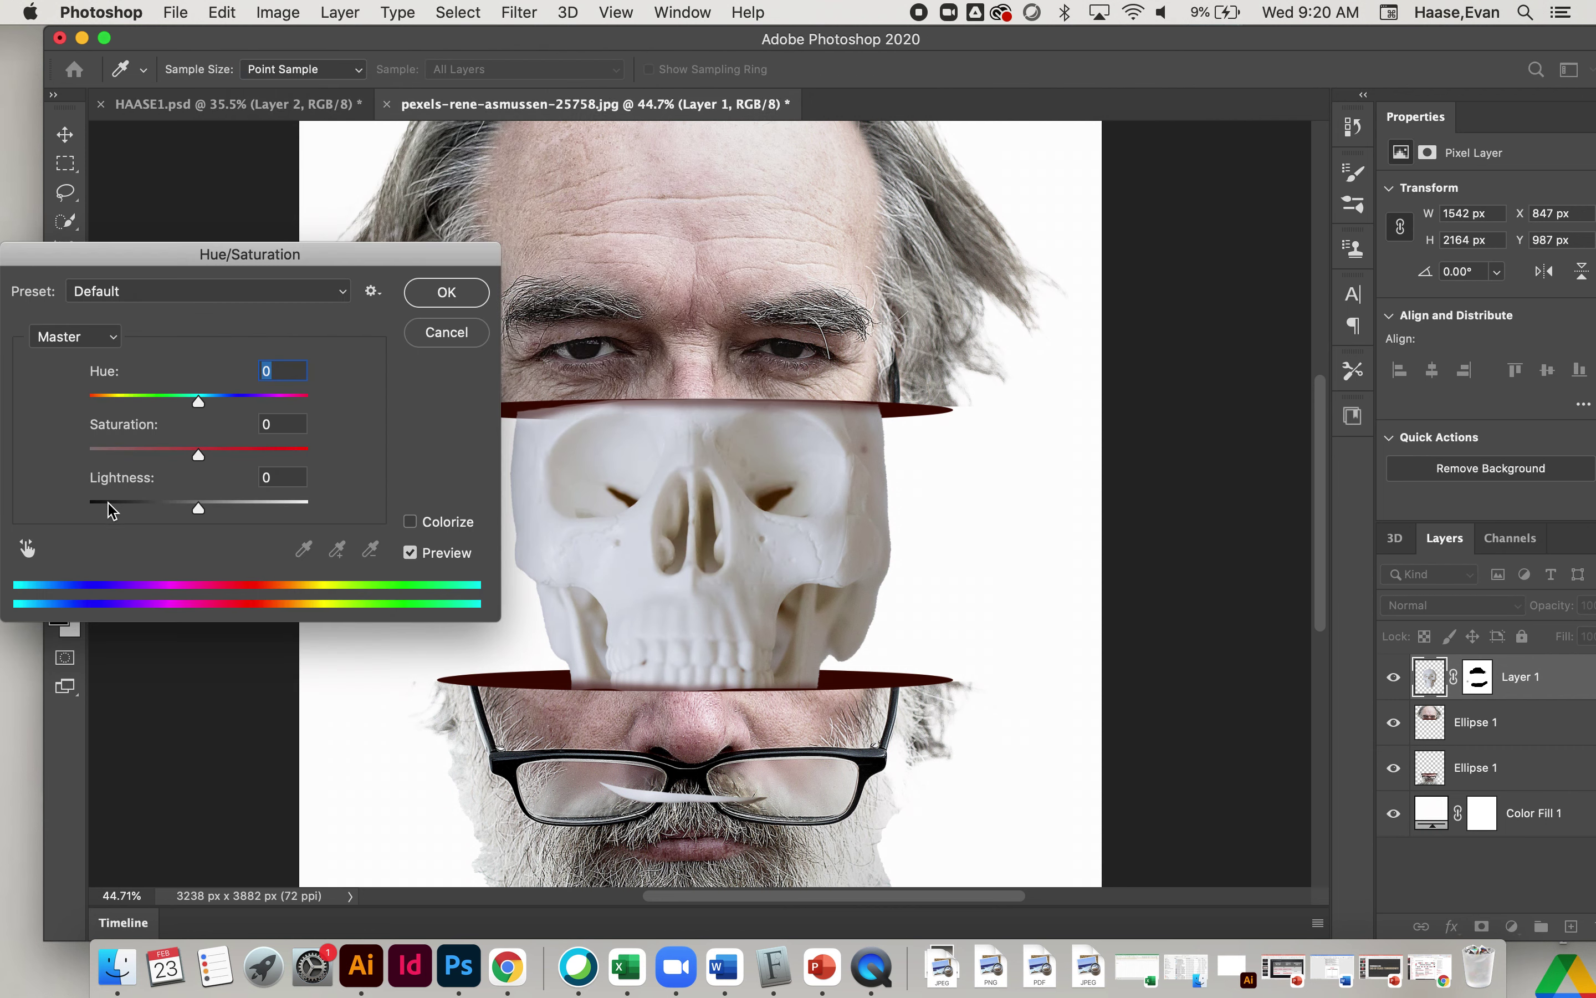
{"action": "left_click_drag", "start_coordinate": [191, 454], "coordinate": [144, 454]}
{"action": "left_click_drag", "start_coordinate": [201, 402], "coordinate": [139, 391]}
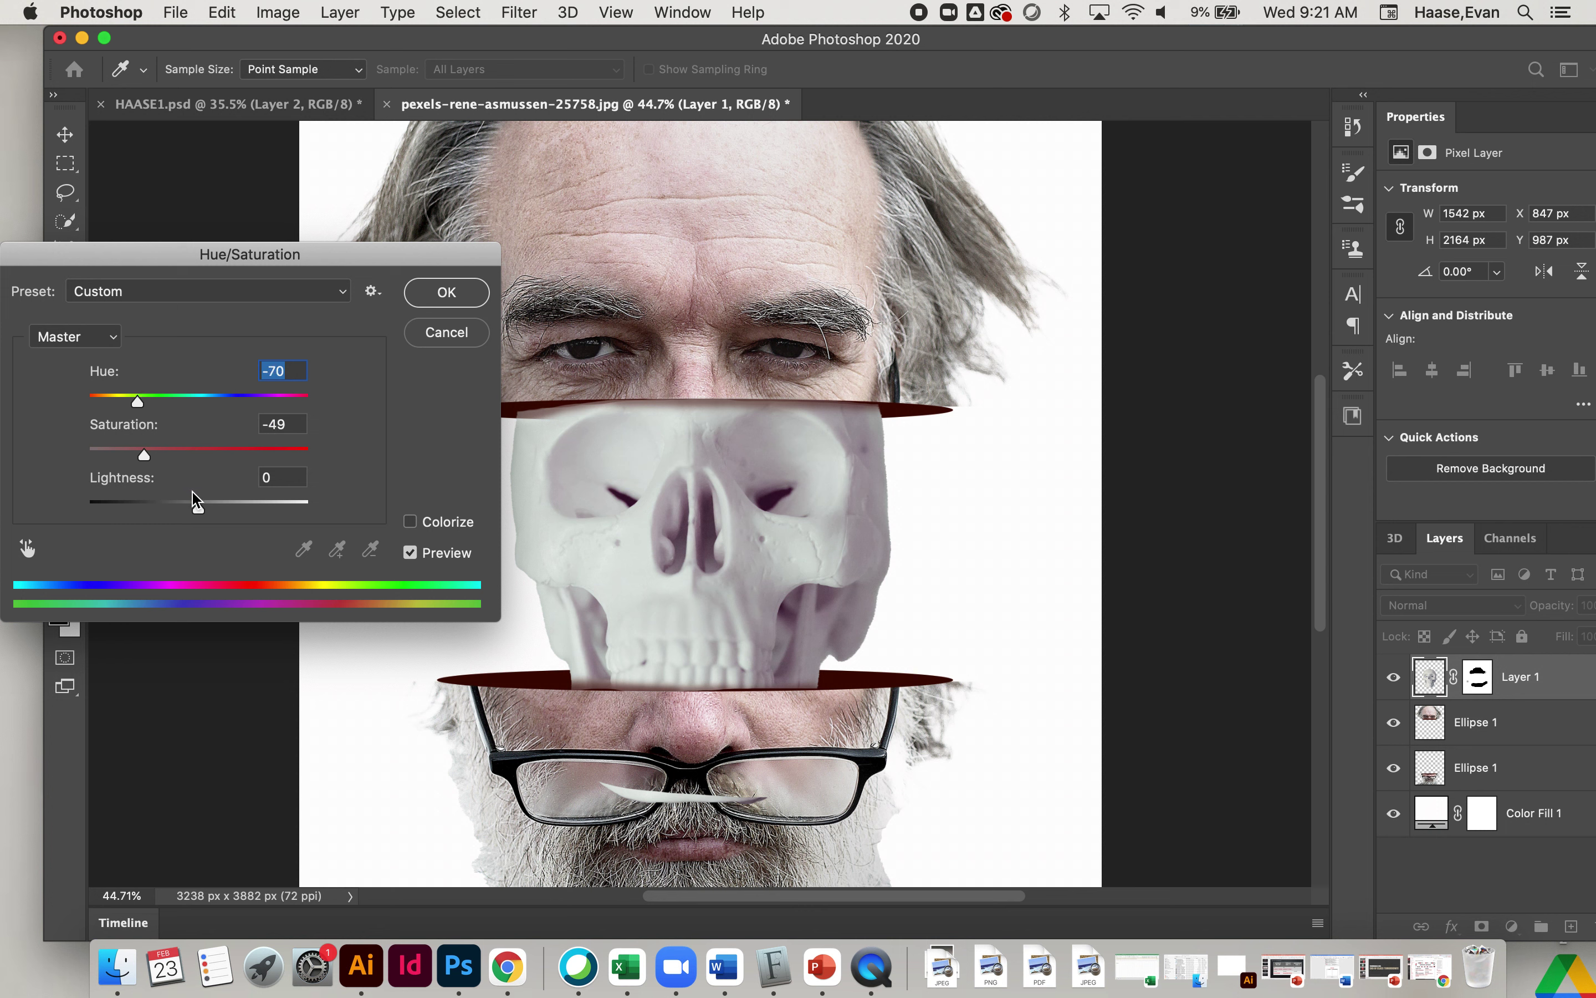
{"action": "mouse_move", "coordinate": [197, 512]}
{"action": "left_mouse_down"}
{"action": "mouse_move", "coordinate": [163, 510]}
{"action": "mouse_move", "coordinate": [189, 509]}
{"action": "left_mouse_up"}
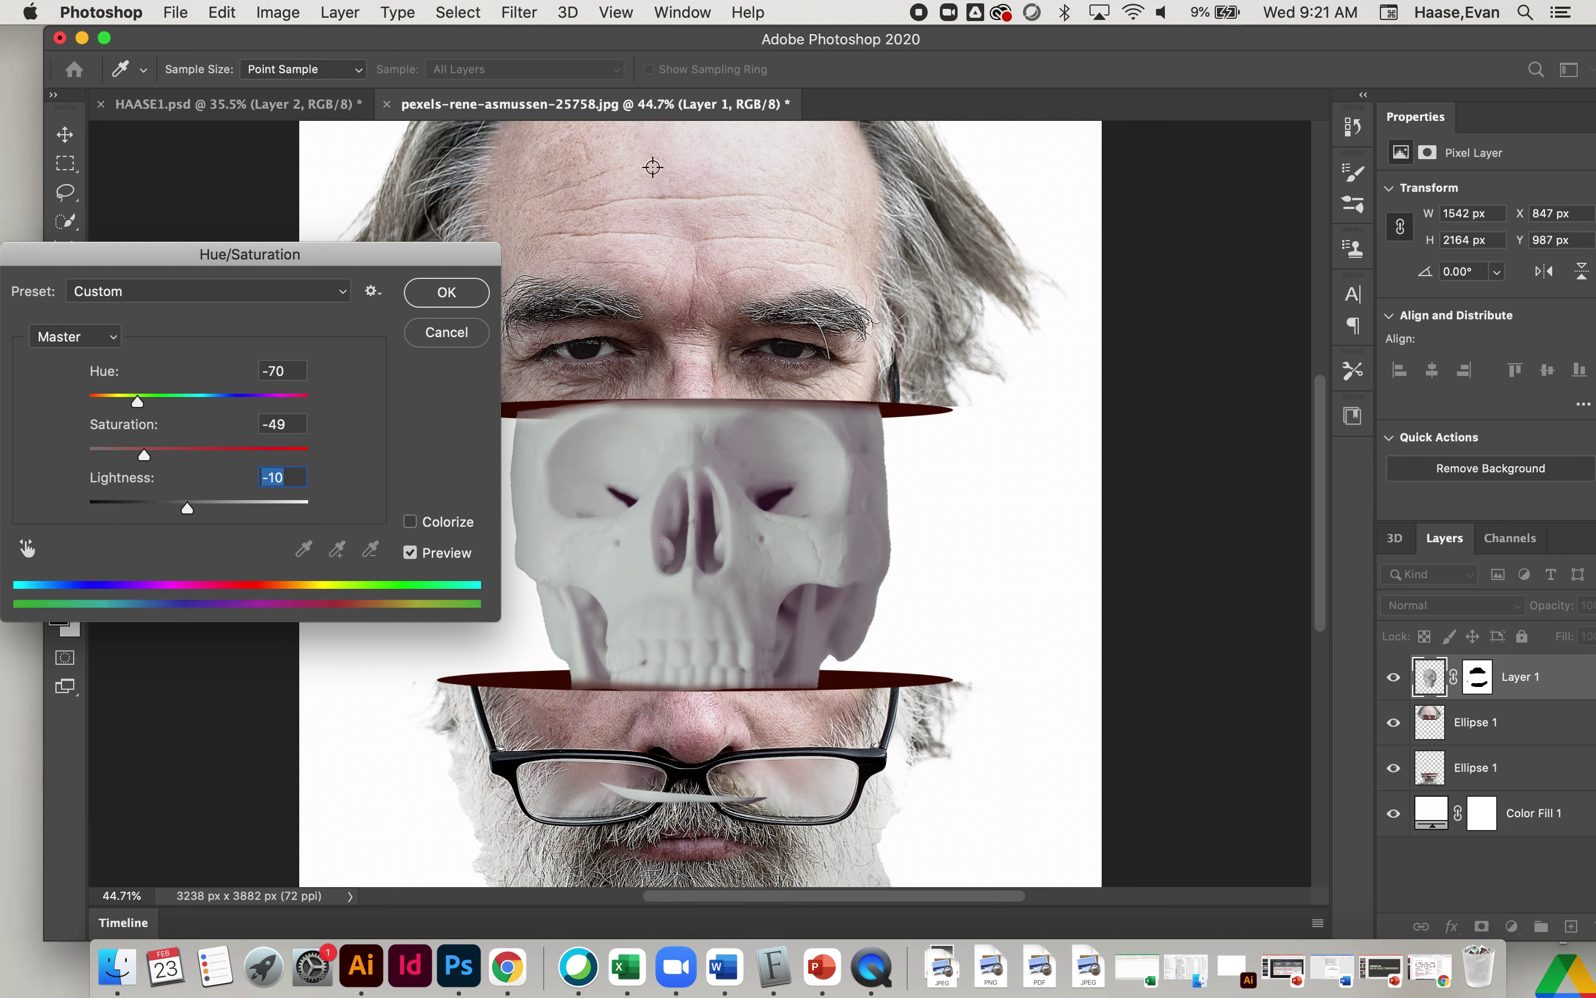
{"action": "left_click", "coordinate": [446, 292]}
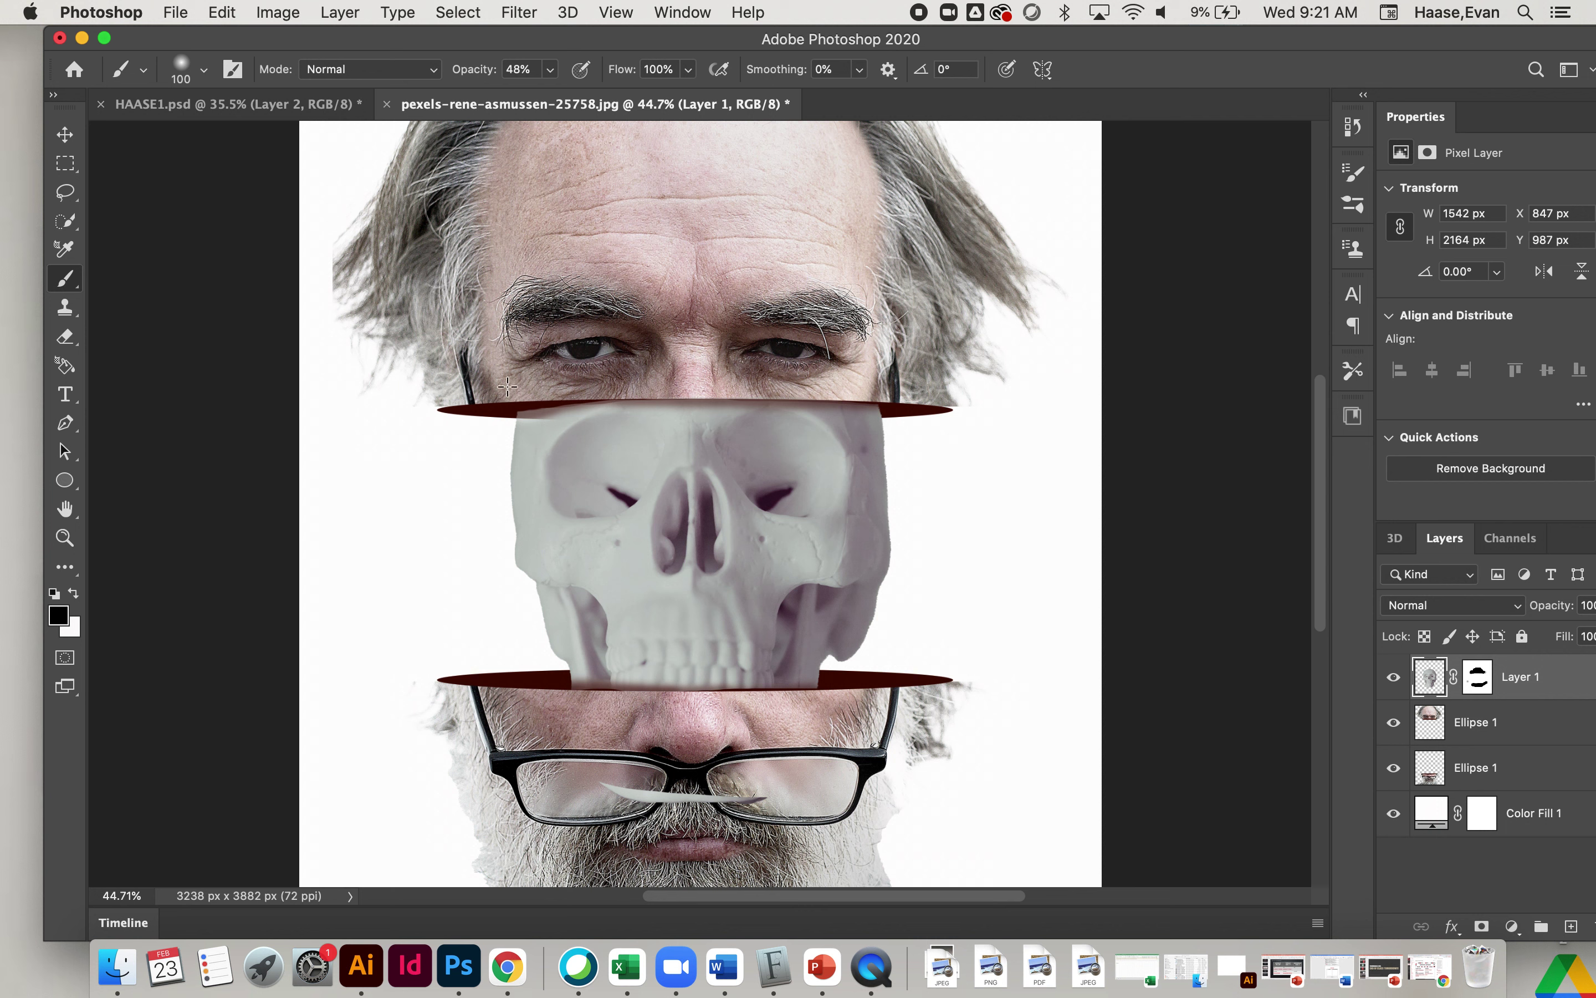
Paint white on the skull's layer mask to restore its upper-left corner against the upper ellipse
{"action": "left_click", "coordinate": [1479, 679]}
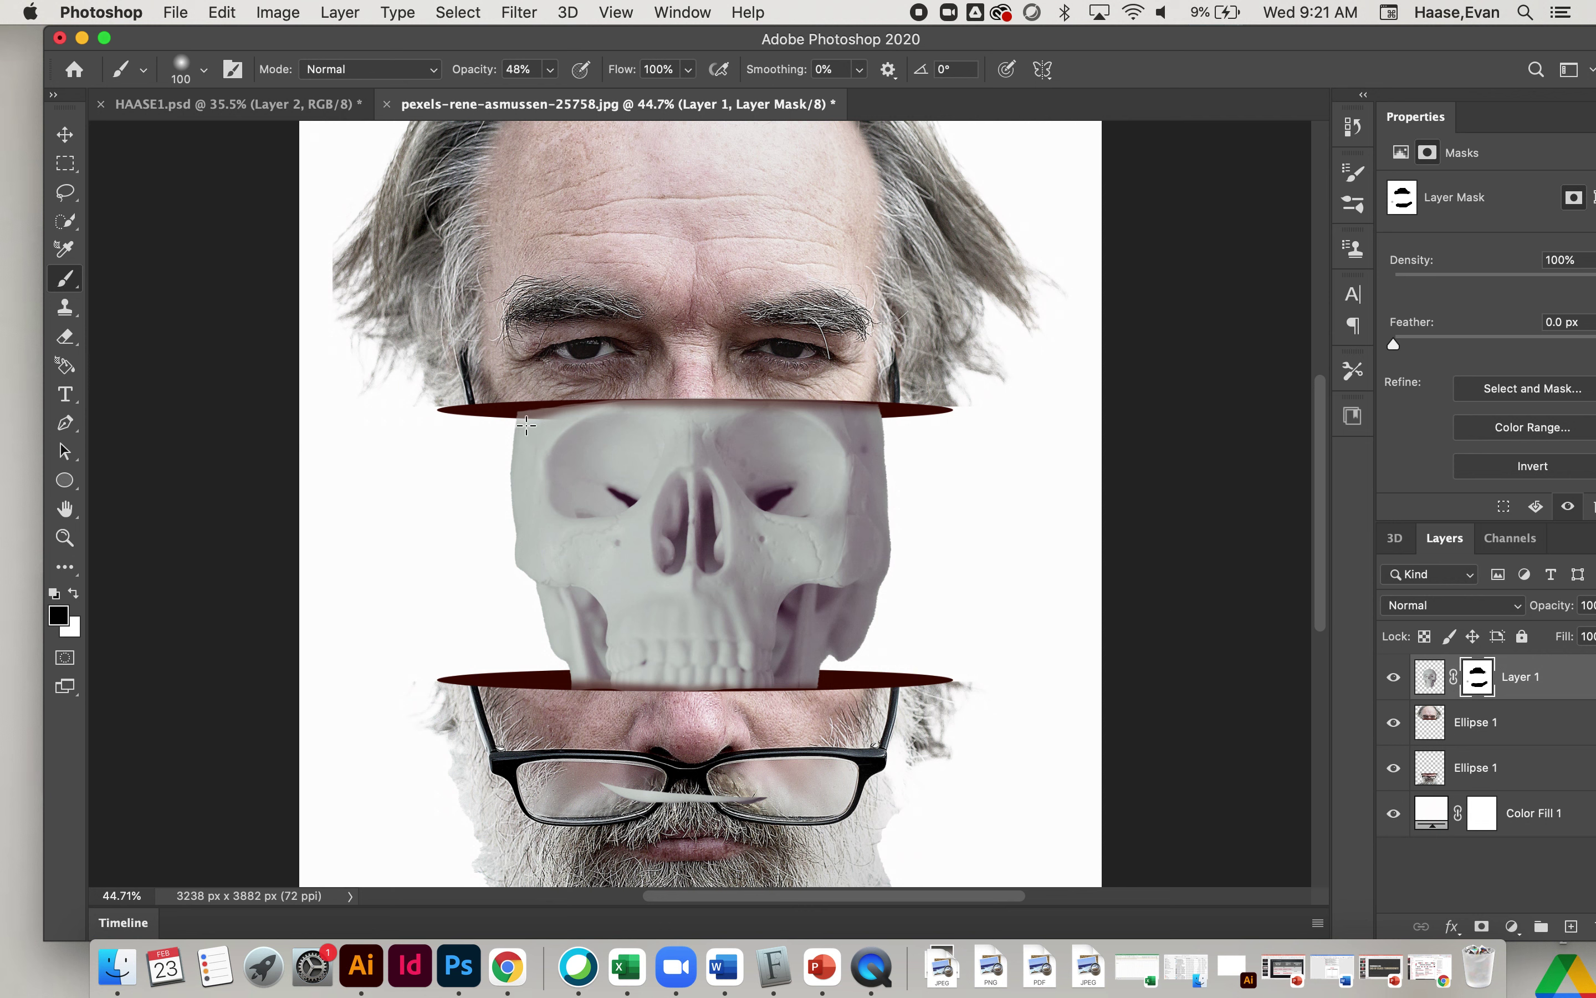
{"action": "left_click", "coordinate": [74, 593]}
{"action": "mouse_move", "coordinate": [531, 424]}
{"action": "left_mouse_down"}
{"action": "mouse_move", "coordinate": [565, 414]}
{"action": "mouse_move", "coordinate": [520, 424]}
{"action": "mouse_move", "coordinate": [582, 415]}
{"action": "mouse_move", "coordinate": [516, 409]}
{"action": "left_mouse_up"}
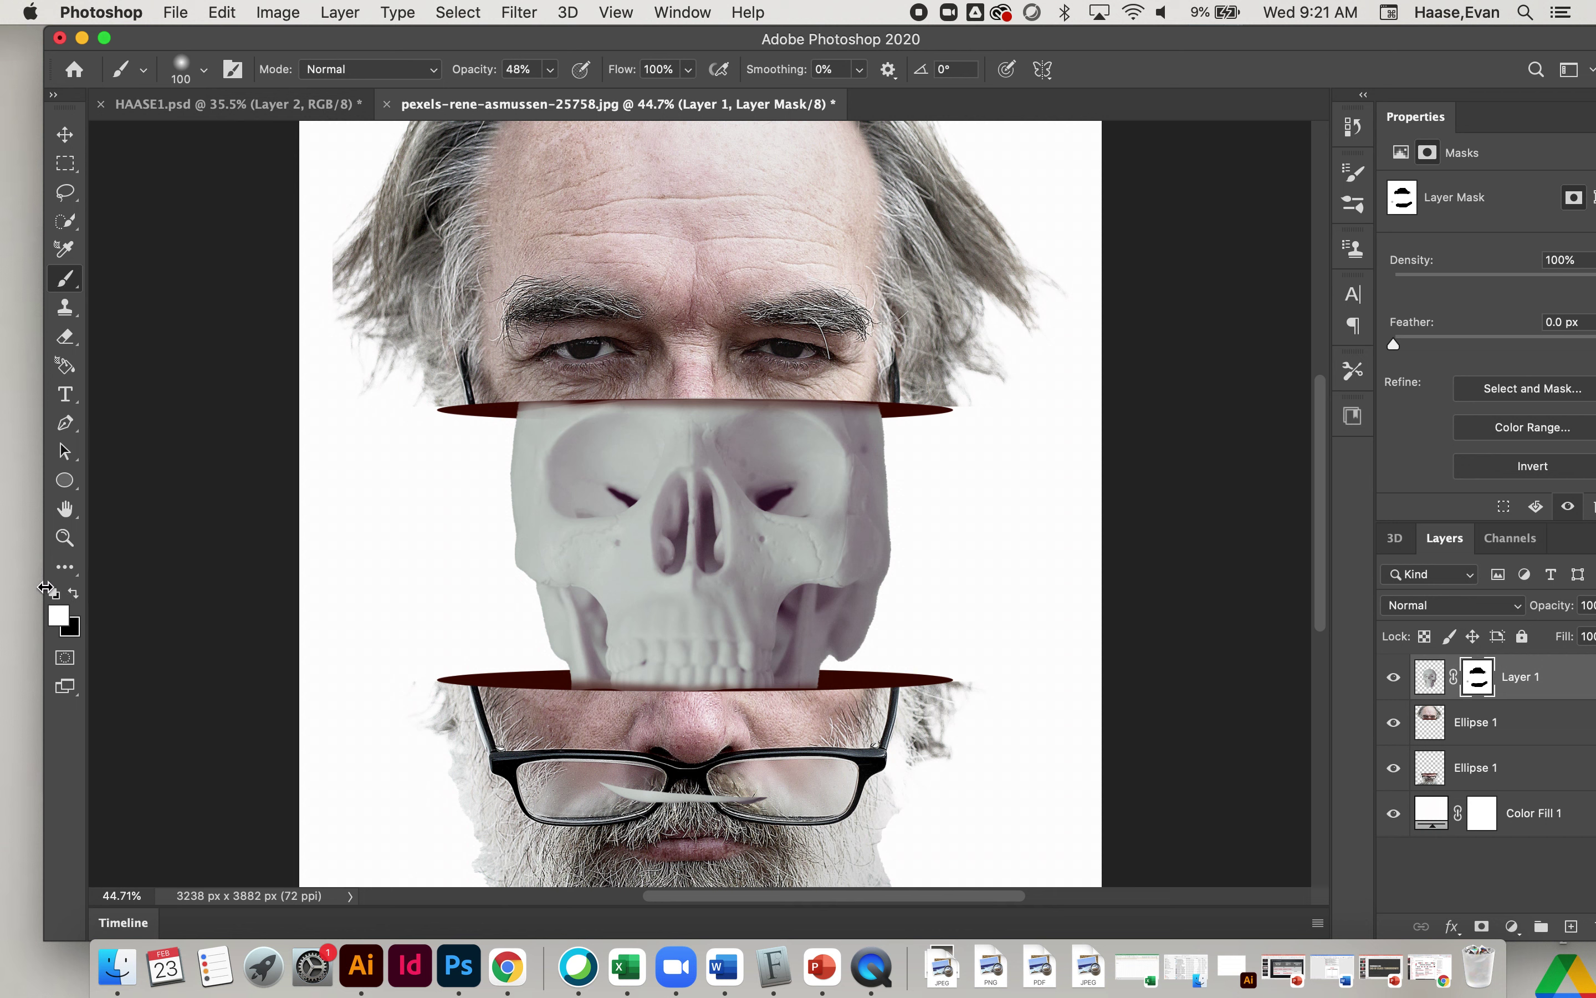
Darken the skull image's upper and lower edges with the Burn tool in the Midtones range
{"action": "key", "text": "i"}
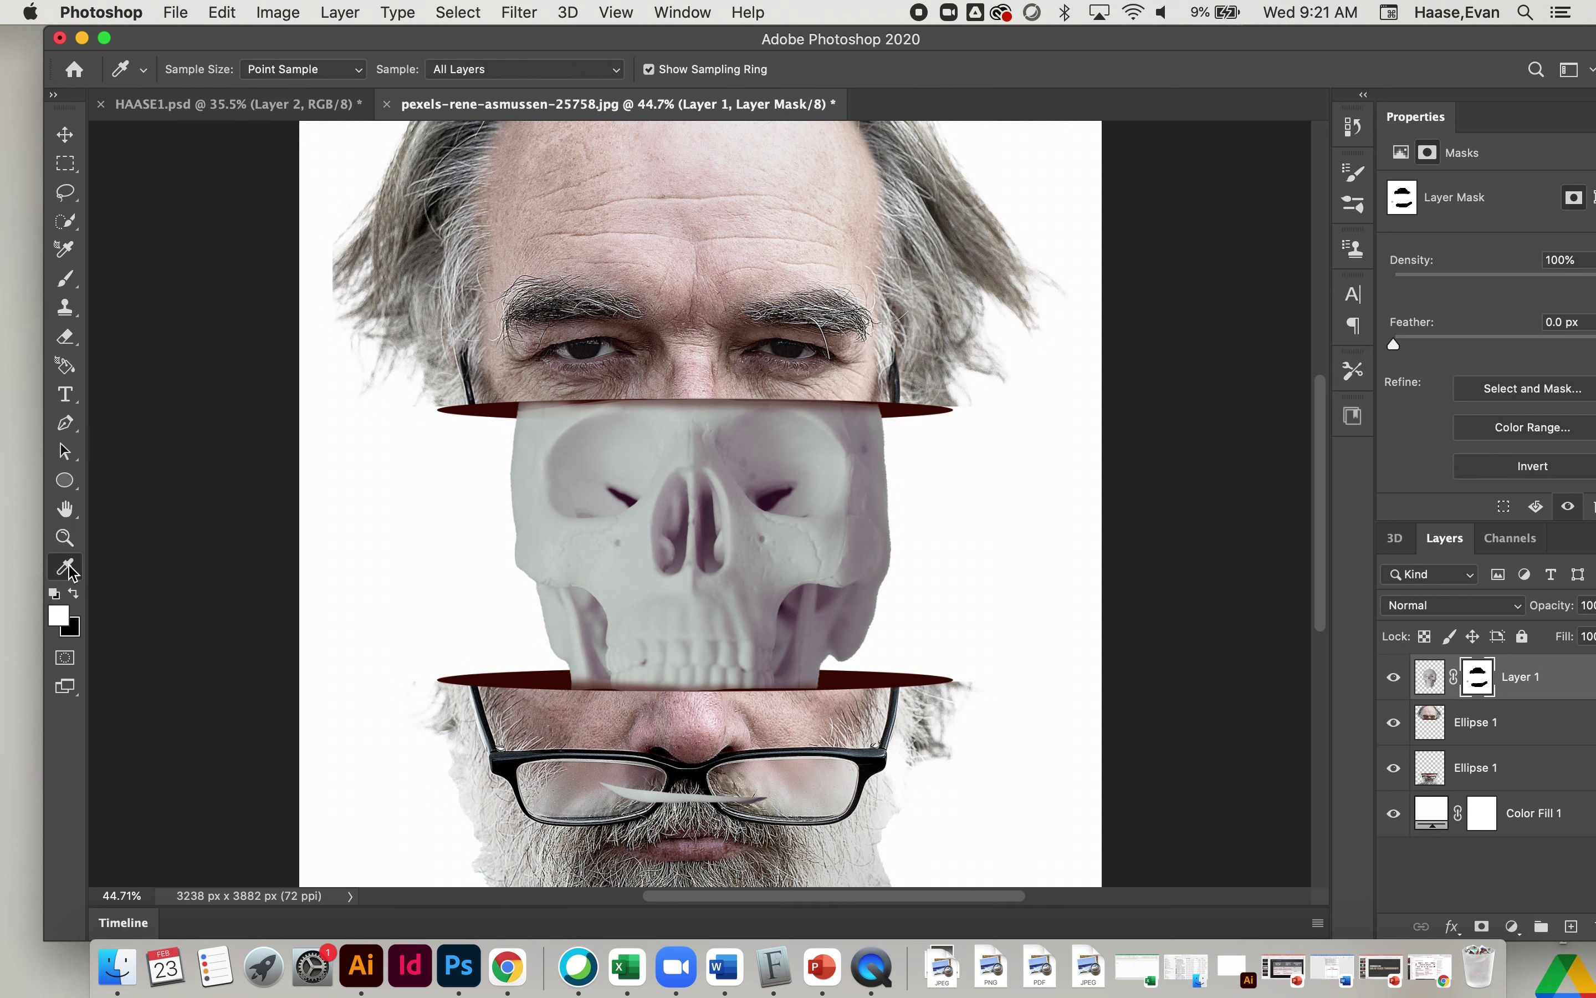
{"action": "left_click", "coordinate": [69, 569]}
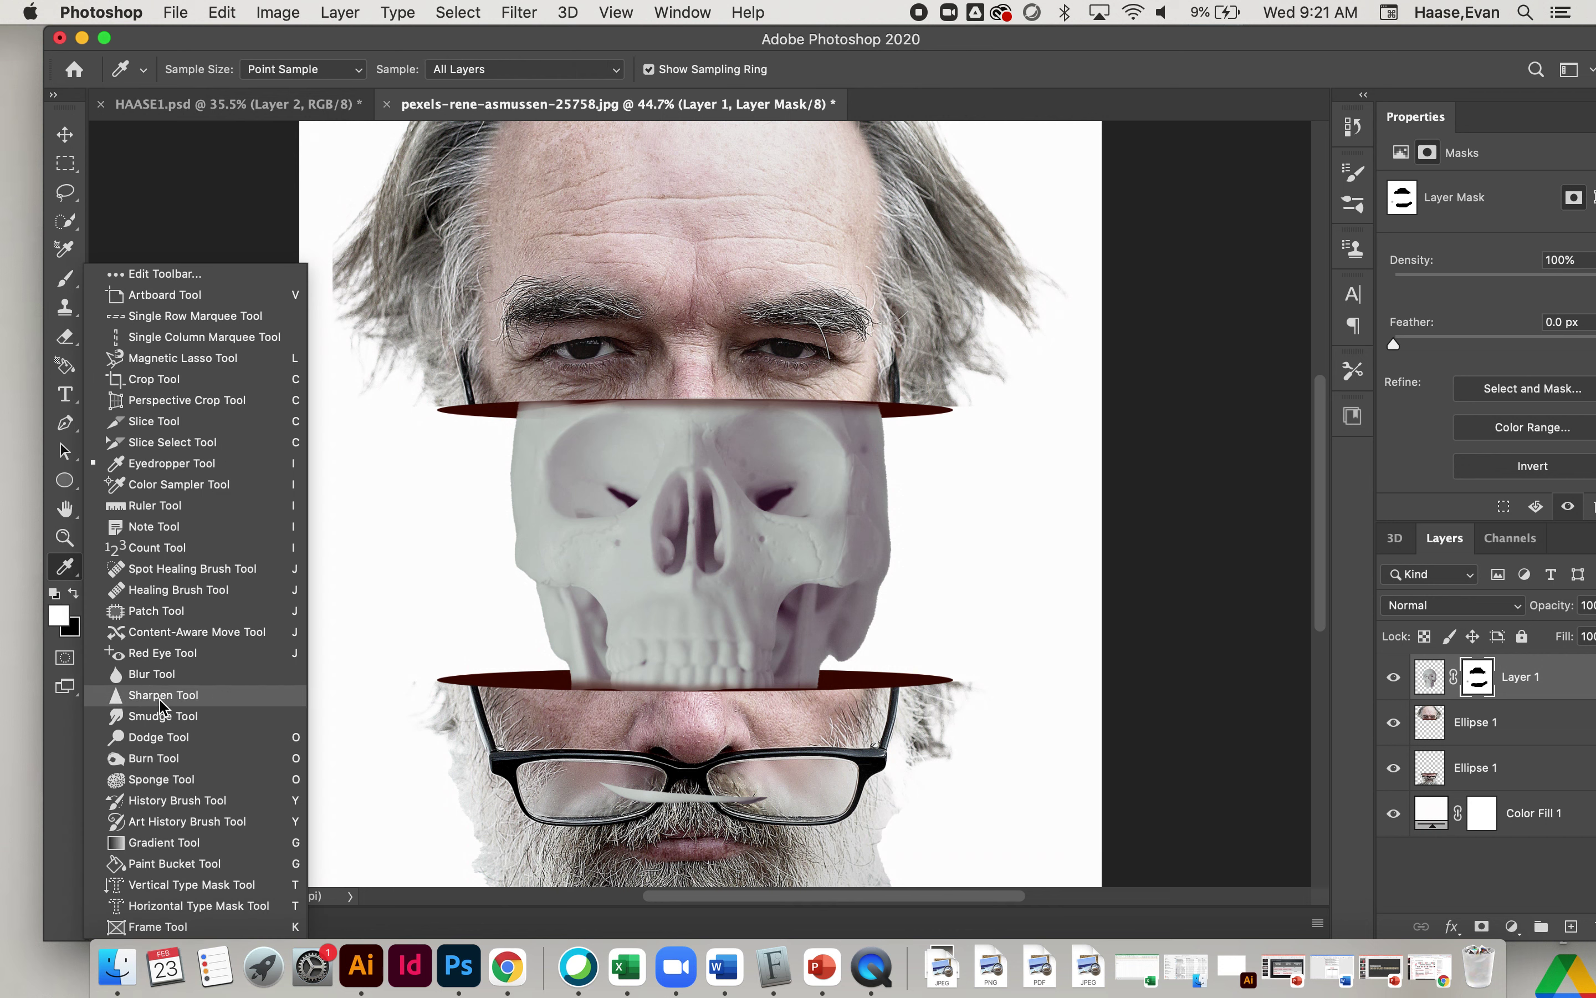
{"action": "left_click", "coordinate": [158, 759]}
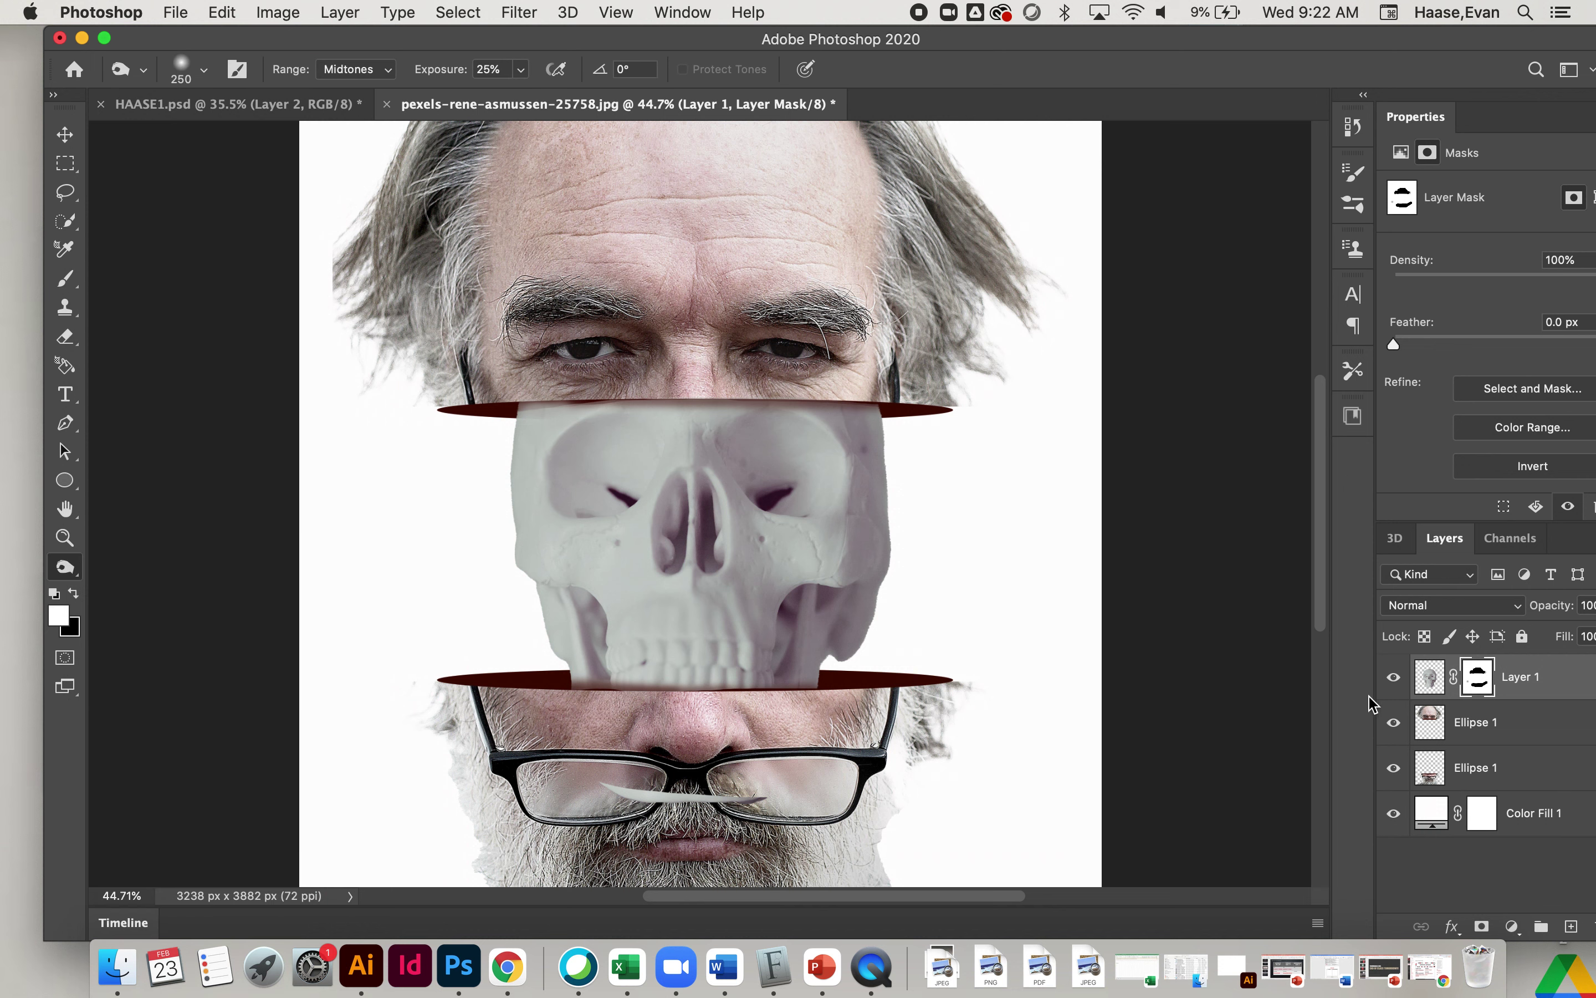
{"action": "left_click", "coordinate": [1430, 687]}
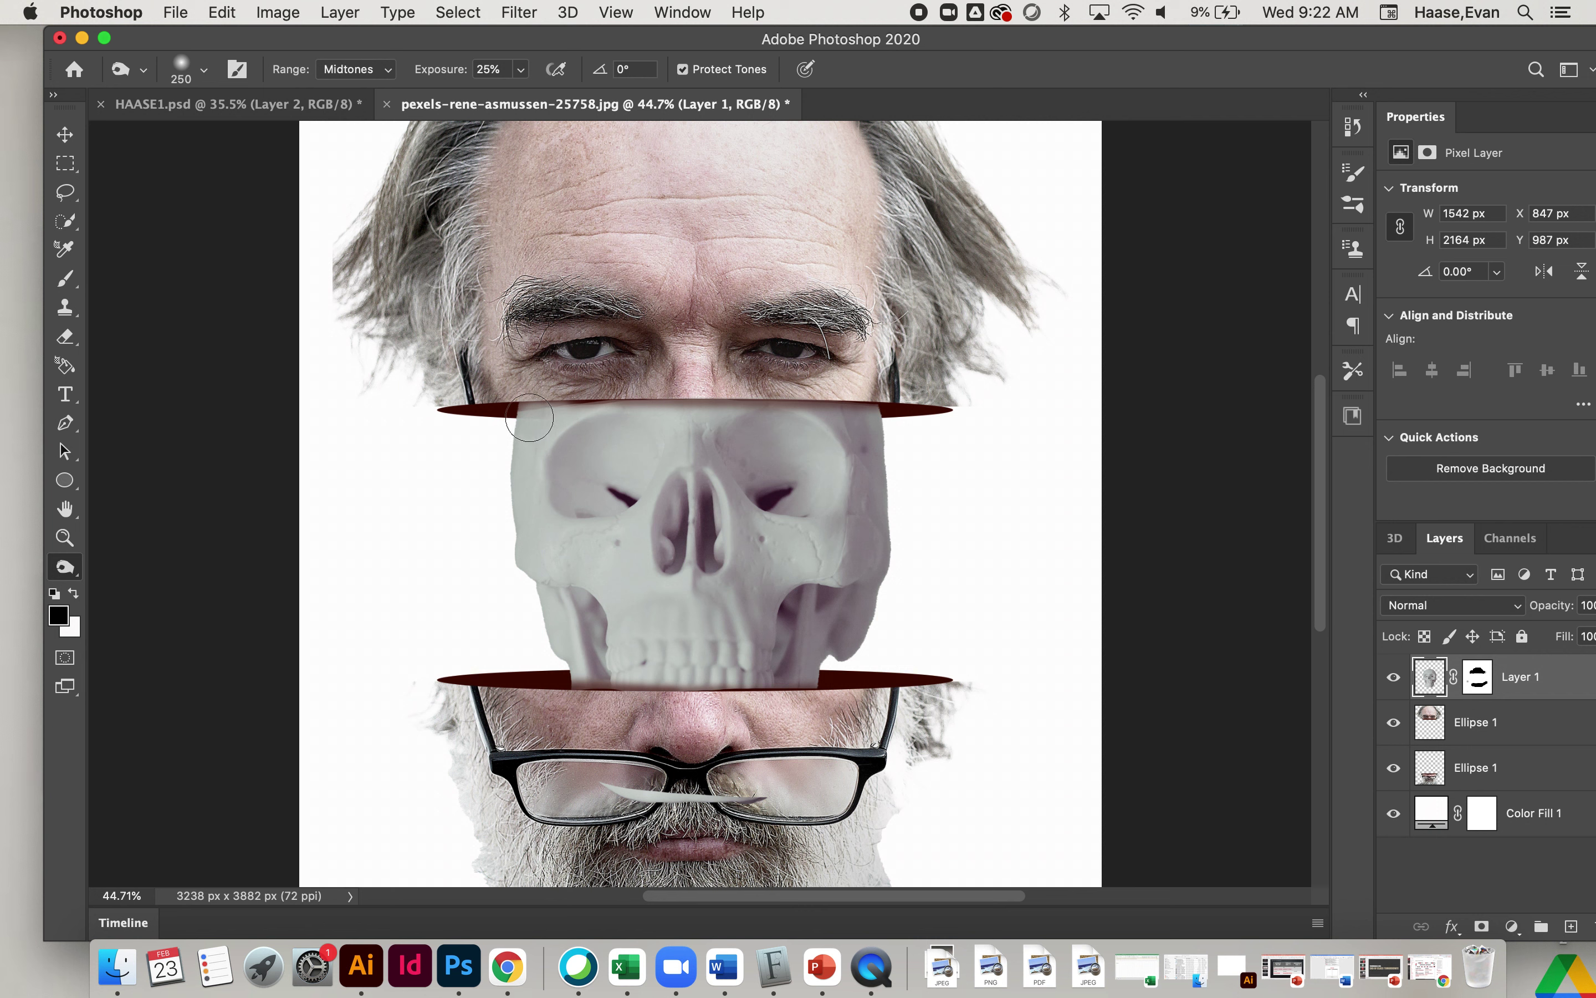
{"action": "mouse_move", "coordinate": [601, 404]}
{"action": "left_mouse_down"}
{"action": "mouse_move", "coordinate": [648, 415]}
{"action": "mouse_move", "coordinate": [639, 426]}
{"action": "mouse_move", "coordinate": [679, 414]}
{"action": "mouse_move", "coordinate": [529, 414]}
{"action": "mouse_move", "coordinate": [672, 392]}
{"action": "mouse_move", "coordinate": [877, 410]}
{"action": "mouse_move", "coordinate": [499, 410]}
{"action": "left_mouse_up"}
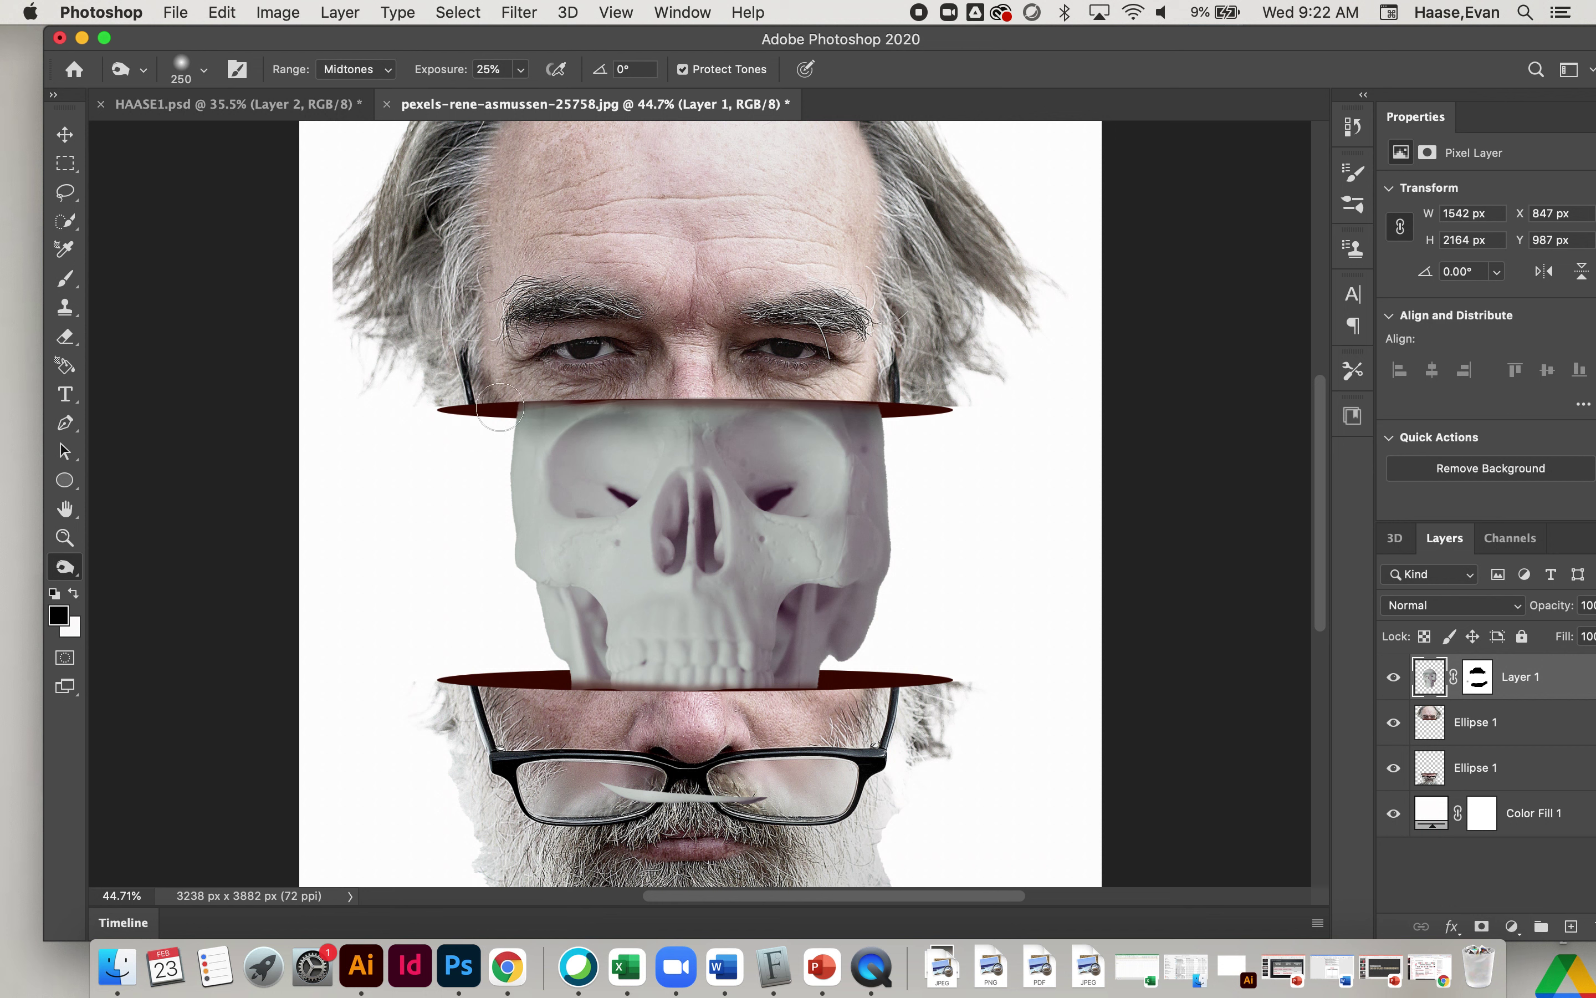
{"action": "left_click_drag", "start_coordinate": [574, 669], "coordinate": [702, 682]}
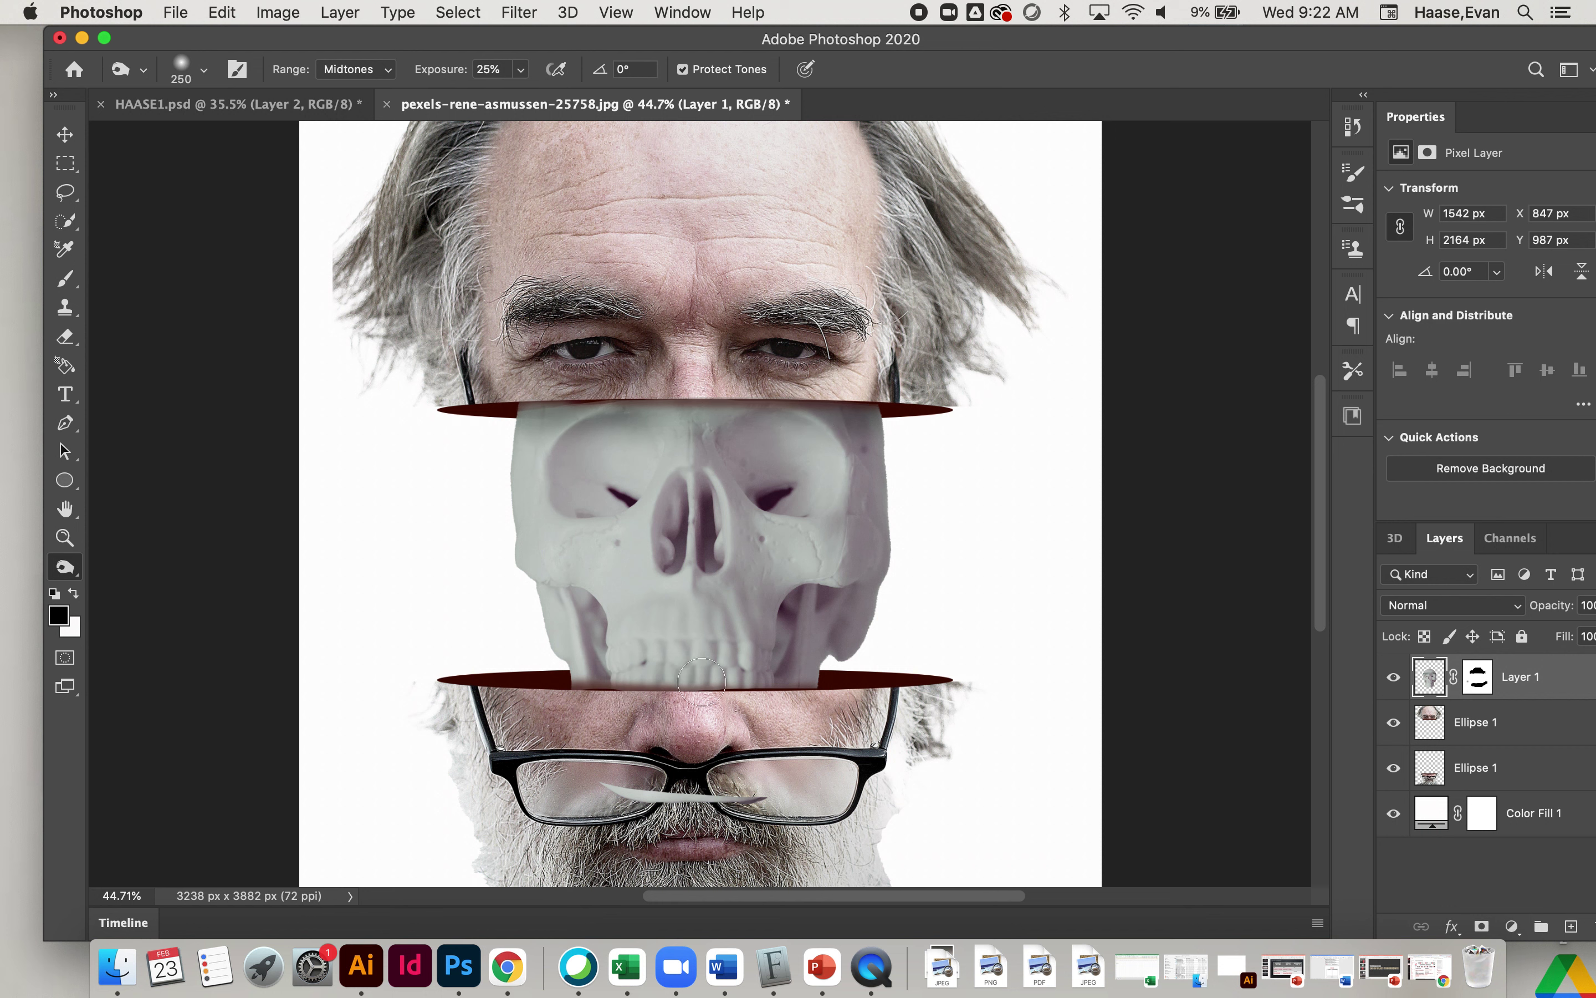
{"action": "mouse_move", "coordinate": [600, 693]}
{"action": "left_mouse_down"}
{"action": "mouse_move", "coordinate": [575, 668]}
{"action": "mouse_move", "coordinate": [587, 682]}
{"action": "mouse_move", "coordinate": [556, 676]}
{"action": "mouse_move", "coordinate": [834, 694]}
{"action": "mouse_move", "coordinate": [799, 694]}
{"action": "mouse_move", "coordinate": [817, 674]}
{"action": "mouse_move", "coordinate": [805, 697]}
{"action": "mouse_move", "coordinate": [833, 661]}
{"action": "mouse_move", "coordinate": [809, 687]}
{"action": "left_mouse_up"}
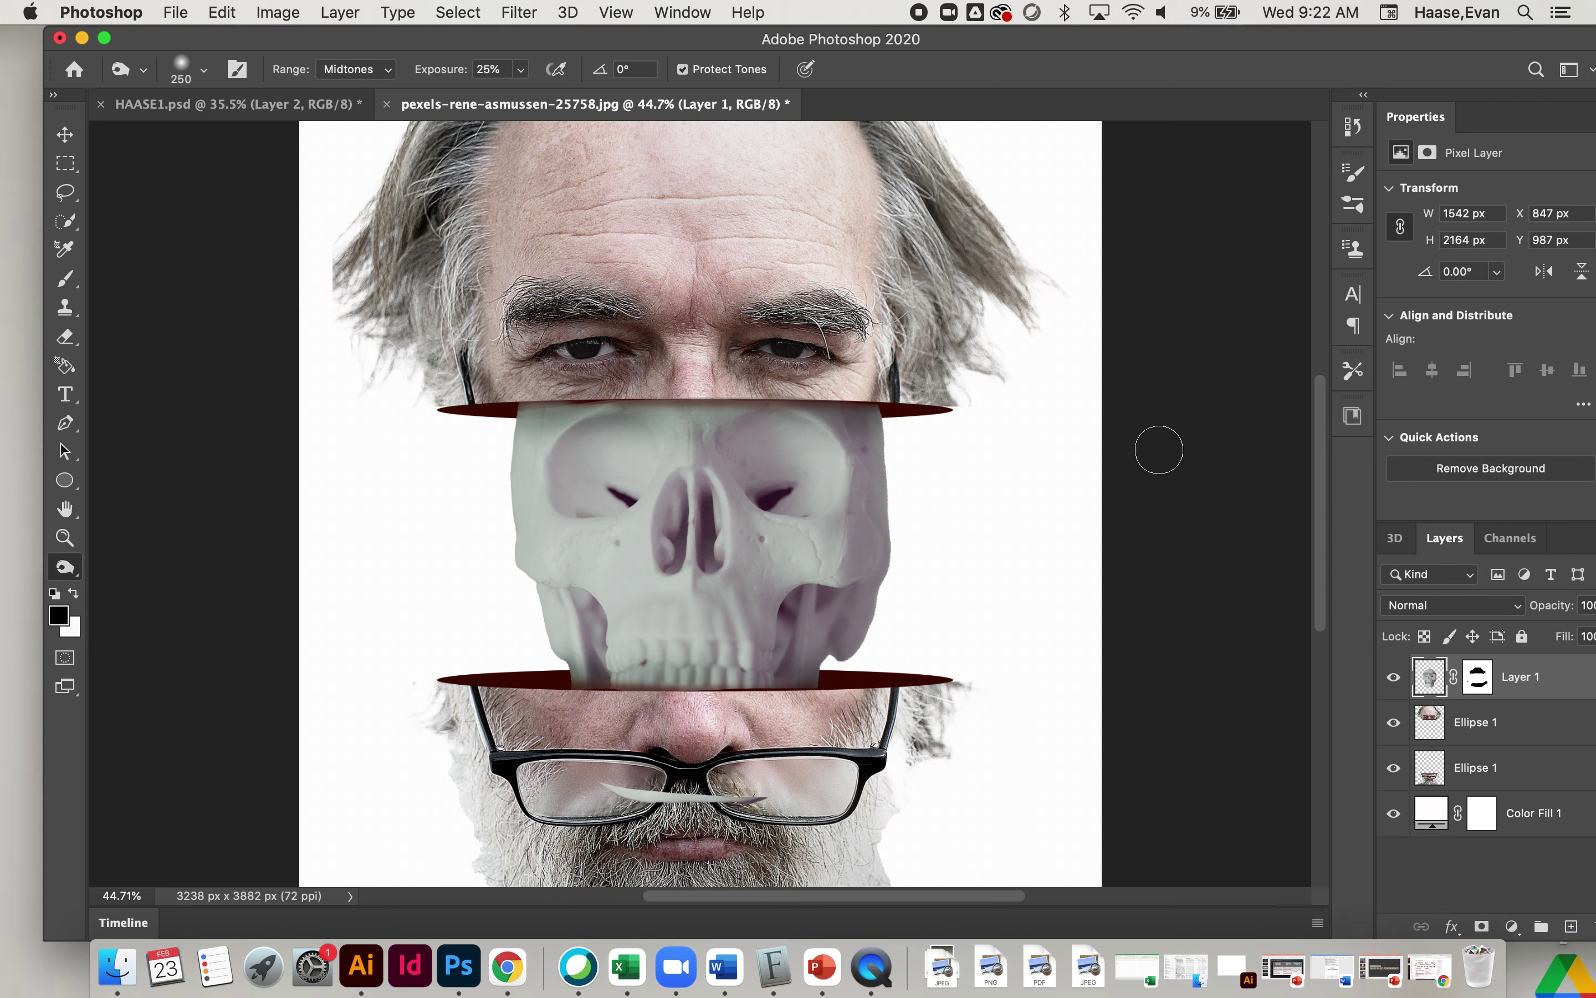
Try the Burn tool's Shadows range, switch it to Highlights, and darken the skull's lower edge around the teeth
{"action": "left_click", "coordinate": [385, 69]}
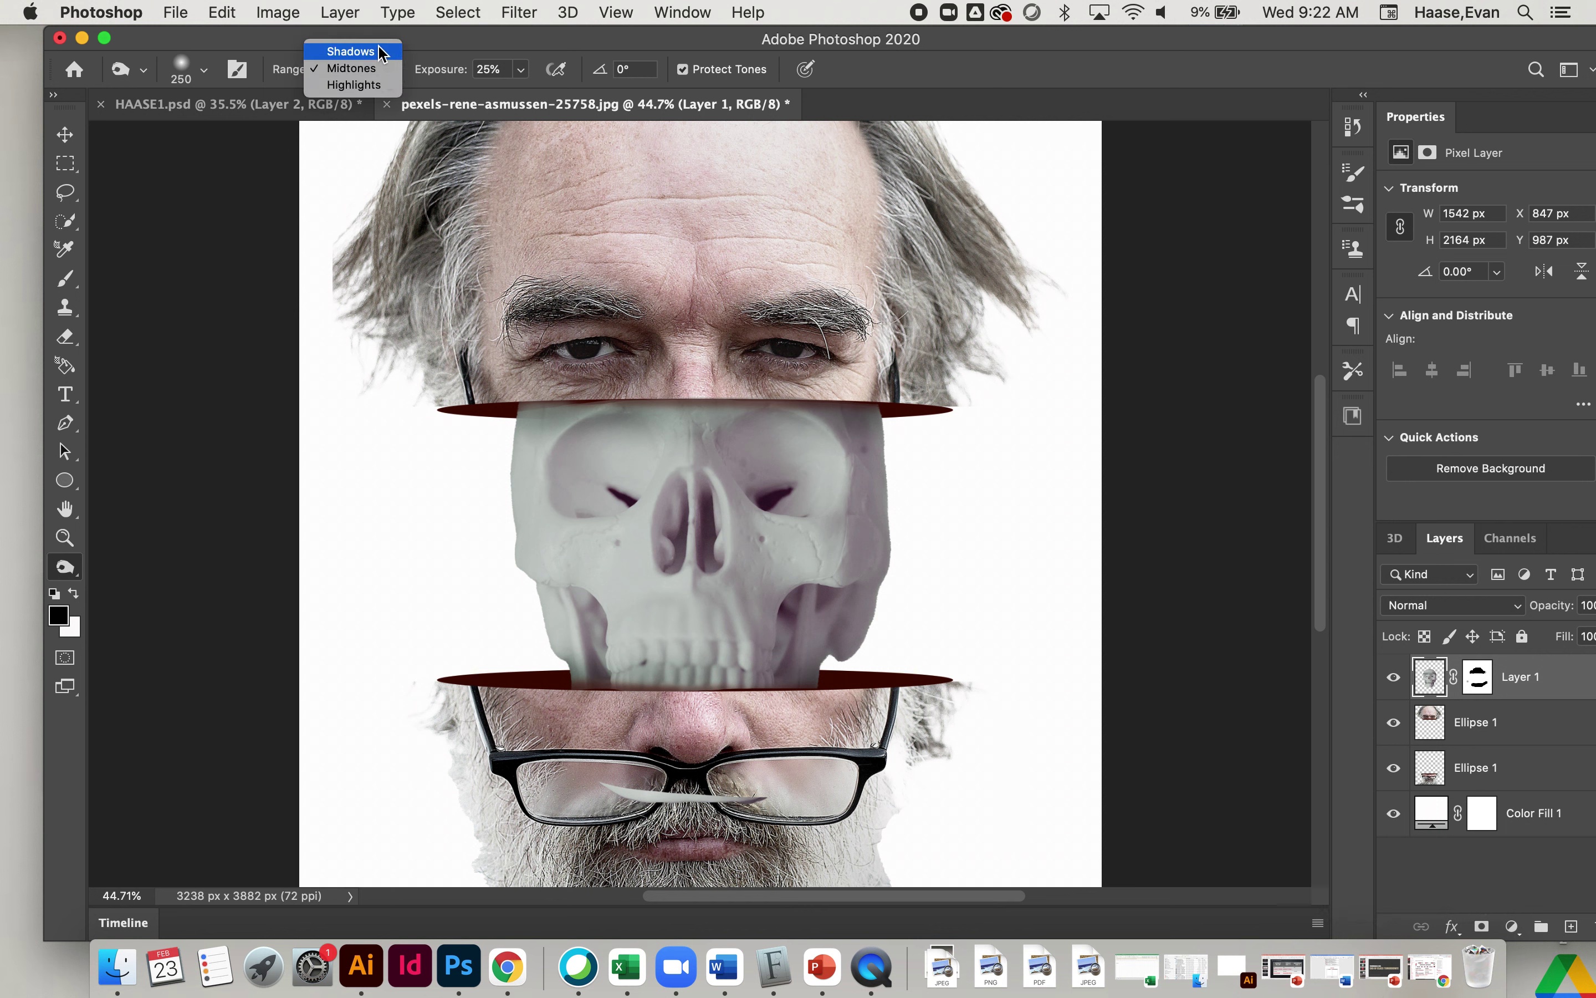
{"action": "left_click", "coordinate": [351, 51]}
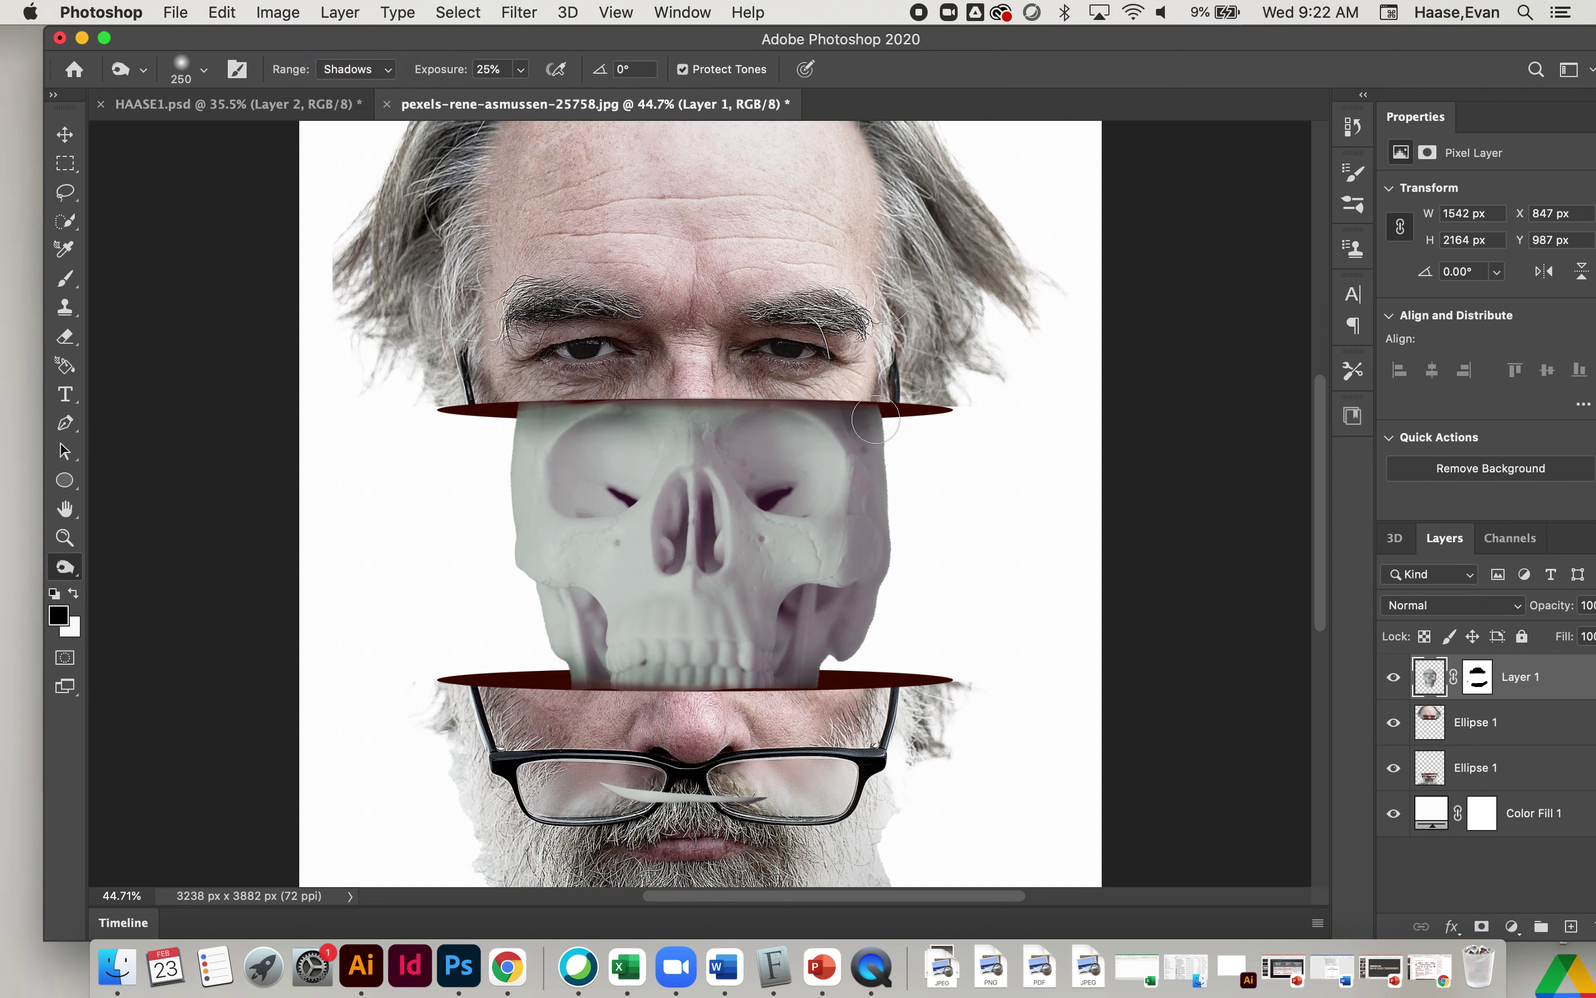
{"action": "left_click", "coordinate": [355, 69]}
{"action": "left_click", "coordinate": [375, 105]}
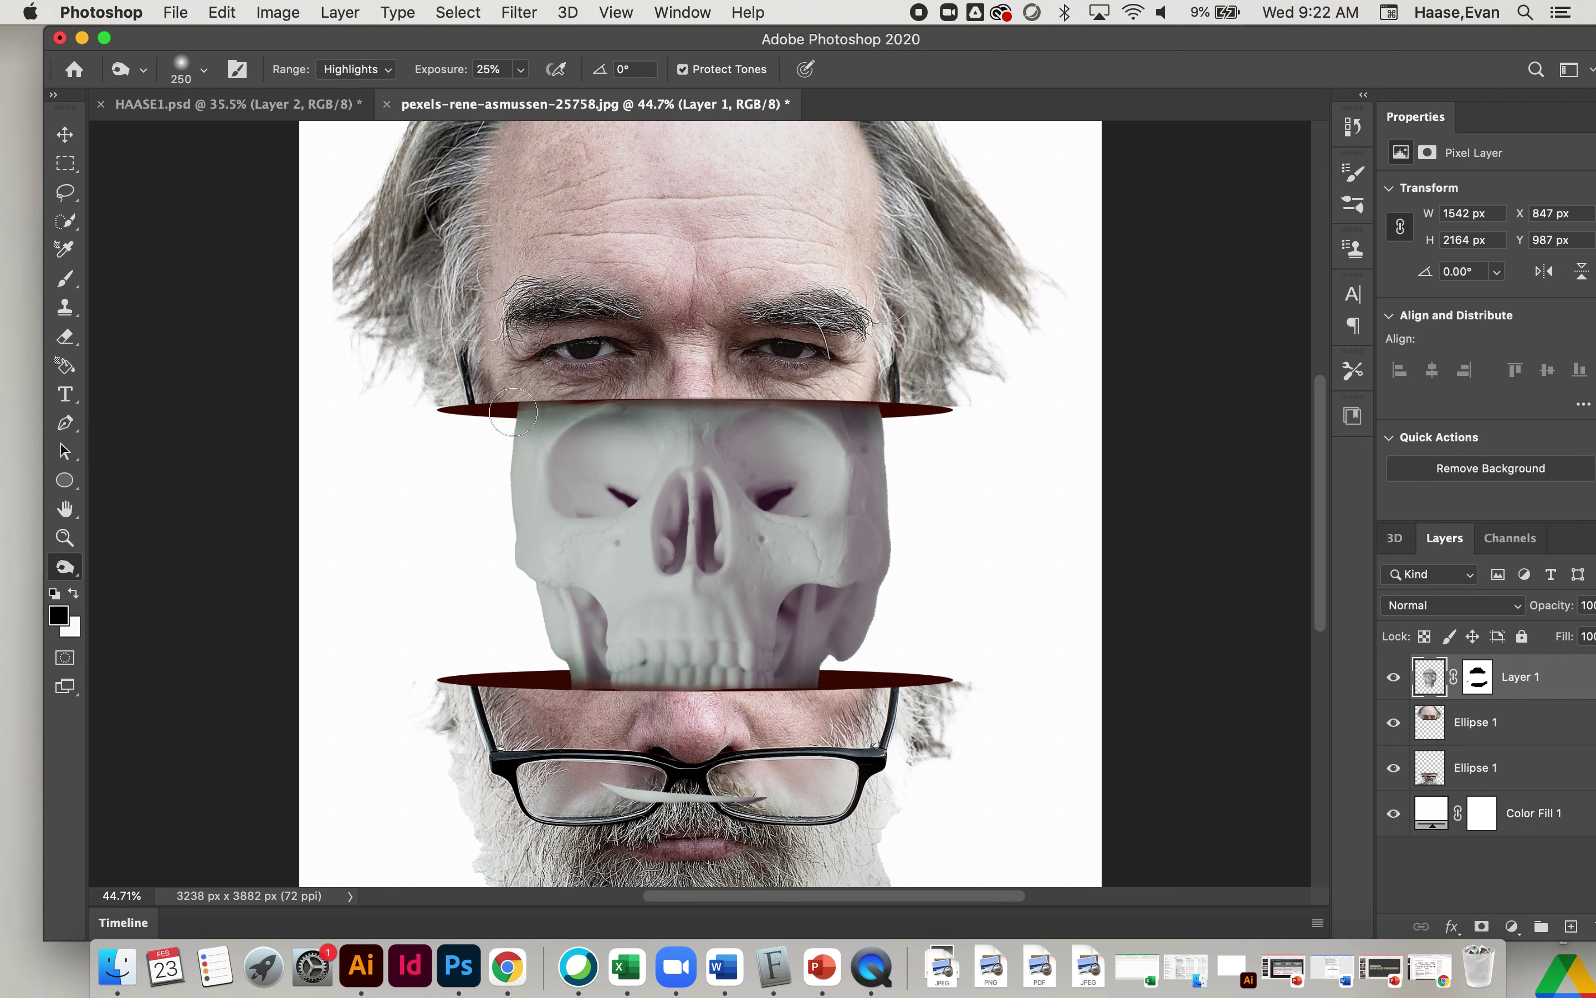
{"action": "mouse_move", "coordinate": [583, 653]}
{"action": "left_mouse_down"}
{"action": "mouse_move", "coordinate": [590, 673]}
{"action": "mouse_move", "coordinate": [633, 679]}
{"action": "mouse_move", "coordinate": [820, 680]}
{"action": "left_mouse_up"}
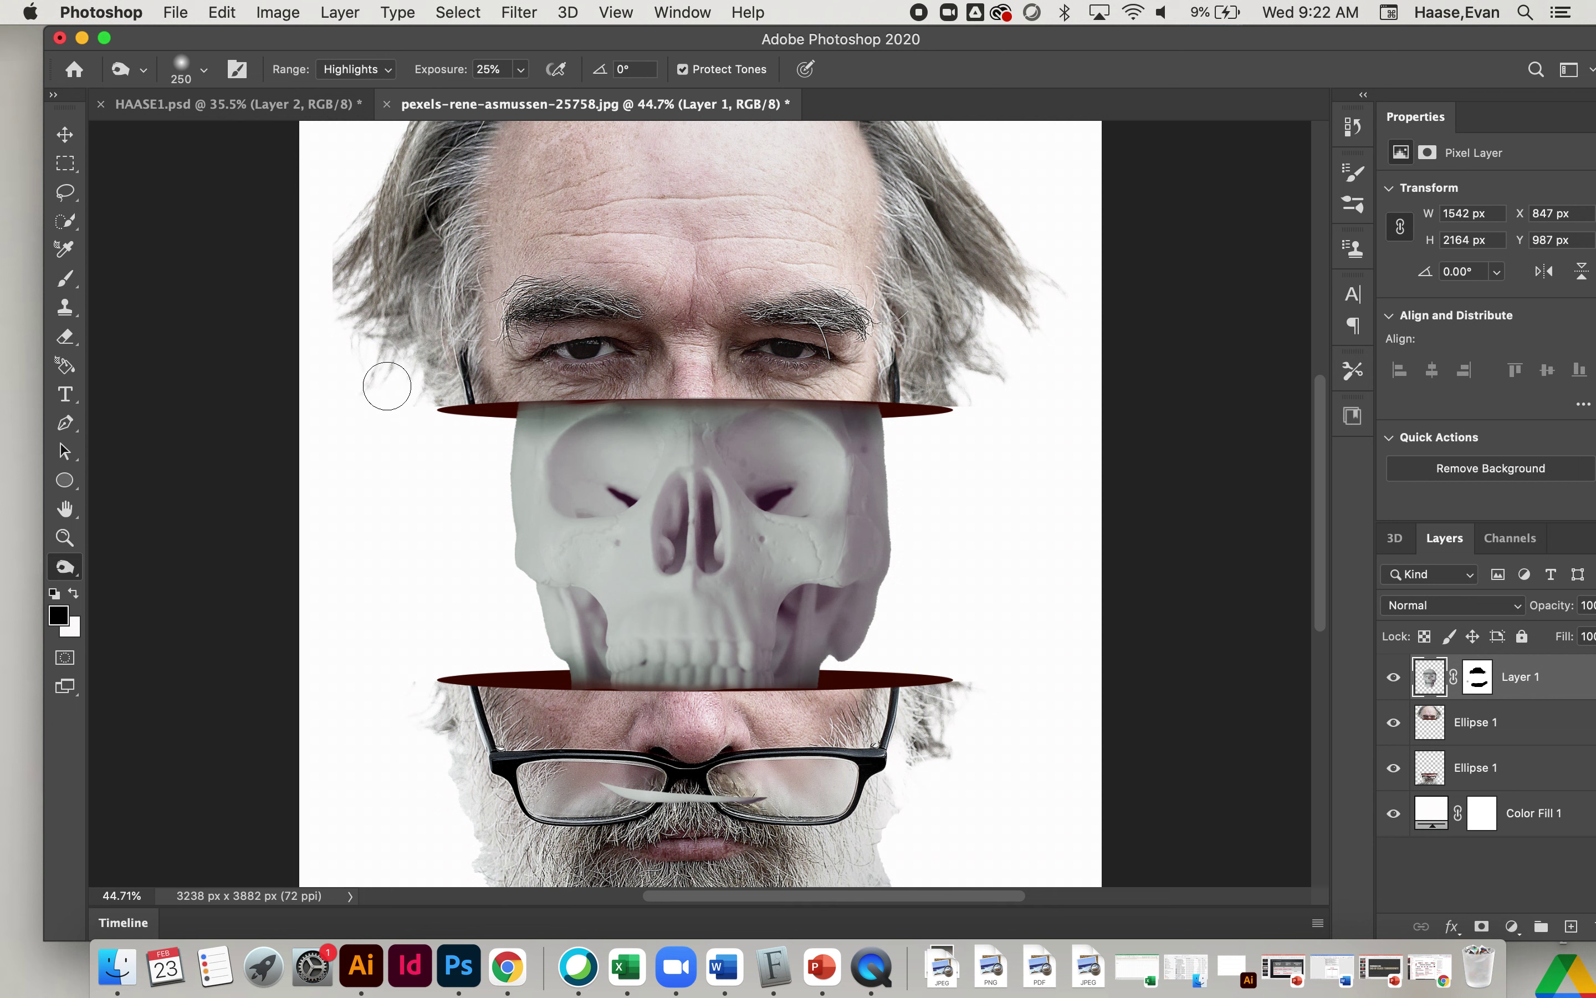
Lighten the skull's brow and left eye socket with the Dodge tool
{"action": "left_click", "coordinate": [57, 574]}
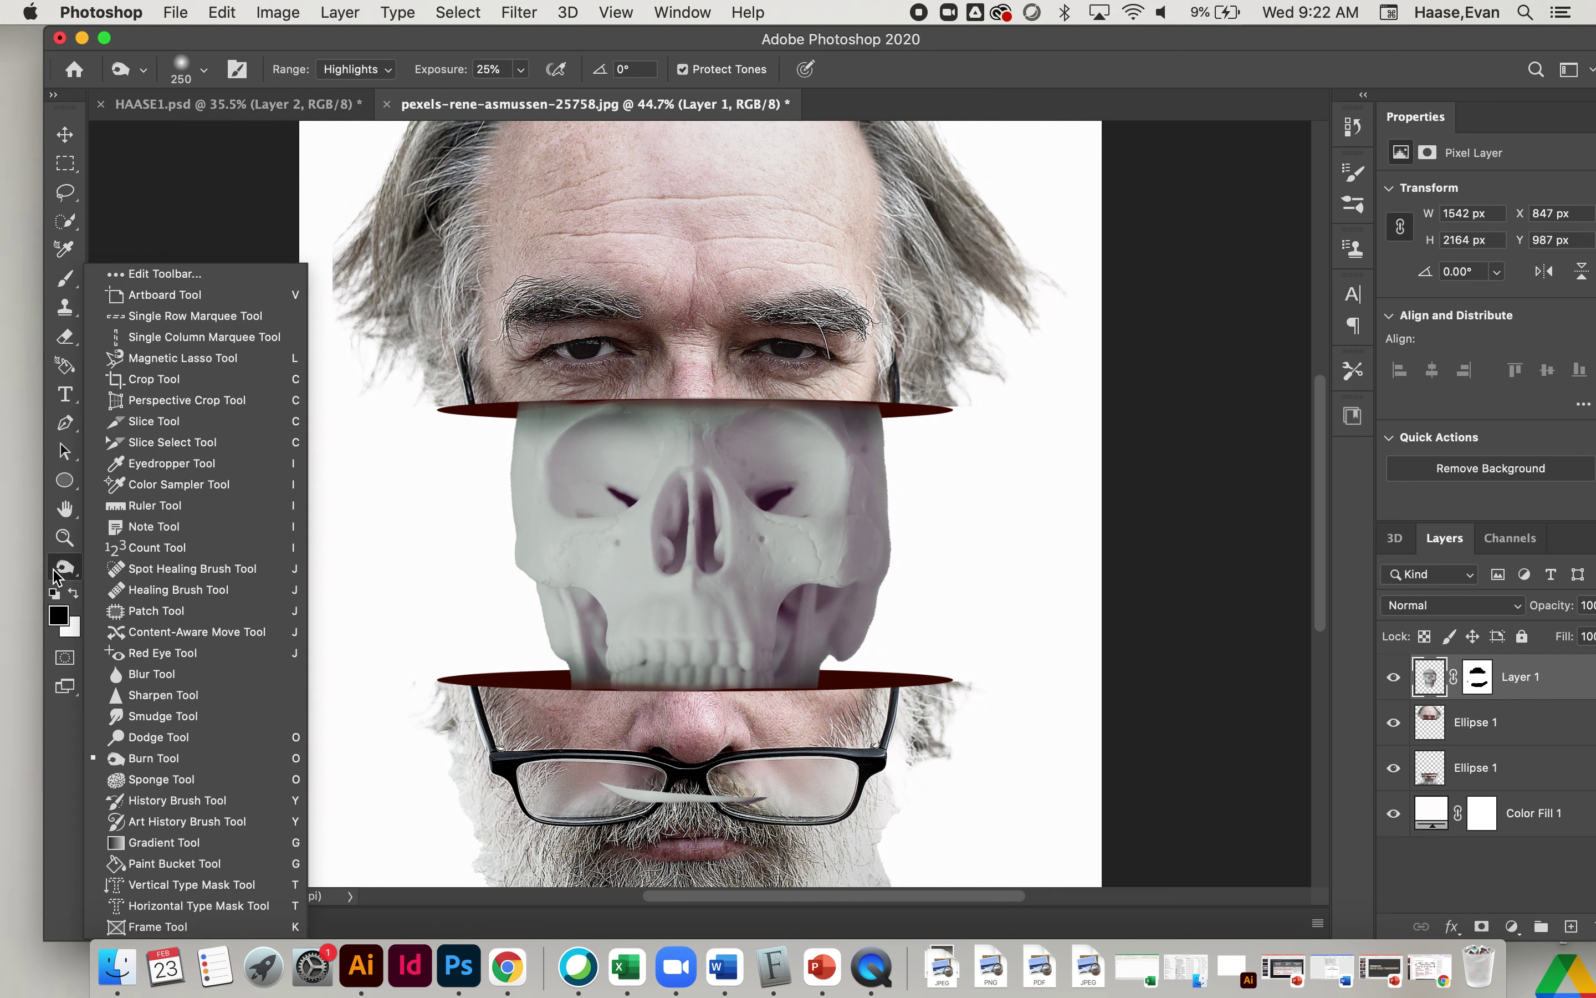
{"action": "left_click", "coordinate": [132, 737]}
{"action": "mouse_move", "coordinate": [659, 494]}
{"action": "left_mouse_down"}
{"action": "mouse_move", "coordinate": [722, 441]}
{"action": "mouse_move", "coordinate": [630, 437]}
{"action": "mouse_move", "coordinate": [732, 420]}
{"action": "mouse_move", "coordinate": [529, 431]}
{"action": "mouse_move", "coordinate": [714, 447]}
{"action": "mouse_move", "coordinate": [534, 454]}
{"action": "left_mouse_up"}
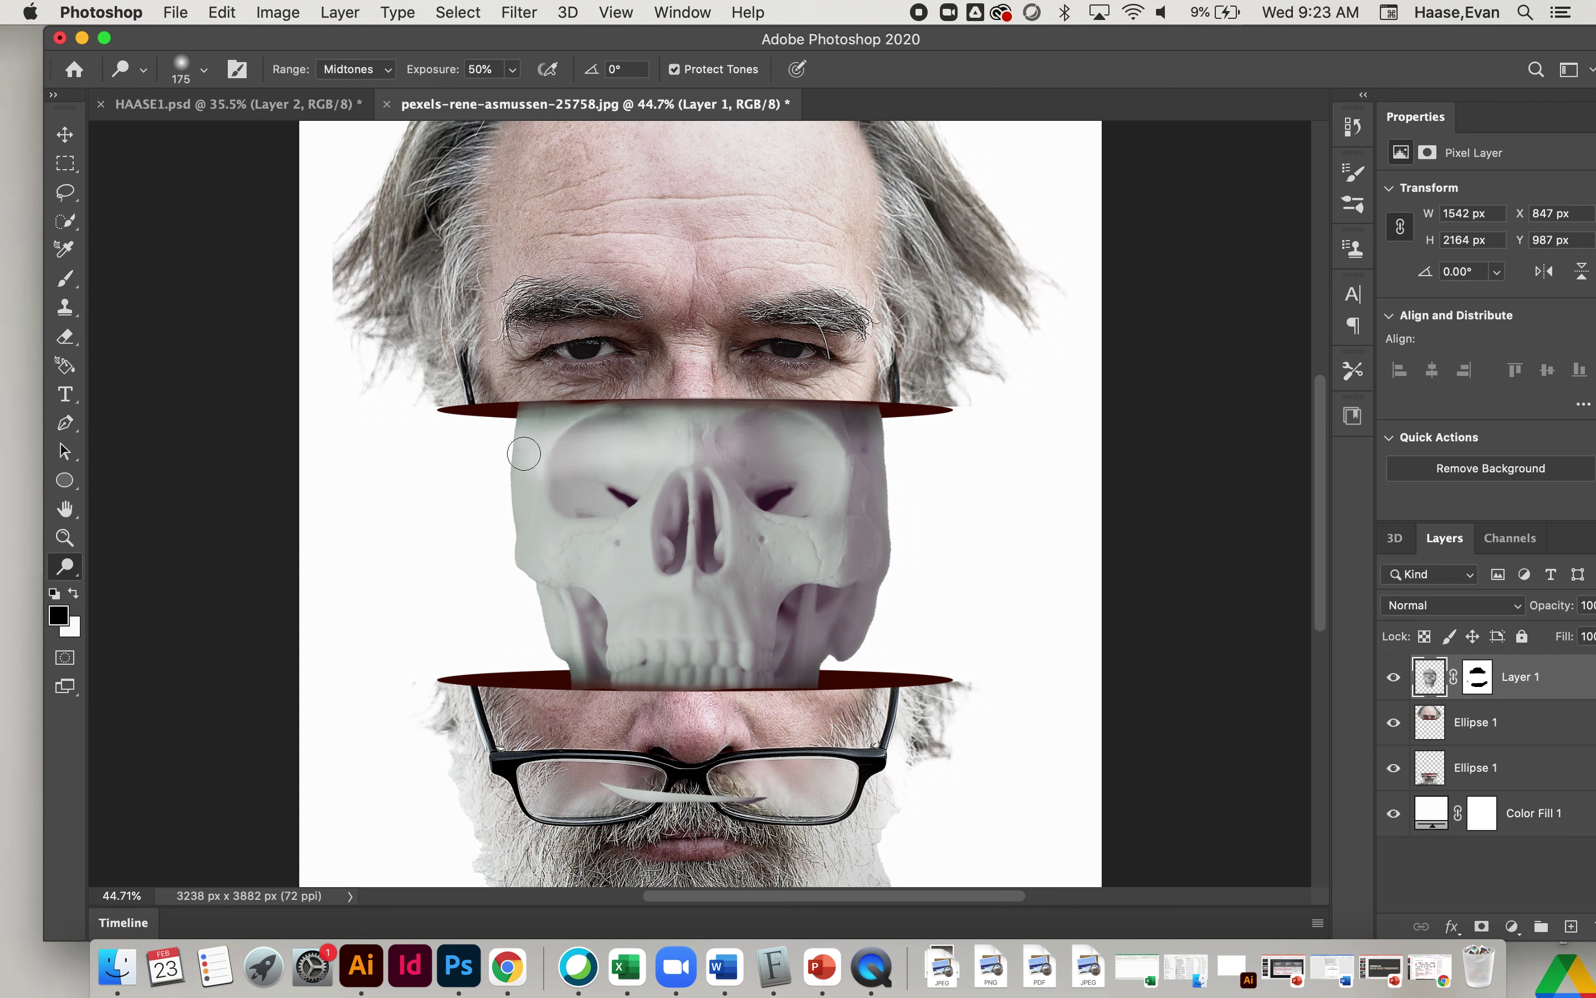
Enlarge the Dodge brush to 800 px and lighten the middle of the skull around the nose and cheekbones
{"action": "key", "text": "bracketright"}
{"action": "key", "text": "bracketright"}
{"action": "key", "text": "bracketright"}
{"action": "key", "text": "bracketright"}
{"action": "key", "text": "bracketright"}
{"action": "key", "text": "bracketright"}
{"action": "key", "text": "bracketright"}
{"action": "mouse_move", "coordinate": [628, 531]}
{"action": "left_mouse_down"}
{"action": "mouse_move", "coordinate": [679, 523]}
{"action": "mouse_move", "coordinate": [653, 515]}
{"action": "mouse_move", "coordinate": [683, 555]}
{"action": "mouse_move", "coordinate": [733, 577]}
{"action": "mouse_move", "coordinate": [668, 583]}
{"action": "mouse_move", "coordinate": [837, 524]}
{"action": "mouse_move", "coordinate": [830, 501]}
{"action": "mouse_move", "coordinate": [709, 505]}
{"action": "left_mouse_up"}
{"action": "mouse_move", "coordinate": [594, 545]}
{"action": "left_mouse_down"}
{"action": "mouse_move", "coordinate": [595, 512]}
{"action": "mouse_move", "coordinate": [528, 521]}
{"action": "left_mouse_up"}
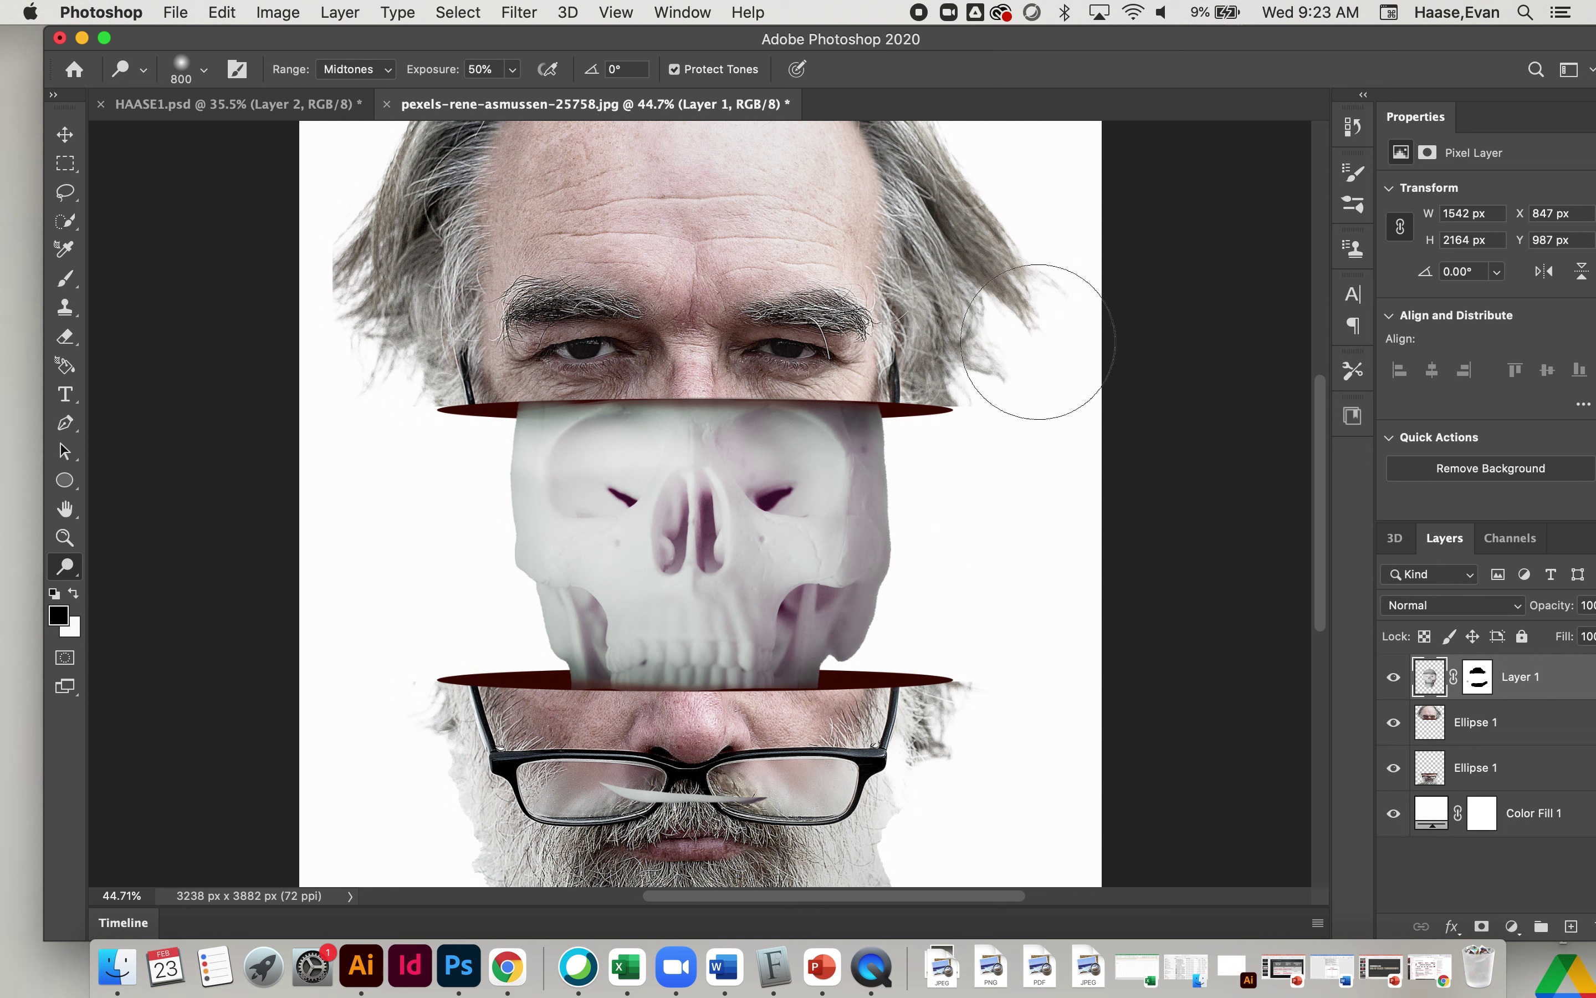
Show the whole composite and select the upper head section's layer
{"action": "key", "text": "super+minus"}
{"action": "key", "text": "super+minus"}
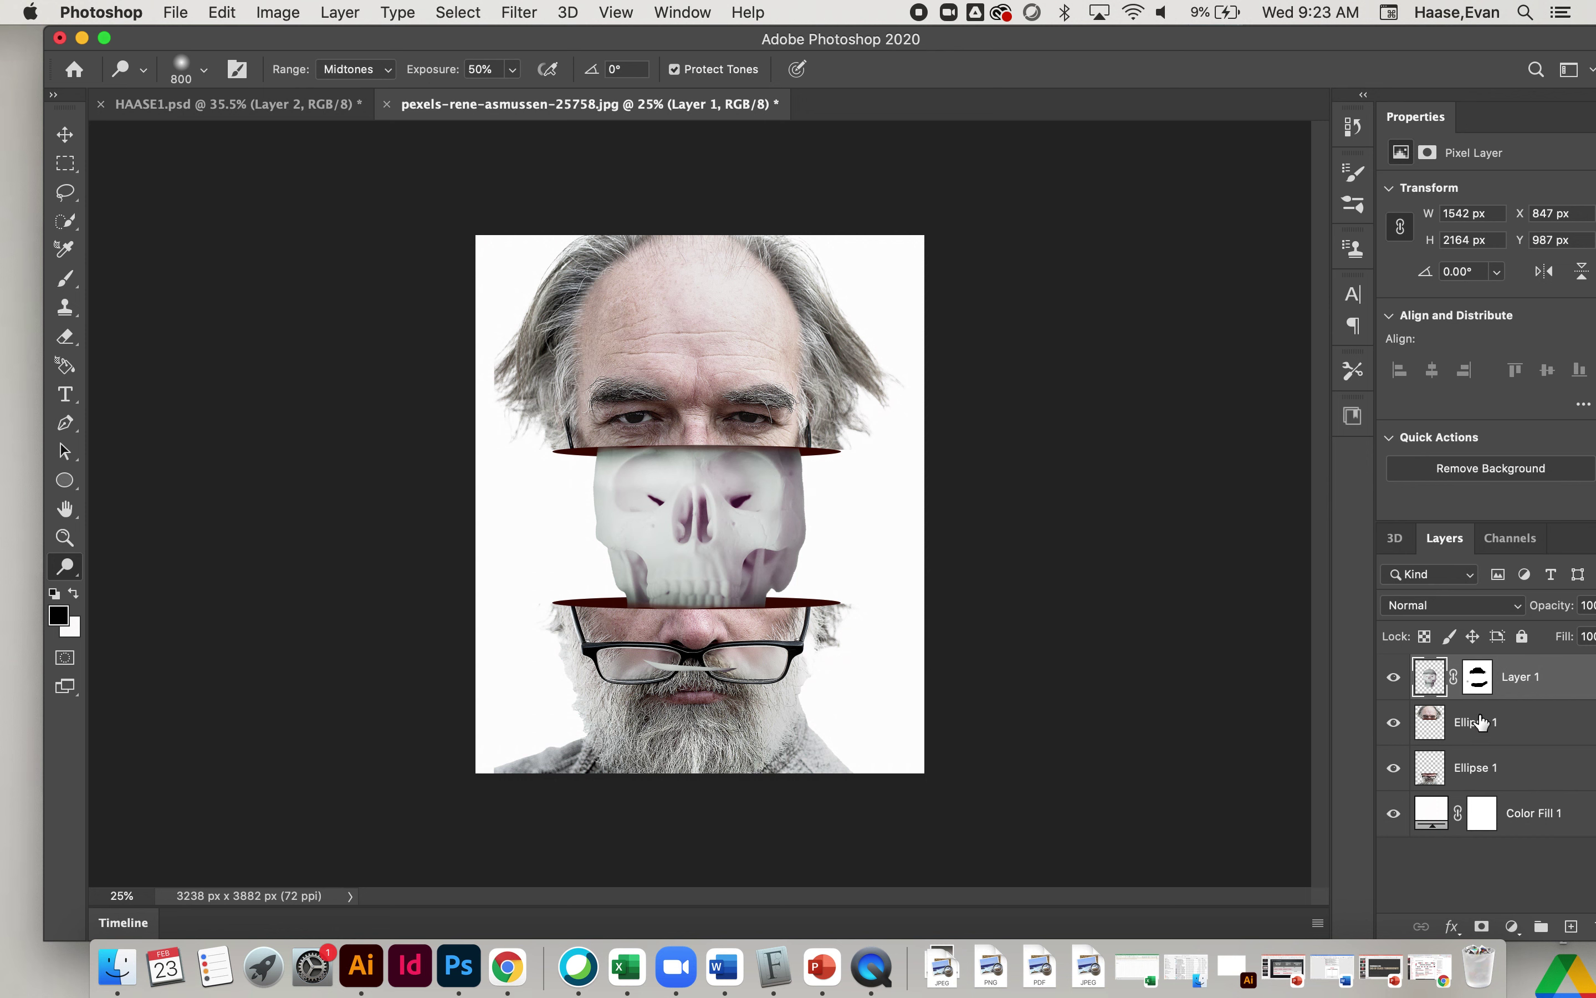
{"action": "left_click", "coordinate": [1478, 680]}
{"action": "left_click", "coordinate": [1430, 680]}
{"action": "left_click", "coordinate": [1430, 721]}
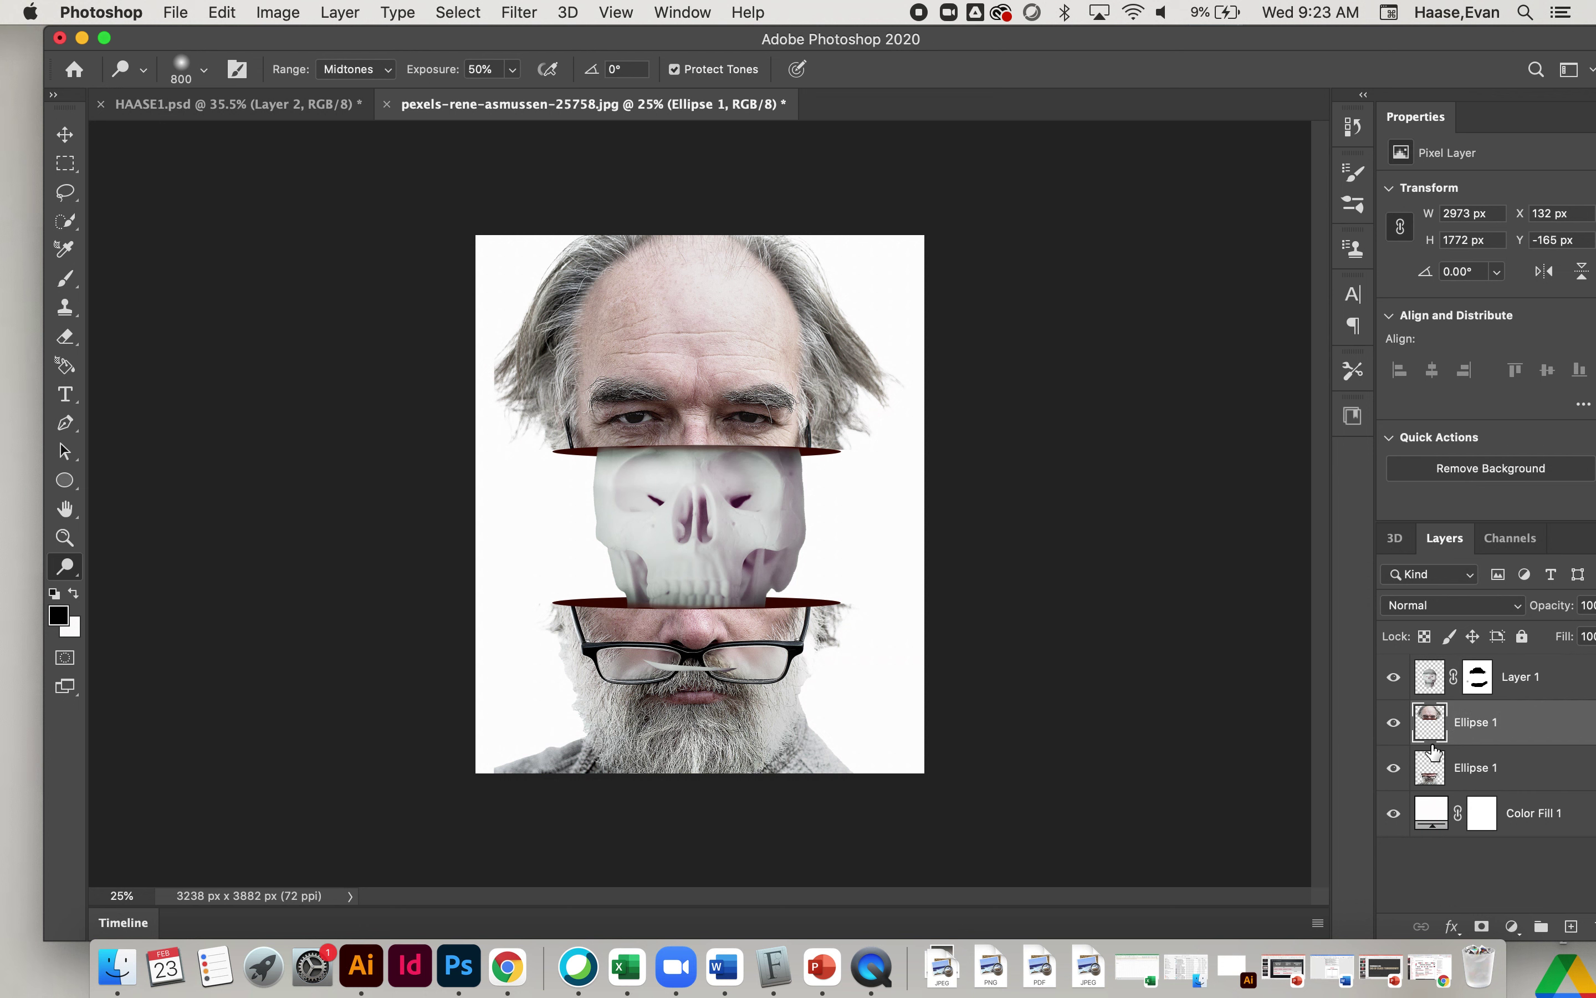